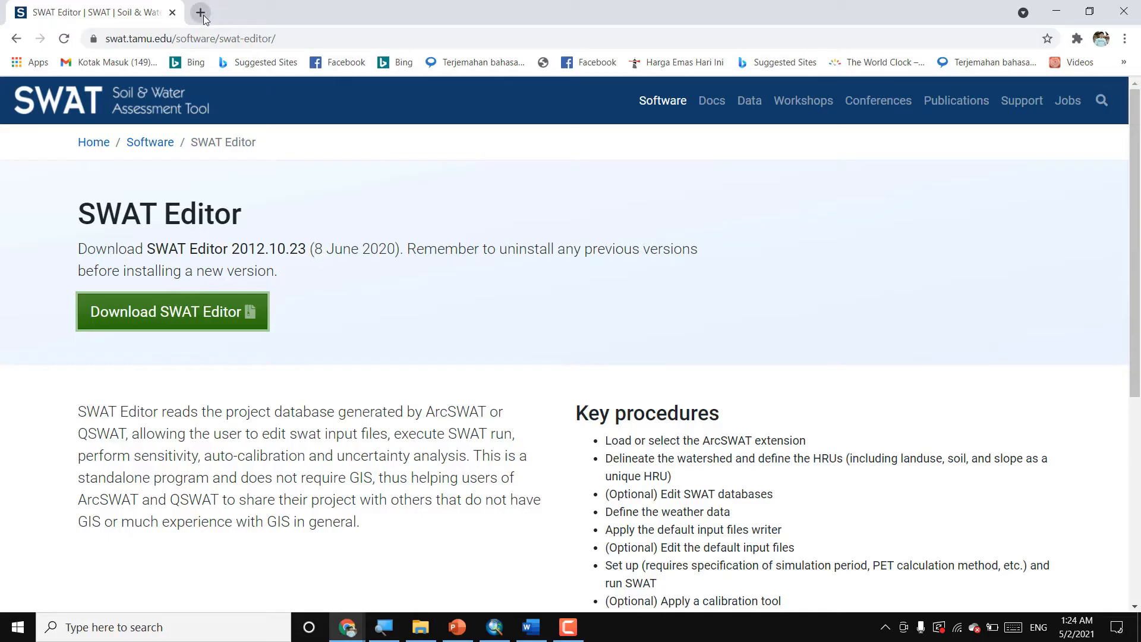
- Enter the address power.larc.nasa.gov/data-access-viewer/ in a new browser tab
click(201, 13)
text(power.larc.nasa.gov/data-access-viewer/)
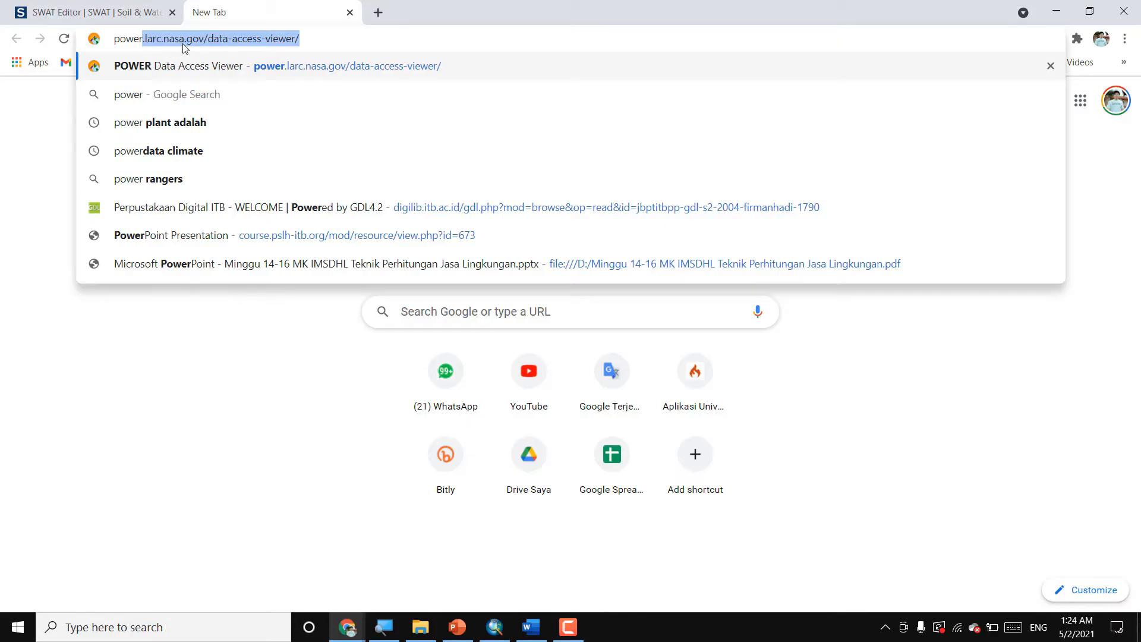
click(316, 40)
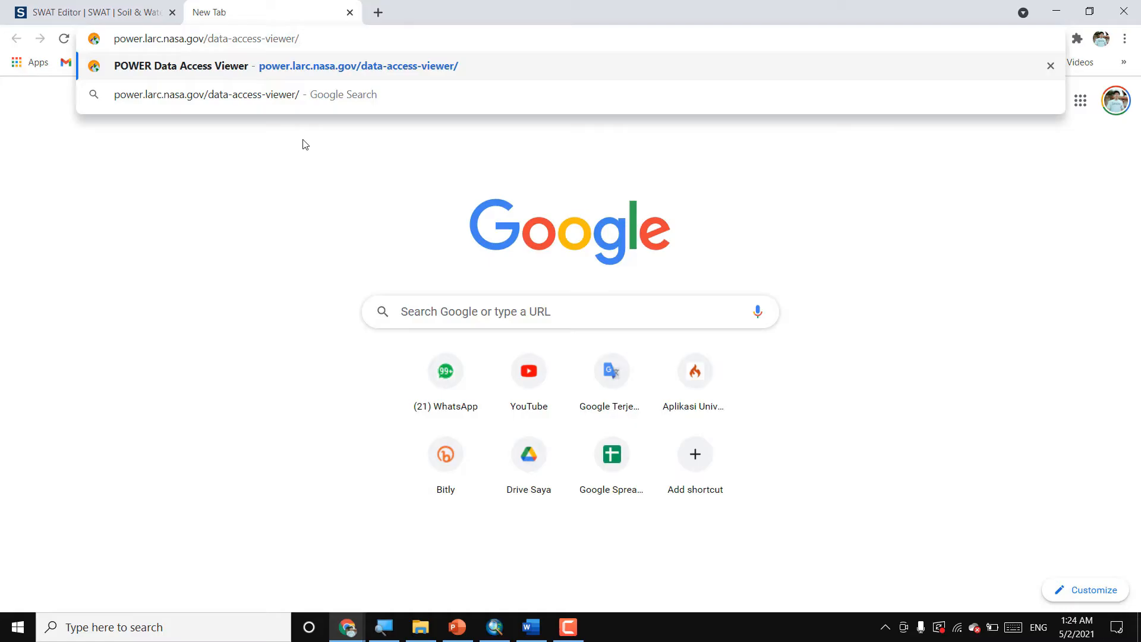
- Find and start the Windows Magnifier app
click(122, 625)
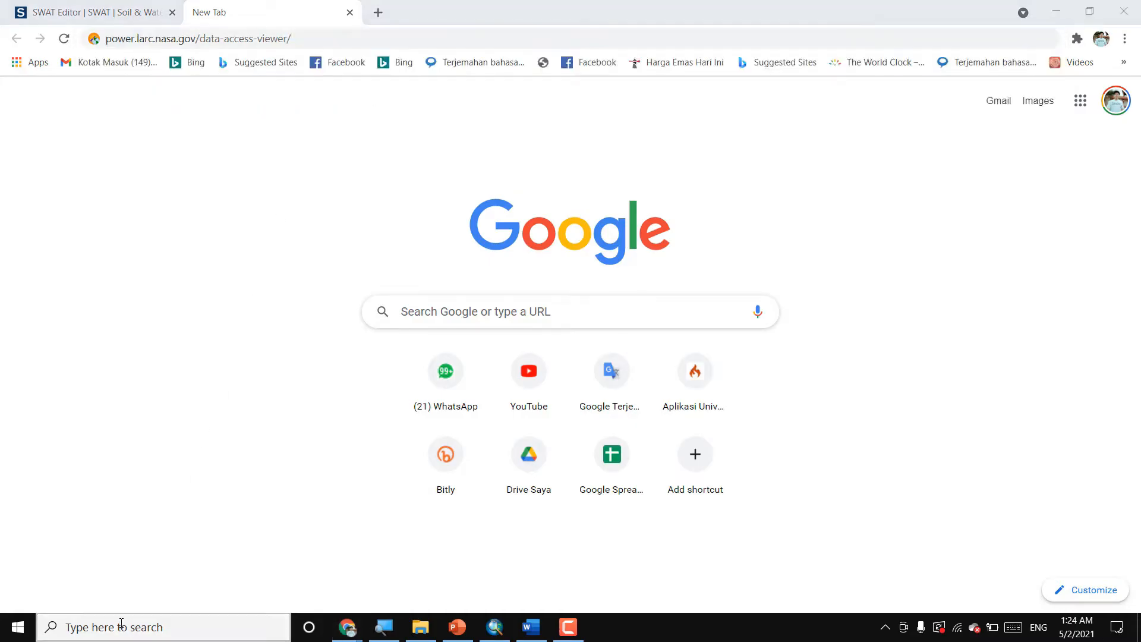
text(magni)
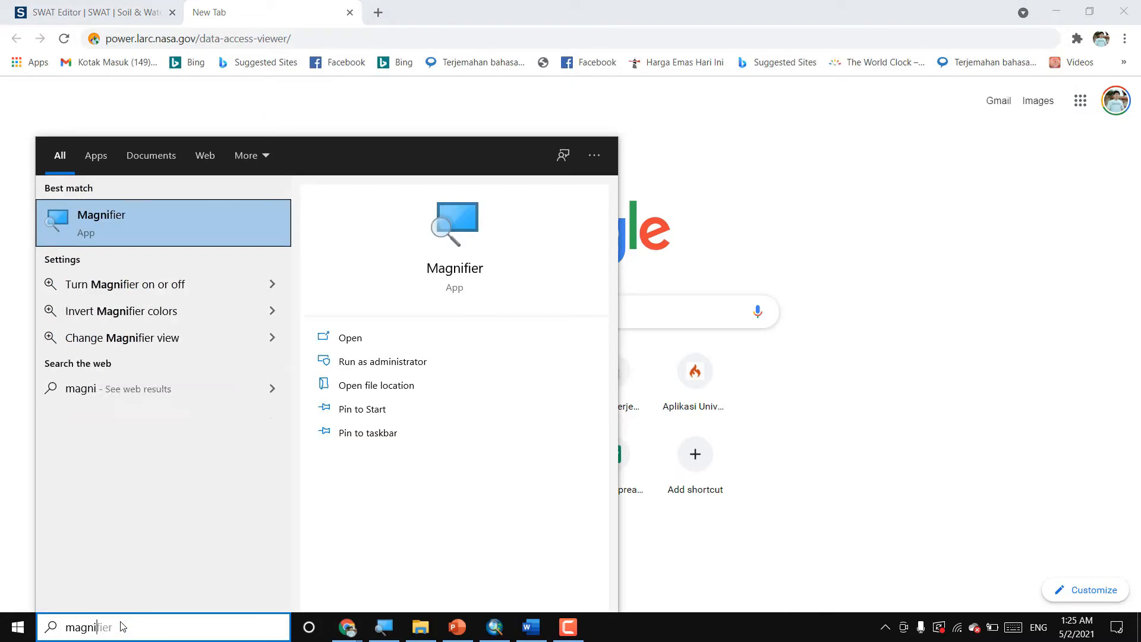
click(148, 229)
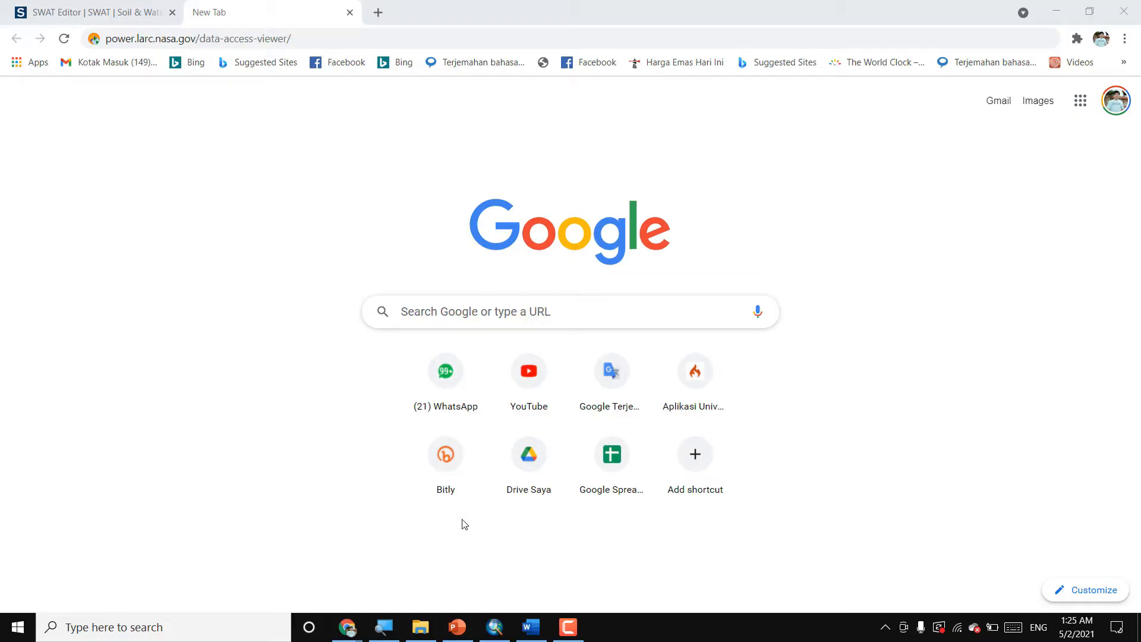
- Load the POWER Data Access Viewer page and choose Agroclimatology as the user community
click(305, 39)
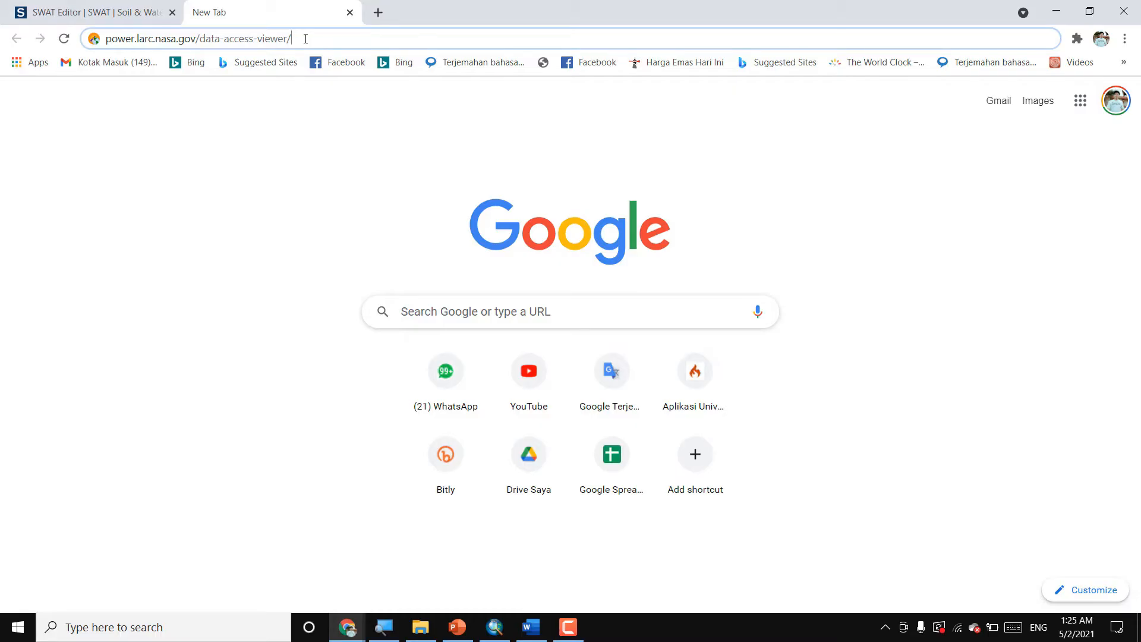
key(Return)
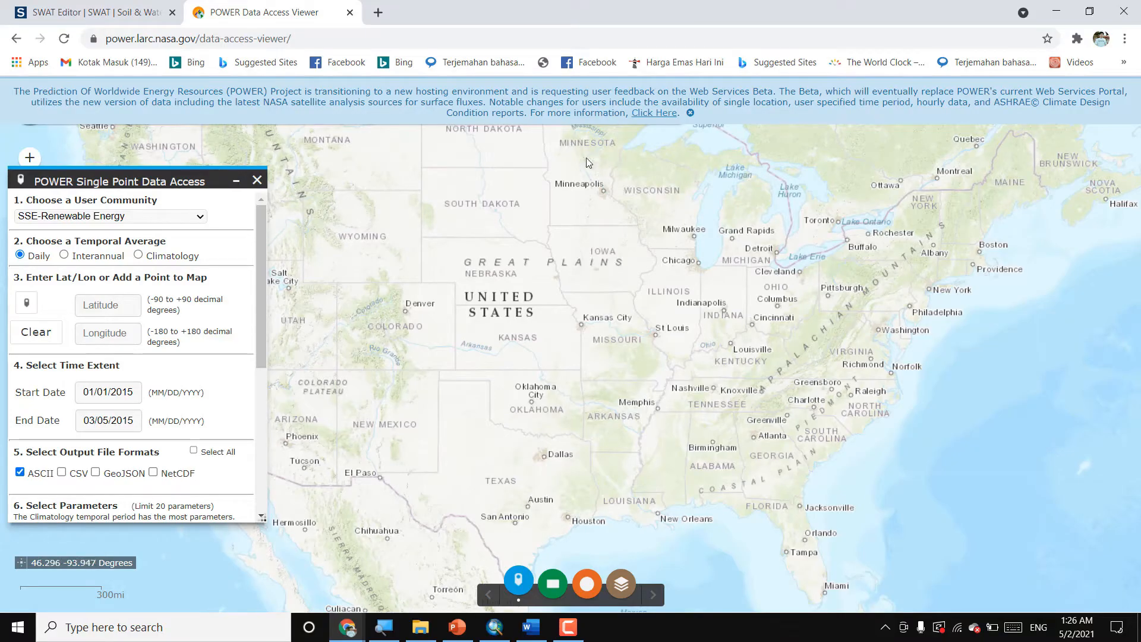
click(193, 219)
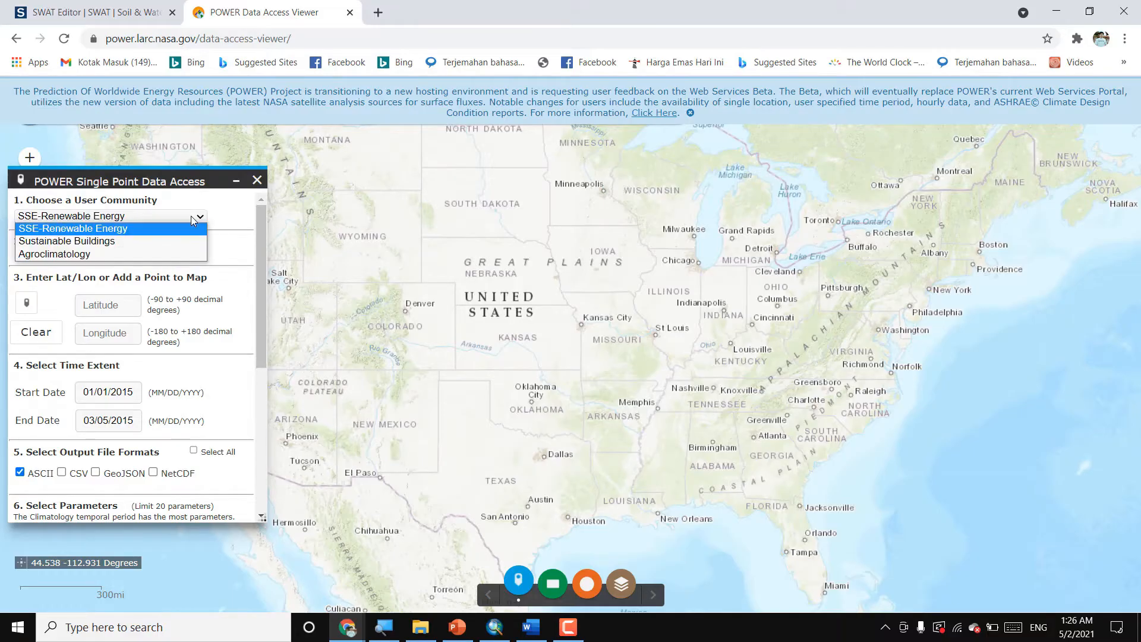
click(175, 254)
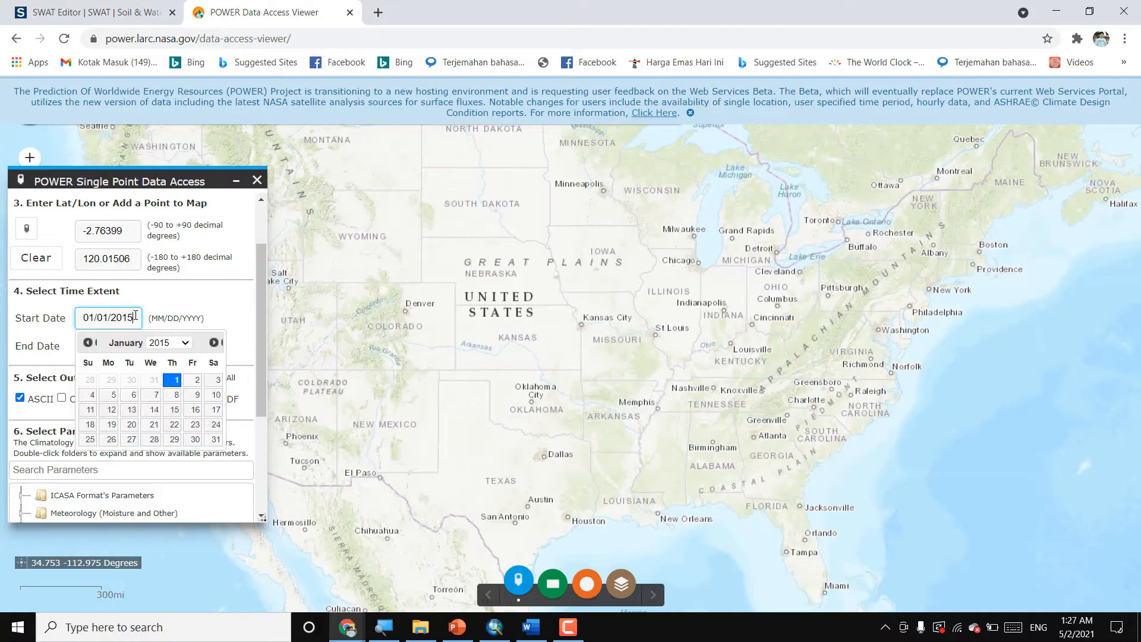
- Set the start date of the time extent to 01/01/2011
drag(134, 316, 130, 317)
text(1)
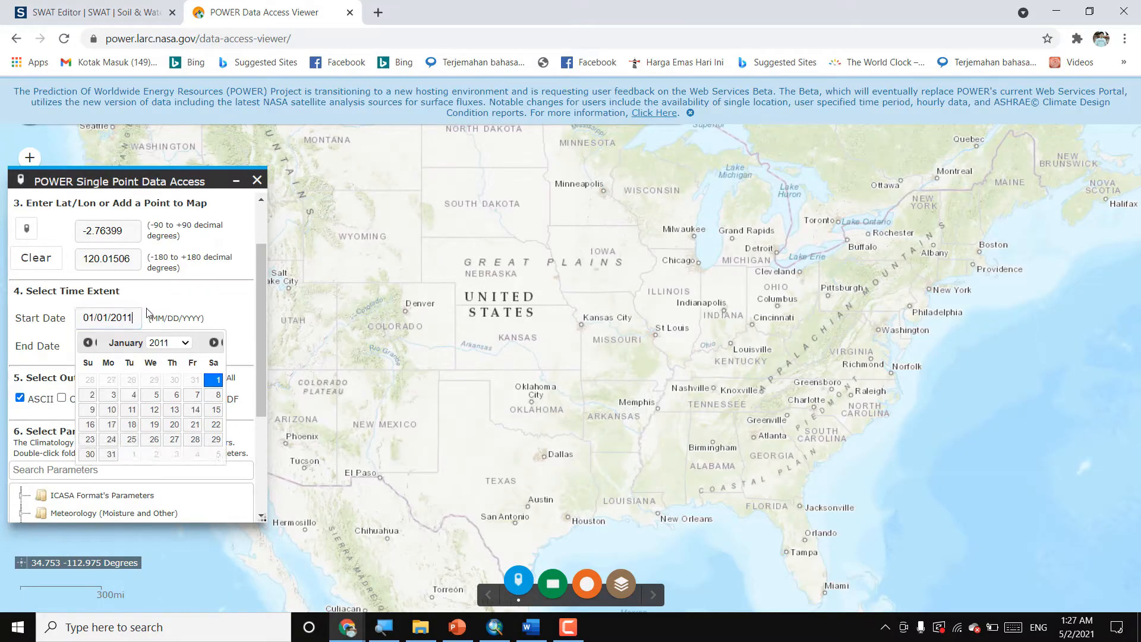
click(157, 301)
- Set the end date of the time extent to 12/31/2020
click(133, 348)
click(106, 345)
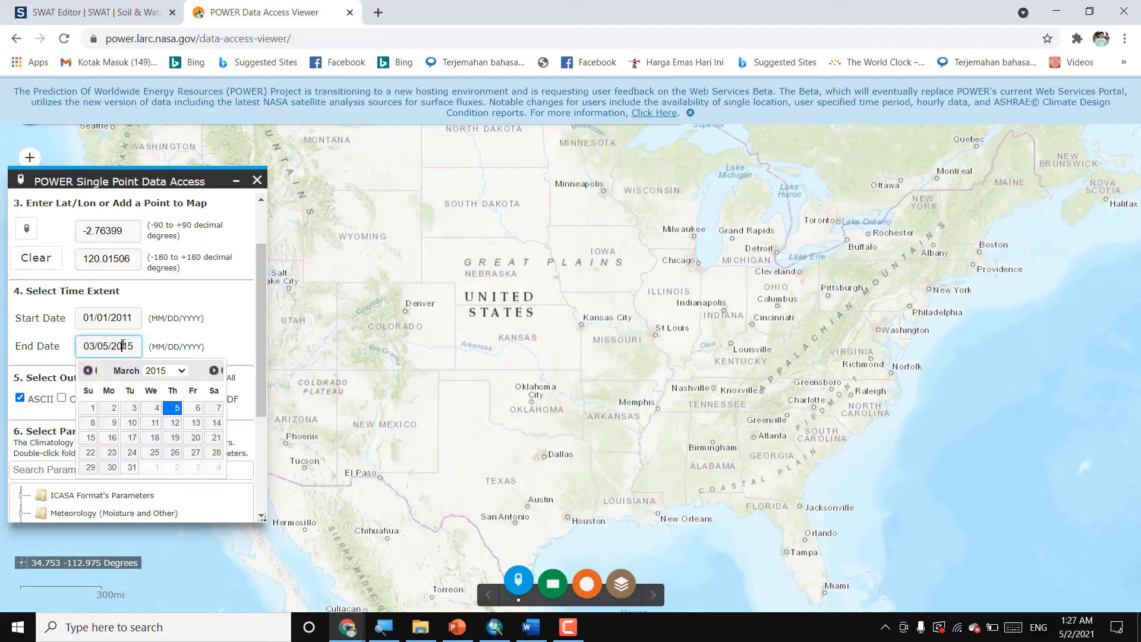
click(164, 371)
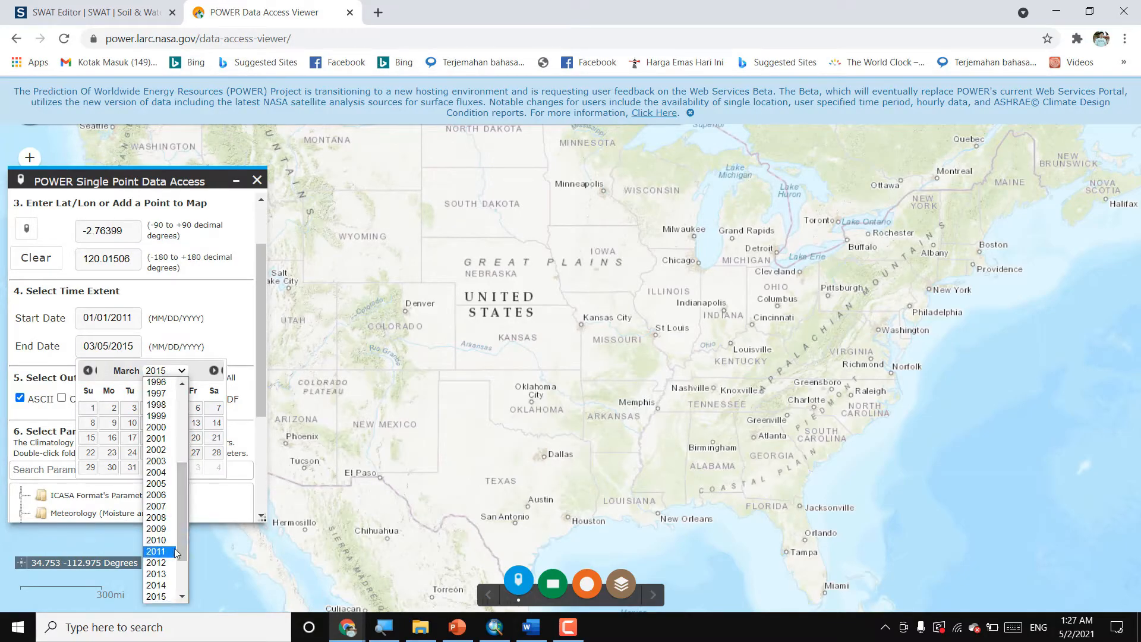
scroll(184, 528, down, 2)
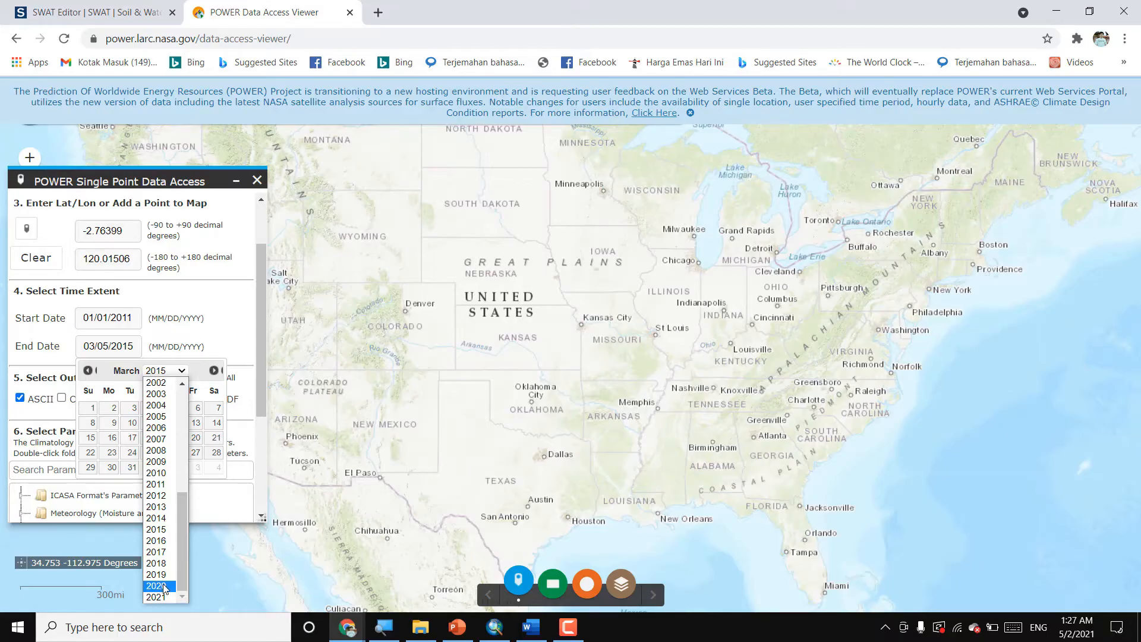
click(165, 588)
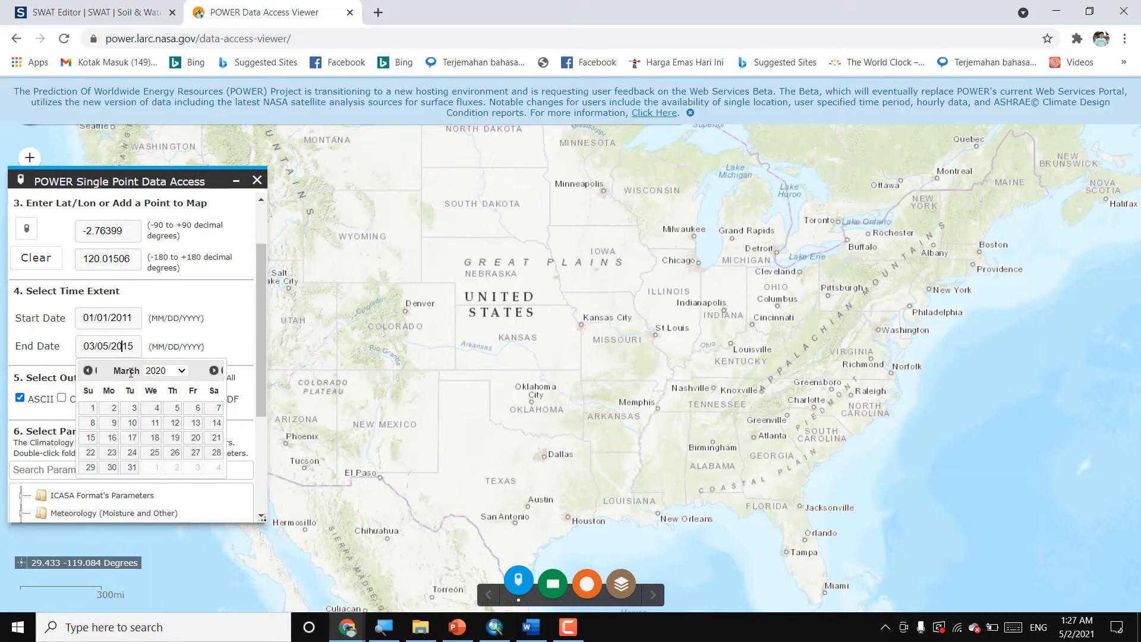
click(214, 371)
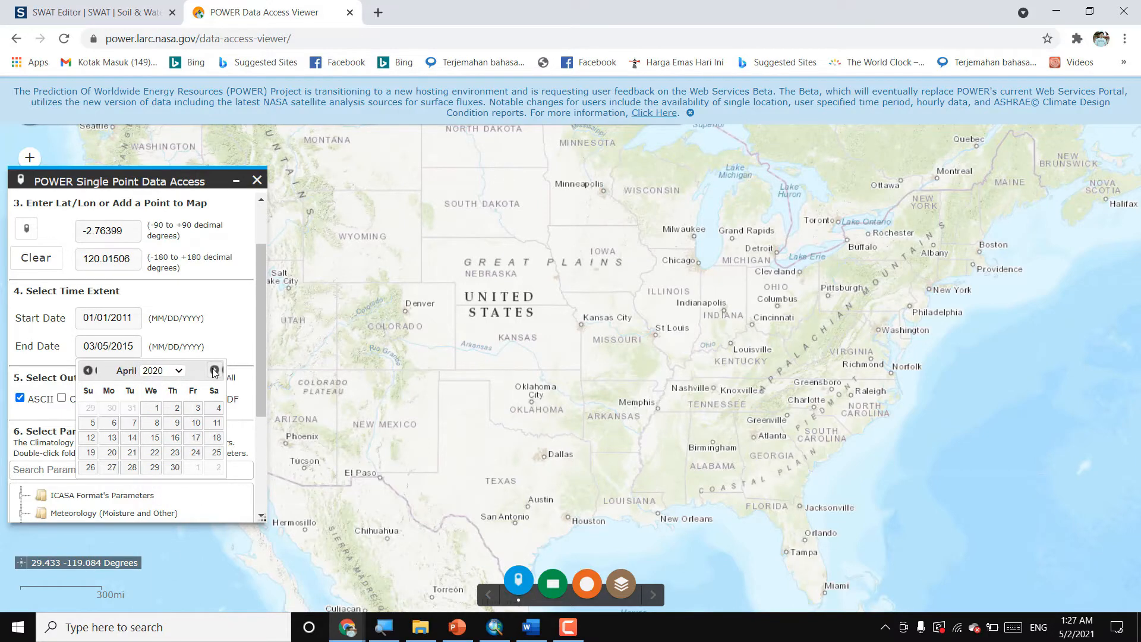
click(214, 370)
click(214, 371)
click(214, 370)
click(214, 370)
click(214, 370)
click(214, 370)
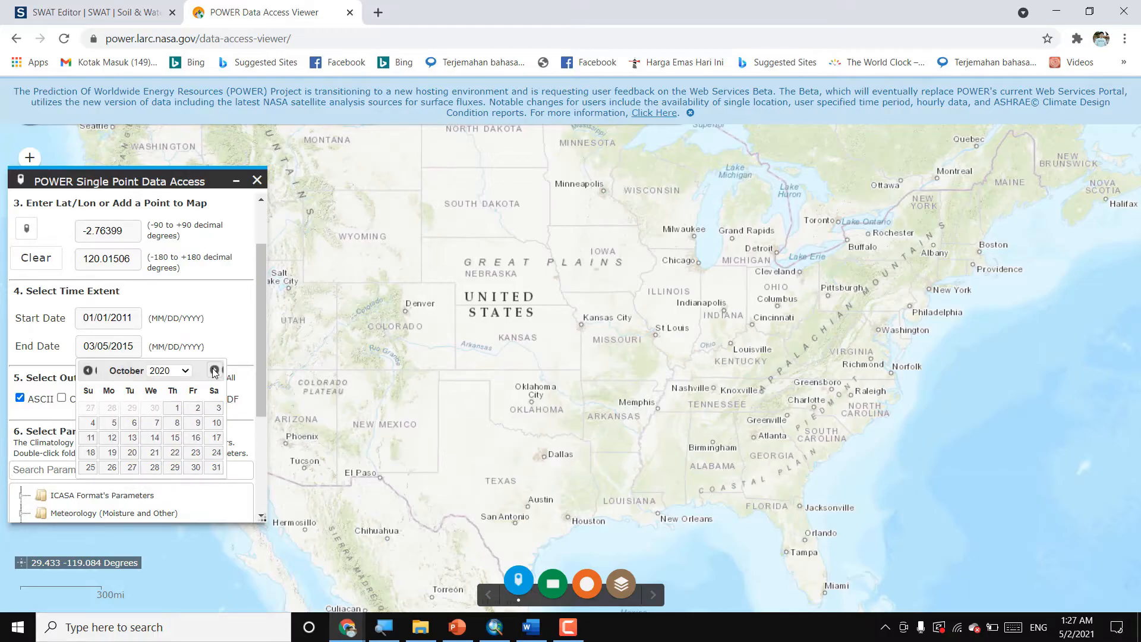
click(214, 371)
click(214, 370)
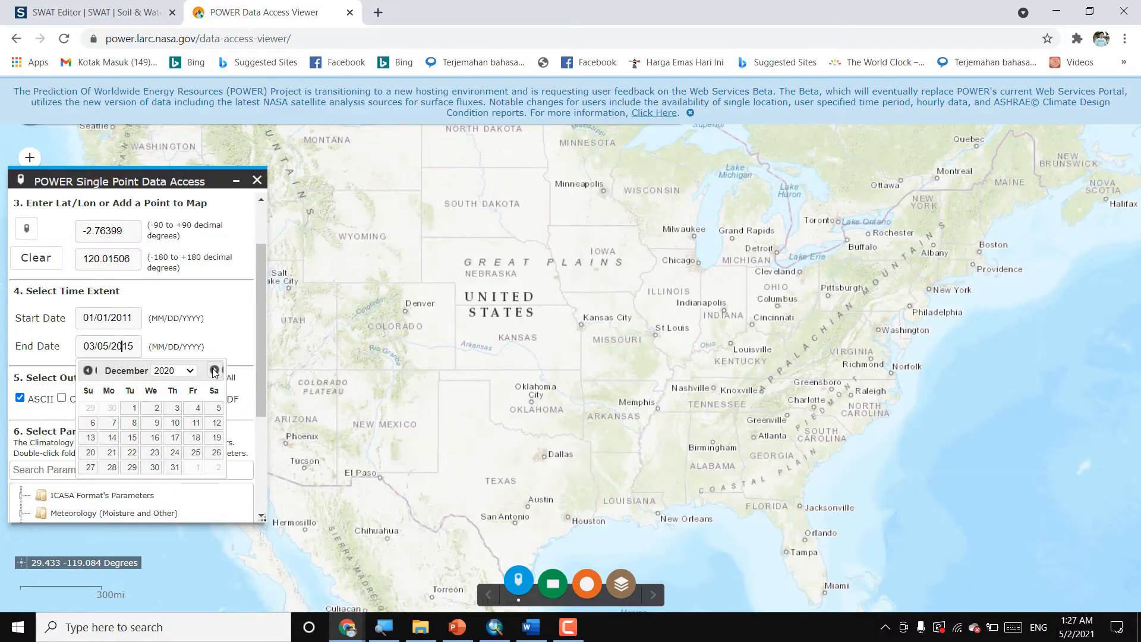
click(174, 467)
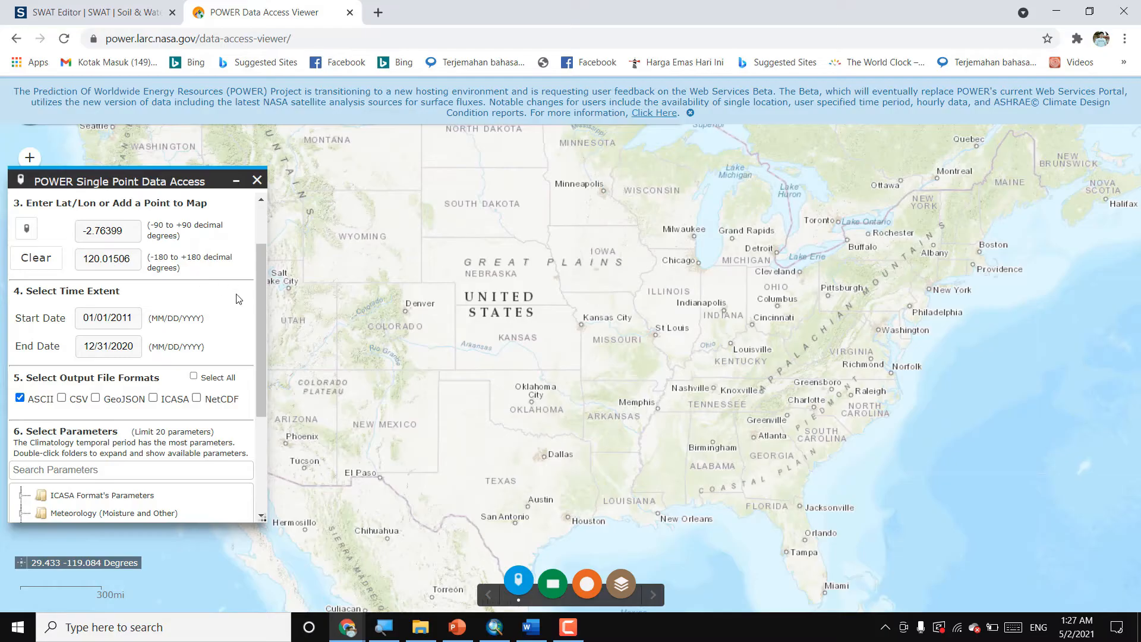
- Make CSV the only output file format, deselecting ASCII
drag(258, 312, 255, 372)
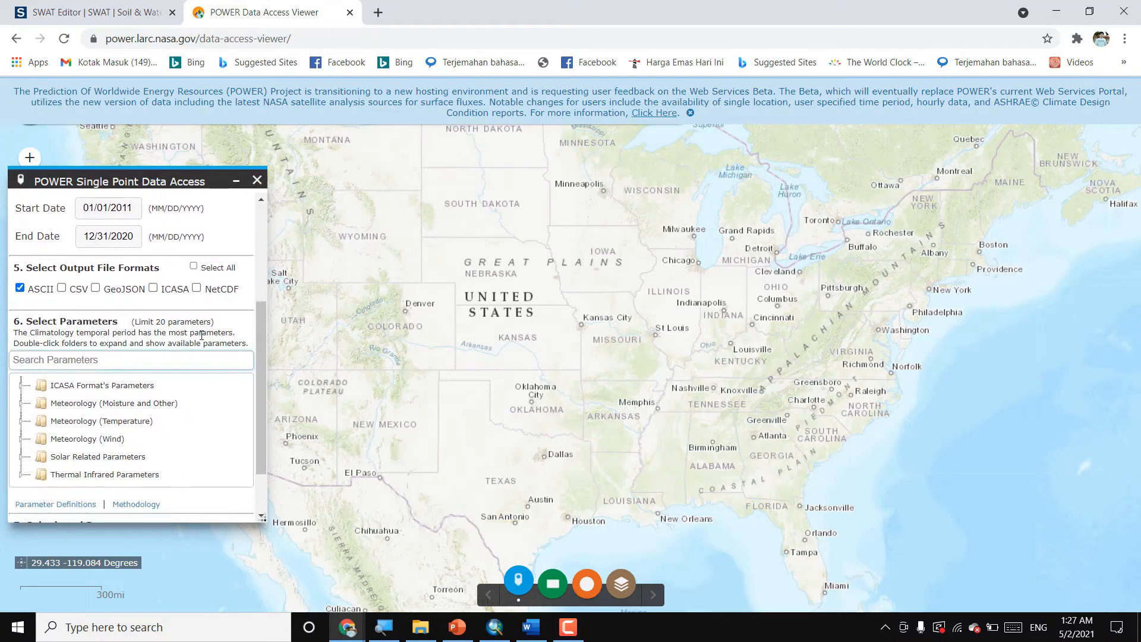
click(62, 289)
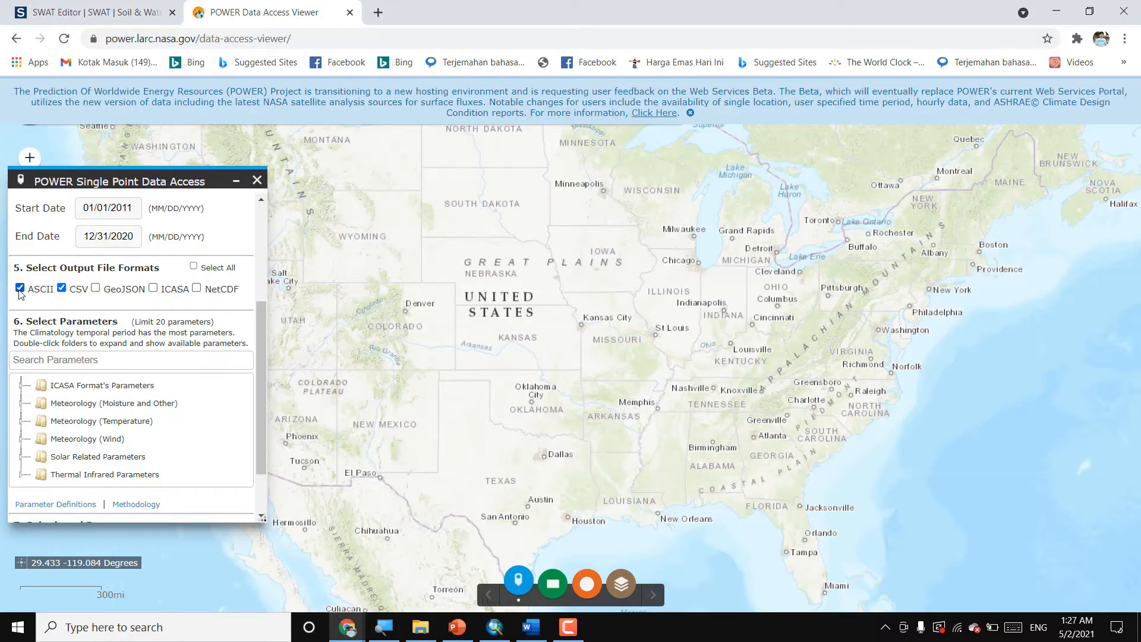
click(20, 289)
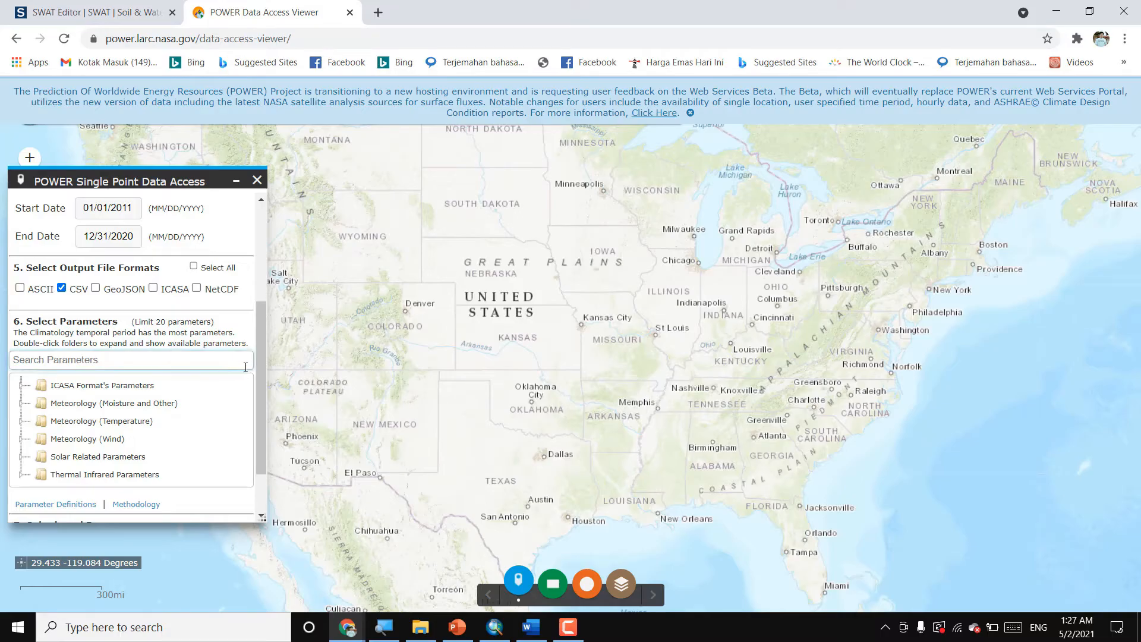
- Select Precipitation and Relative Humidity at 2 Meters from the Meteorology (Moisture and Other) parameters
scroll(257, 403, down, 1)
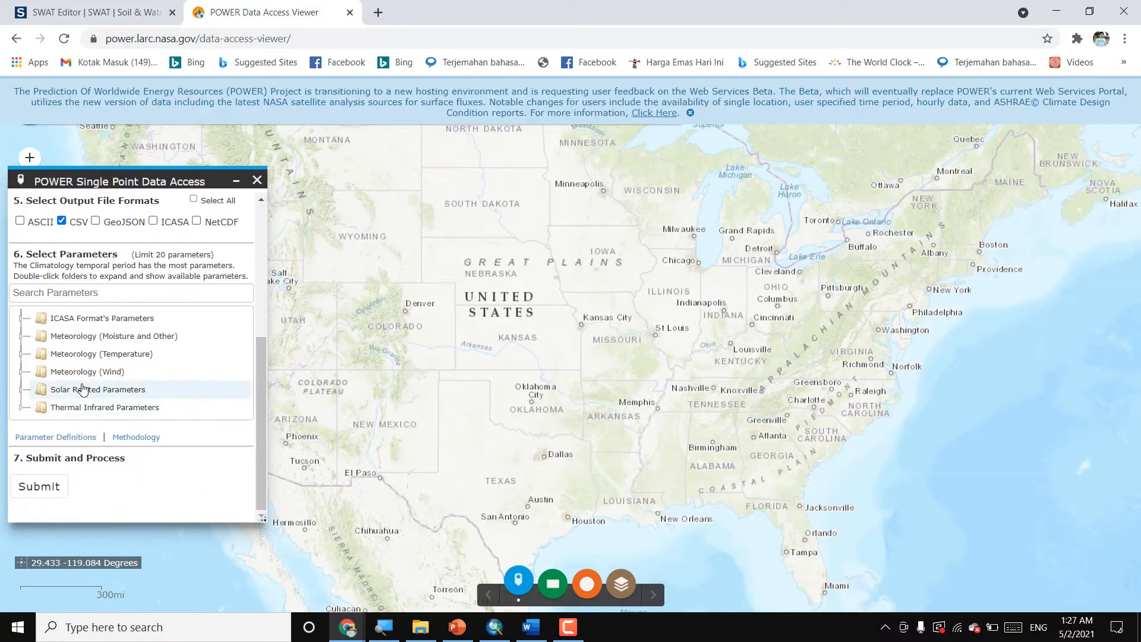
click(24, 336)
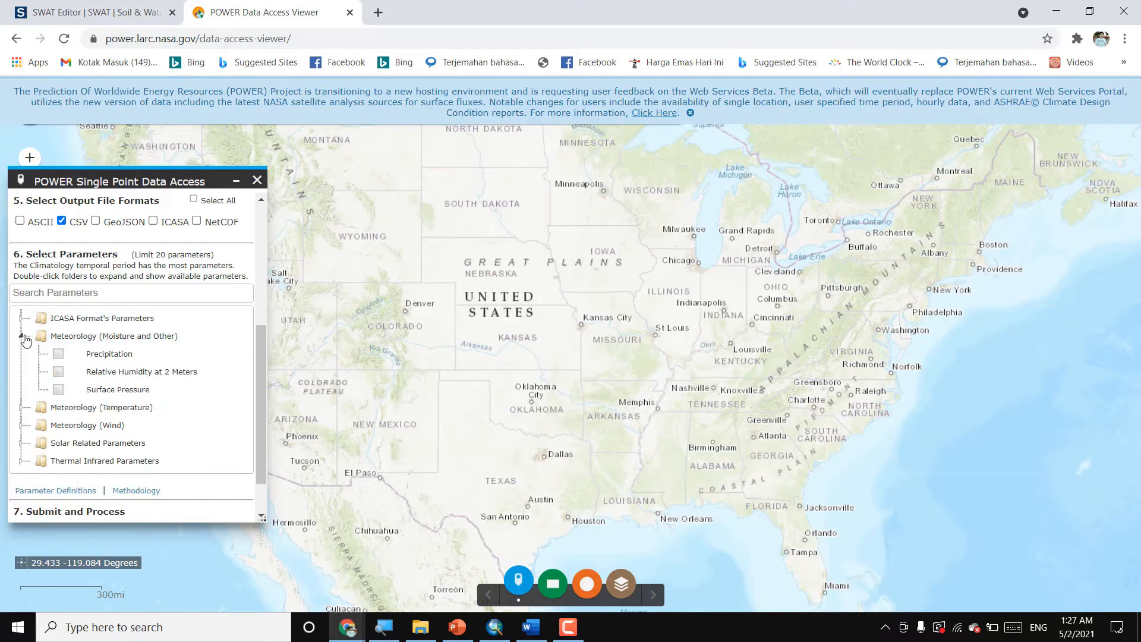
click(57, 354)
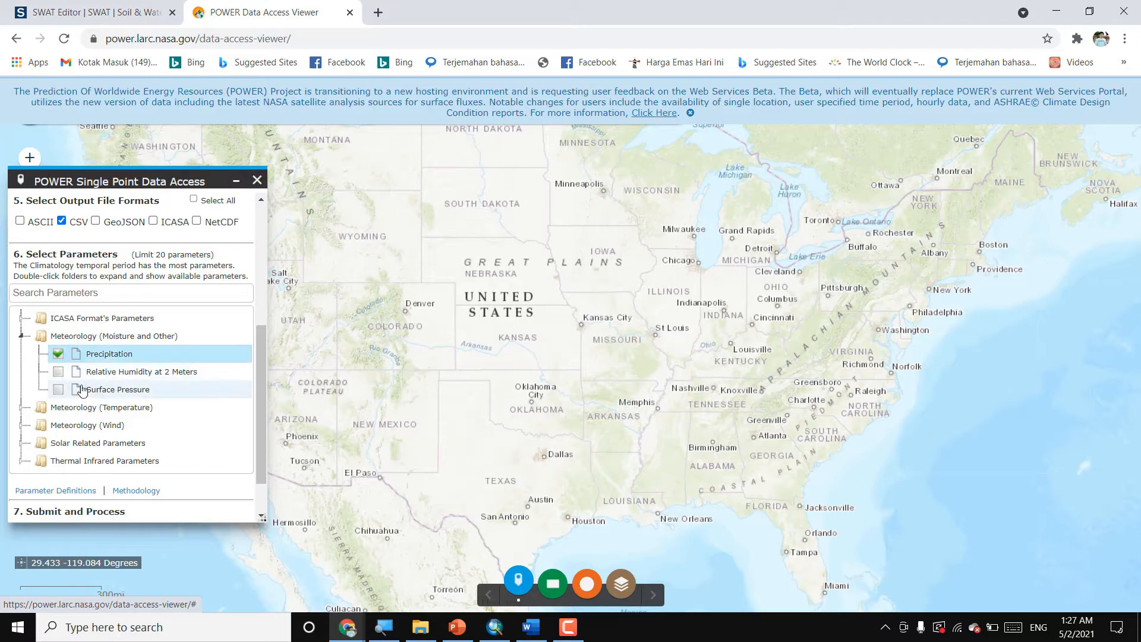
click(58, 372)
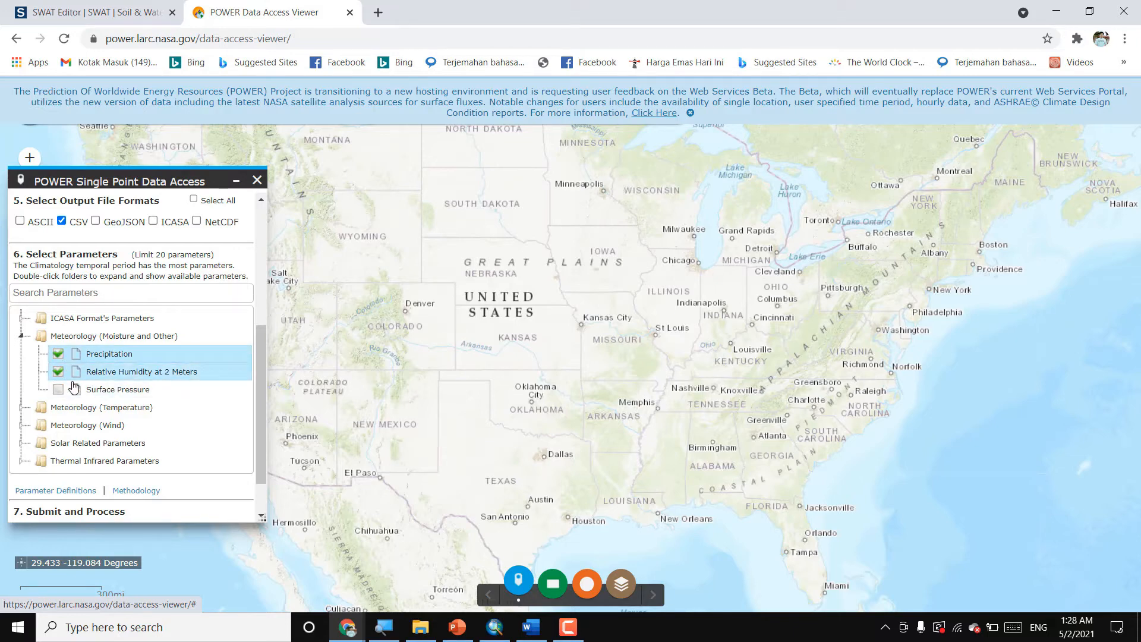
- Select Maximum Temperature at 2 Meters and Minimum Temperature at 2 Meters from the Meteorology (Temperature) parameters
click(27, 408)
scroll(36, 404, down, 3)
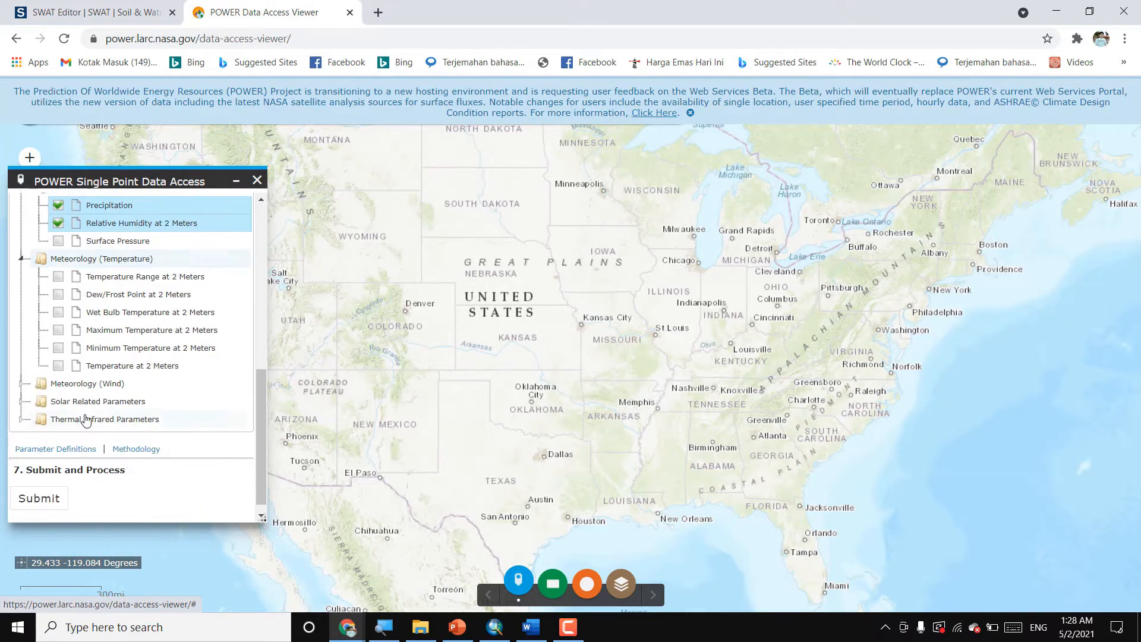
click(62, 331)
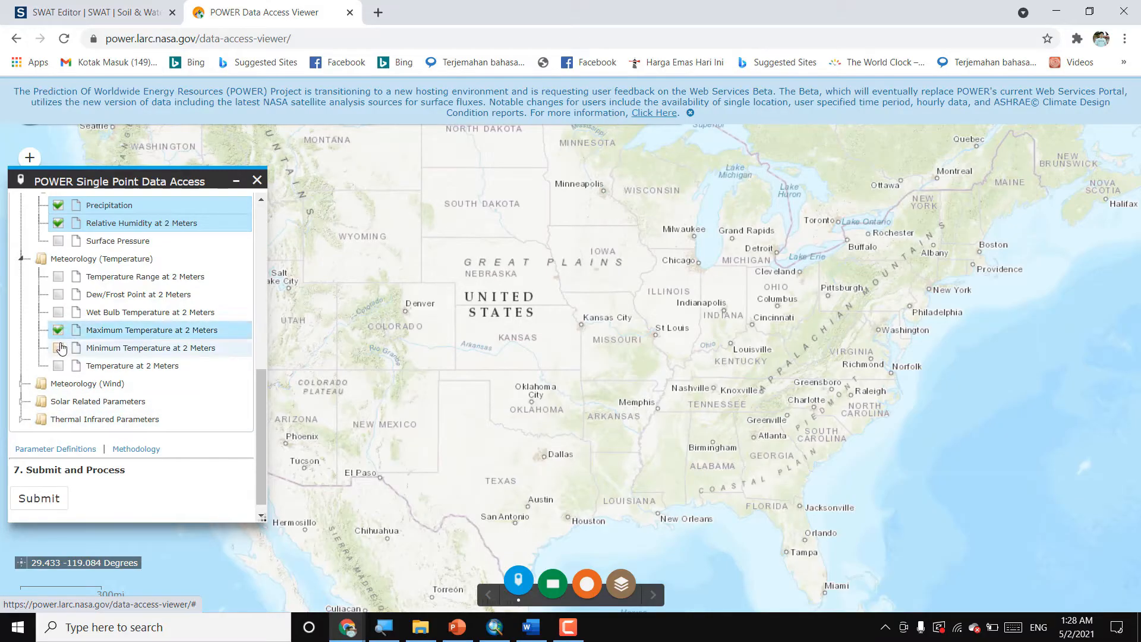
click(59, 348)
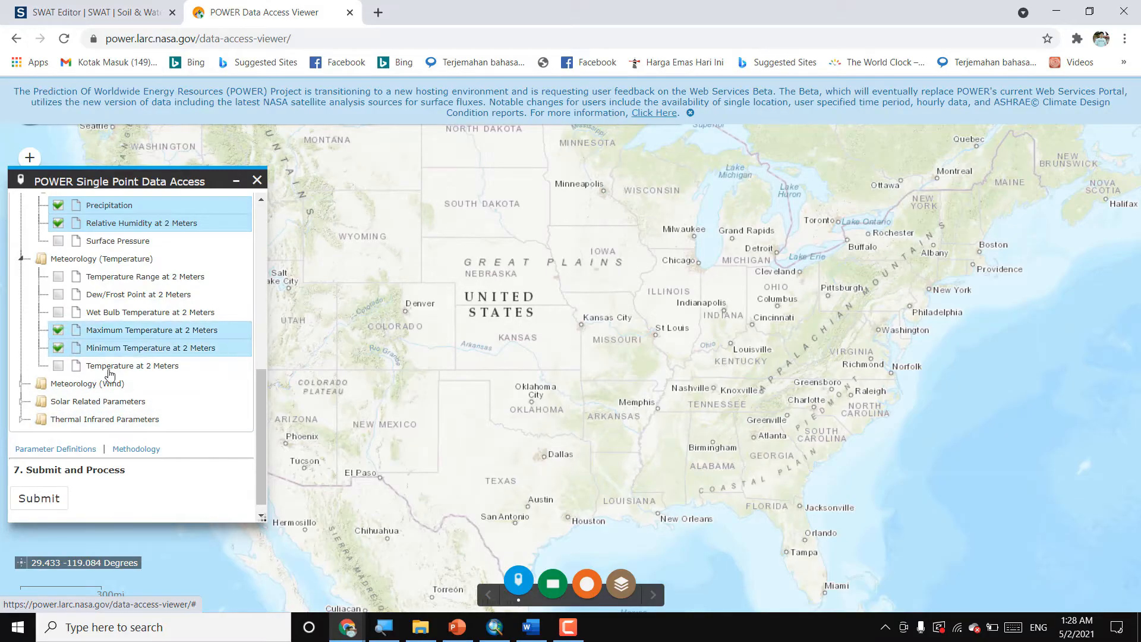
- Select Wind Speed at 2 Meters from the Meteorology (Wind) parameters
click(23, 384)
scroll(56, 403, down, 3)
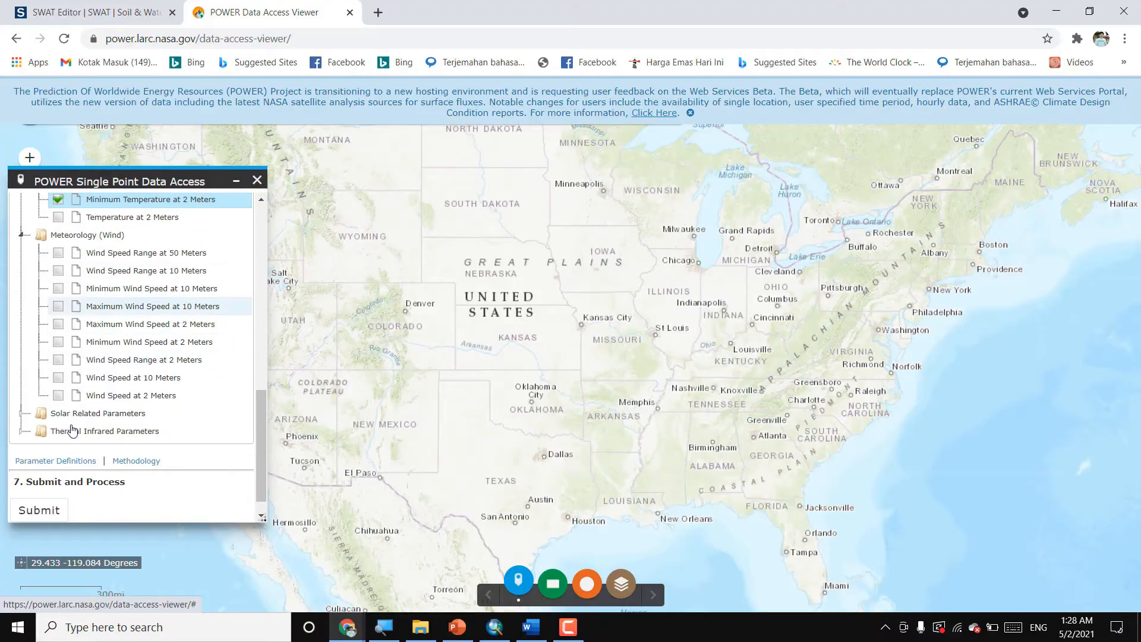
click(58, 396)
- Select Top-of-atmosphere Insolation from the Solar Related Parameters and review all chosen parameters
click(45, 414)
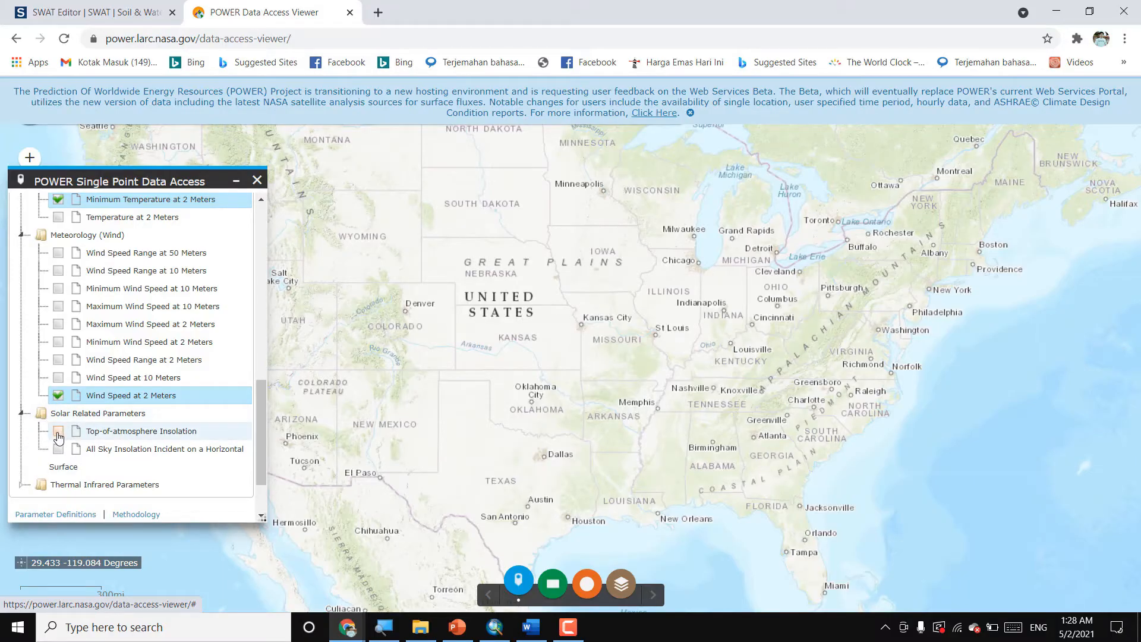
click(58, 431)
scroll(98, 437, down, 2)
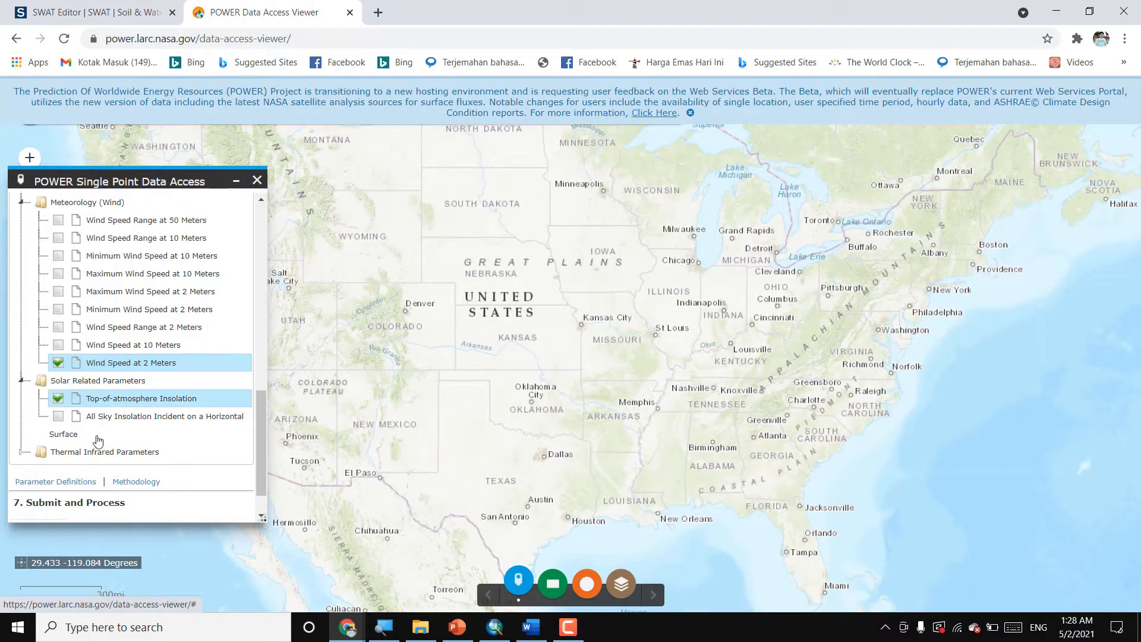
scroll(110, 427, up, 2)
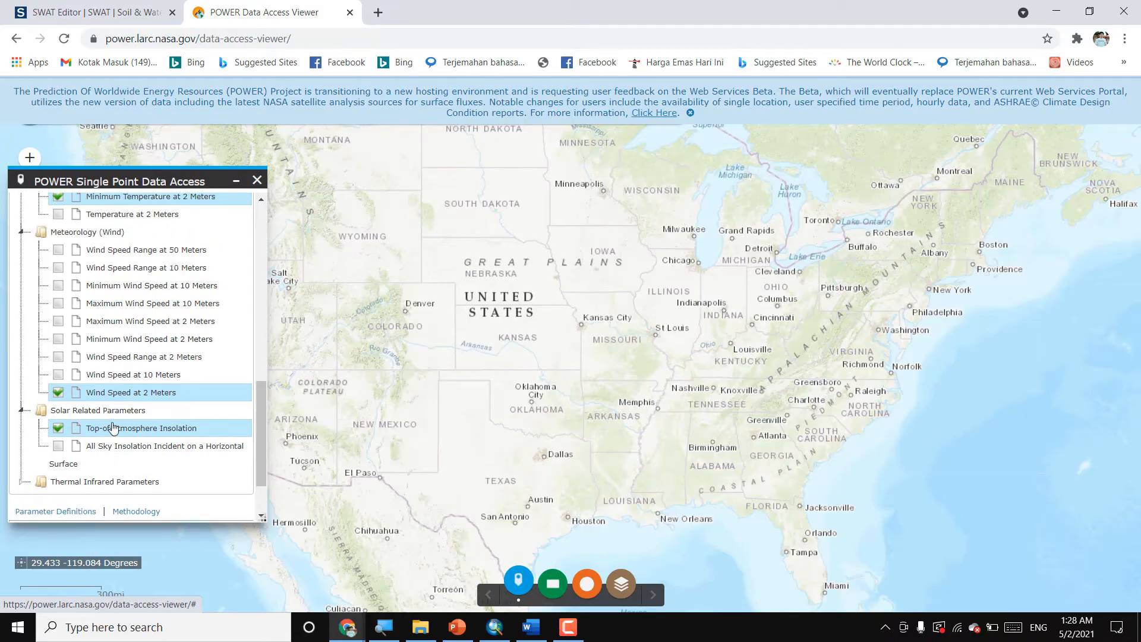
scroll(112, 425, up, 2)
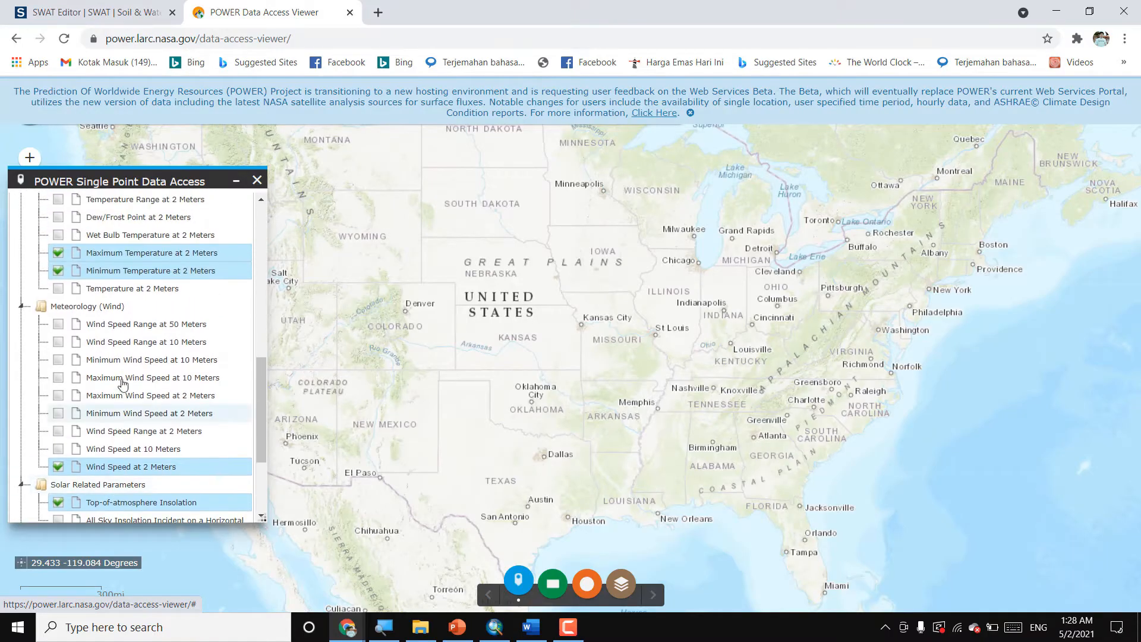
scroll(119, 295, up, 4)
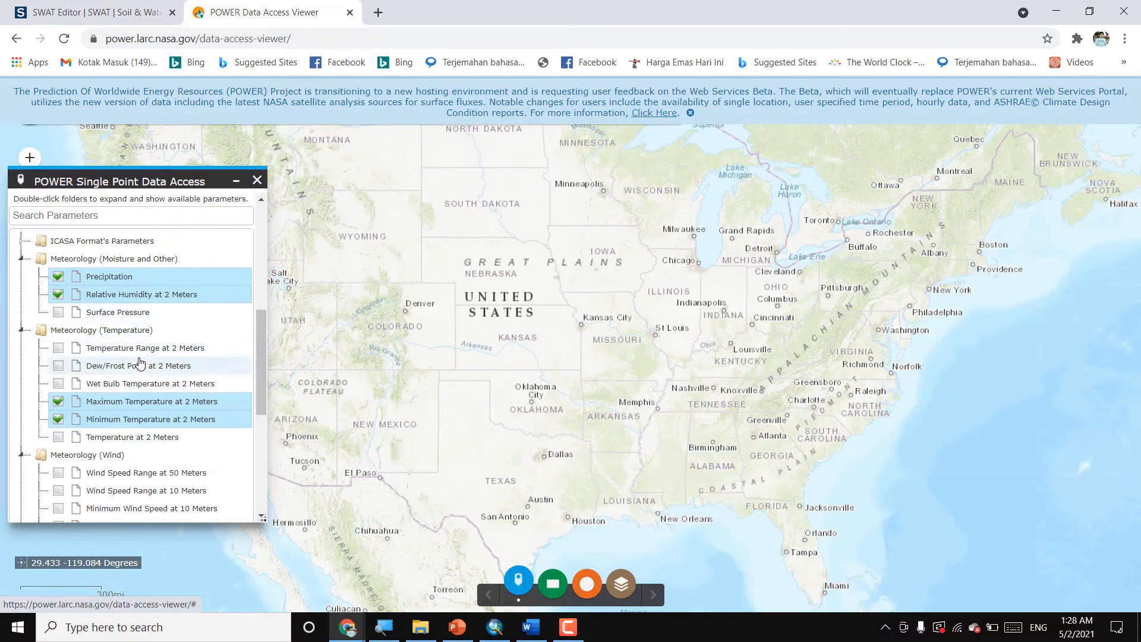
scroll(152, 366, down, 8)
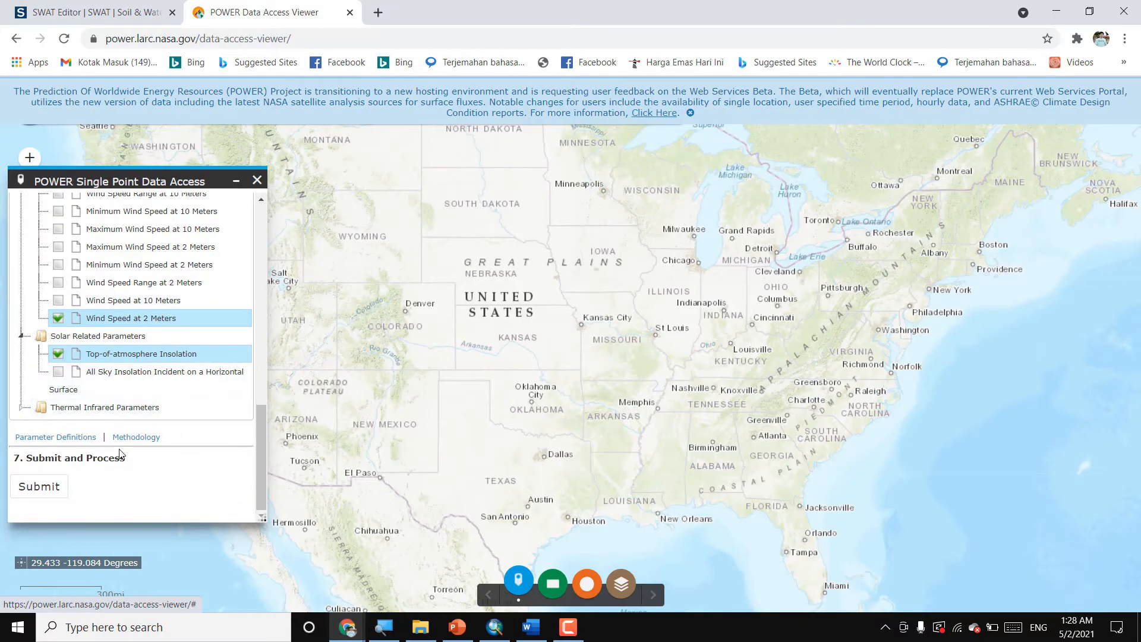
- Submit the single-point data request and review the result's time extent and elevation
click(38, 487)
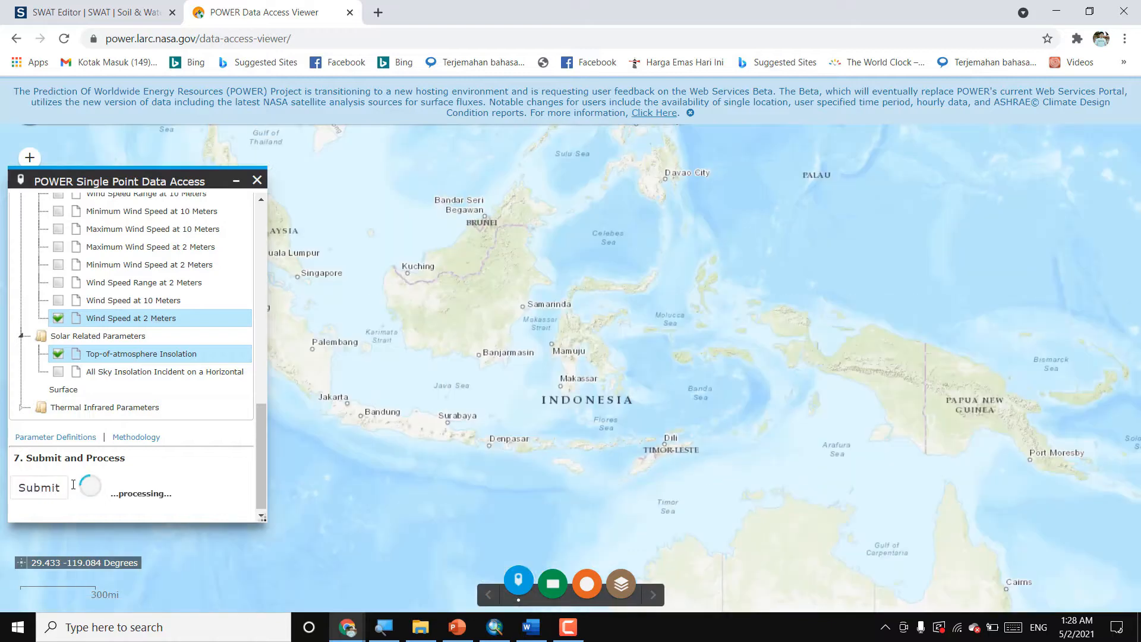
scroll(587, 345, up, 2)
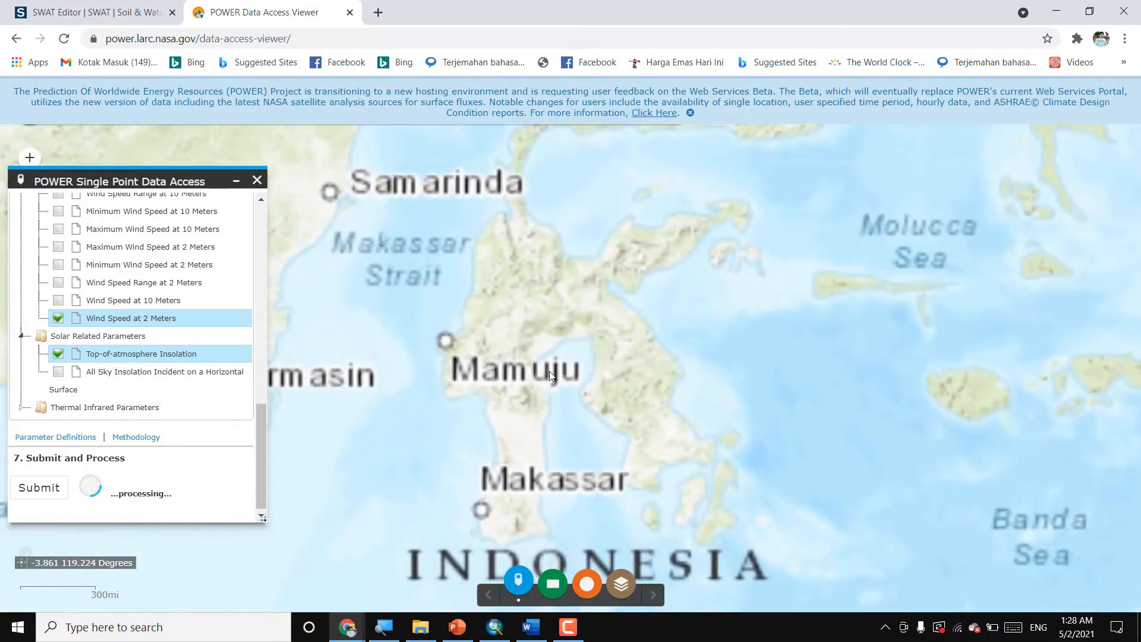
scroll(509, 353, up, 2)
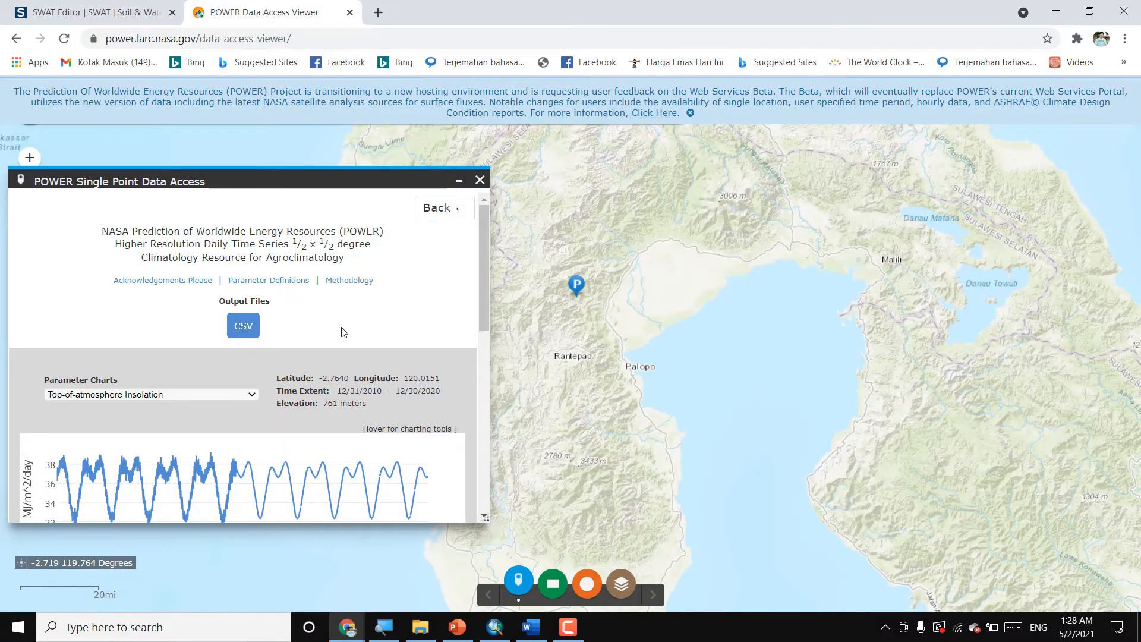
scroll(346, 318, down, 2)
scroll(345, 319, up, 1)
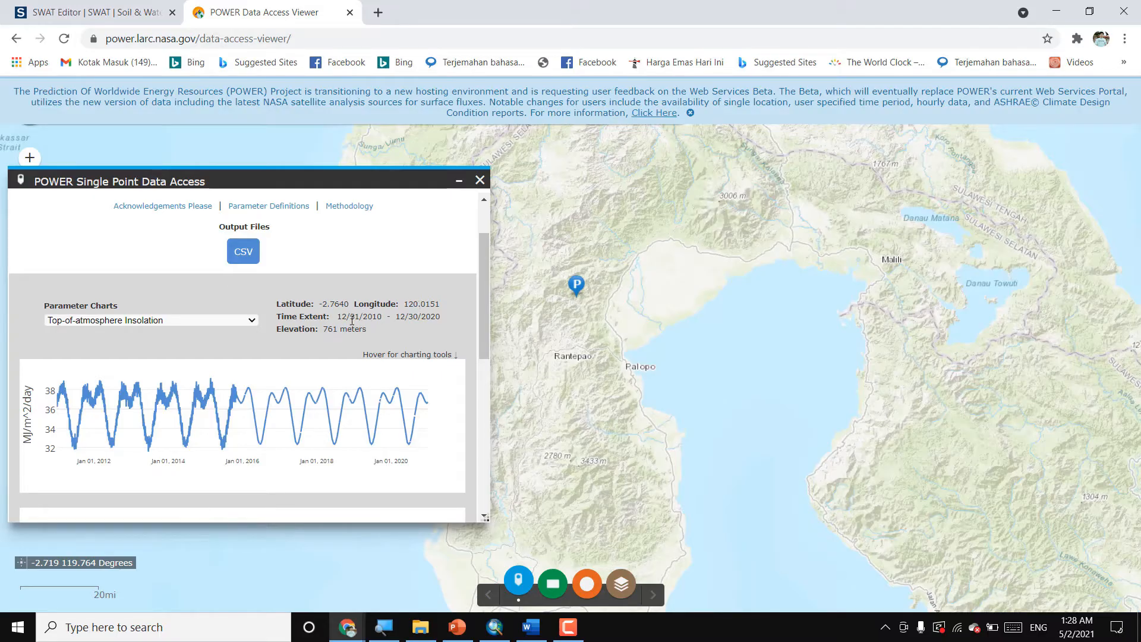
drag(337, 318, 382, 320)
click(381, 320)
drag(334, 328, 347, 328)
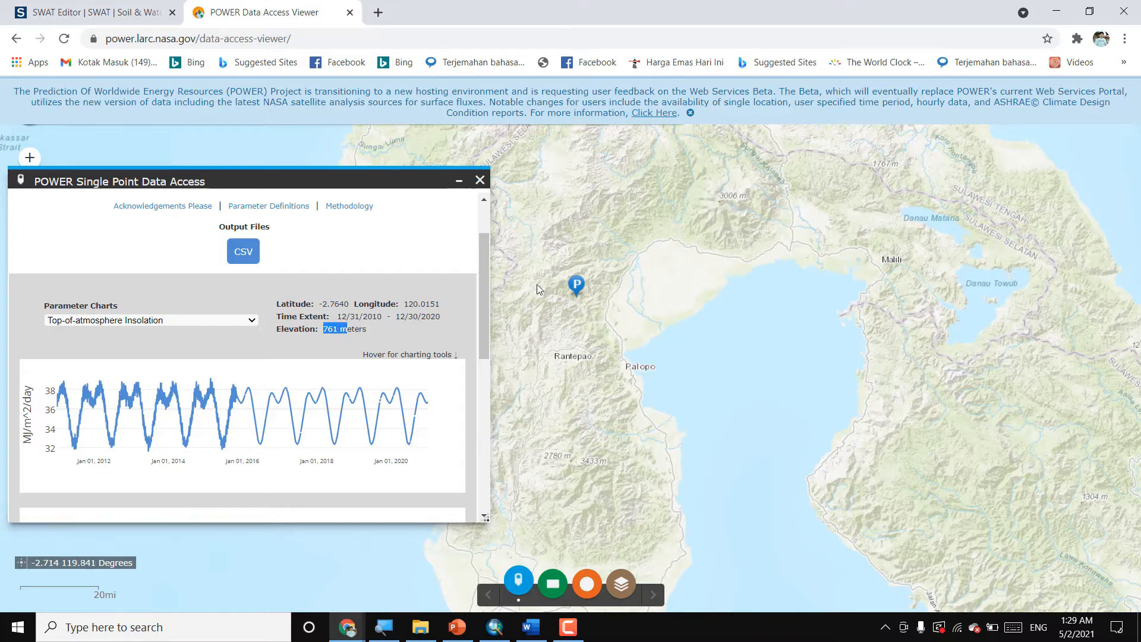
click(376, 330)
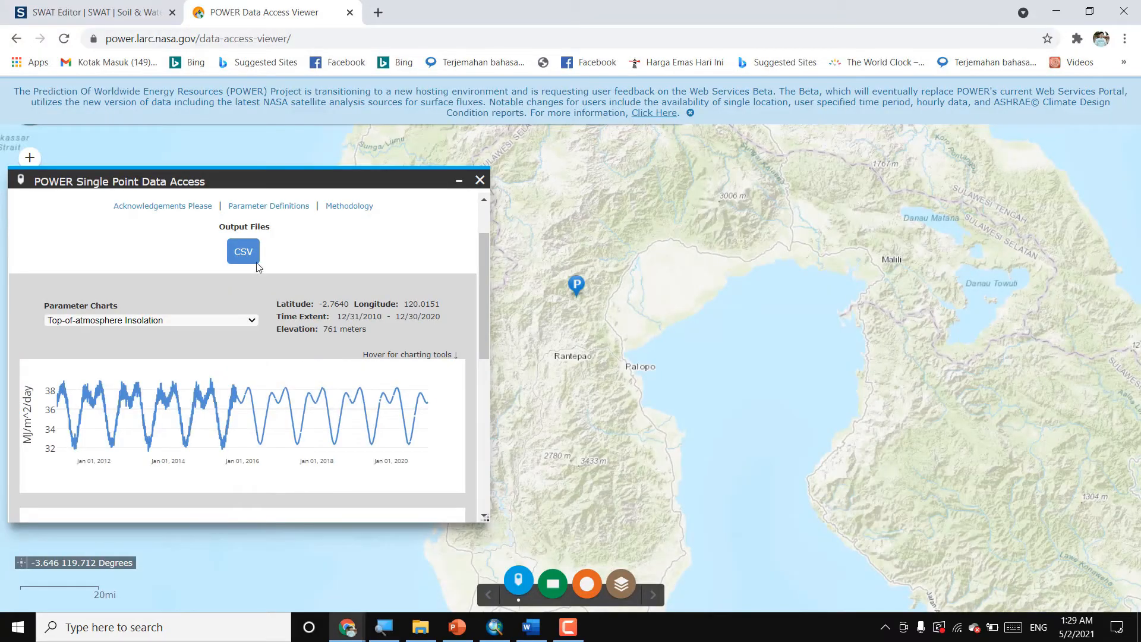
- Download the CSV output and create a folder named "Data Iklim Download" in Documents as its save location
click(257, 266)
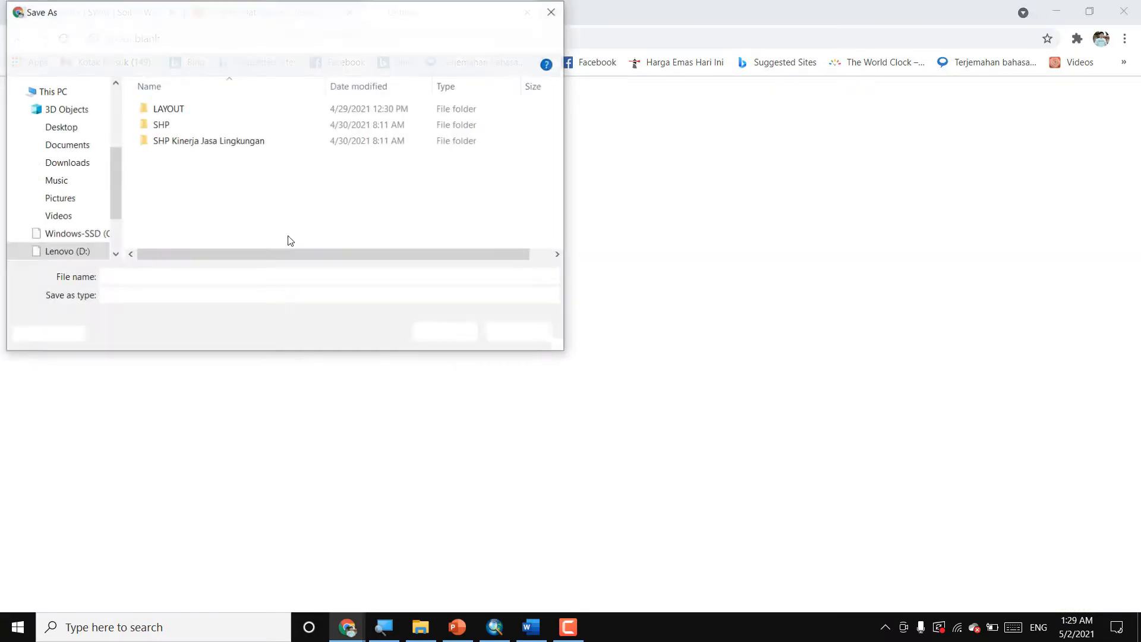
click(77, 151)
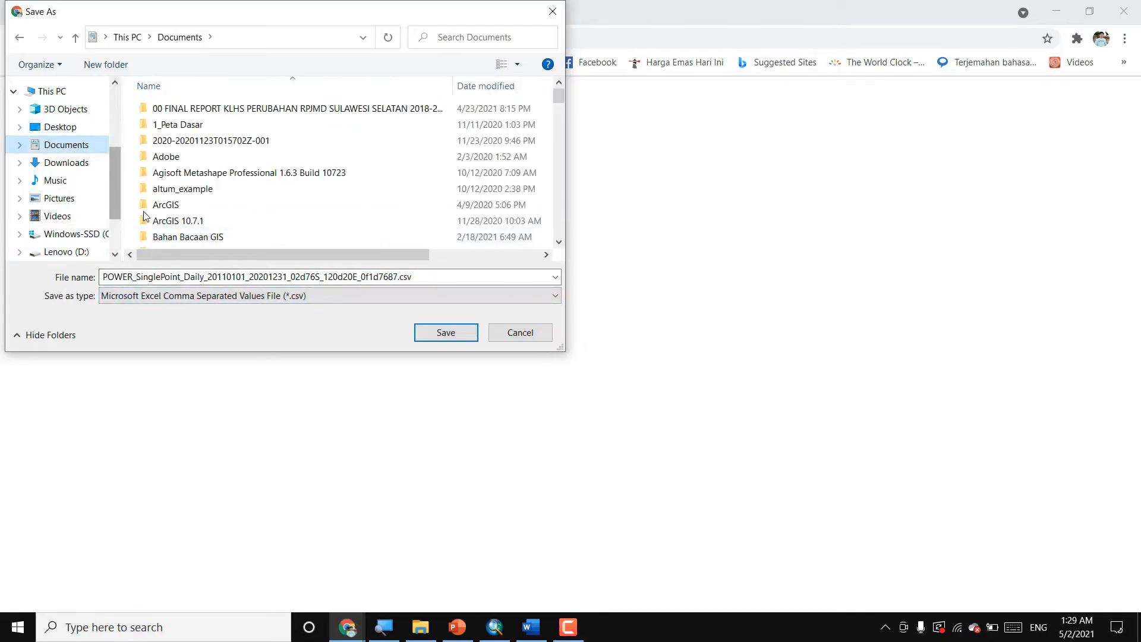
click(105, 64)
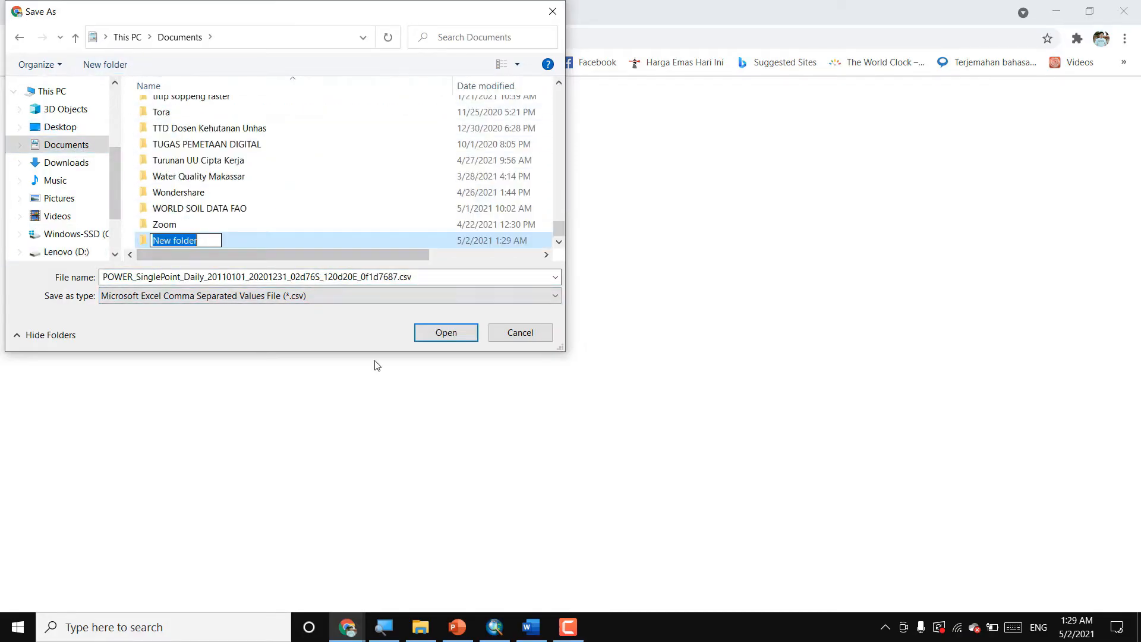
text(Data)
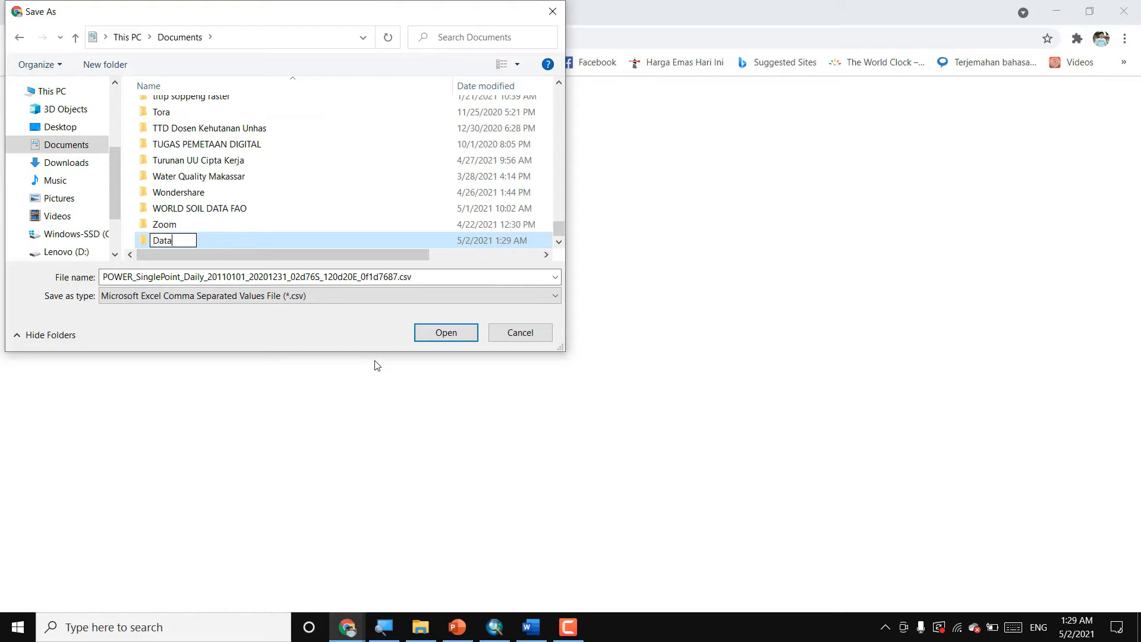
text( Iklim Download)
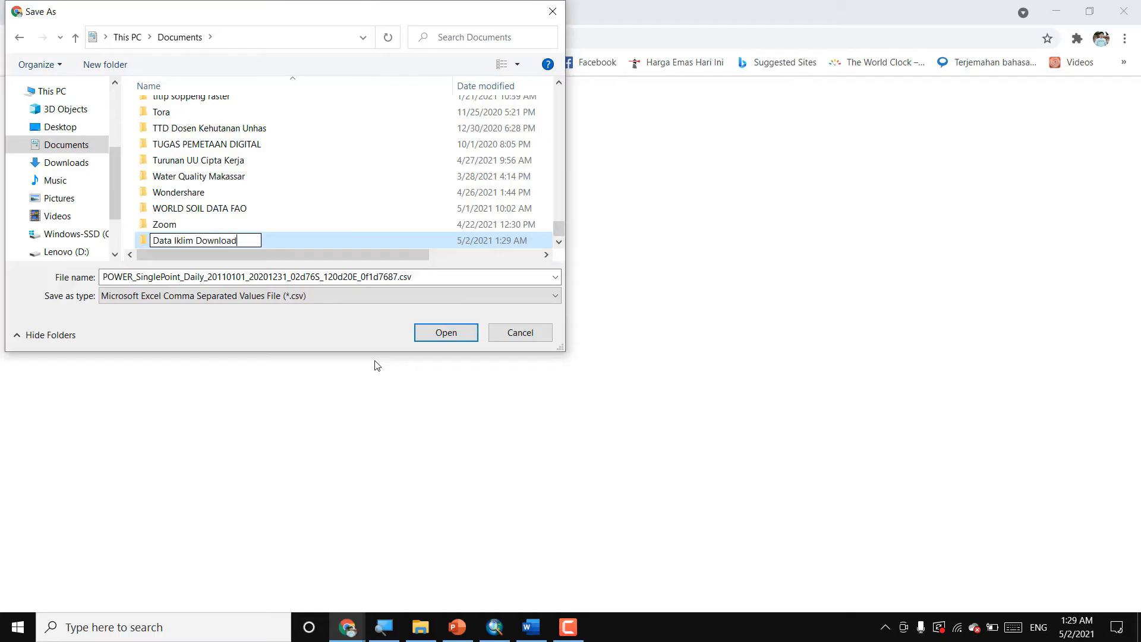
key(Return)
key(Return)
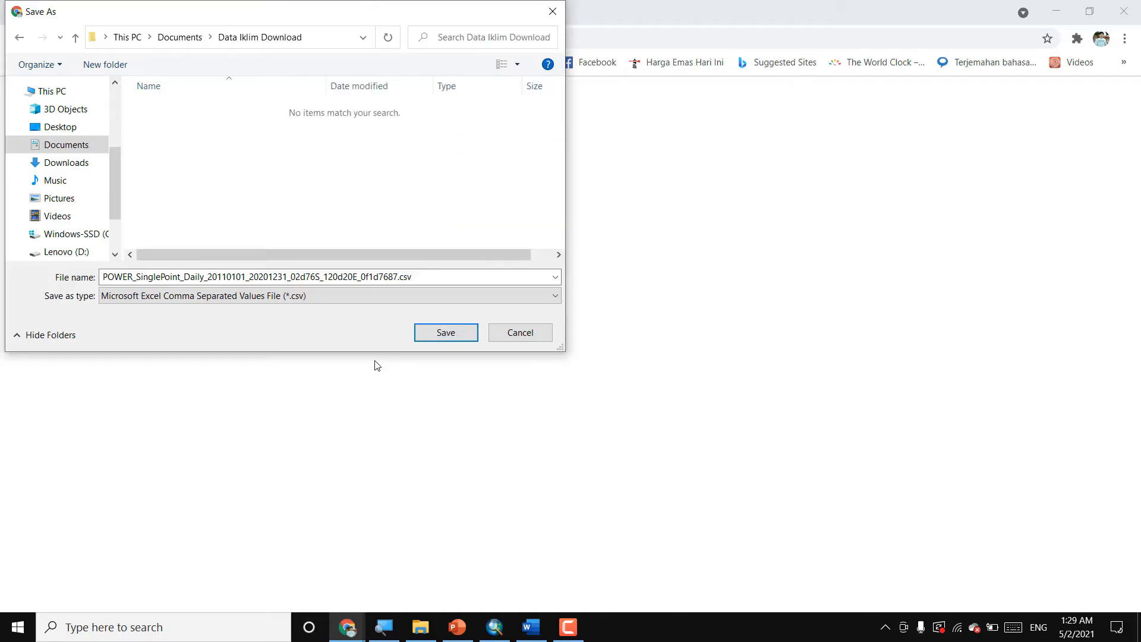
- Name the CSV file 5642 and save it in the new folder
double_click(433, 275)
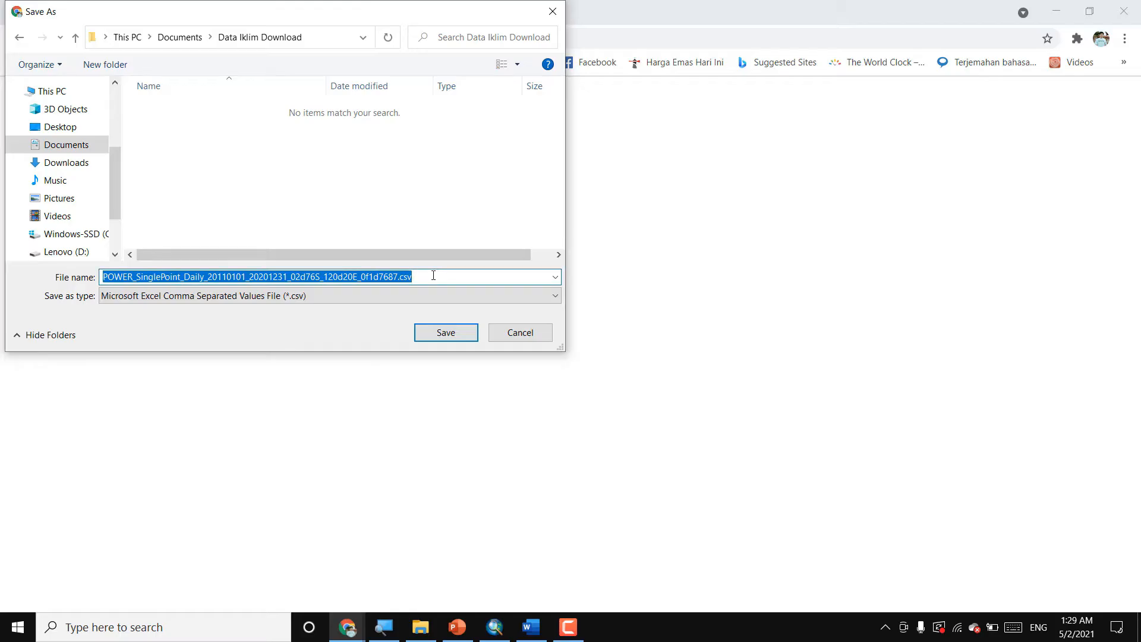
text(5)
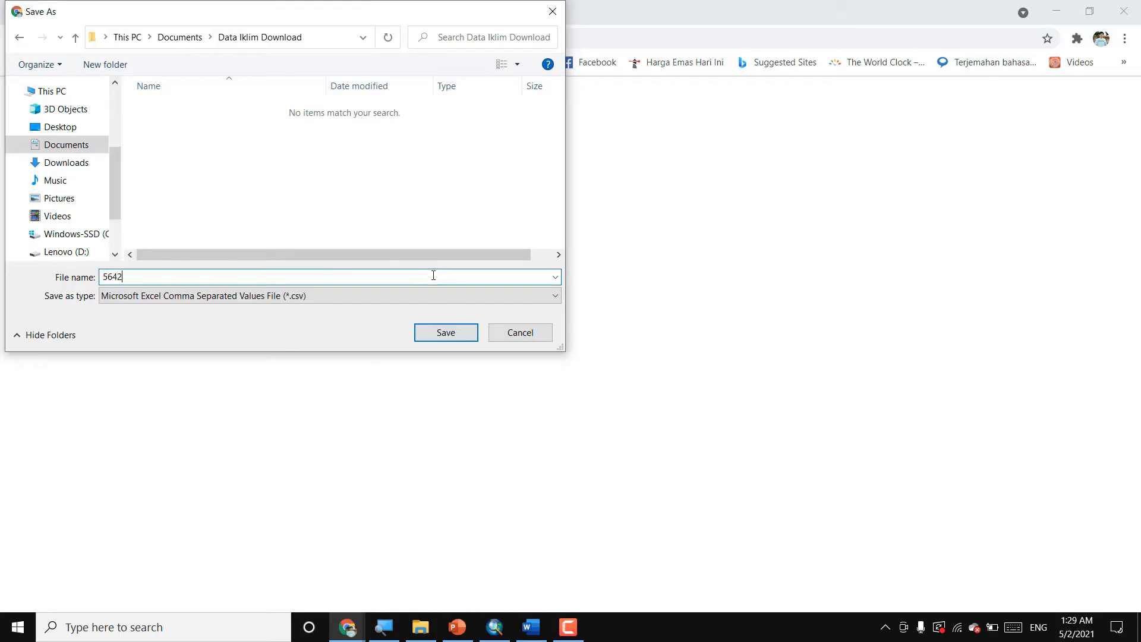
text(642)
click(433, 337)
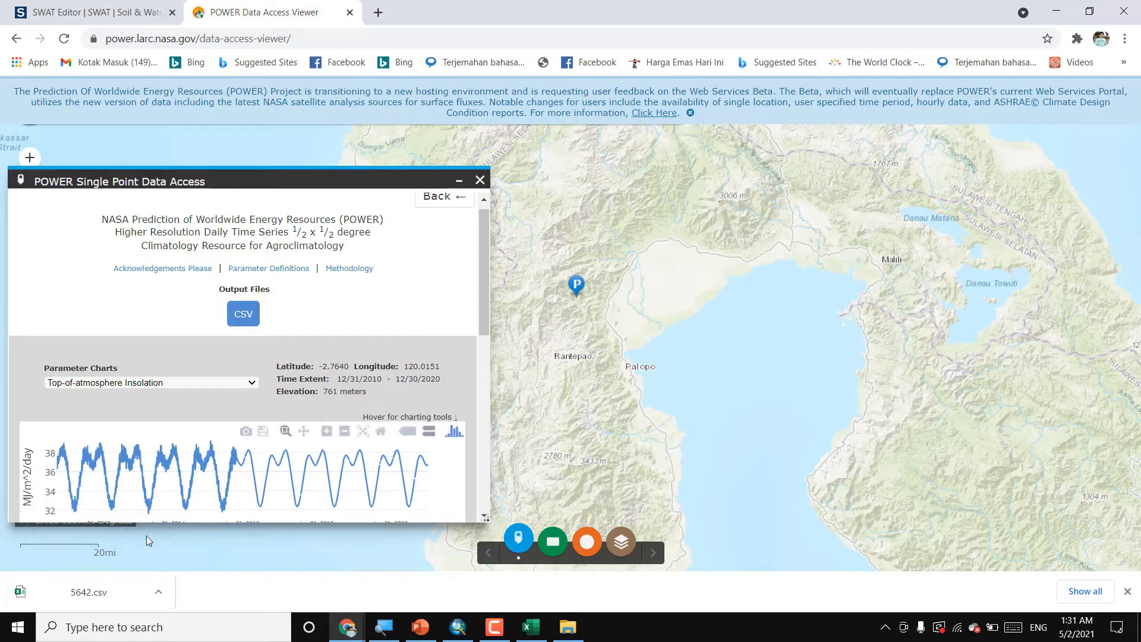
- Show the downloaded 5642.csv in its folder and open it with Excel
click(158, 599)
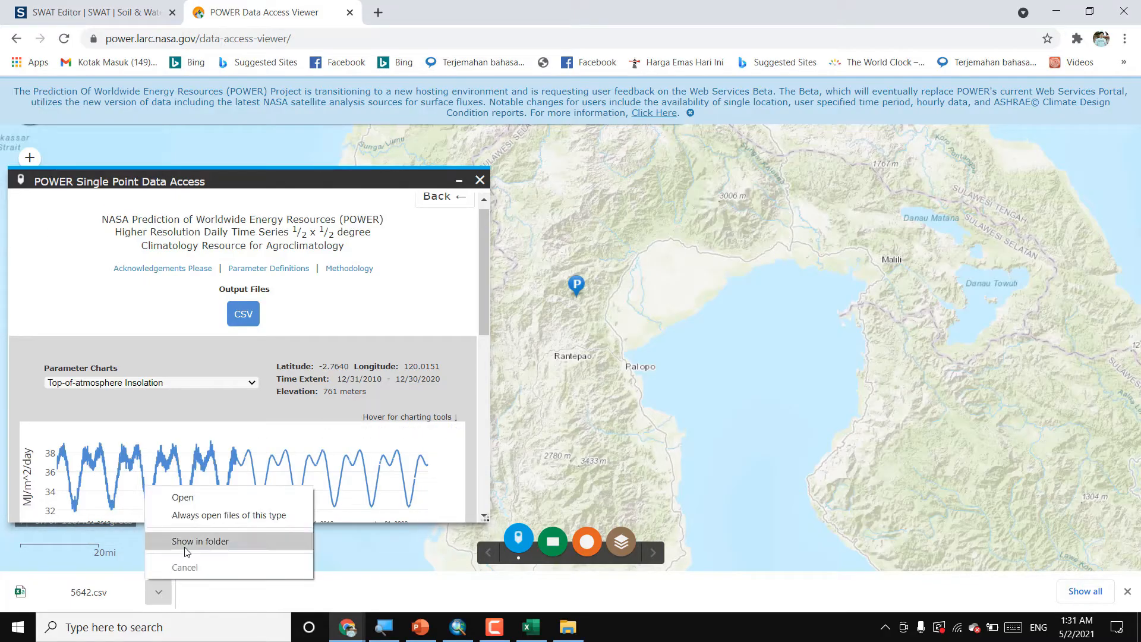
click(186, 541)
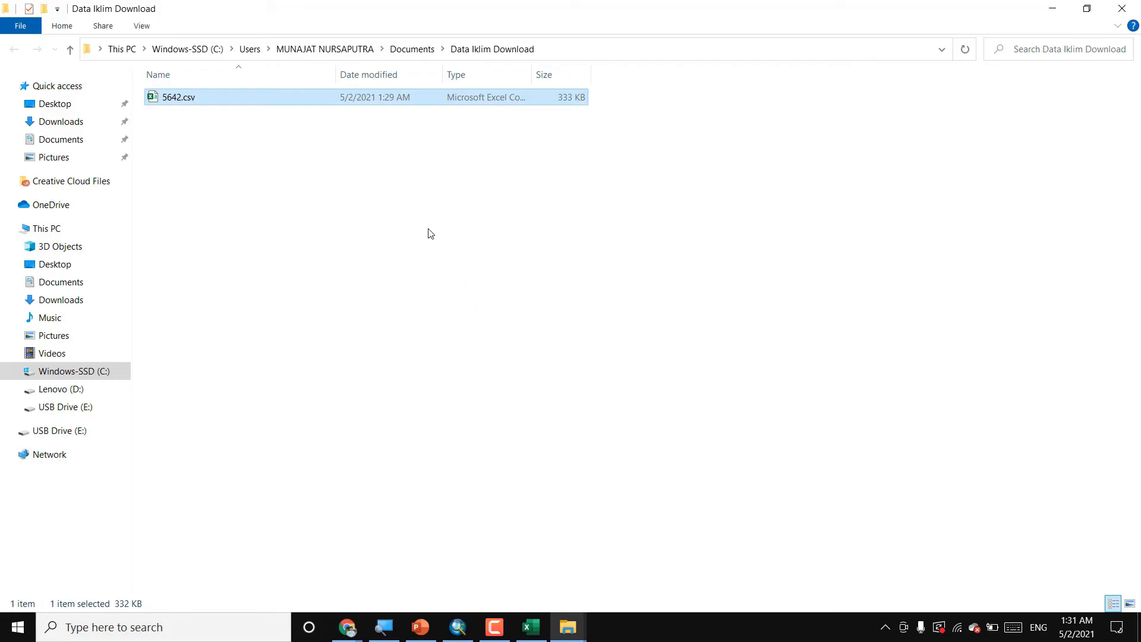
right_click(340, 99)
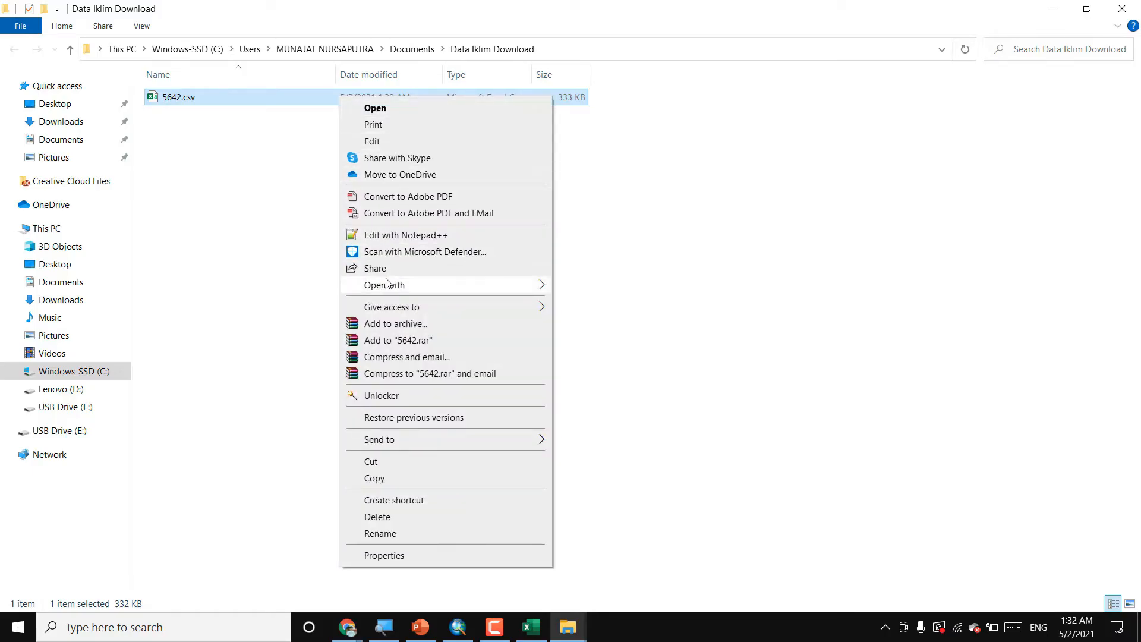
mouse_move(387, 288)
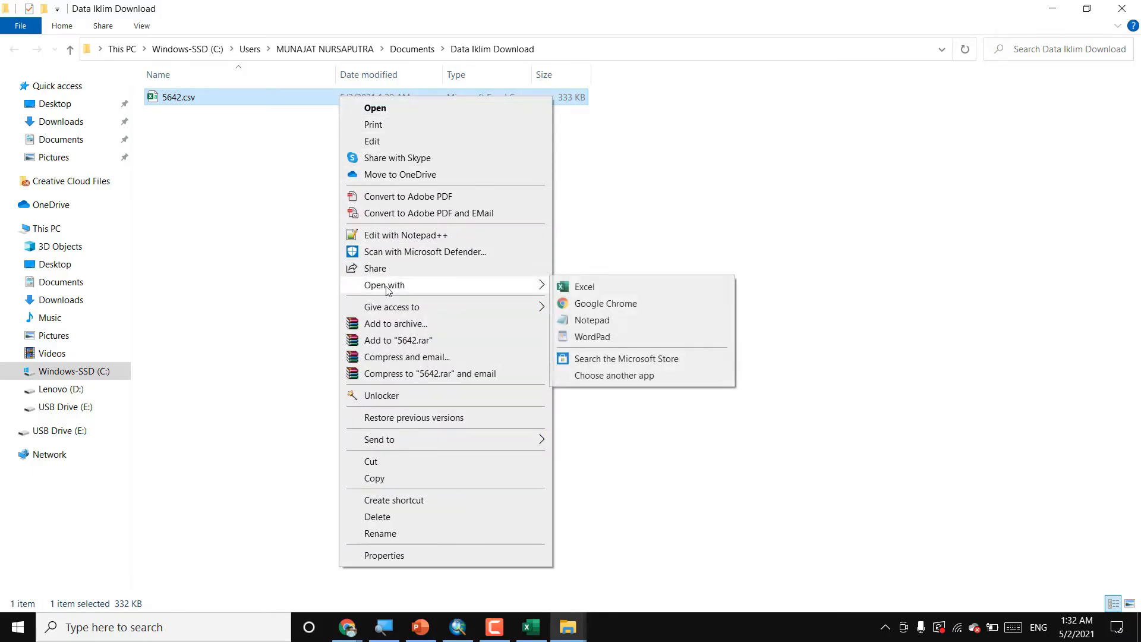
click(585, 288)
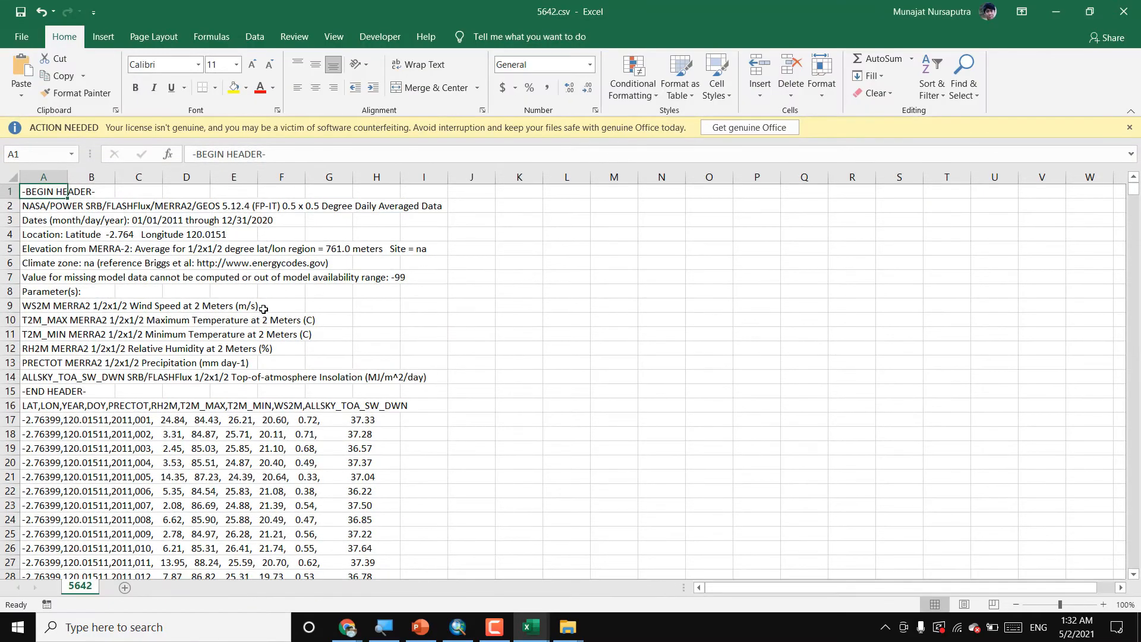
- Examine the file's header, parameter list and daily climate records, dismissing the licence notice
scroll(263, 309, down, 9)
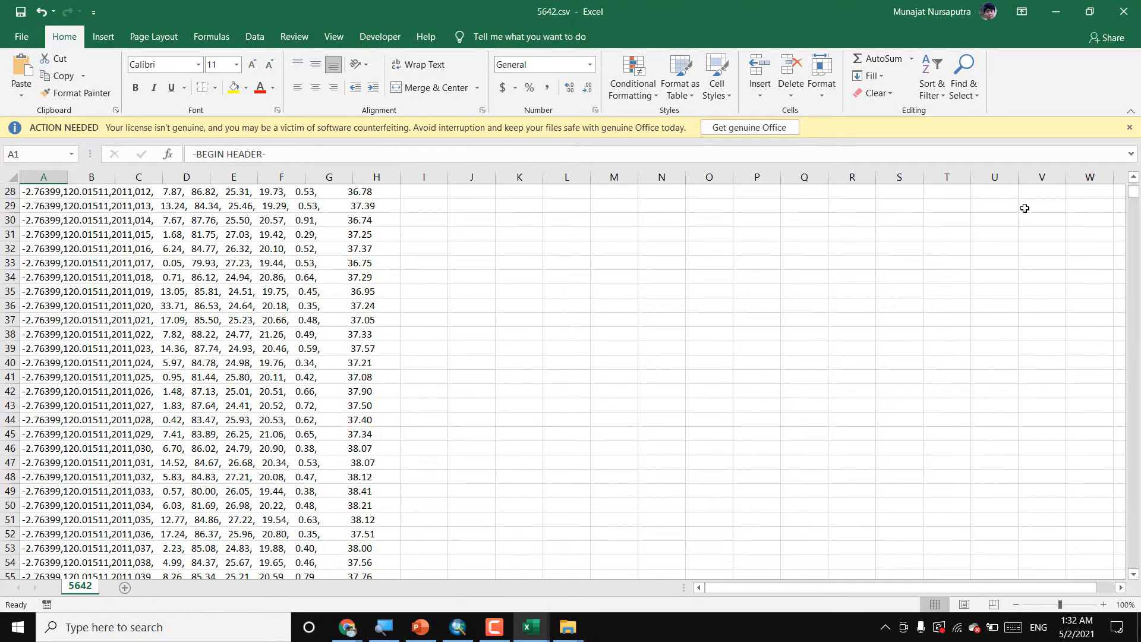
click(1130, 128)
scroll(215, 300, down, 12)
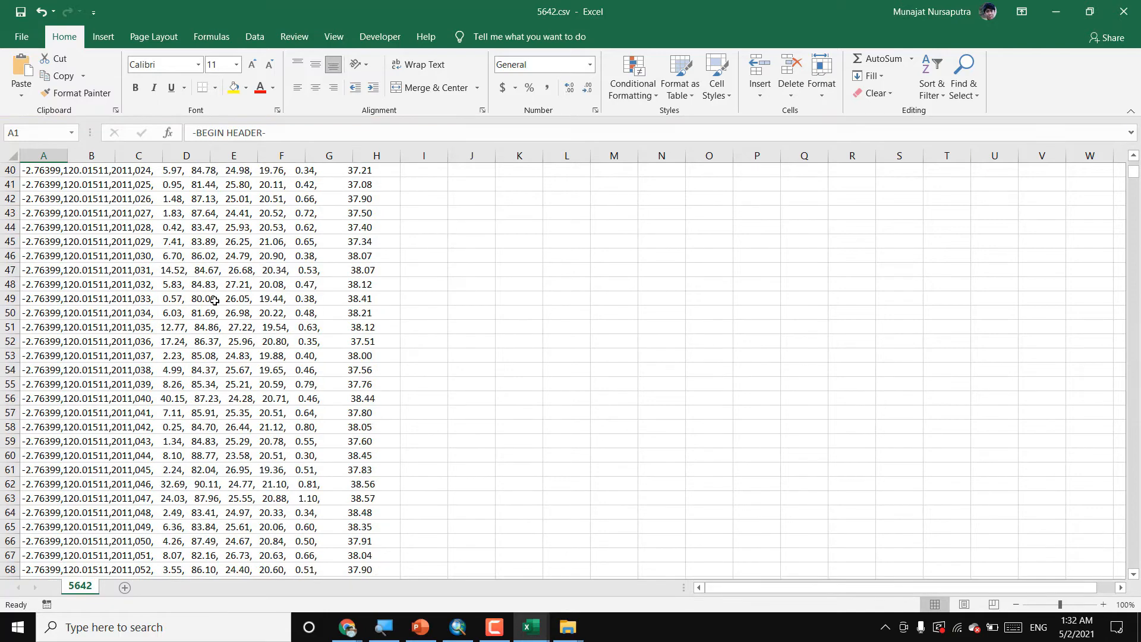
scroll(215, 300, down, 4)
scroll(214, 301, down, 20)
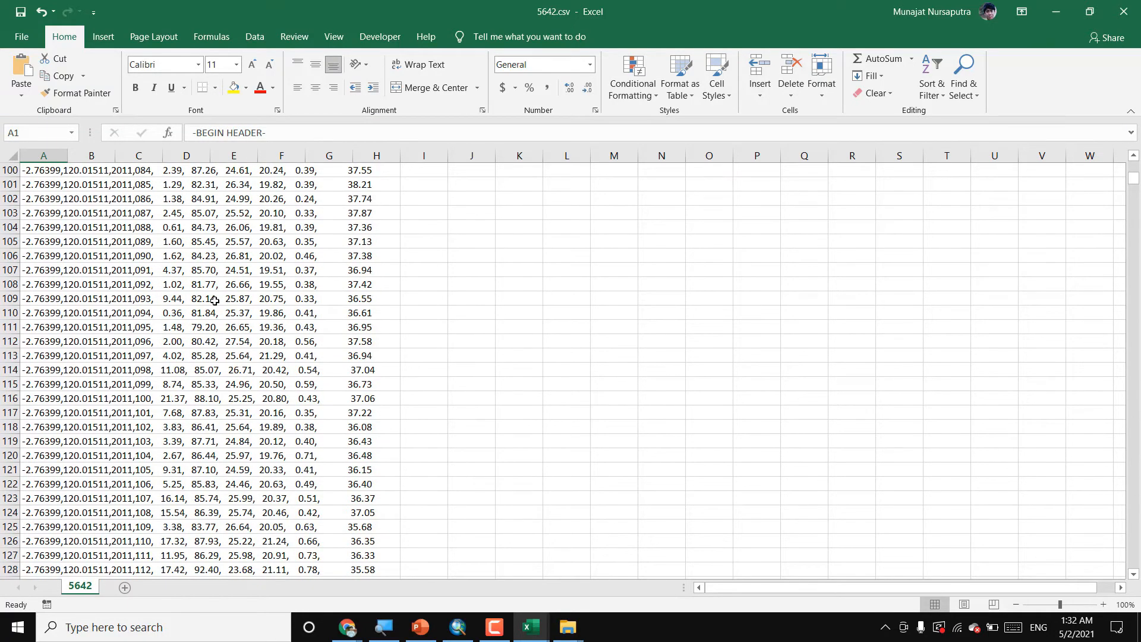
scroll(214, 300, down, 20)
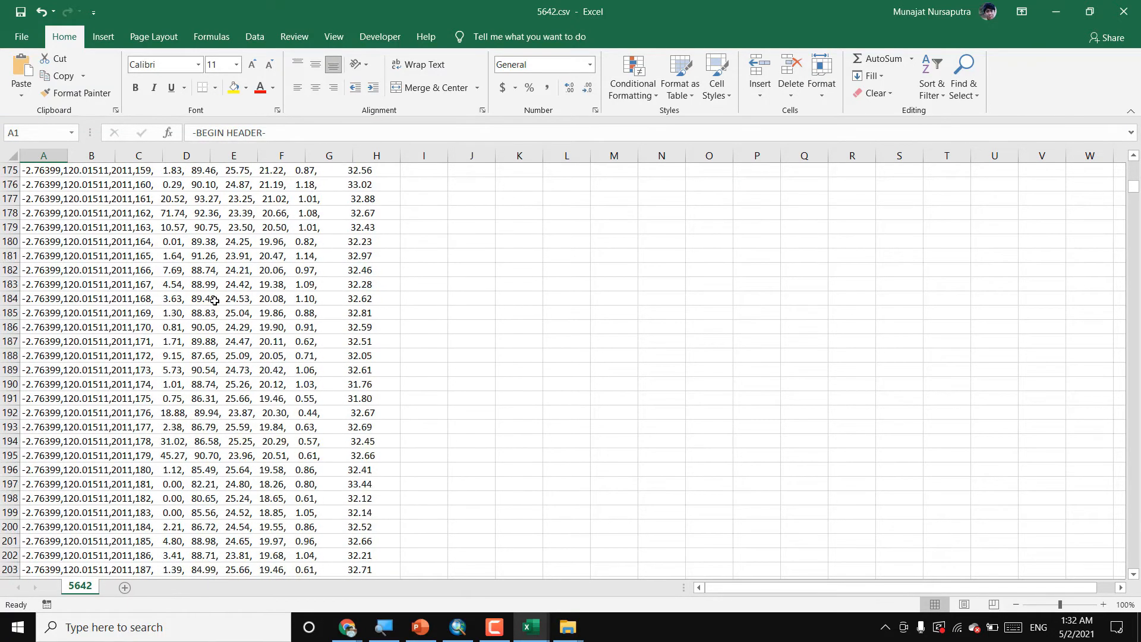
scroll(247, 289, up, 20)
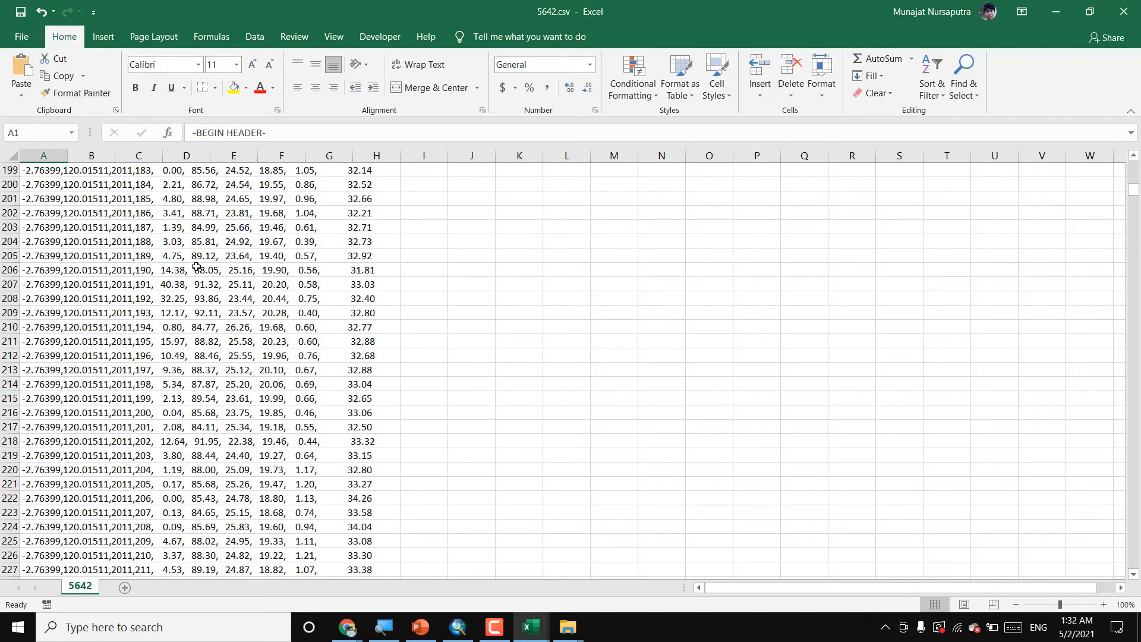
scroll(195, 263, up, 20)
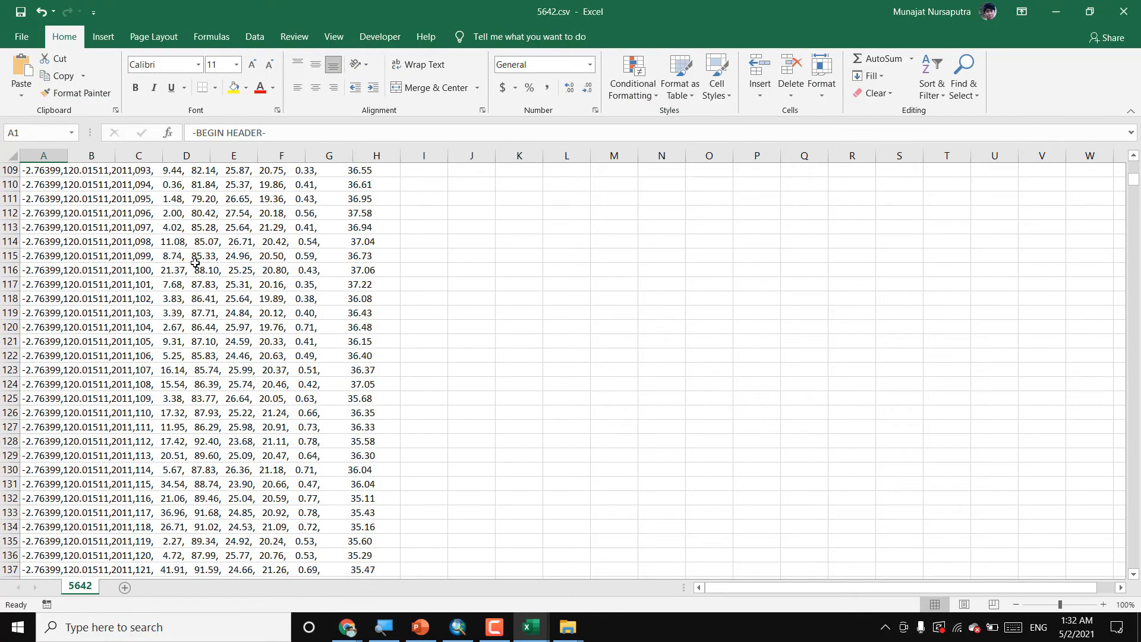
scroll(195, 263, up, 8)
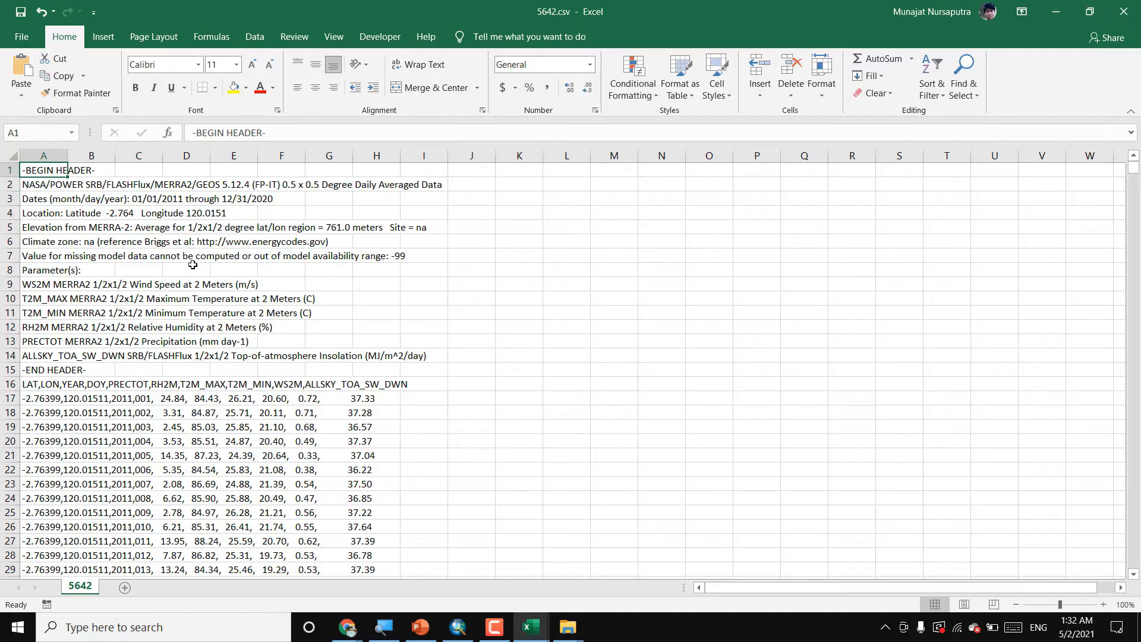
scroll(190, 268, down, 2)
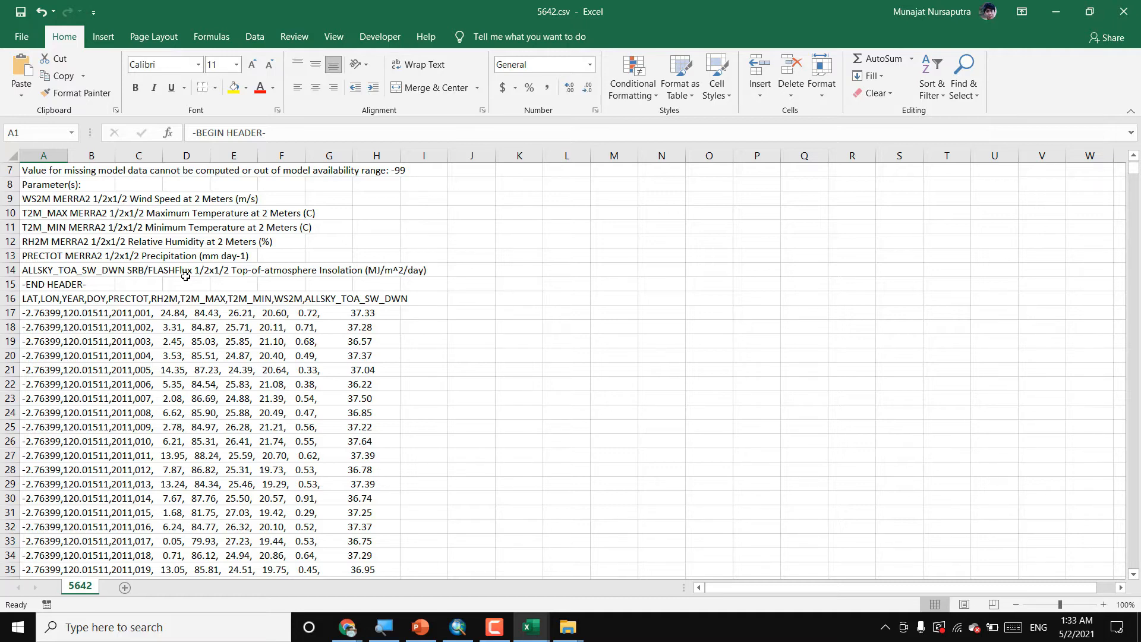
- Set Excel's decimal separator to a period and its thousands separator to a comma in the advanced options
click(21, 39)
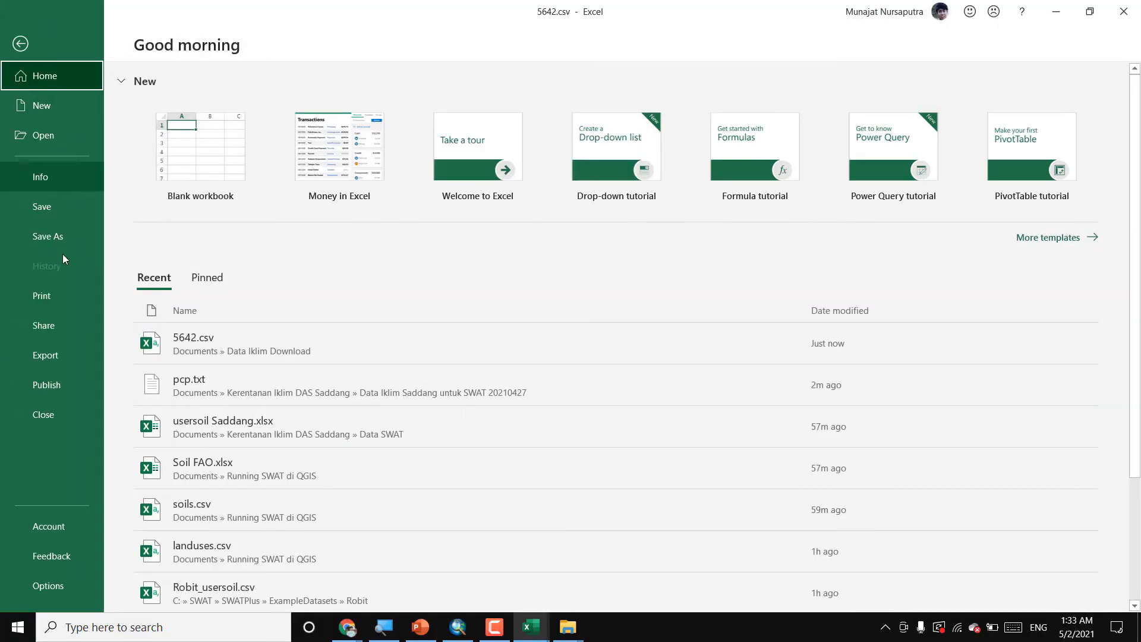
click(60, 587)
click(295, 232)
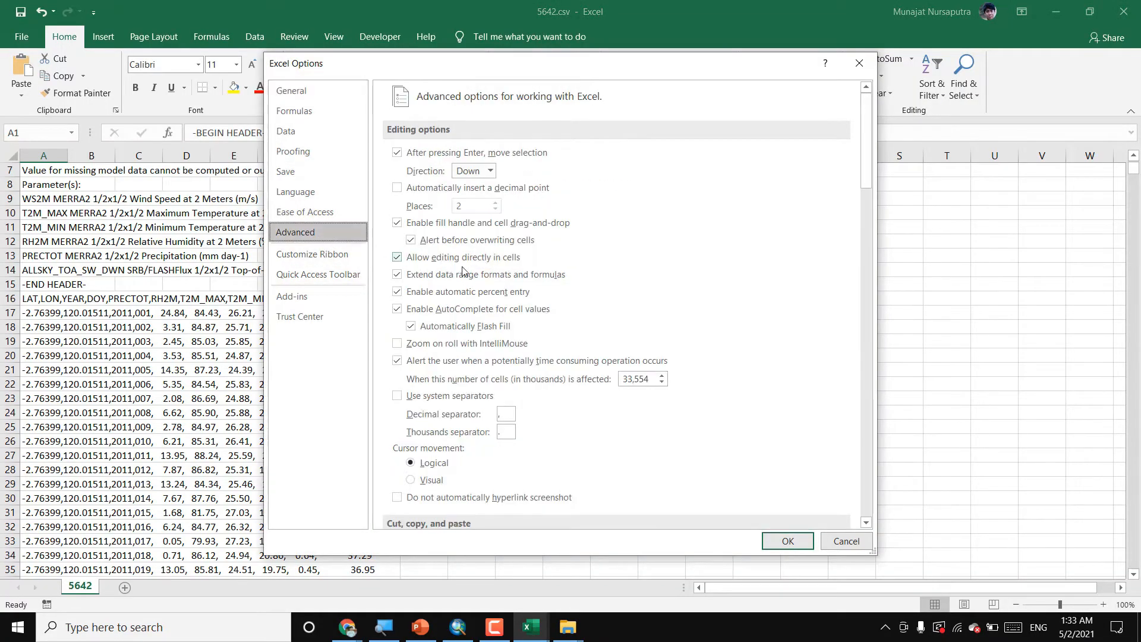
scroll(547, 357, down, 2)
click(506, 343)
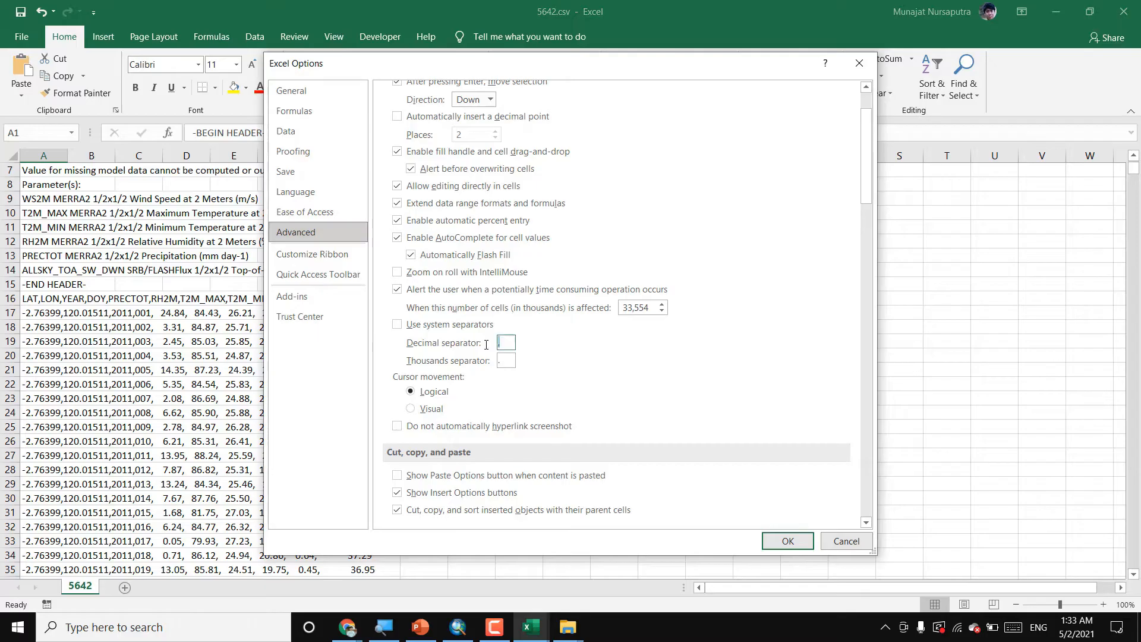
text(.)
key(Tab)
text(,)
click(785, 541)
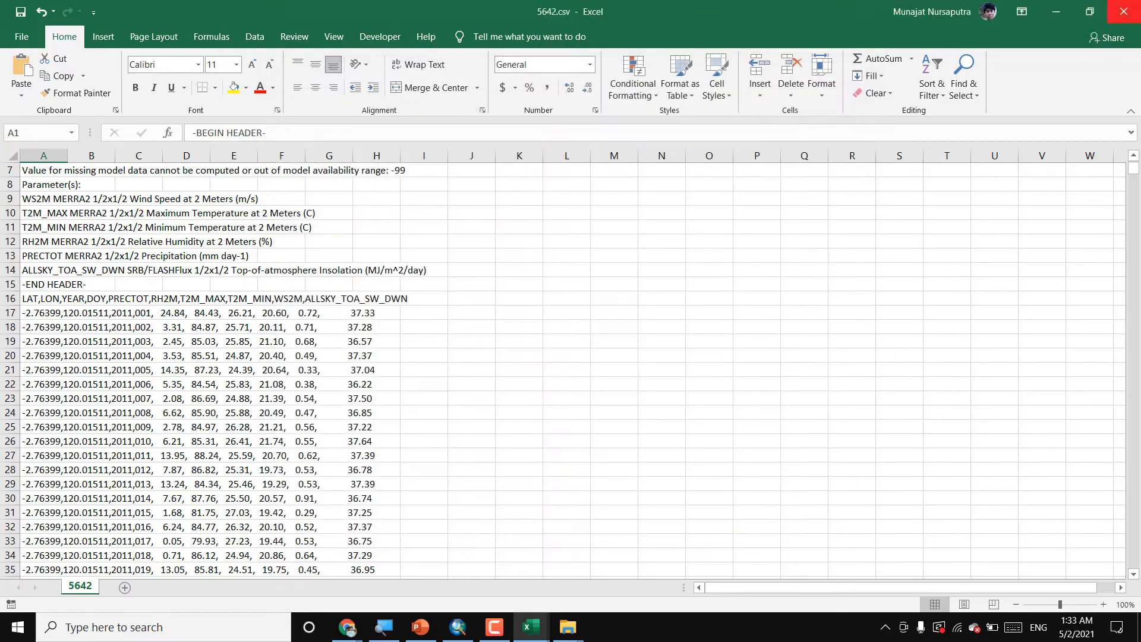
- Close 5642.csv, minimize the pcp.txt workbook and reopen 5642.csv with Excel from its folder
click(1123, 11)
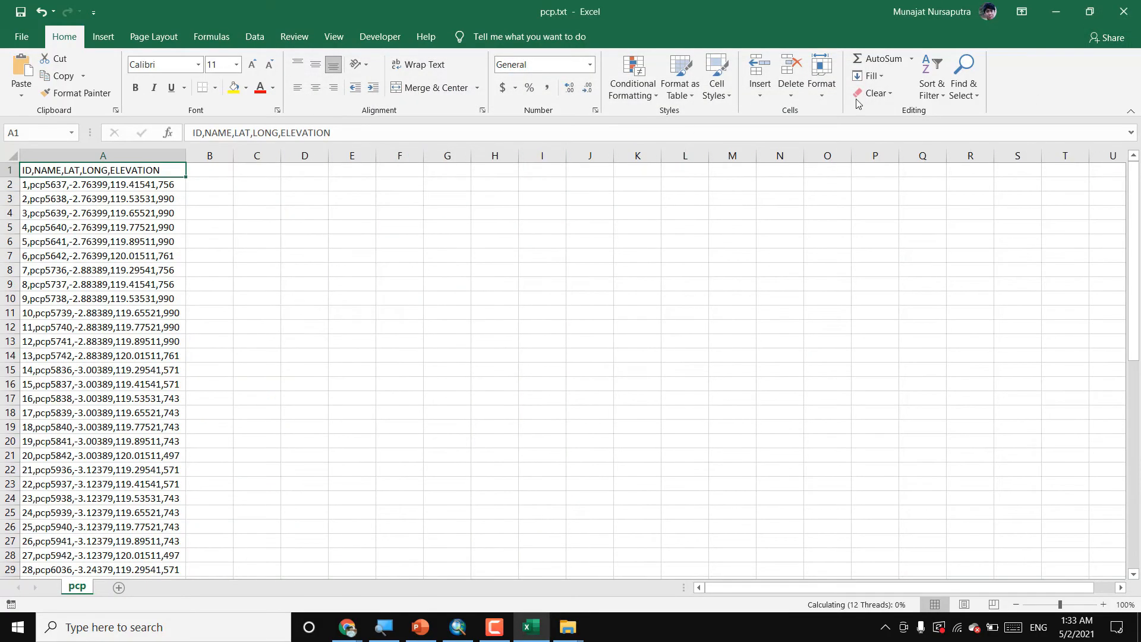
click(1051, 13)
right_click(397, 102)
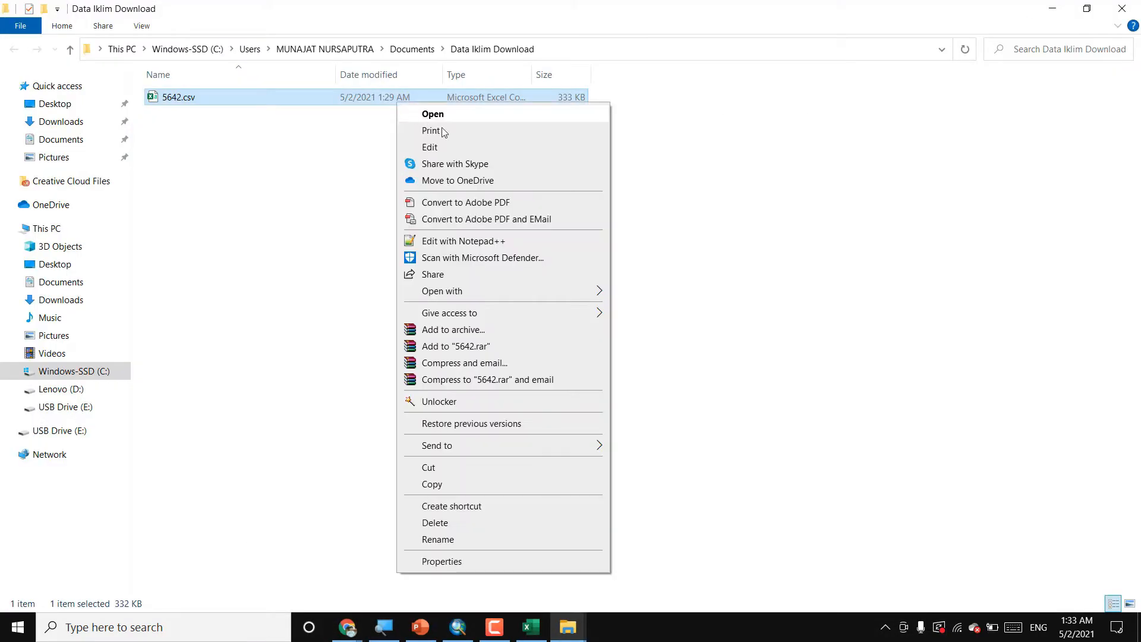
mouse_move(514, 294)
click(647, 293)
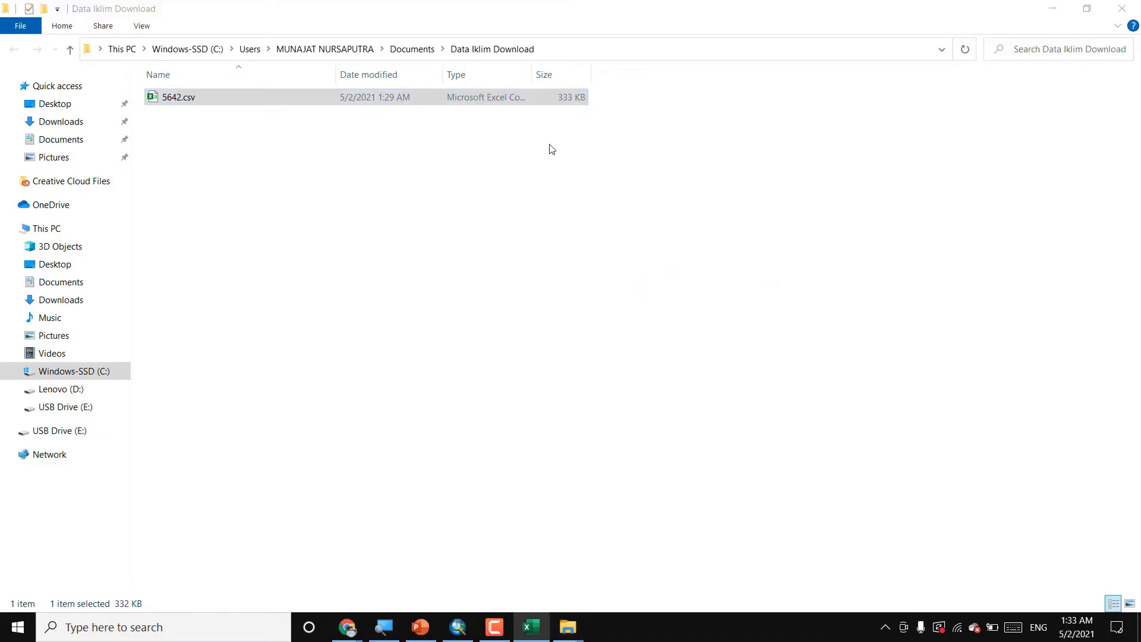
- Copy the whole PRECTOT column from the 5642 sheet into column A of a new sheet
scroll(381, 327, down, 4)
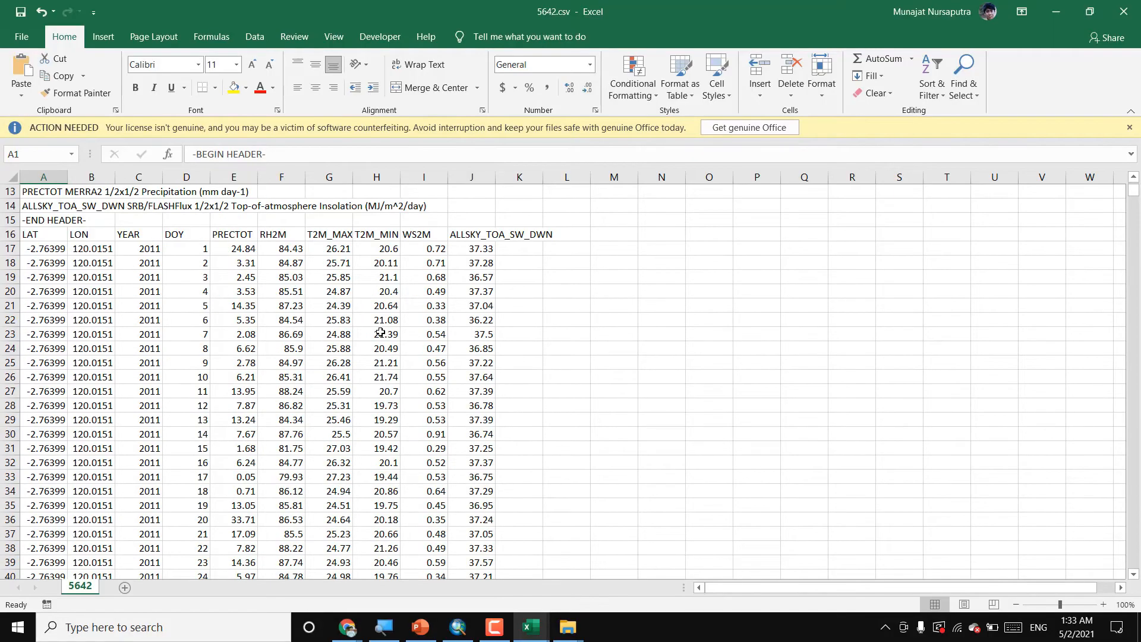
scroll(380, 333, down, 13)
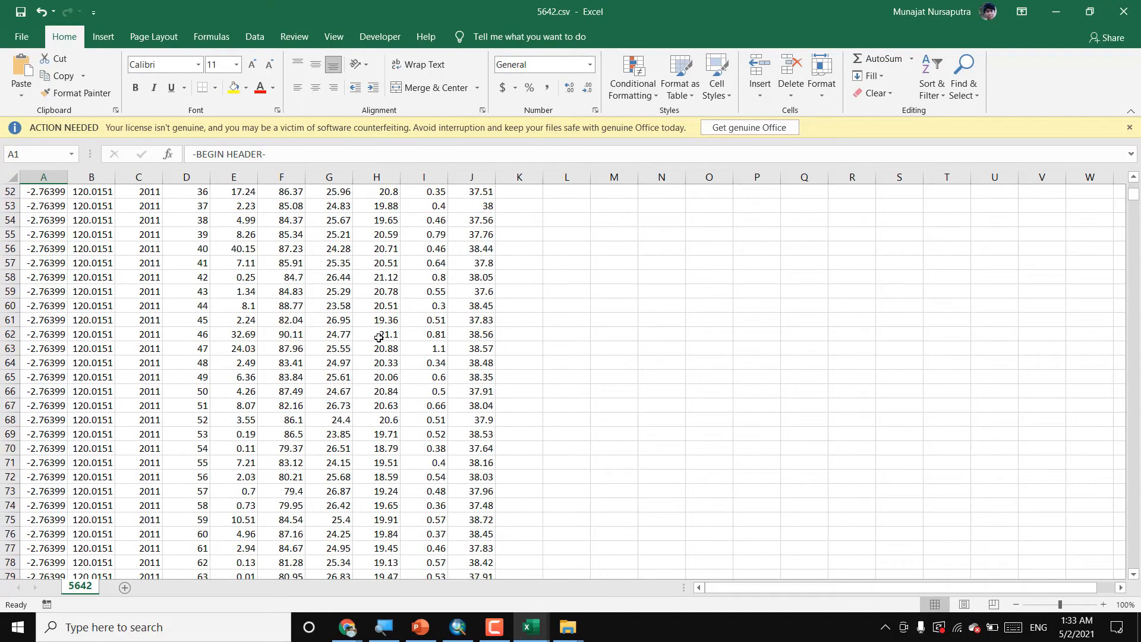
scroll(379, 337, up, 15)
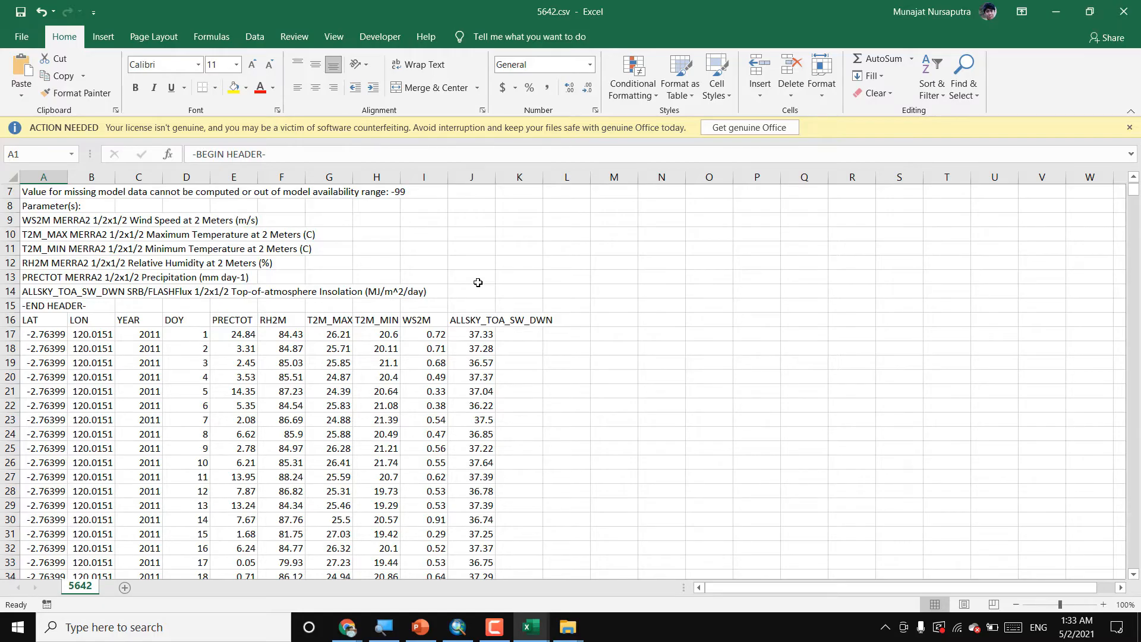
click(233, 176)
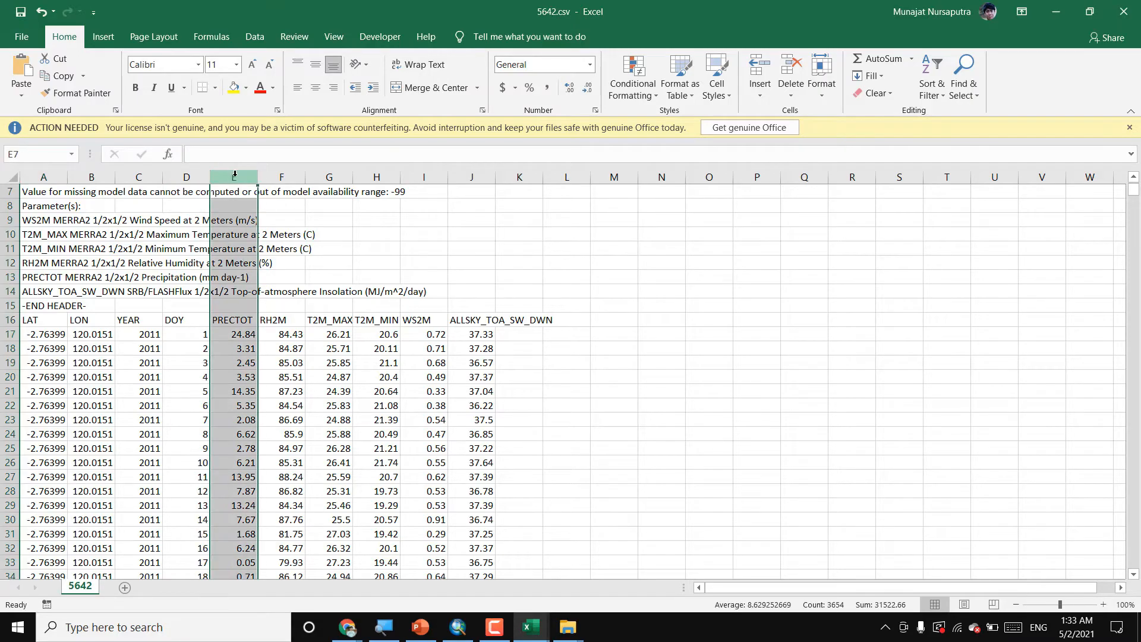
key(ctrl+c)
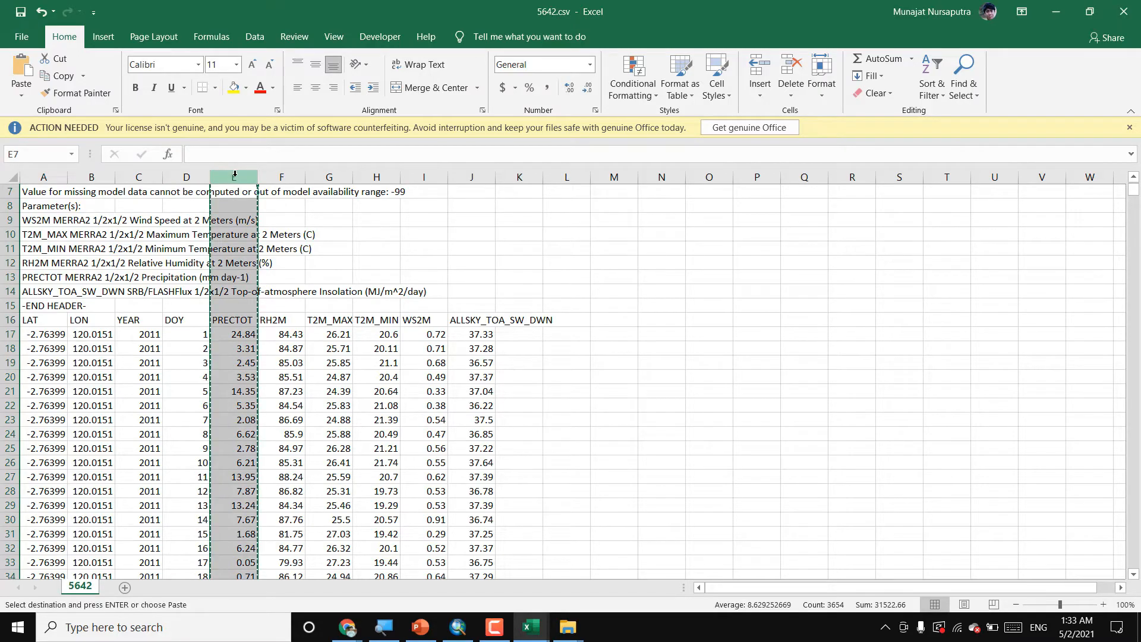
click(149, 587)
click(49, 176)
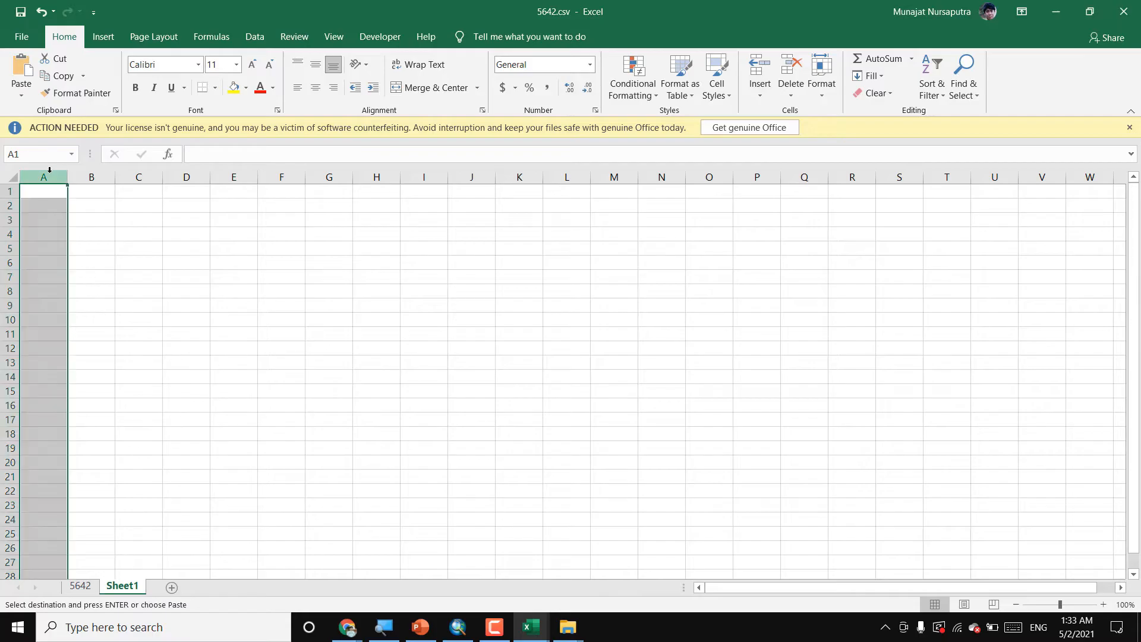
right_click(51, 177)
click(101, 238)
- Delete the empty rows 1 to 15 above the PRECTOT heading in the new sheet
drag(12, 191, 17, 392)
right_click(17, 392)
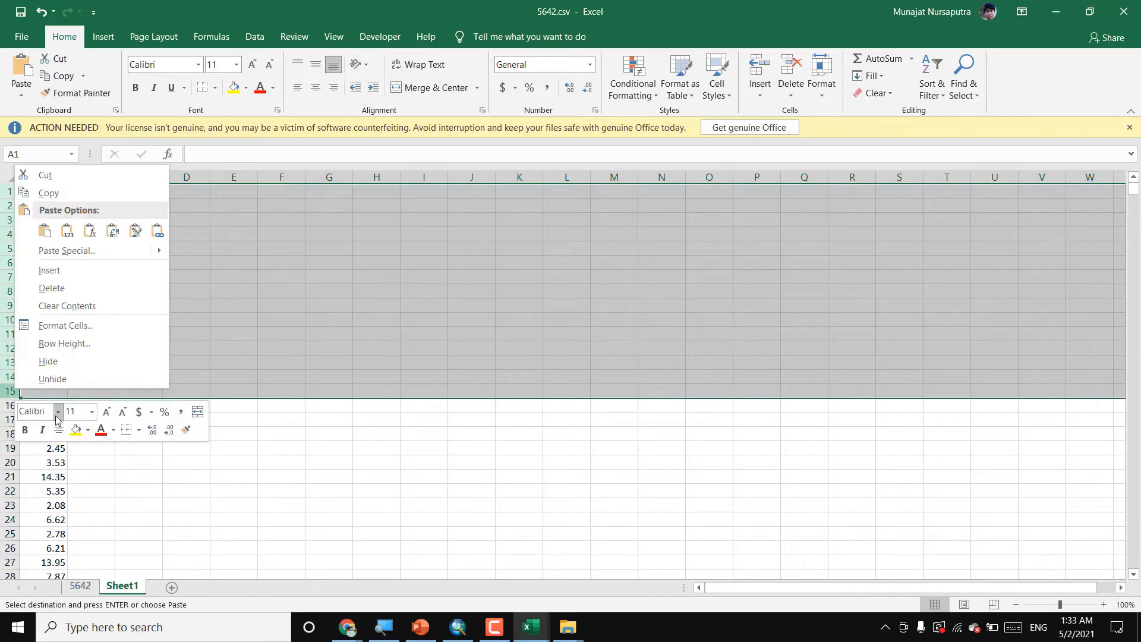
click(52, 289)
- Replace the PRECTOT heading in cell A1 with the start date 20110101
click(47, 191)
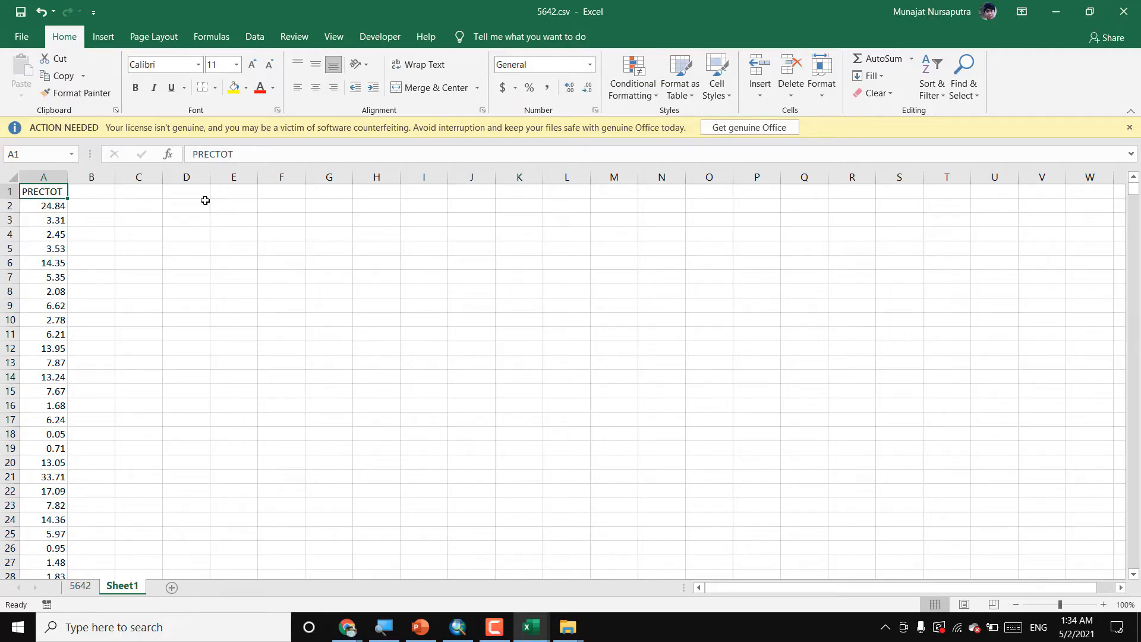
text(201)
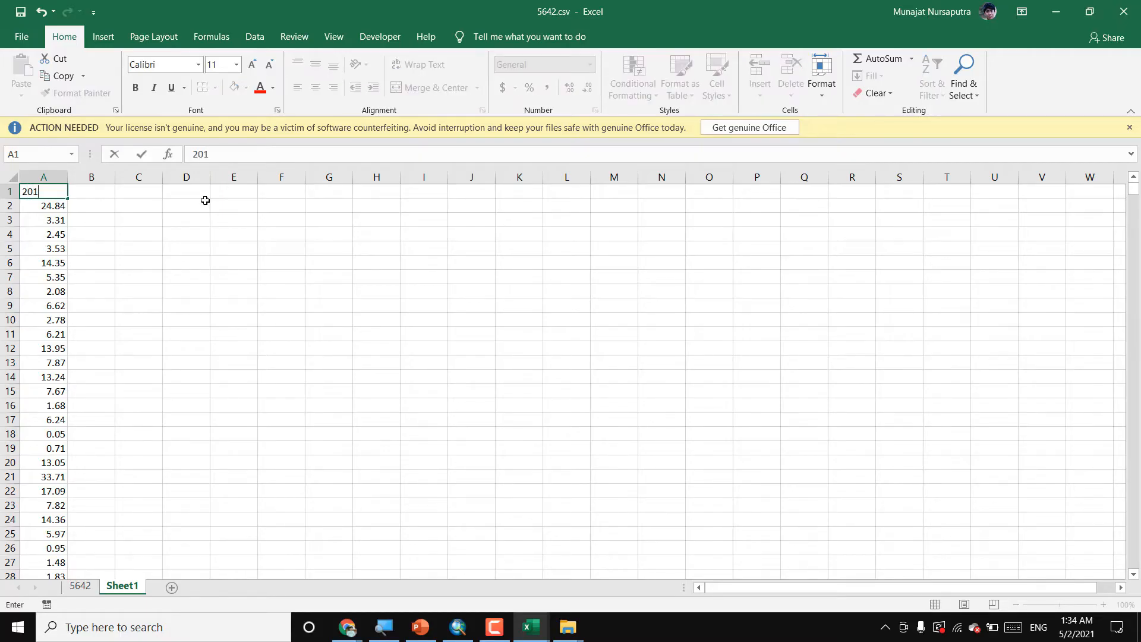
text(10101)
click(38, 222)
- Apply the Number format to all precipitation data in column A, from cell A1 down to the last record
click(57, 189)
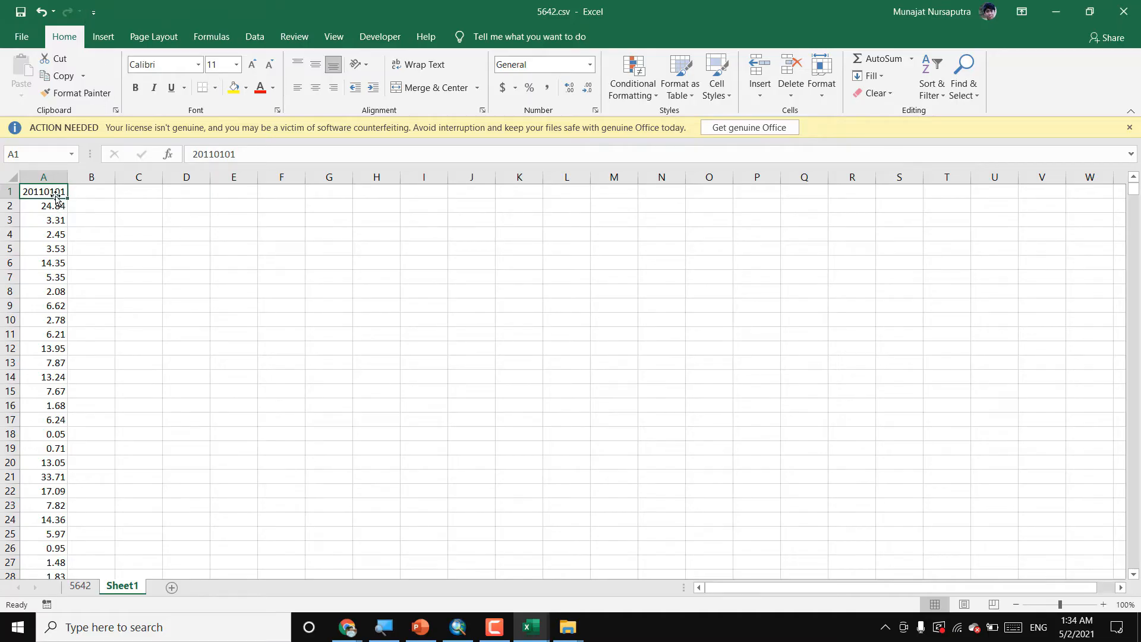
key(ctrl+shift+Down)
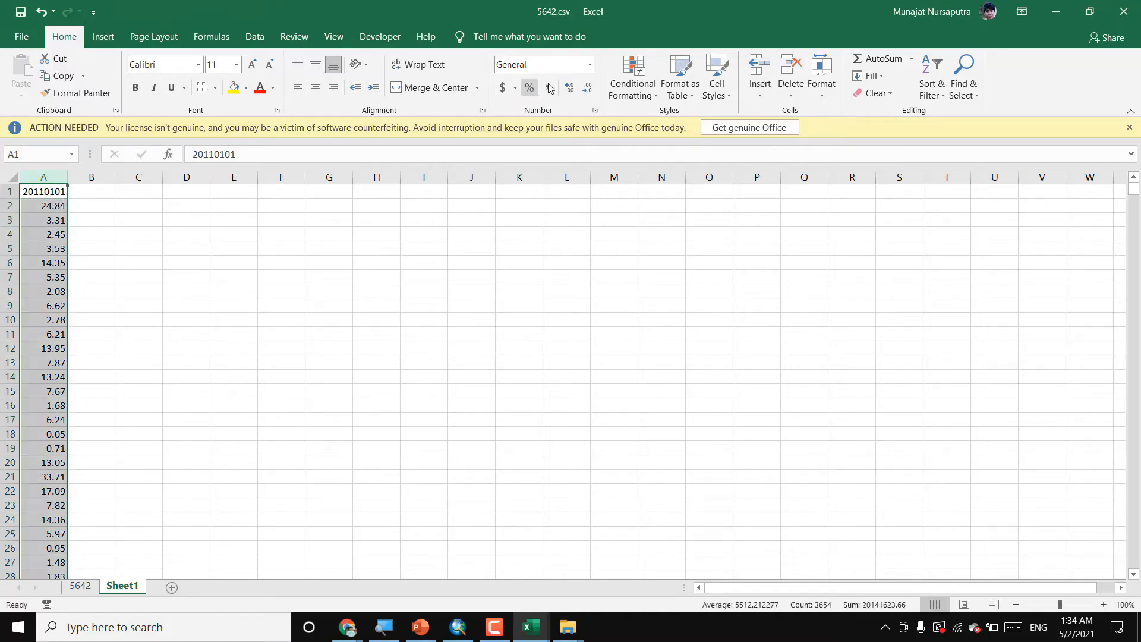
click(589, 64)
click(573, 119)
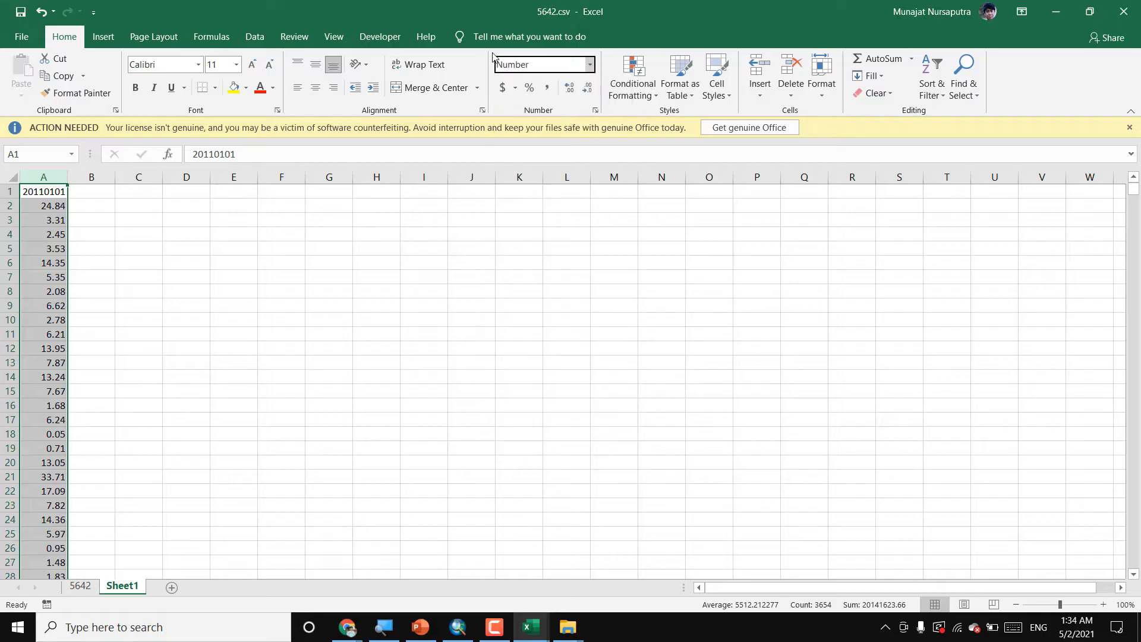
- Remove both decimal places from the start date in cell A1
drag(62, 189, 70, 185)
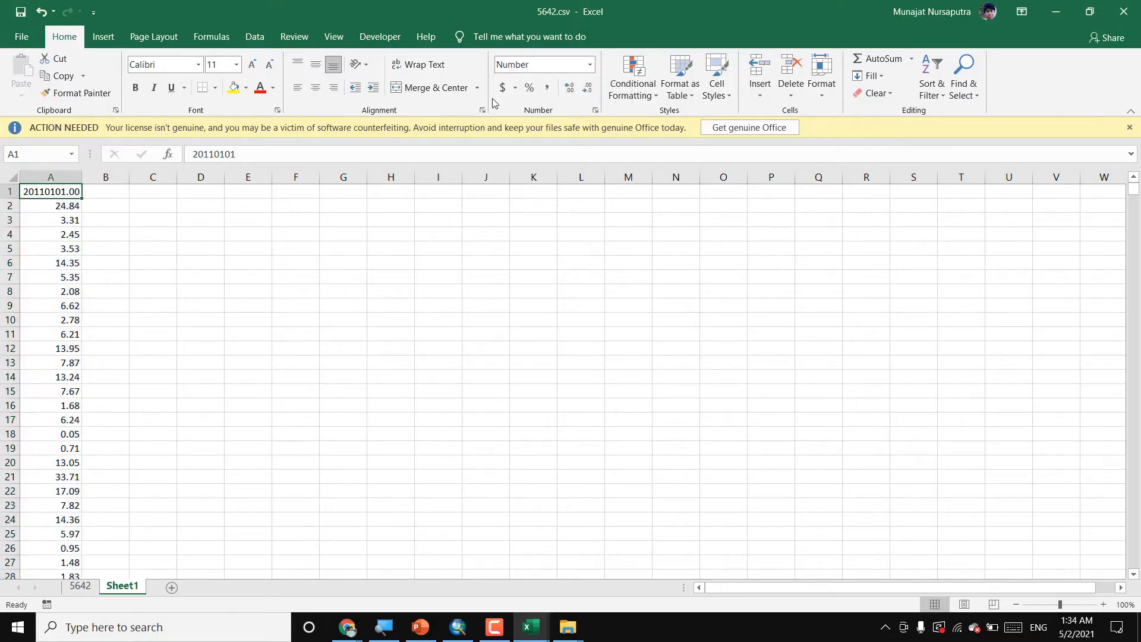
click(587, 87)
click(587, 87)
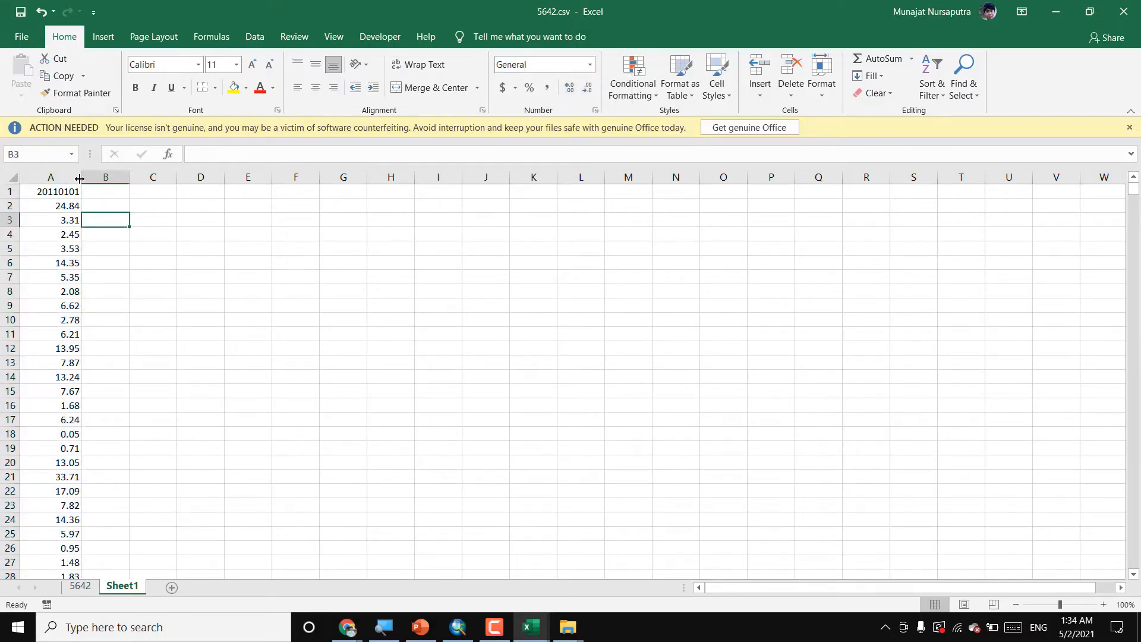
click(59, 177)
click(107, 261)
click(47, 193)
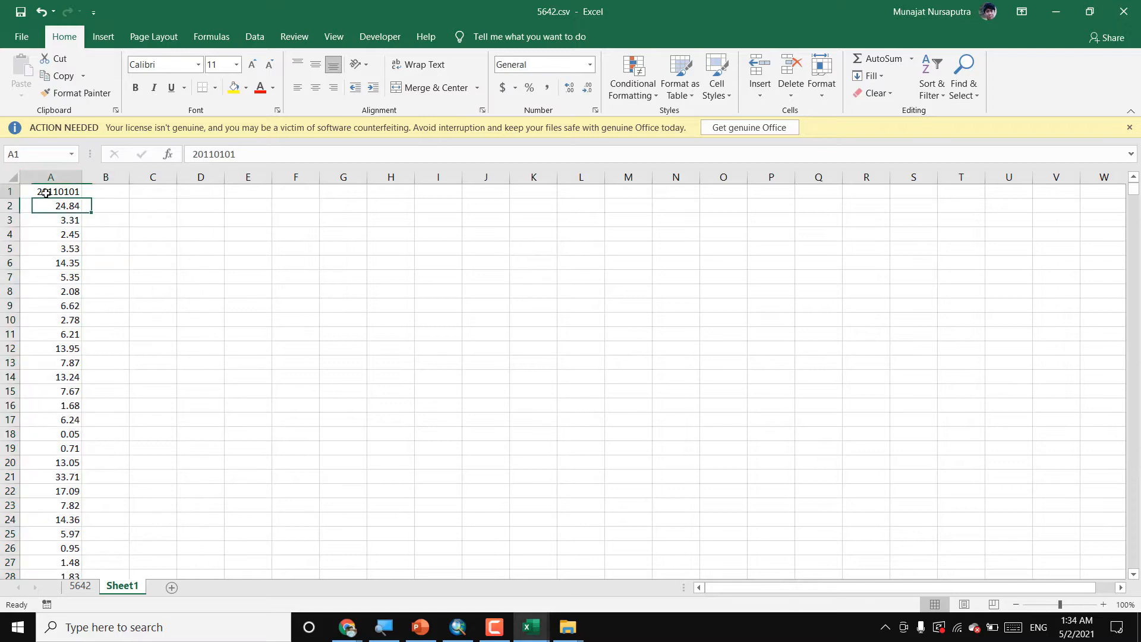
- Start saving a copy in the Data Iklim Download folder with the file type Text (Tab delimited) (*.txt)
click(23, 38)
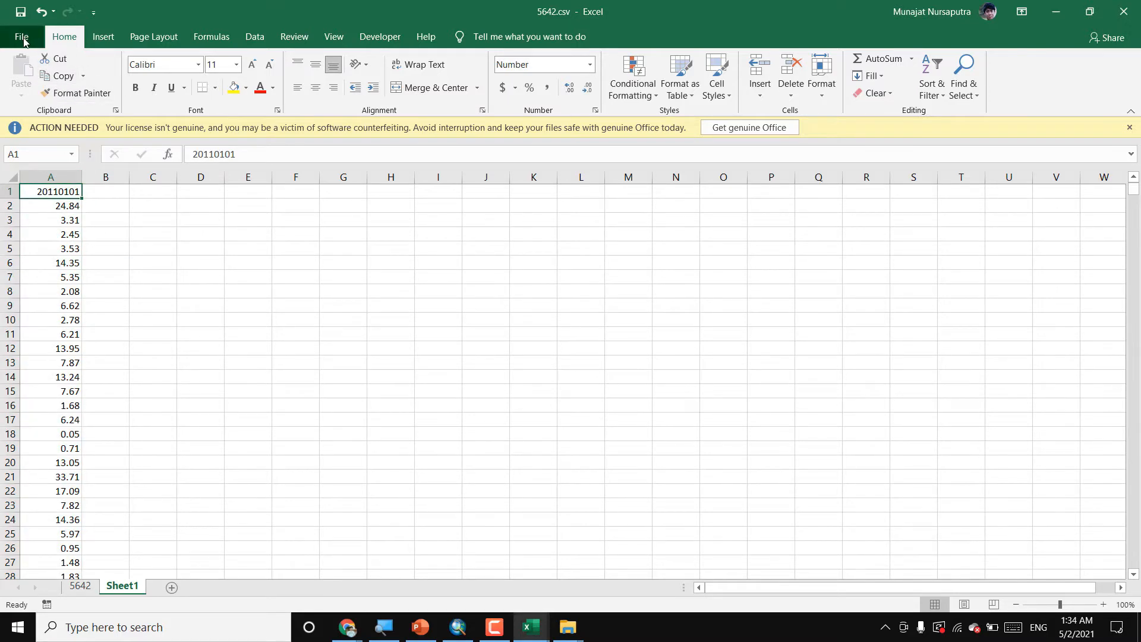
click(66, 238)
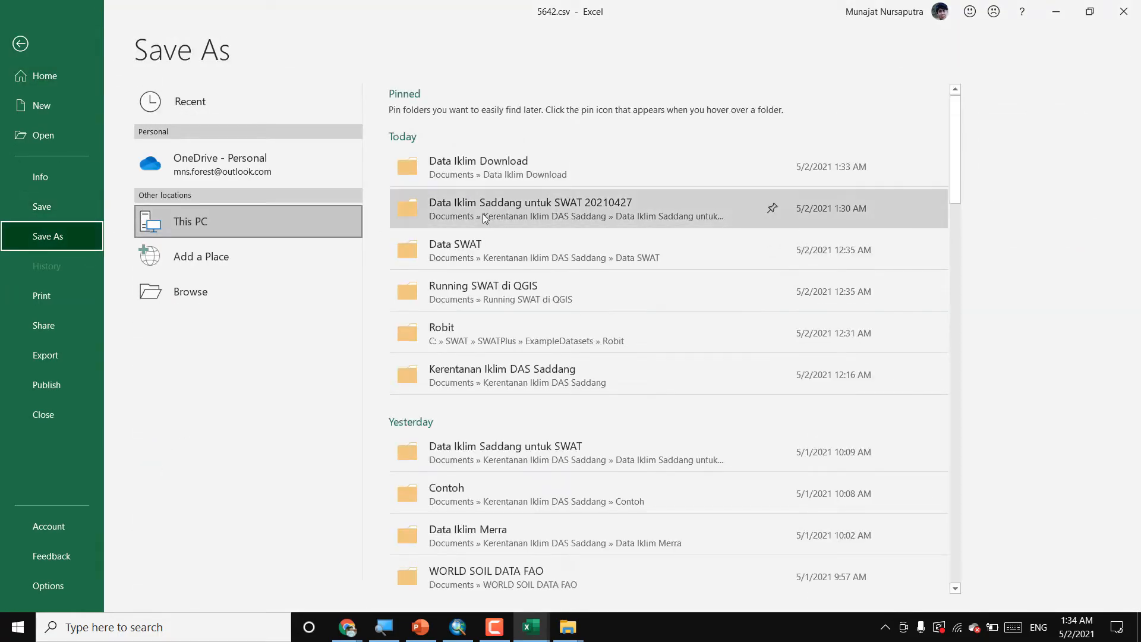
click(484, 172)
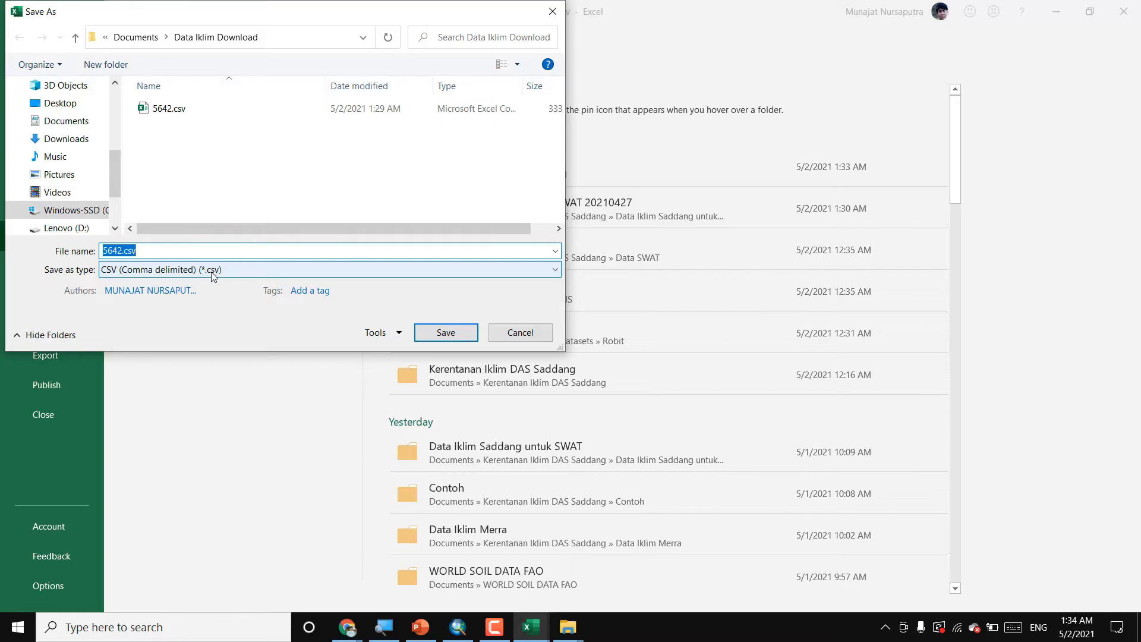
click(214, 274)
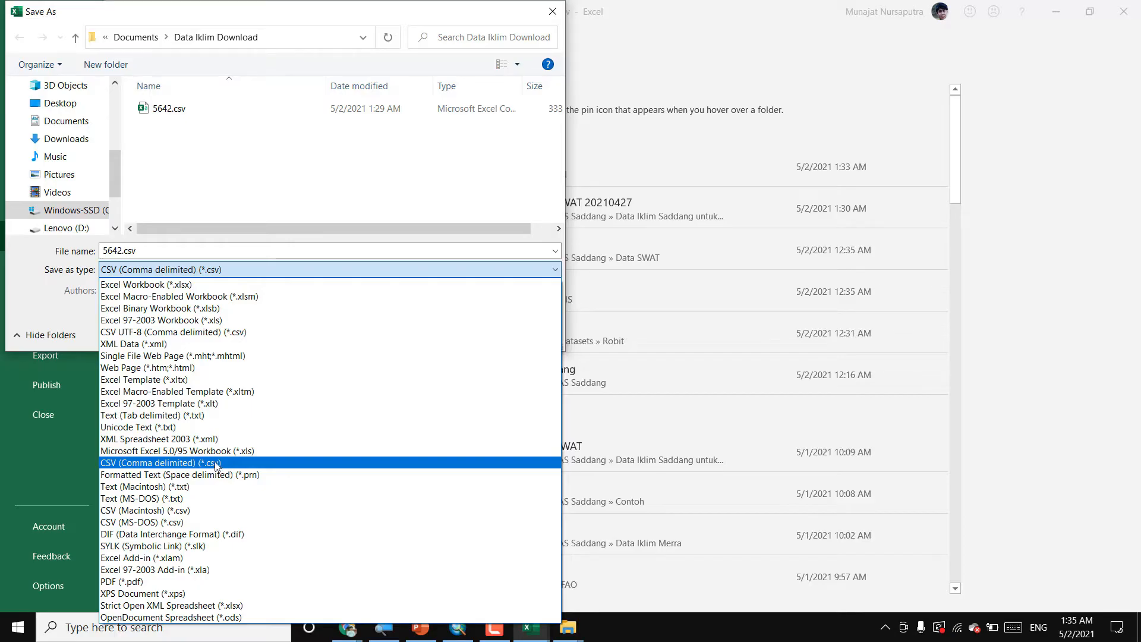
click(198, 416)
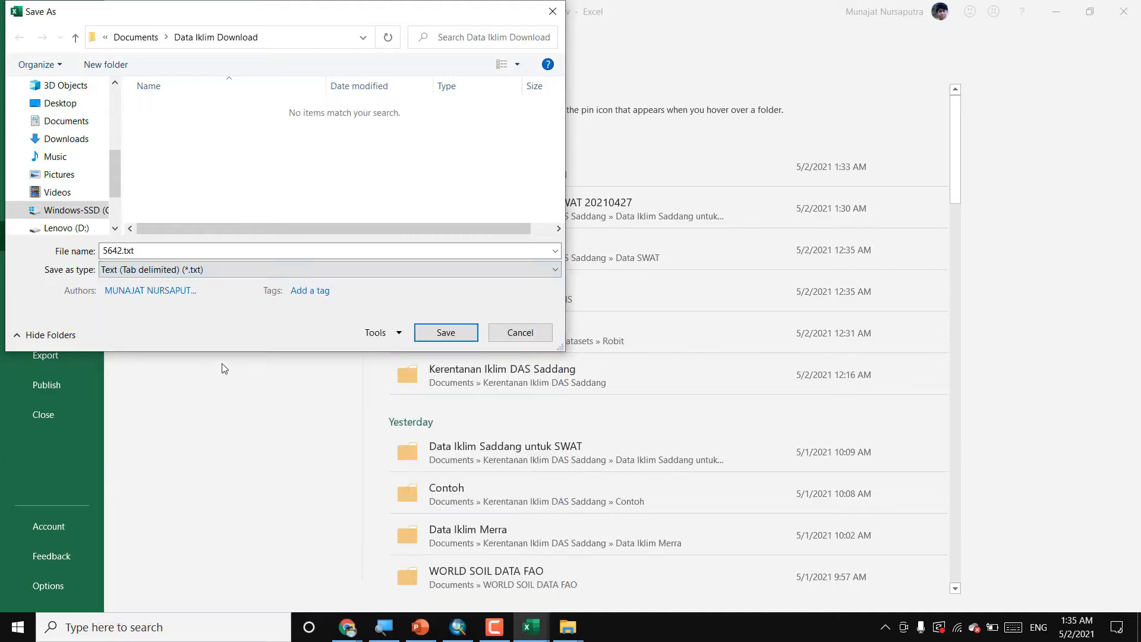
- Name the text file pcp5642.txt and save only the active sheet
click(110, 251)
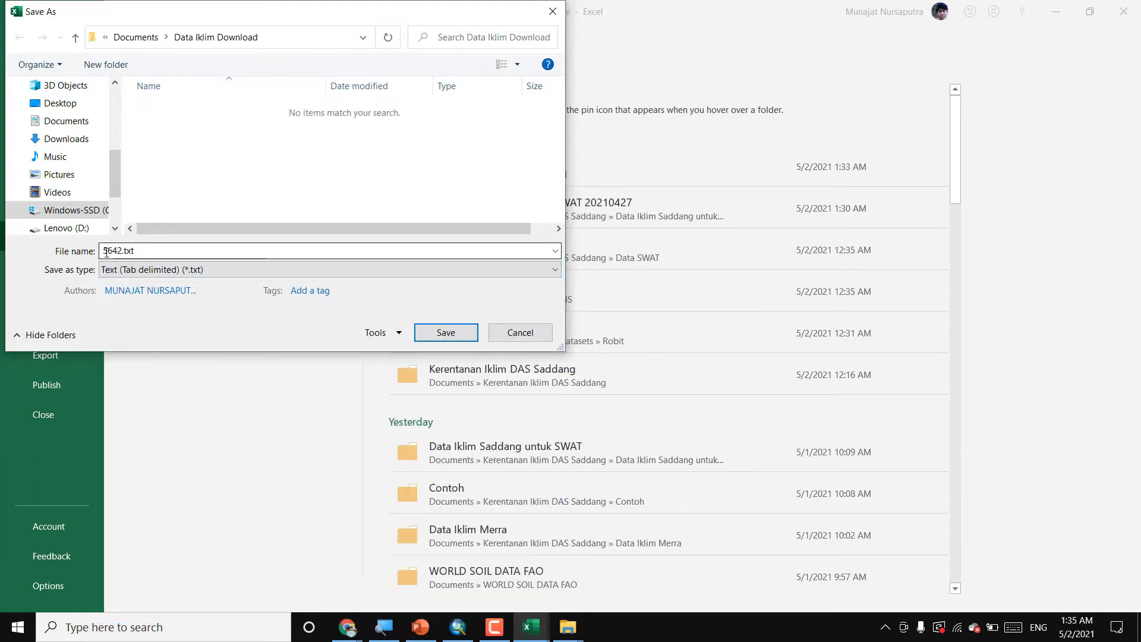
double_click(106, 252)
click(105, 252)
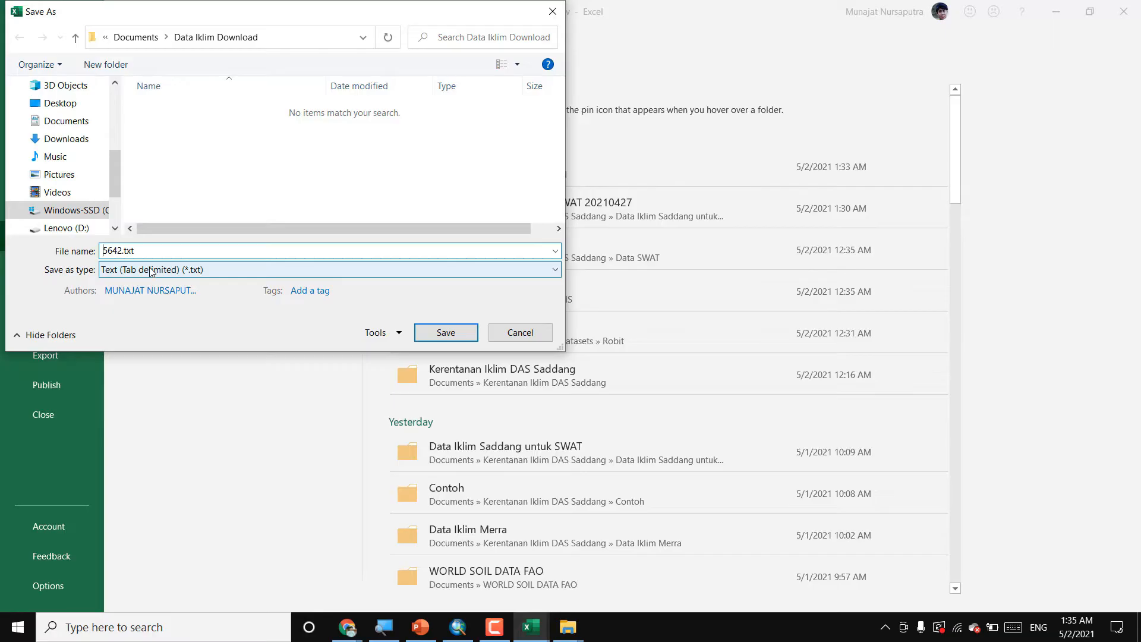
text(pcp)
click(117, 250)
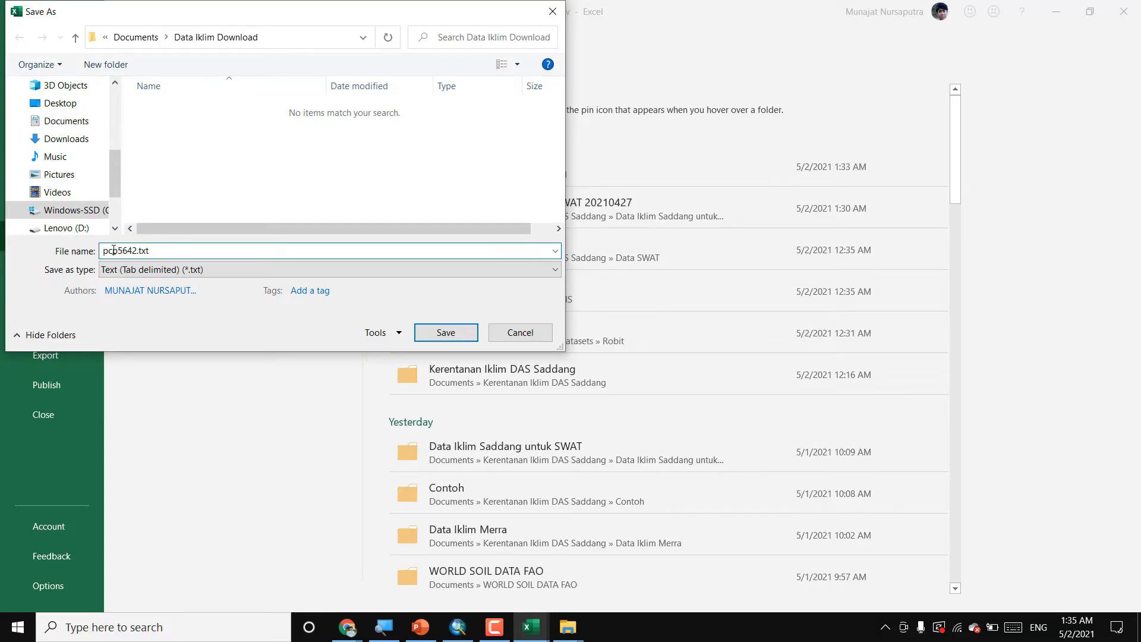
drag(118, 250, 138, 250)
click(187, 253)
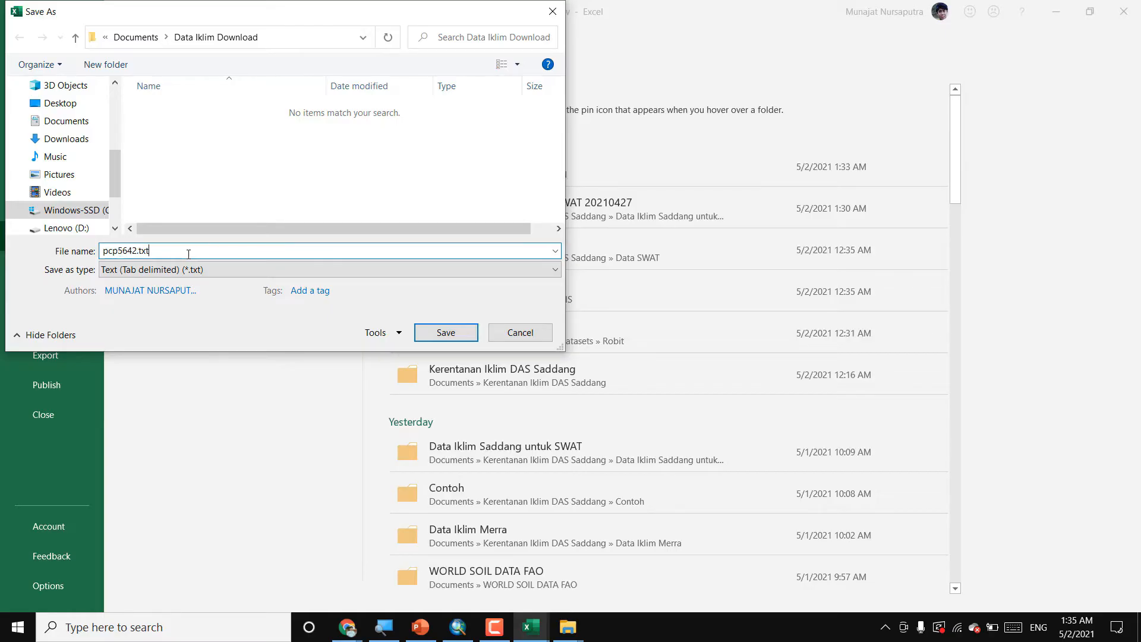
click(431, 332)
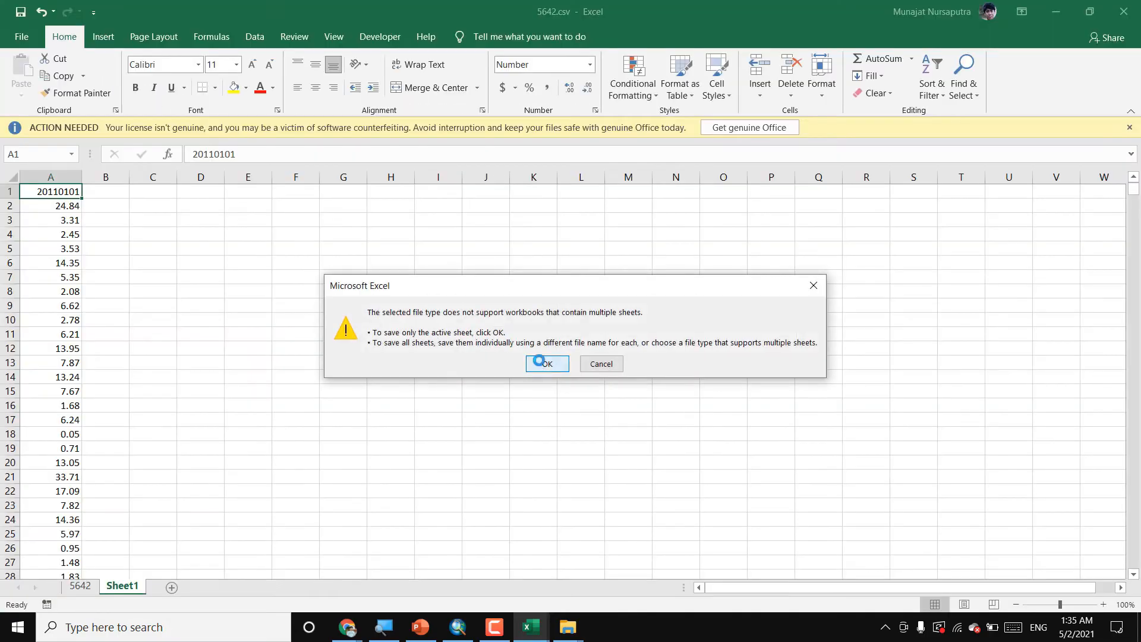
click(544, 362)
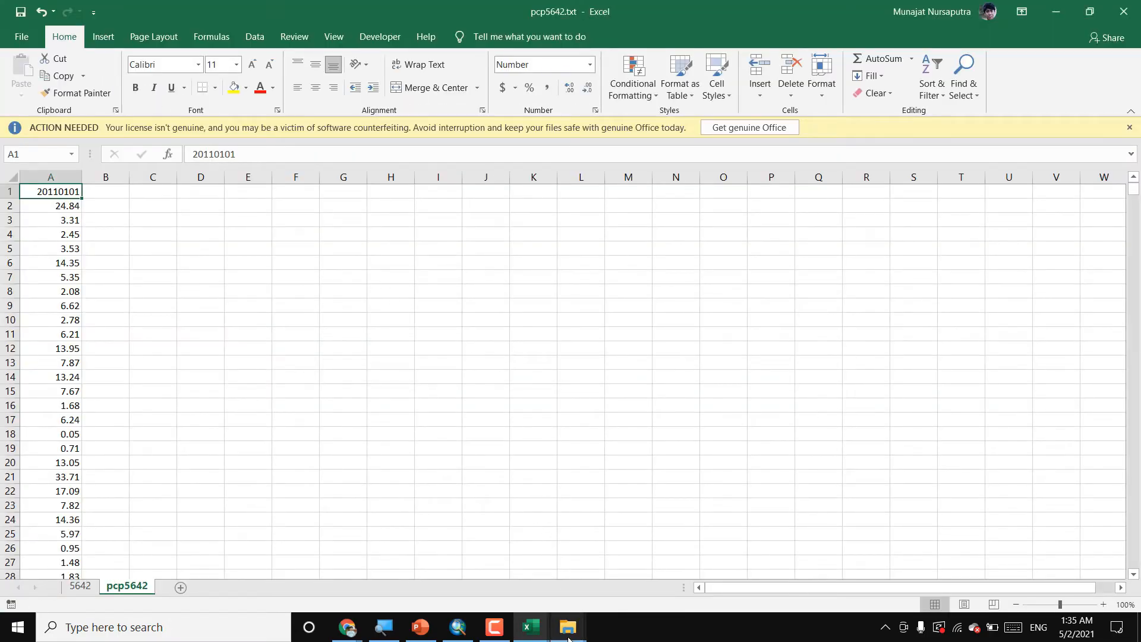
- Check for pcp5642.txt in the Data Iklim Download folder, and return to its workbook in Excel
mouse_move(570, 635)
click(616, 599)
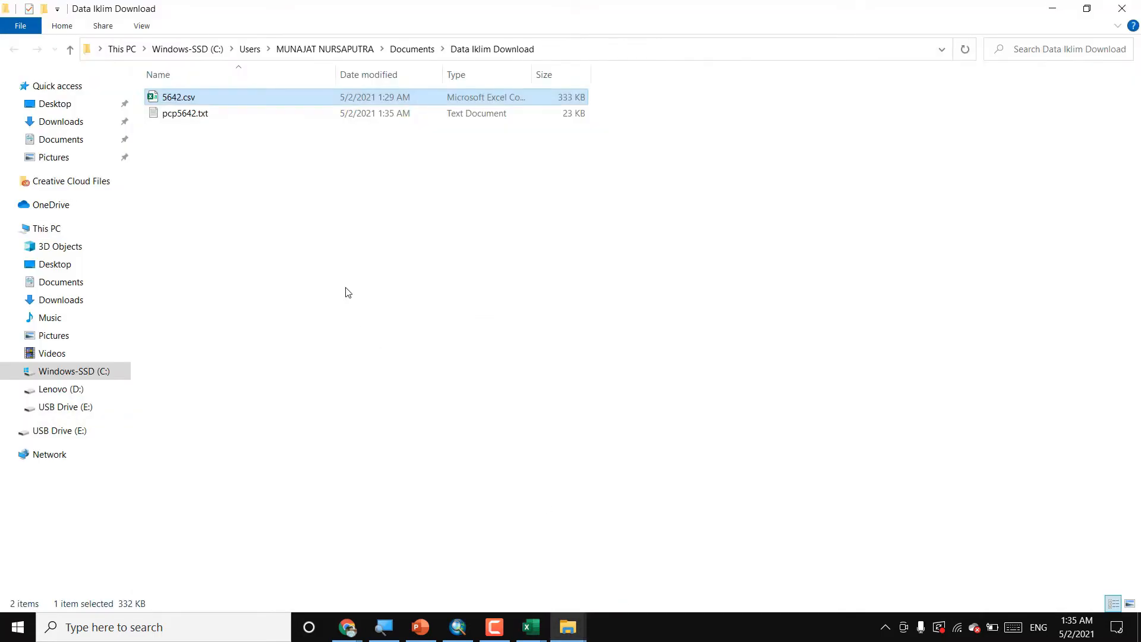
click(208, 116)
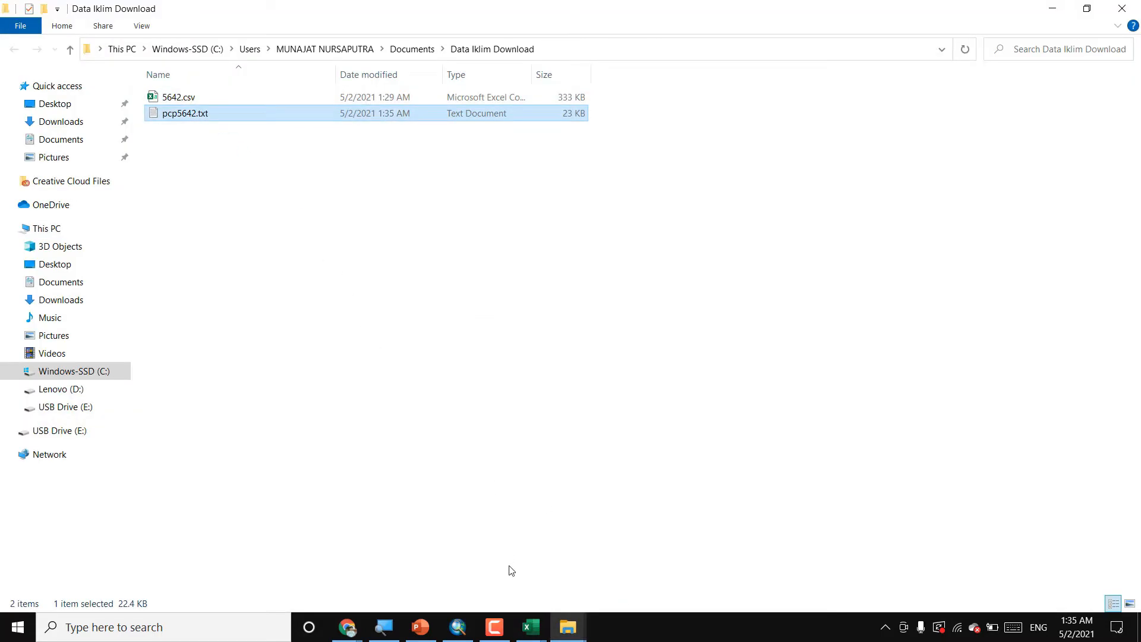
click(531, 629)
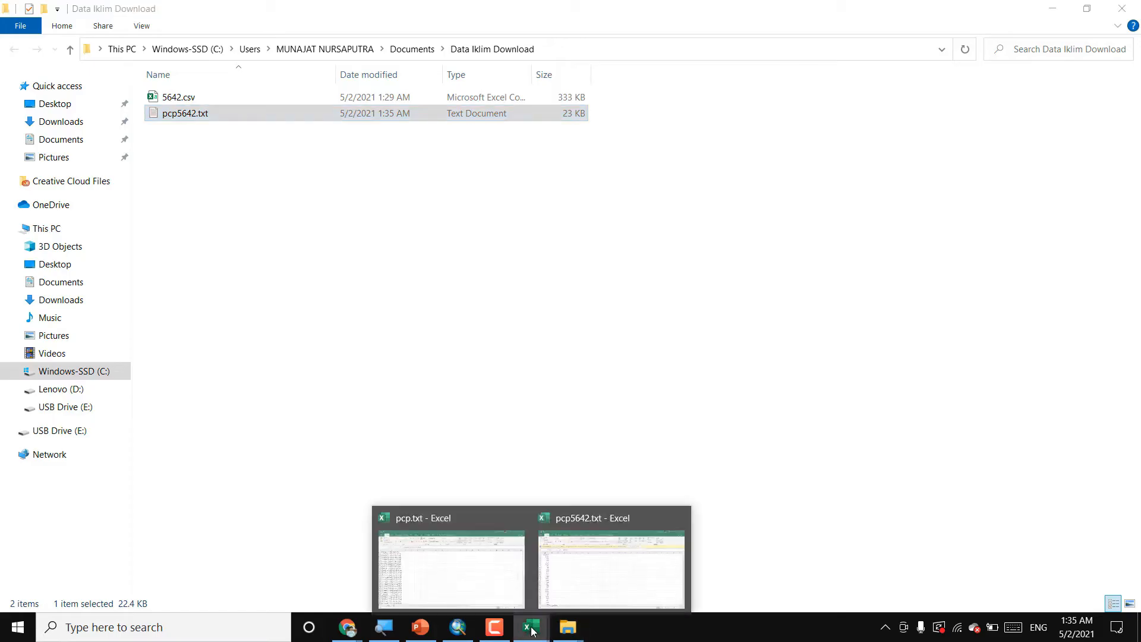
click(564, 587)
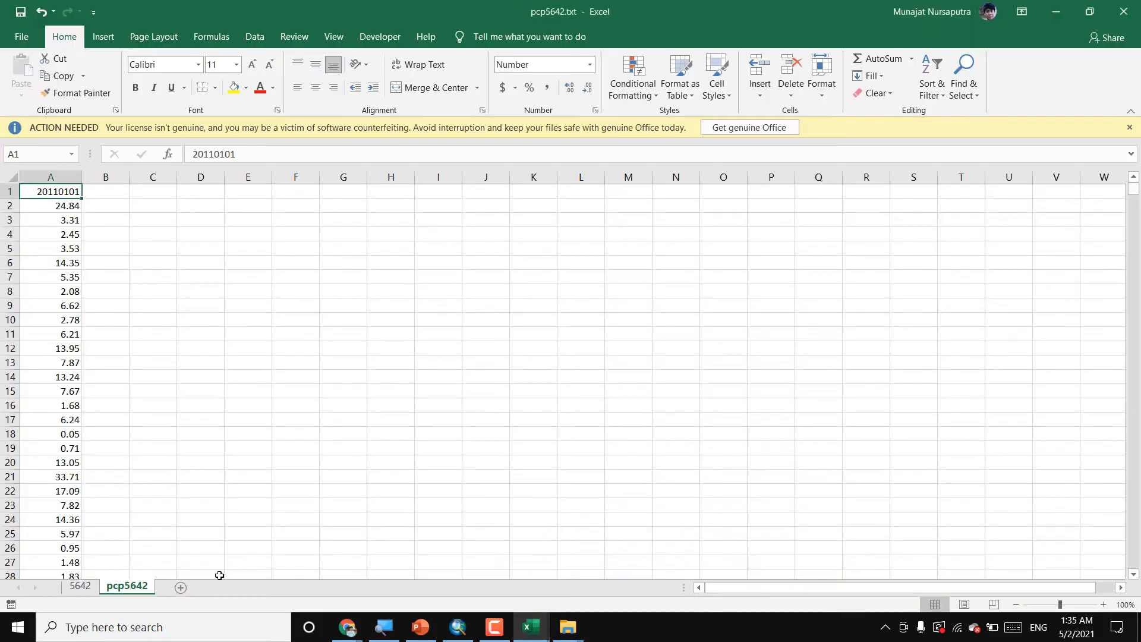
- Copy the whole RH2M column from the 5642 sheet into column A of another new sheet
click(80, 585)
click(282, 177)
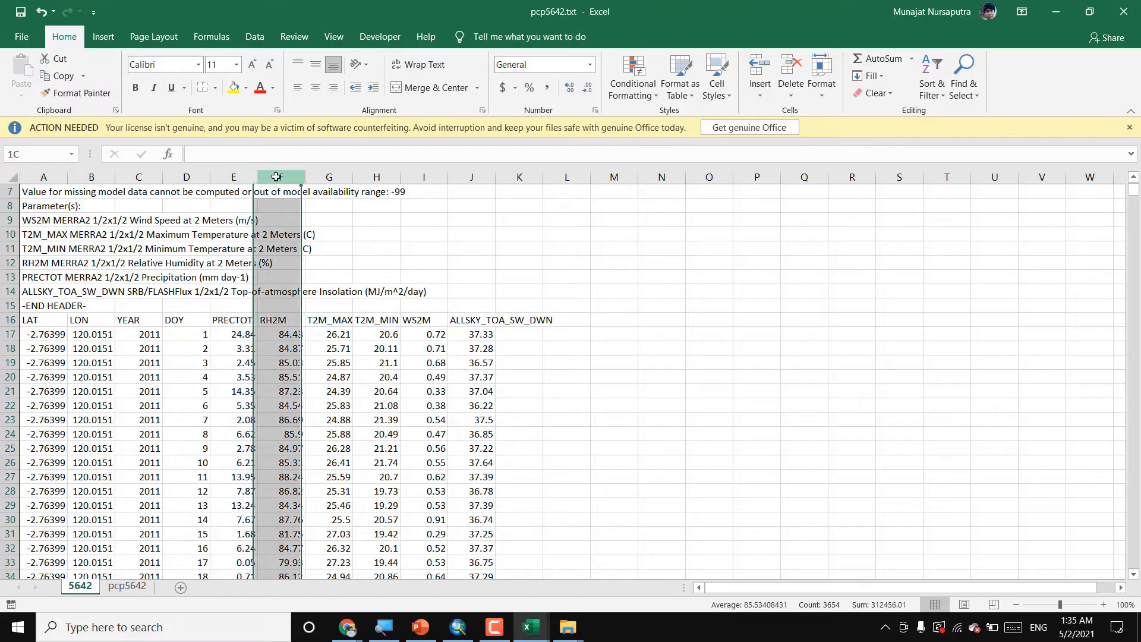
key(ctrl+c)
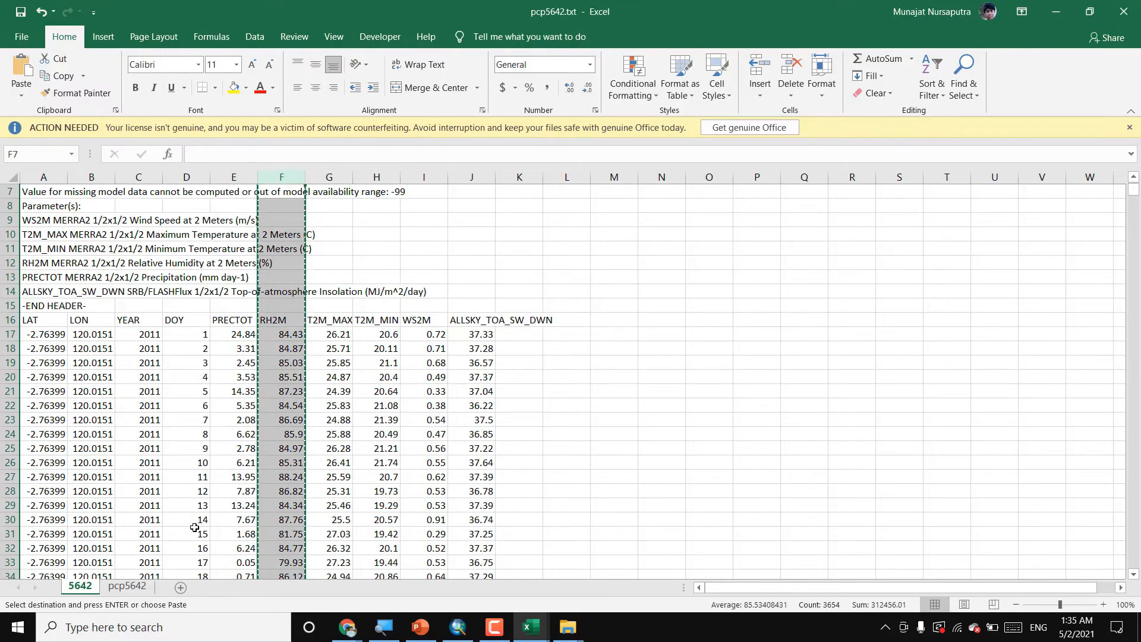
click(180, 587)
click(43, 176)
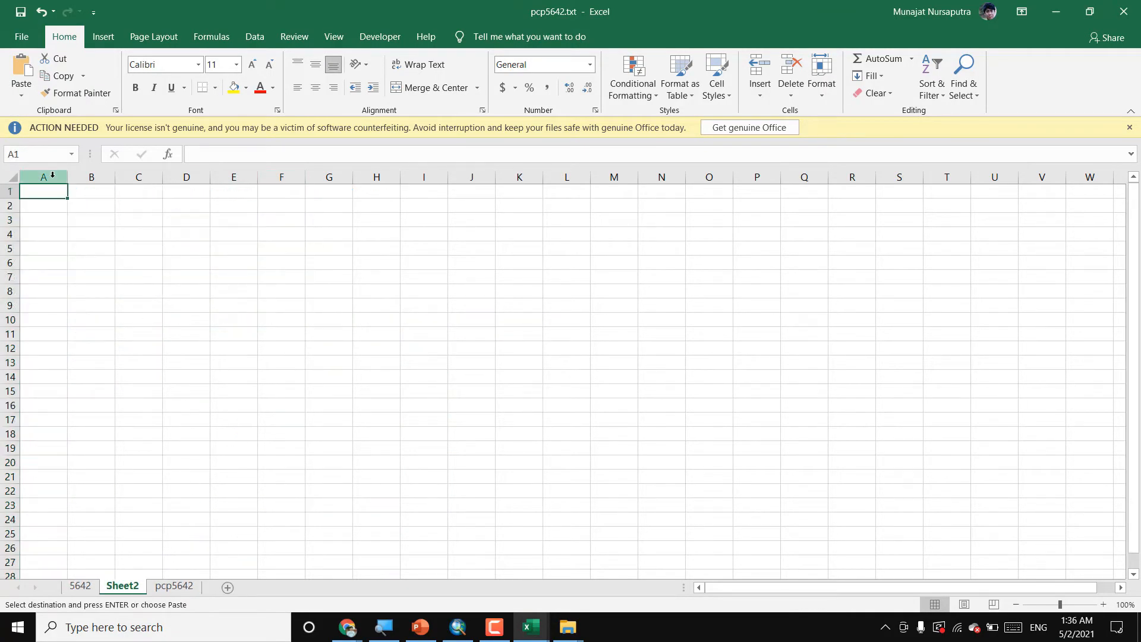
right_click(51, 172)
click(104, 239)
- Delete the empty rows 1 to 15 above the RH2M heading in Sheet2
drag(10, 192, 11, 397)
right_click(12, 397)
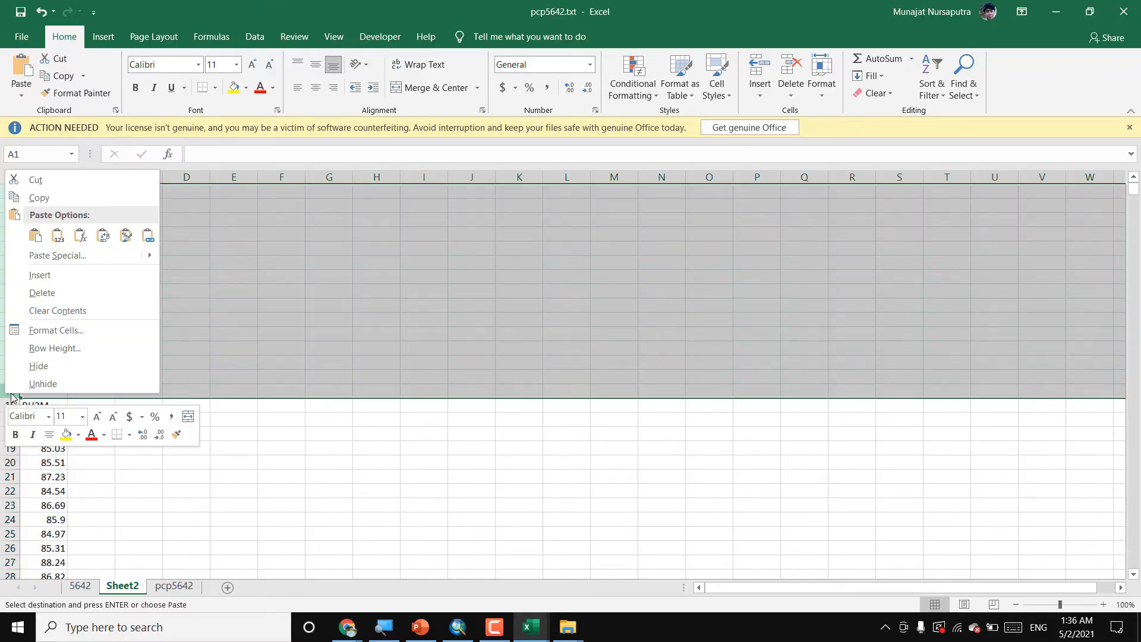
click(44, 292)
click(135, 332)
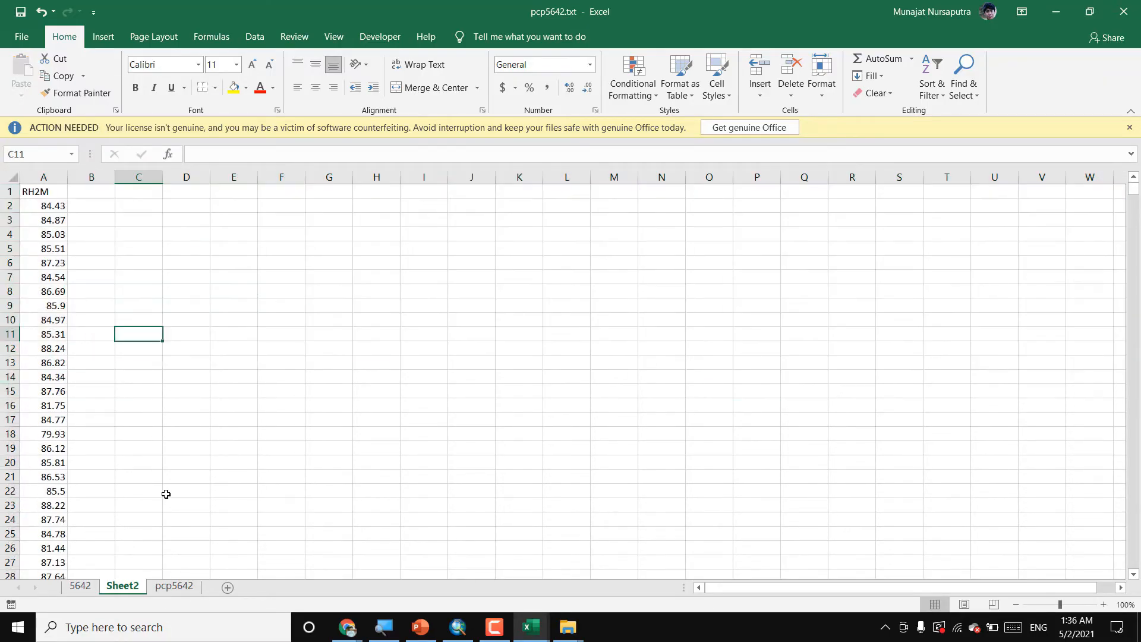
- Replace the RH2M heading in A1 of Sheet2 with the start date 20110101 copied from the pcp5642 sheet
click(95, 587)
click(122, 586)
click(172, 587)
key(ctrl+c)
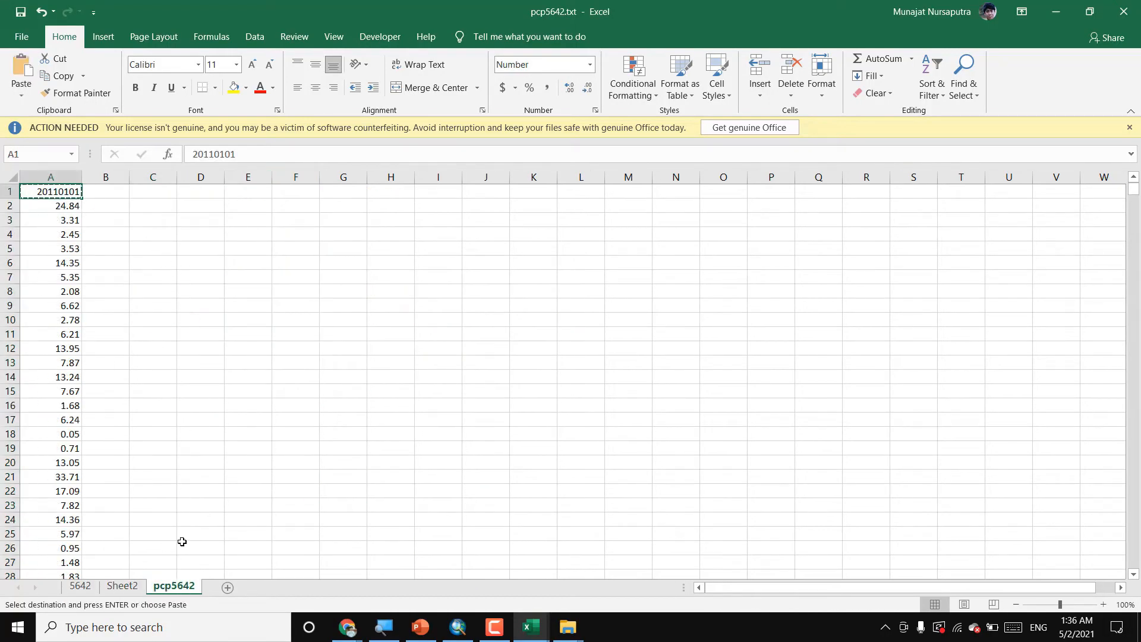
click(124, 586)
click(46, 192)
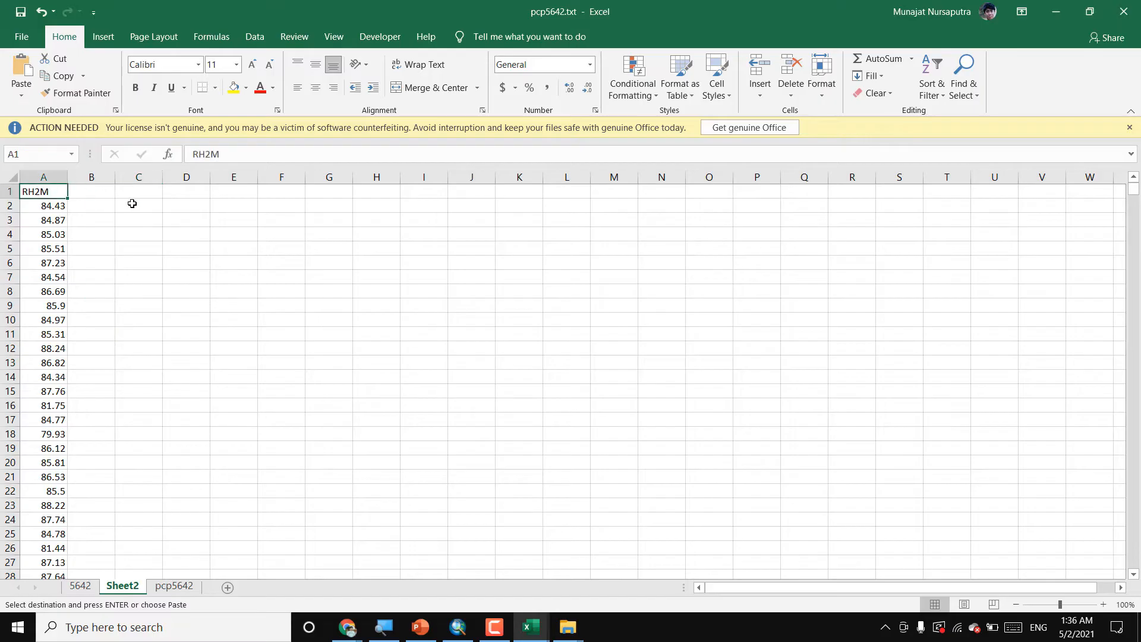
key(ctrl+v)
click(170, 238)
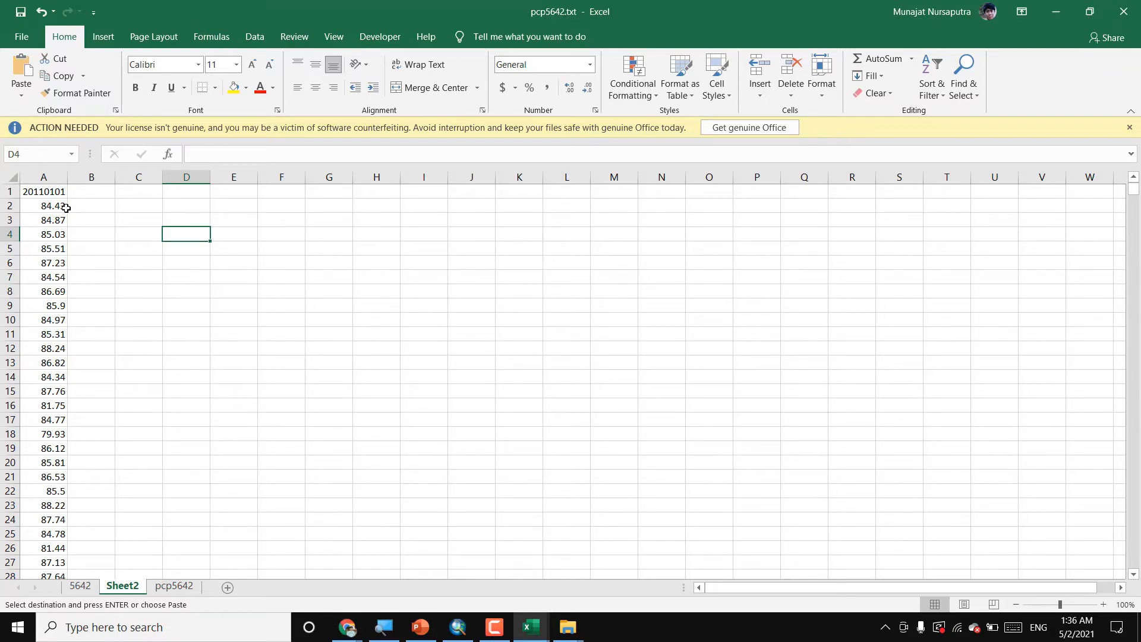
- Copy the date 20110101 from A1 into B1 of Sheet2
click(57, 175)
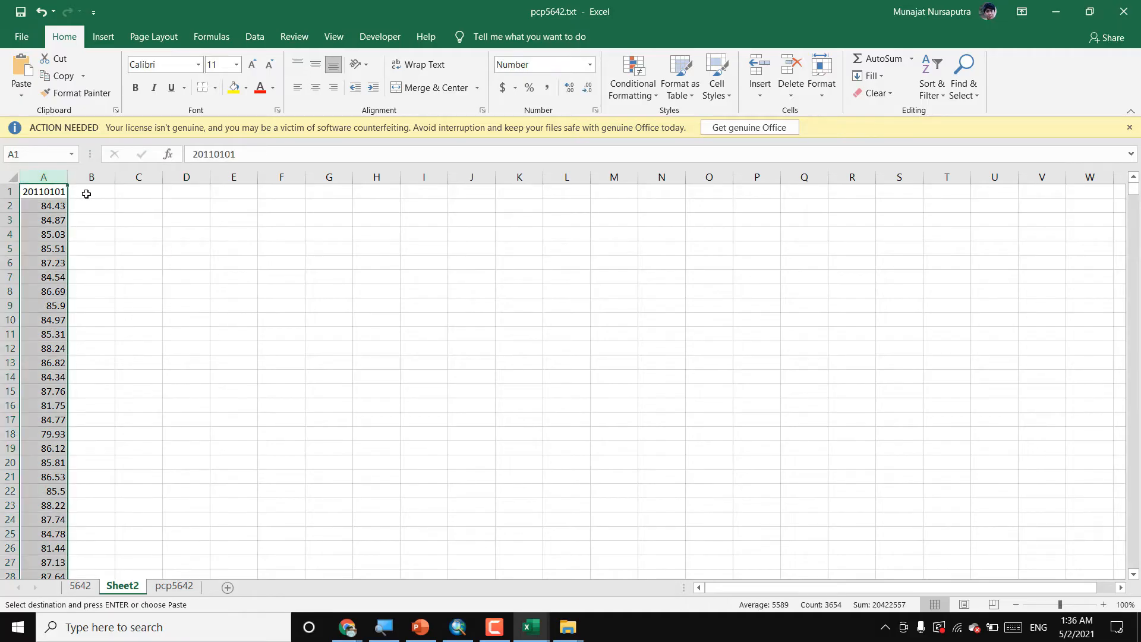
click(48, 191)
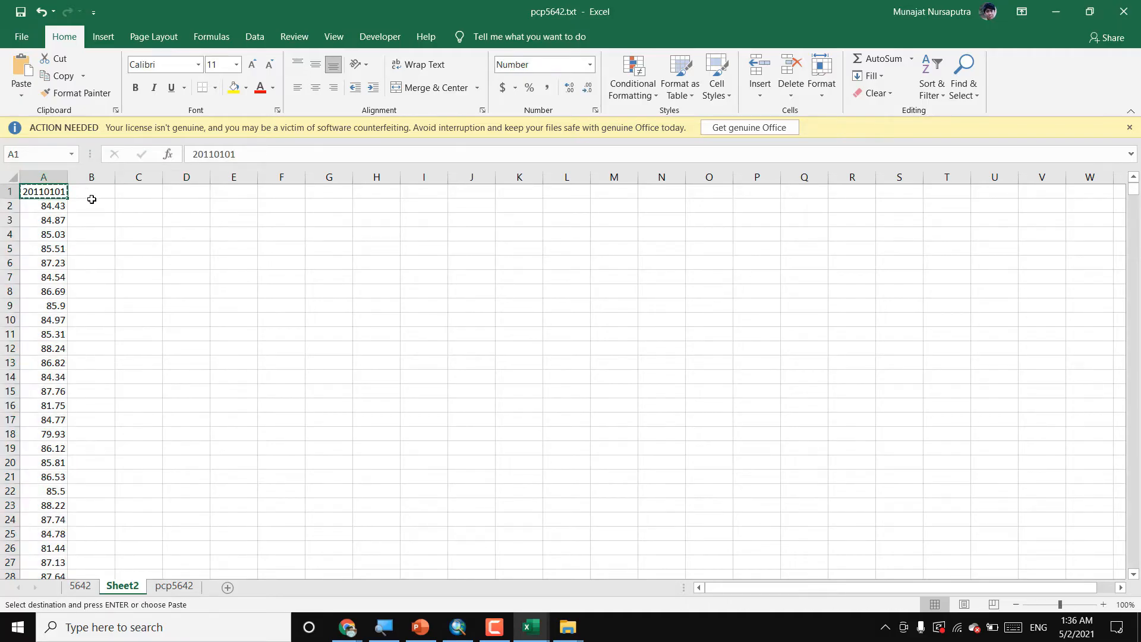
click(91, 193)
key(ctrl+v)
- Enter =A2/100 in B2 and fill the formula down alongside all the humidity values
click(91, 206)
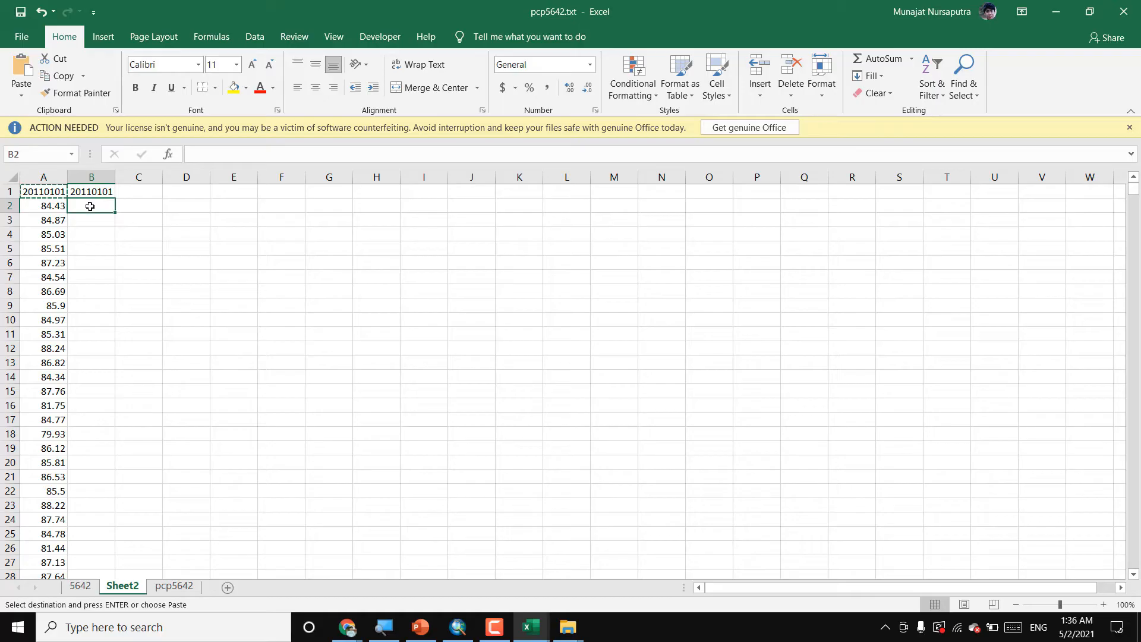
text(=)
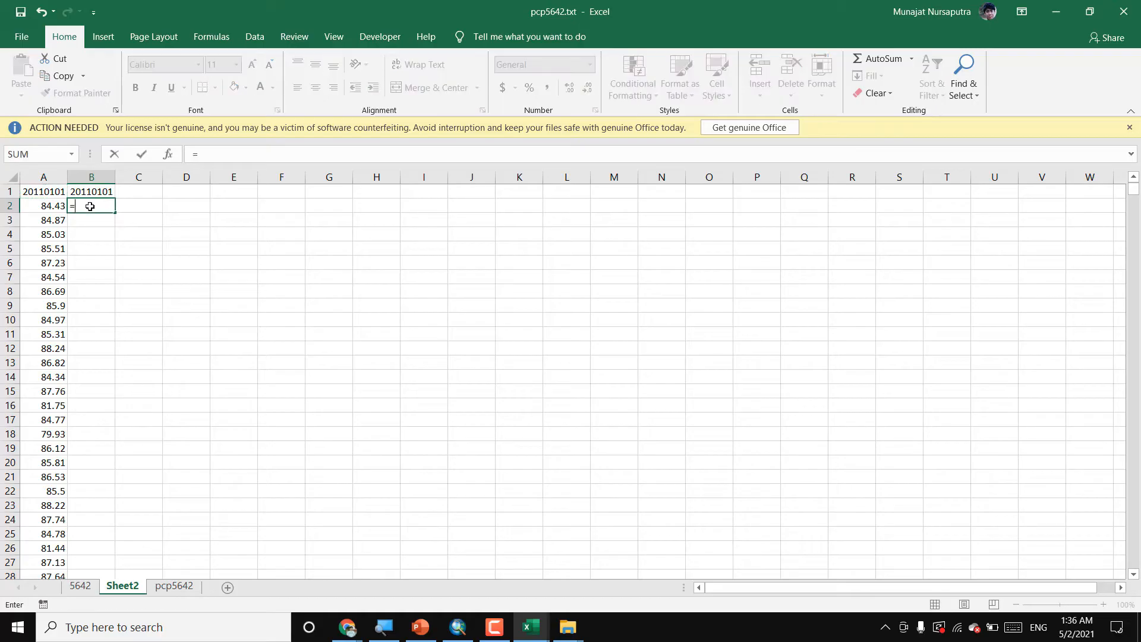
click(50, 206)
text(/)
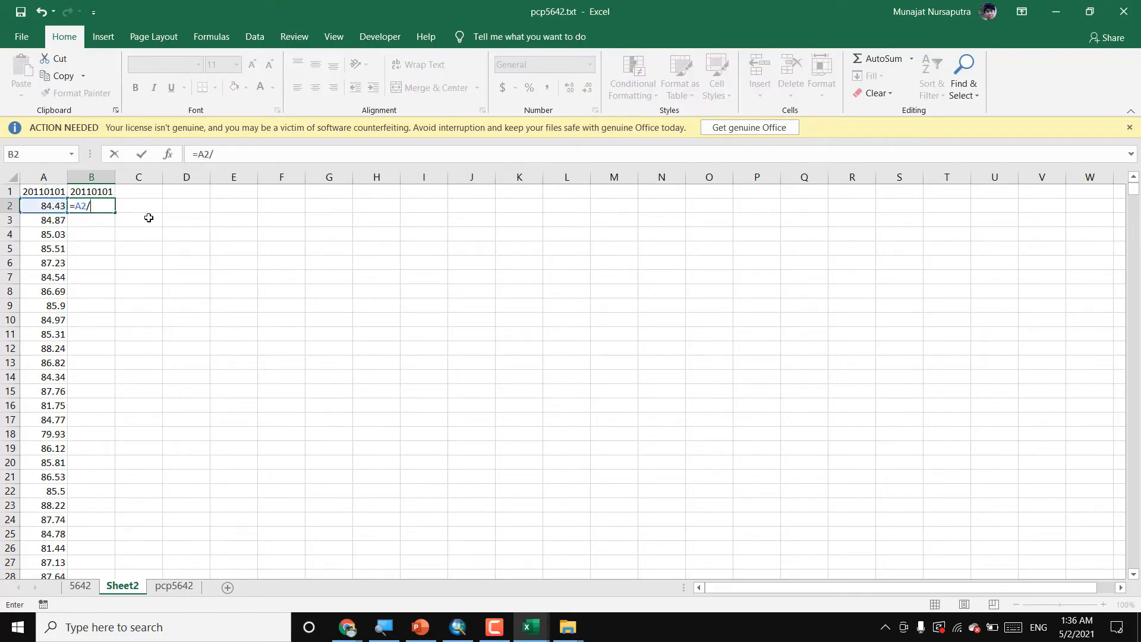
text(100)
key(Return)
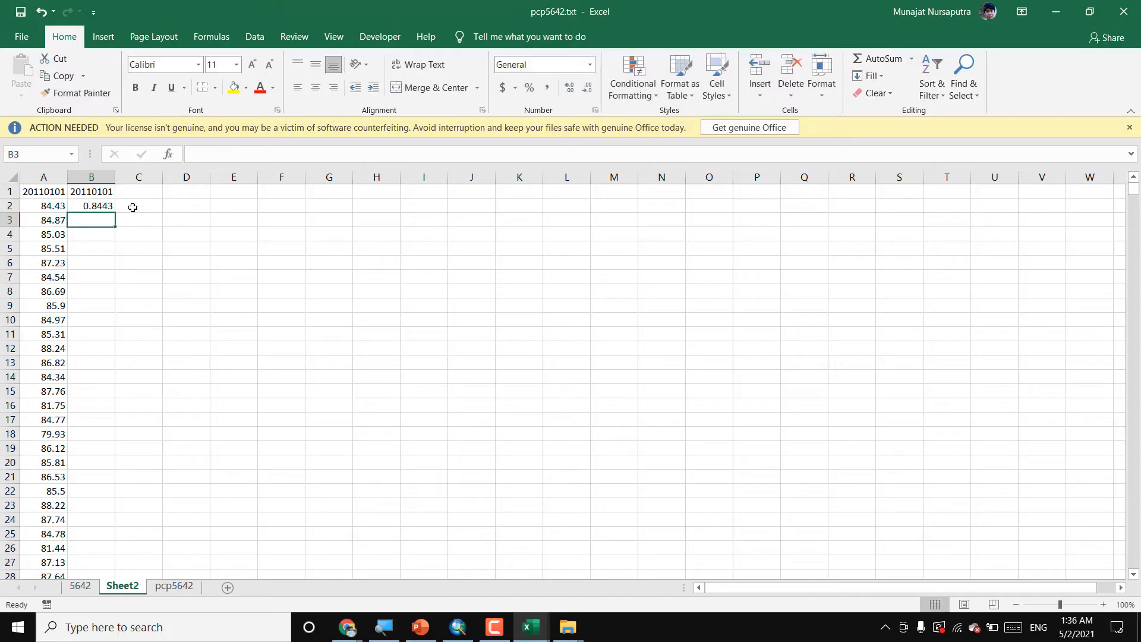
click(107, 207)
double_click(115, 213)
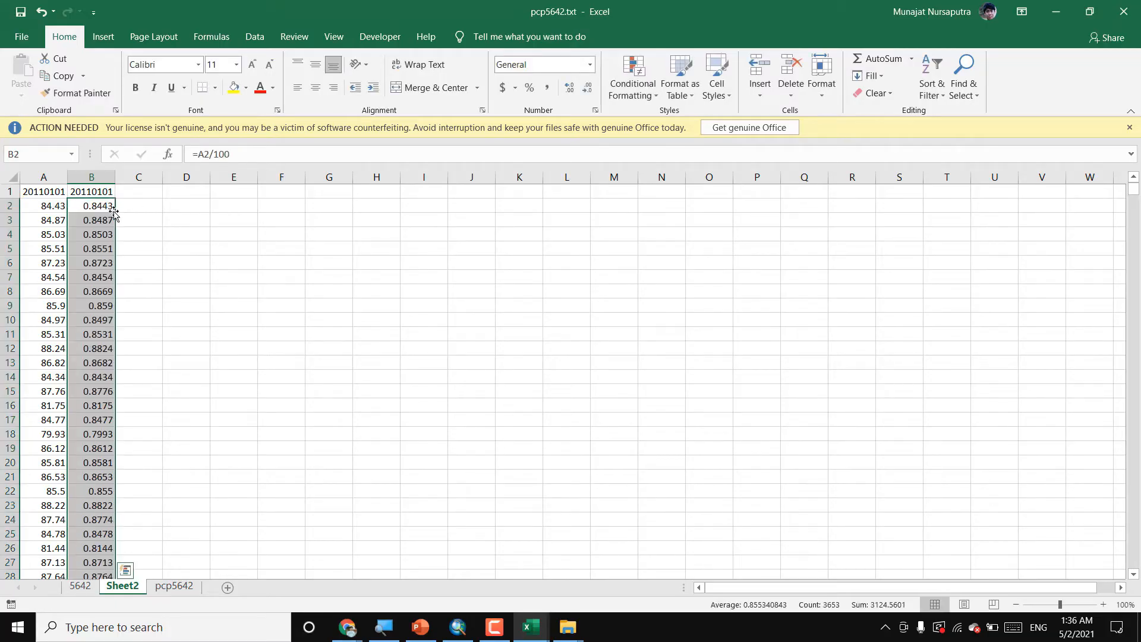
- Convert the formulas in column B of Sheet2 to plain values by copying and pasting the column over itself
click(92, 177)
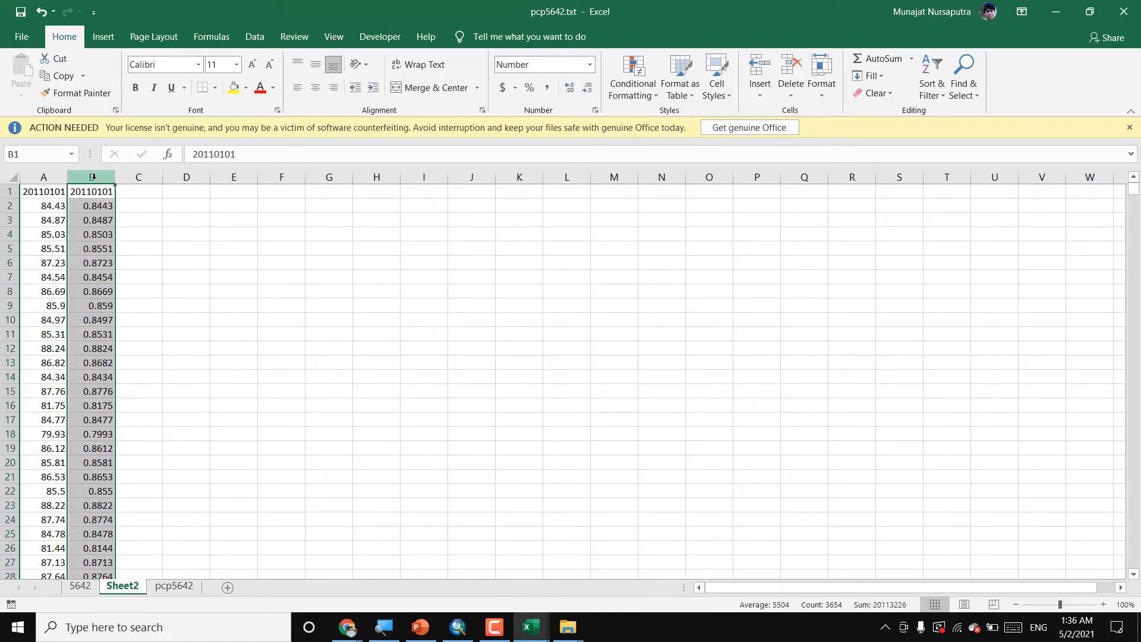
right_click(95, 179)
click(117, 207)
right_click(98, 177)
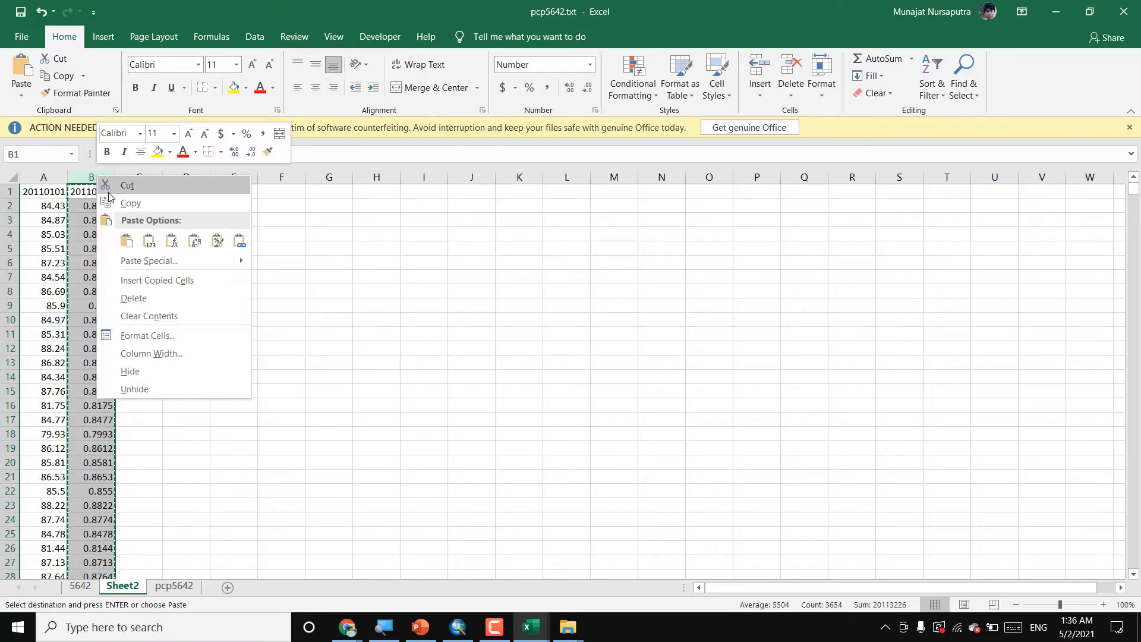
click(149, 243)
- Delete column A with the original percentage values, leaving only the converted humidity column in Sheet2
click(44, 177)
right_click(44, 177)
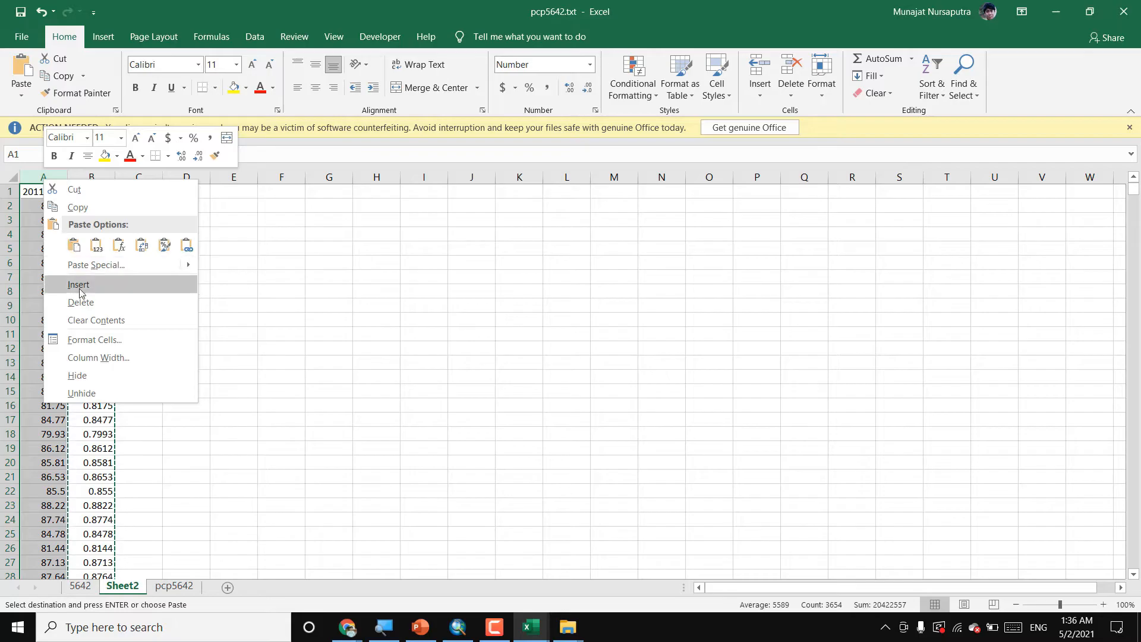
click(115, 285)
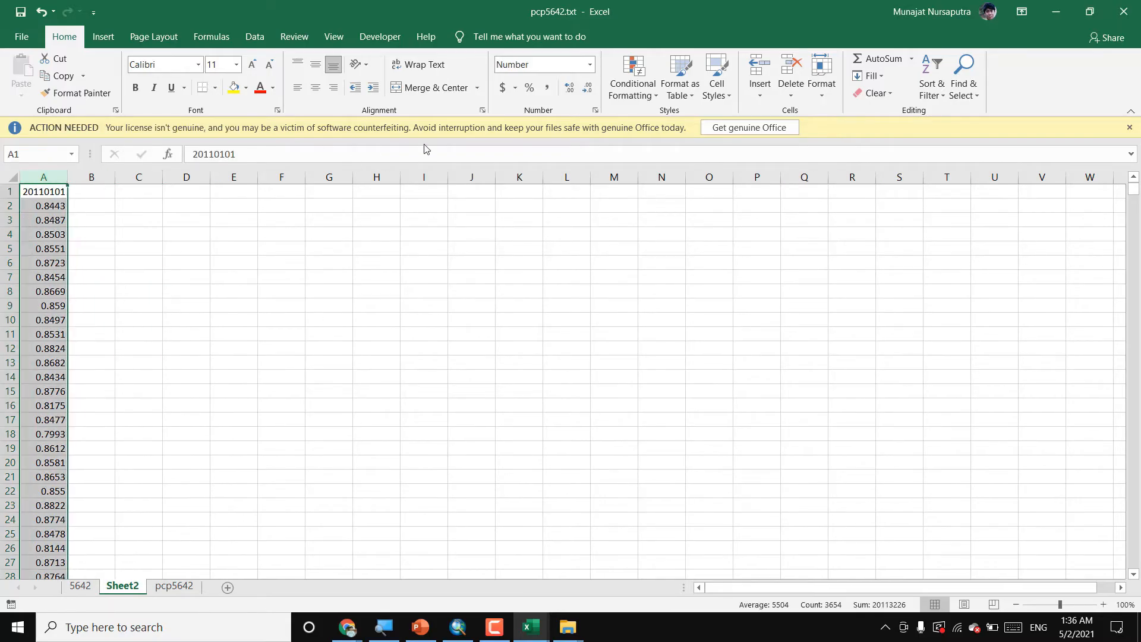
click(190, 249)
click(44, 177)
click(50, 191)
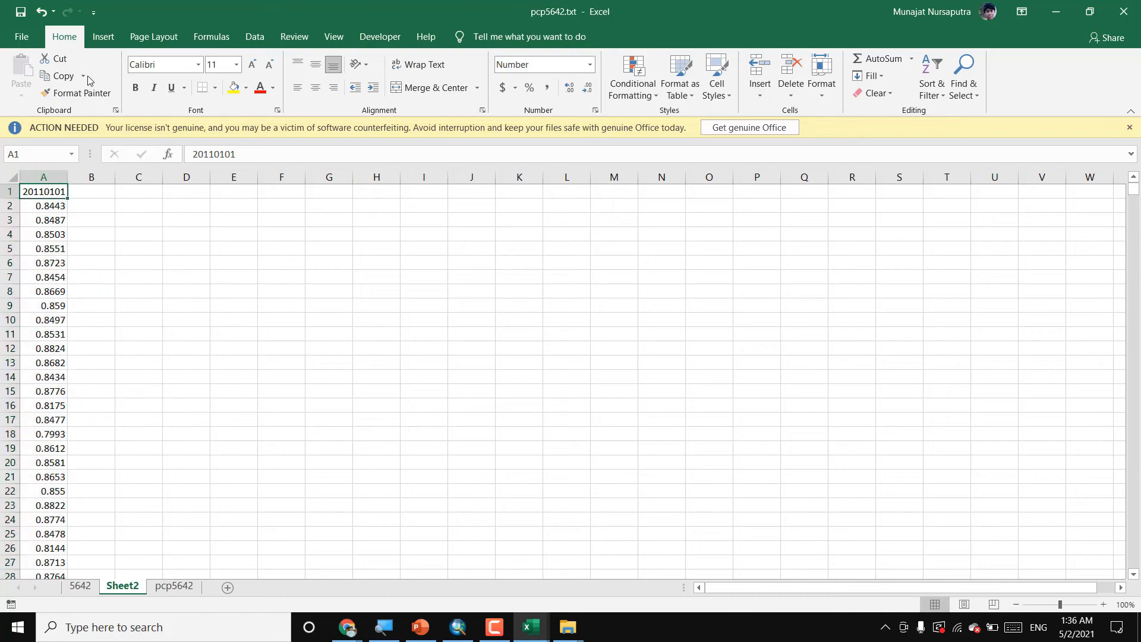
- Save only the active sheet as the tab-delimited text file rh5642.txt in the Data Iklim Download folder
click(22, 38)
click(59, 241)
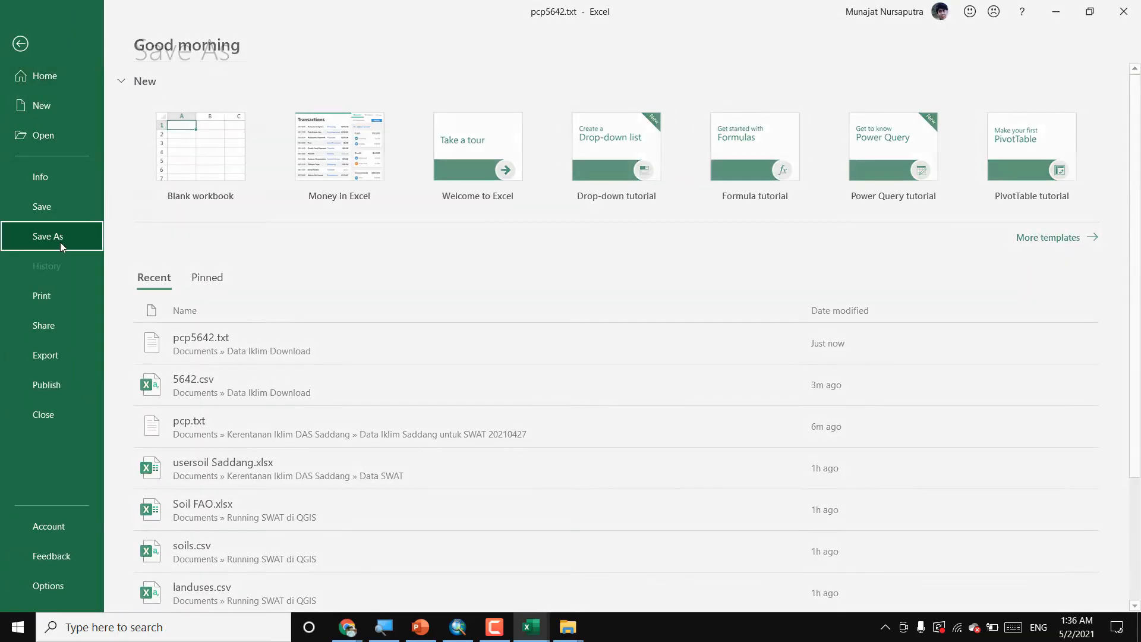
click(435, 171)
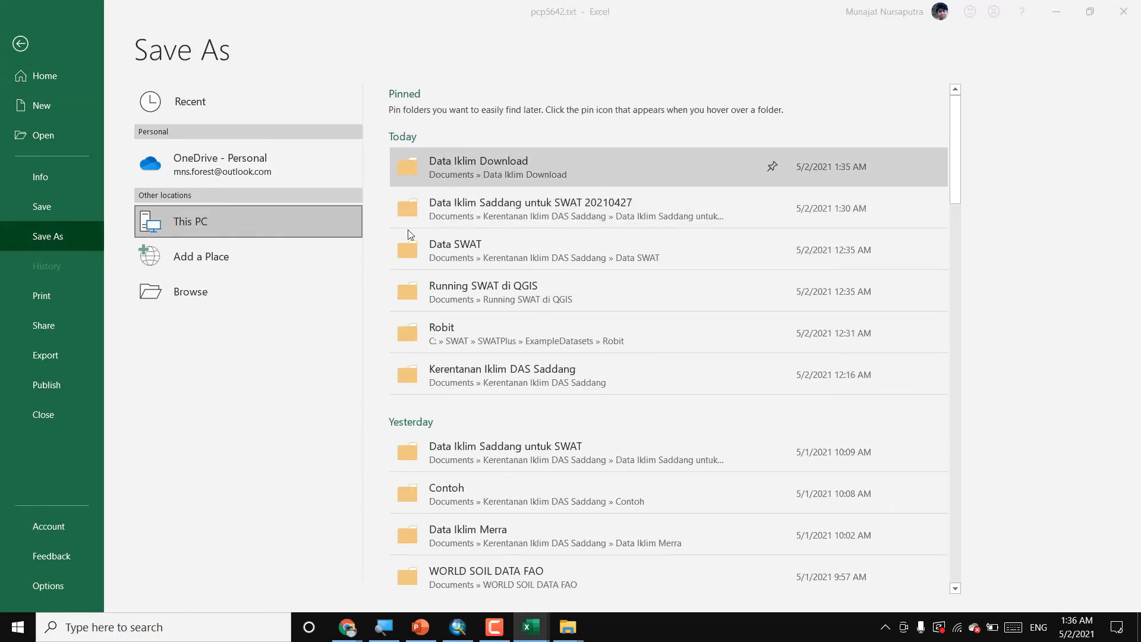
click(176, 269)
click(84, 234)
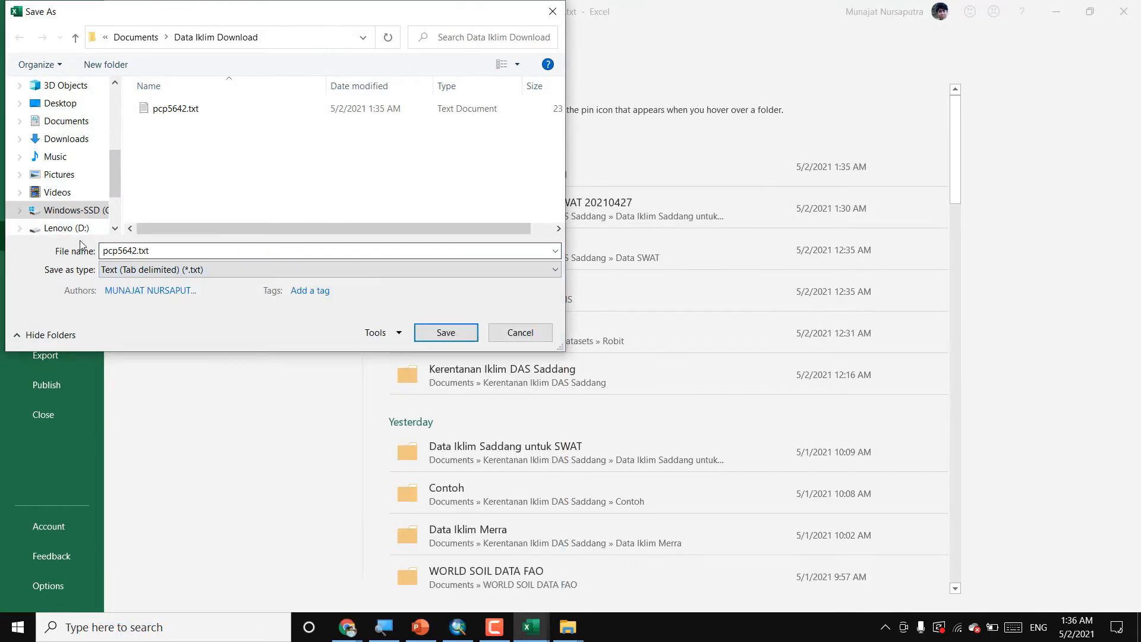
click(120, 250)
drag(118, 250, 88, 247)
text(rh)
click(432, 334)
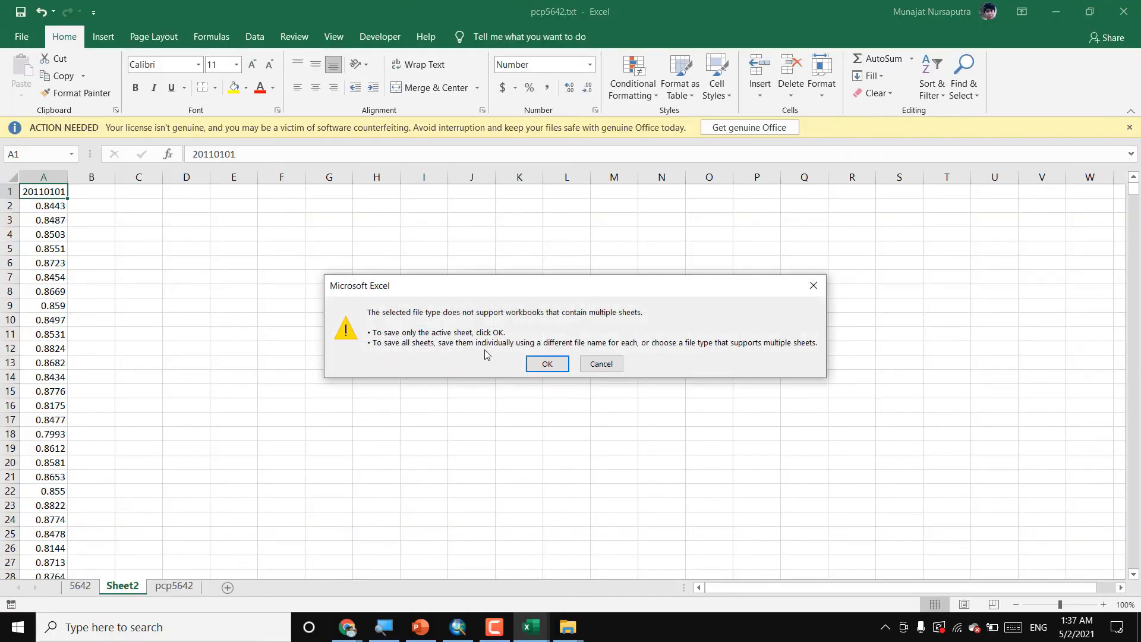
click(527, 362)
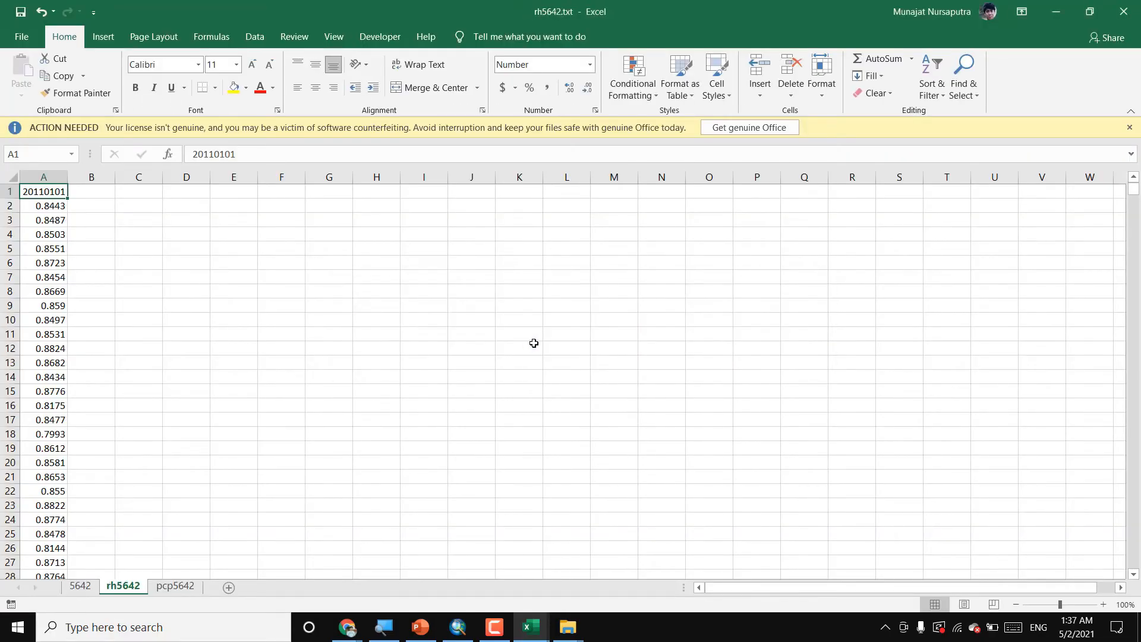
- Check for rh5642.txt in the Data Iklim Download folder, and return to its workbook in Excel
click(567, 627)
click(627, 565)
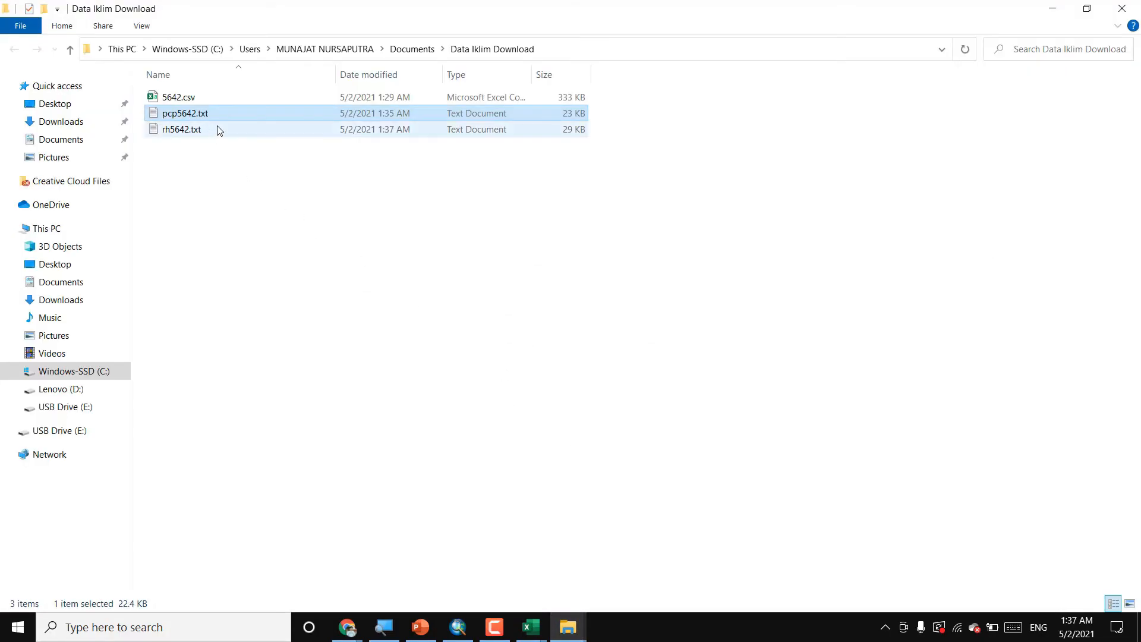
click(564, 625)
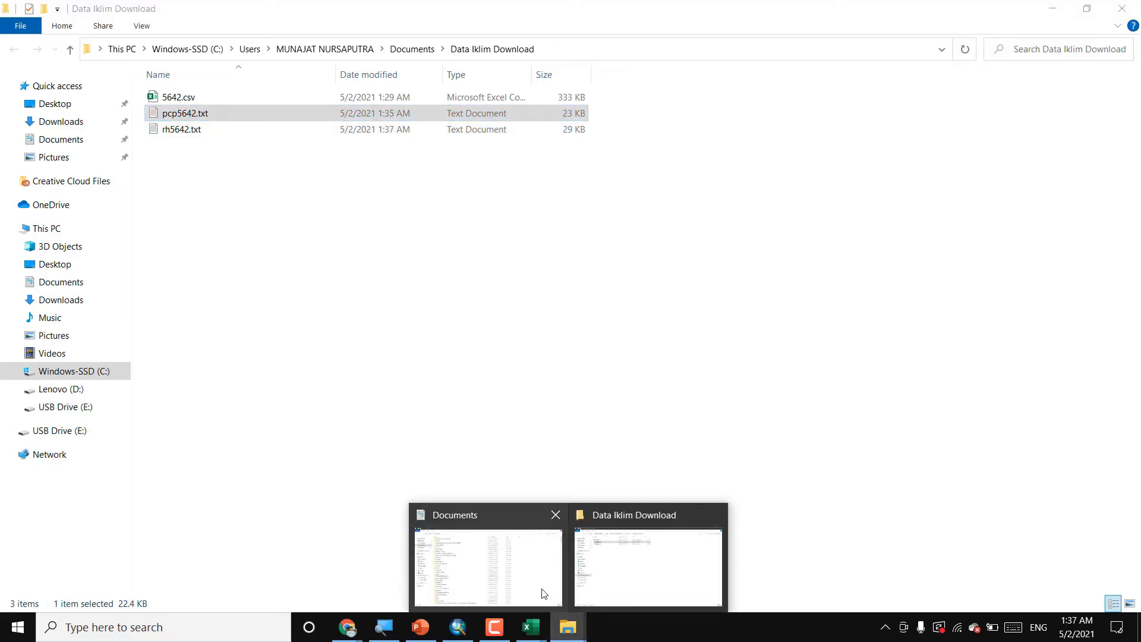
mouse_move(531, 625)
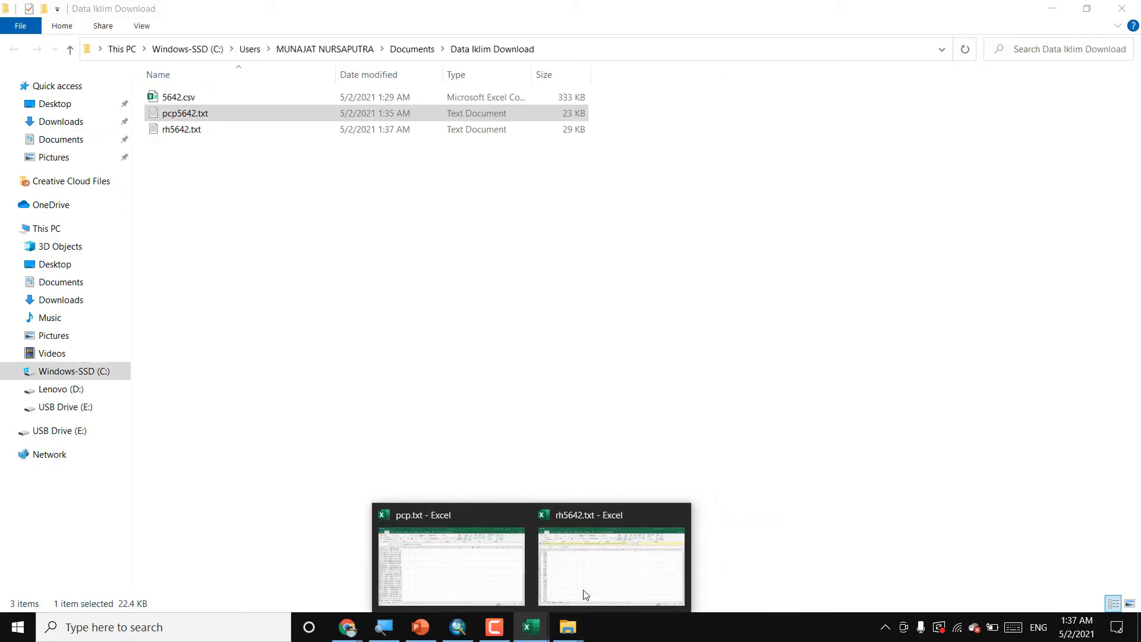
click(581, 597)
- Copy the T2M_MAX and T2M_MIN columns from the 5642 sheet into columns A and B of a new sheet
click(80, 586)
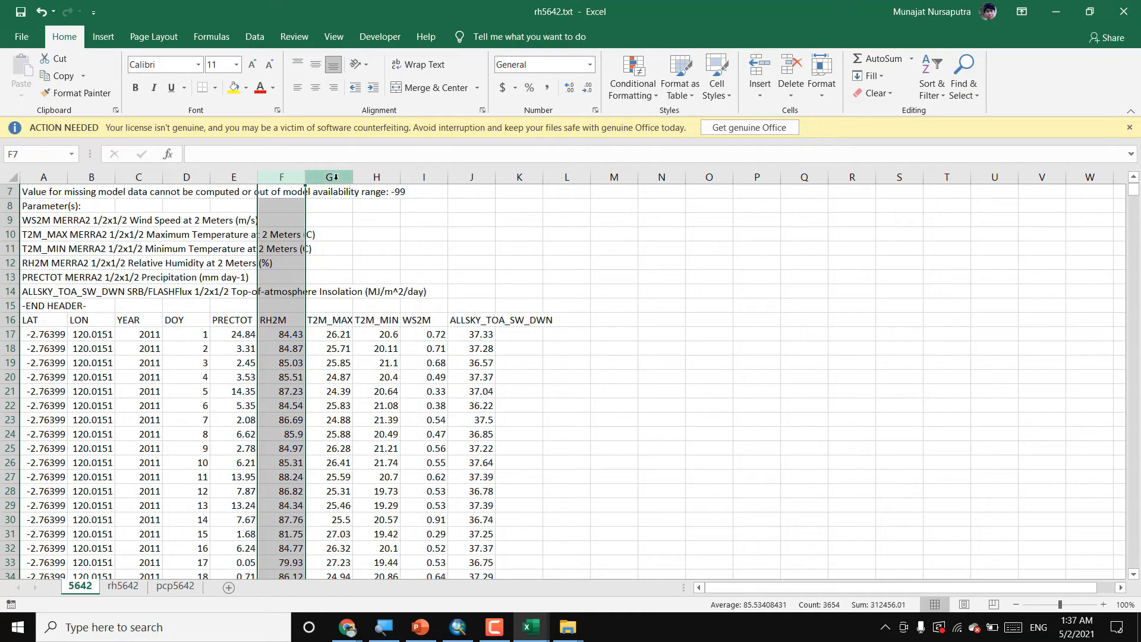
drag(335, 176, 377, 177)
key(ctrl+c)
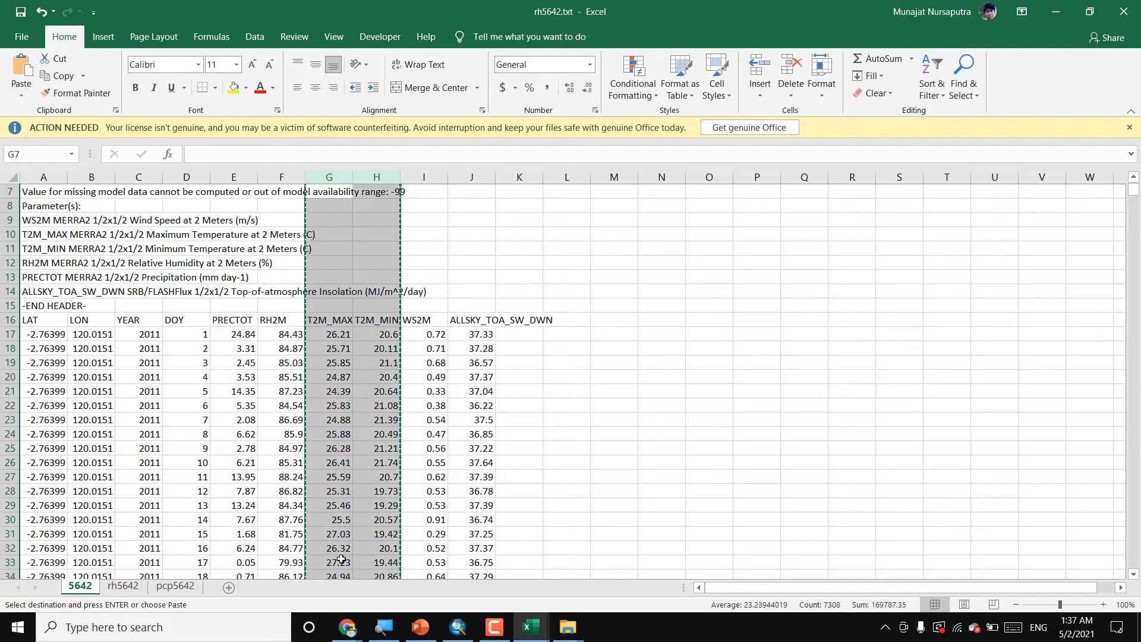
click(175, 586)
click(229, 587)
click(62, 177)
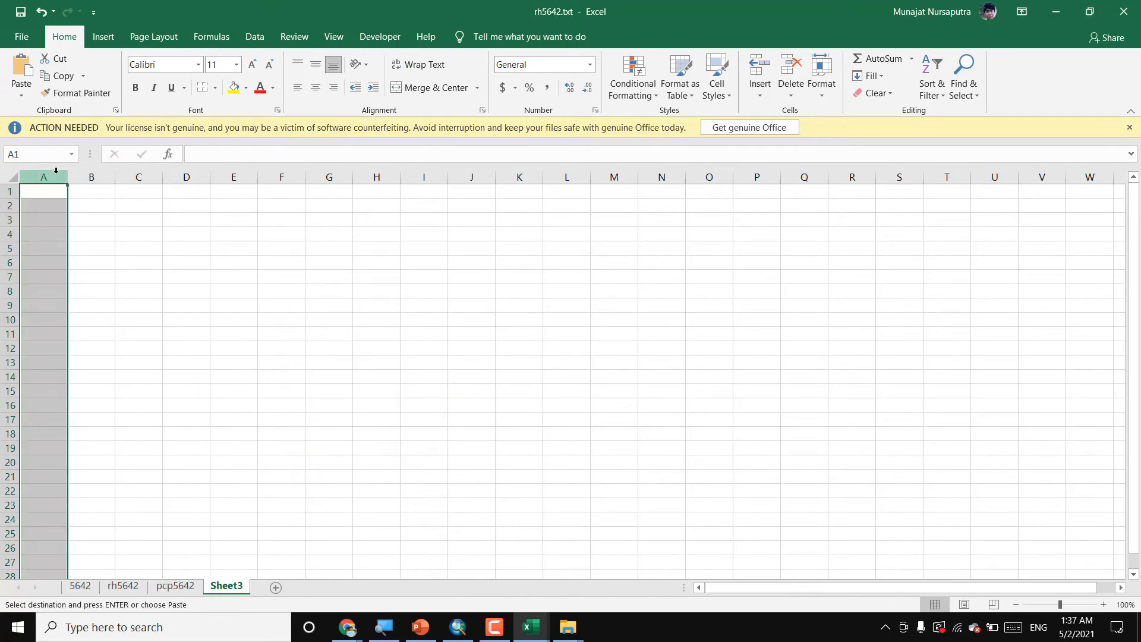
right_click(60, 177)
click(90, 238)
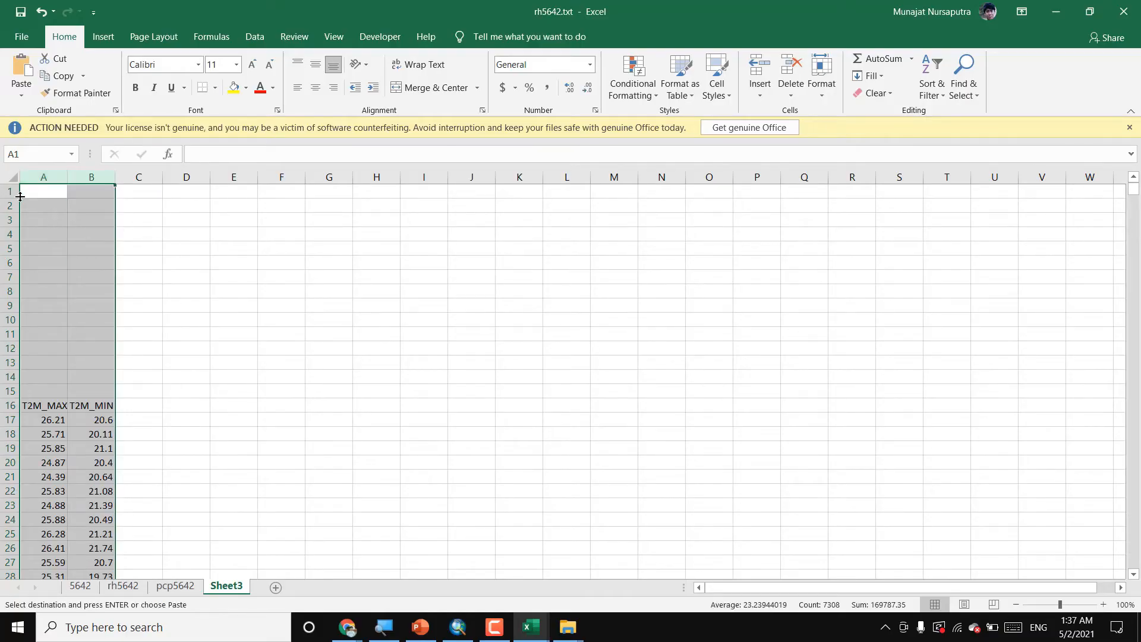
- Delete the empty rows 1 to 15 above the T2M_MAX and T2M_MIN headings in Sheet3
drag(11, 193, 10, 394)
right_click(10, 394)
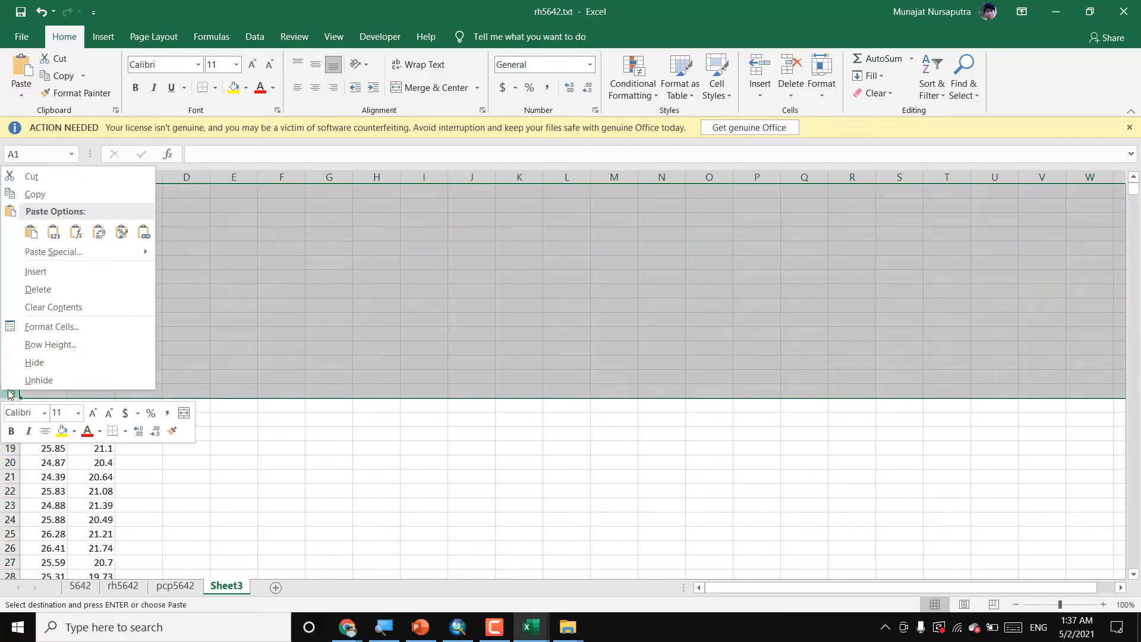
click(38, 289)
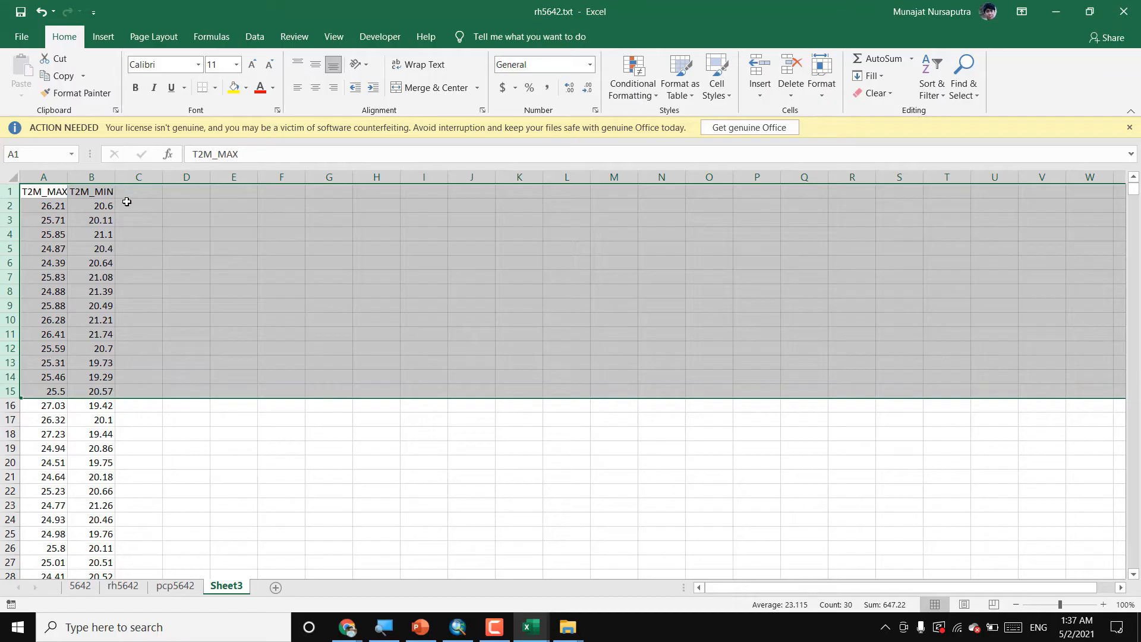
- Enter the formula =A2+","+B2 in C2 to join the maximum and minimum temperatures with a comma
click(127, 202)
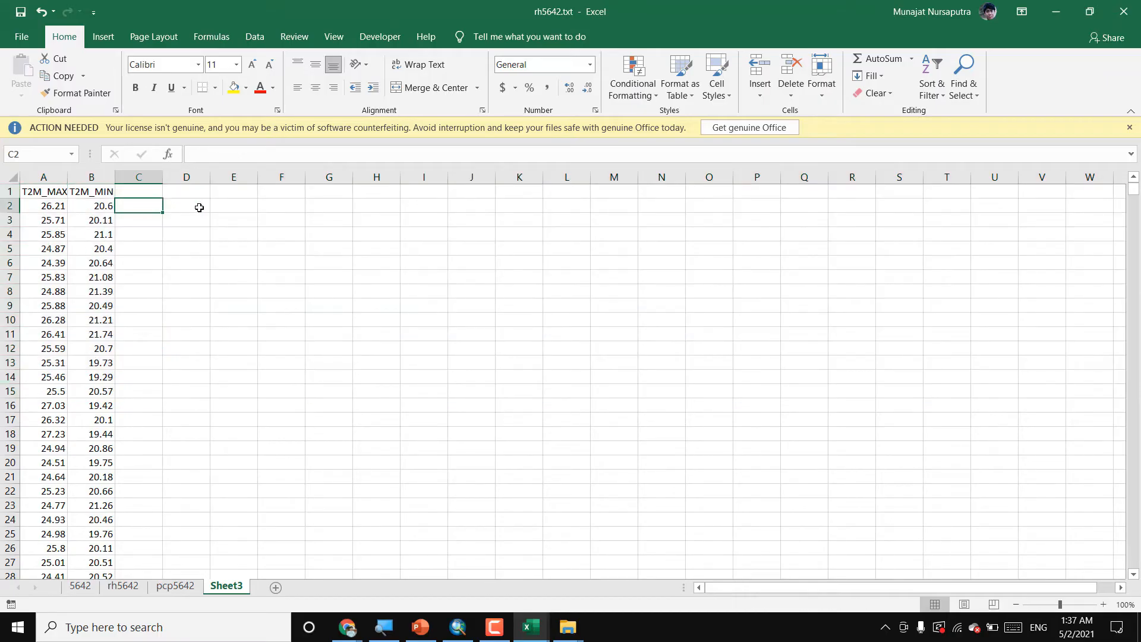
text(=)
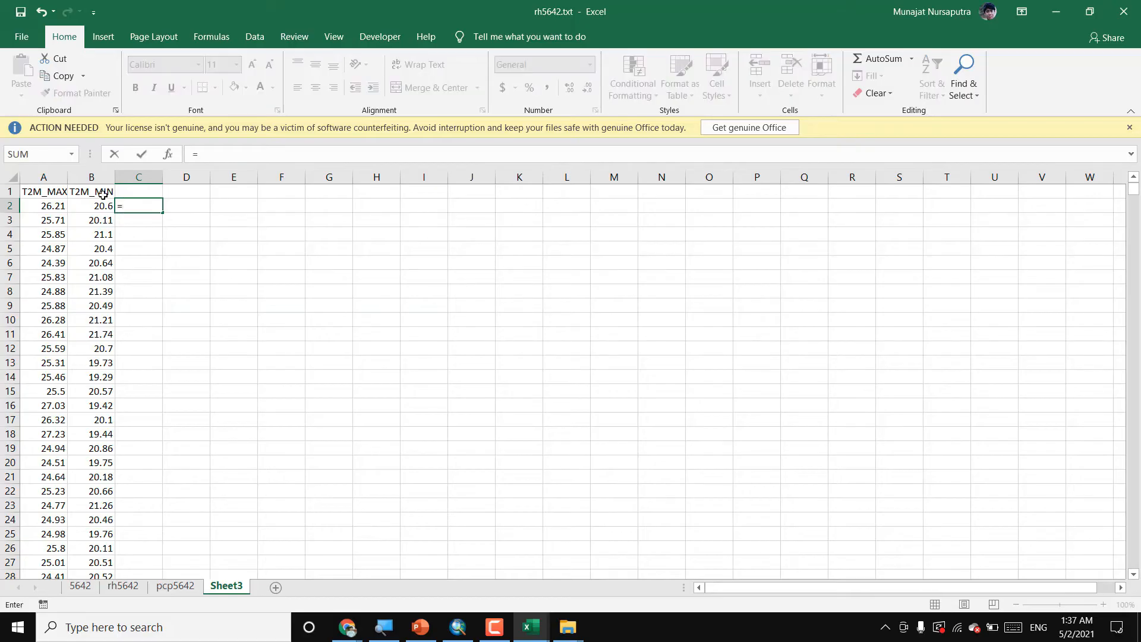
click(53, 207)
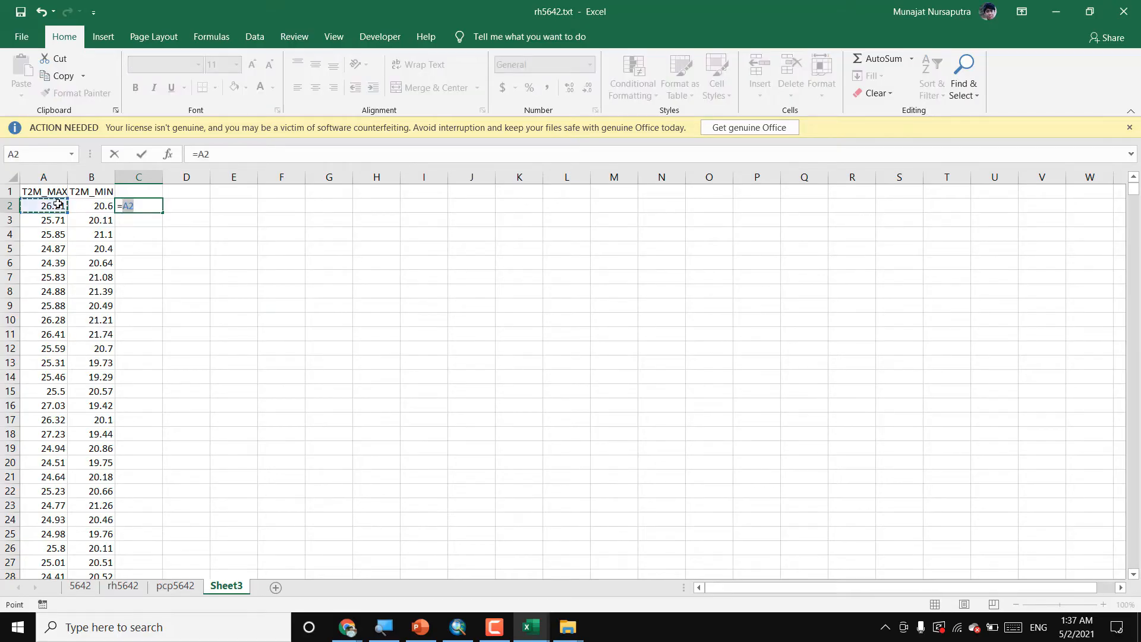
click(149, 208)
click(105, 209)
key(Return)
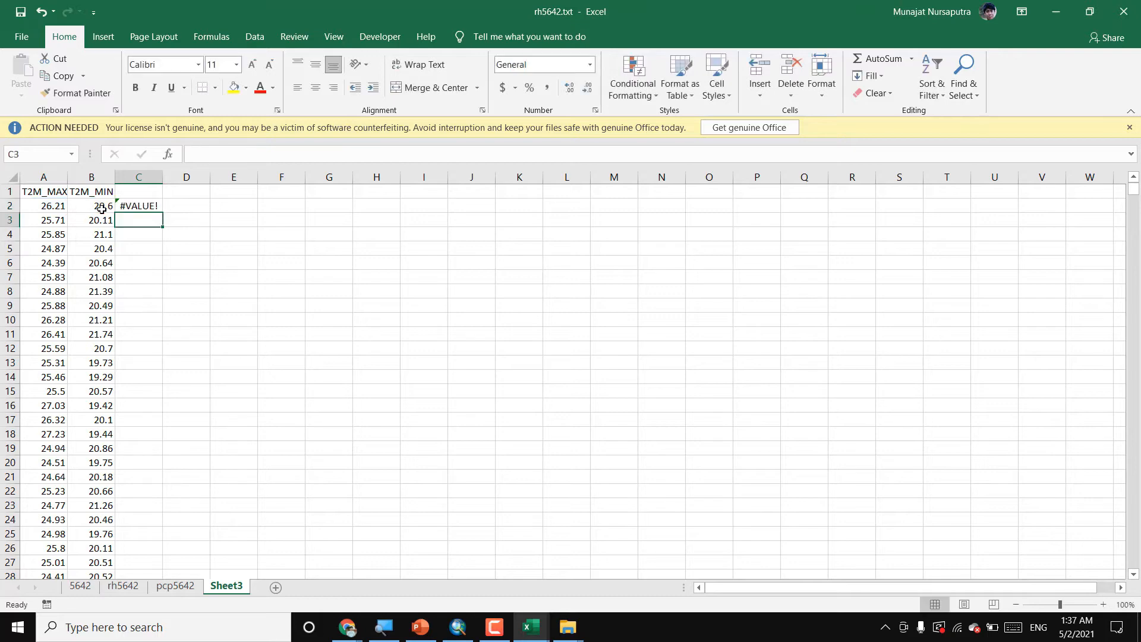
- Correct the formula in C2 to =A2&","&B2 so it joins the maximum and minimum temperatures
click(133, 208)
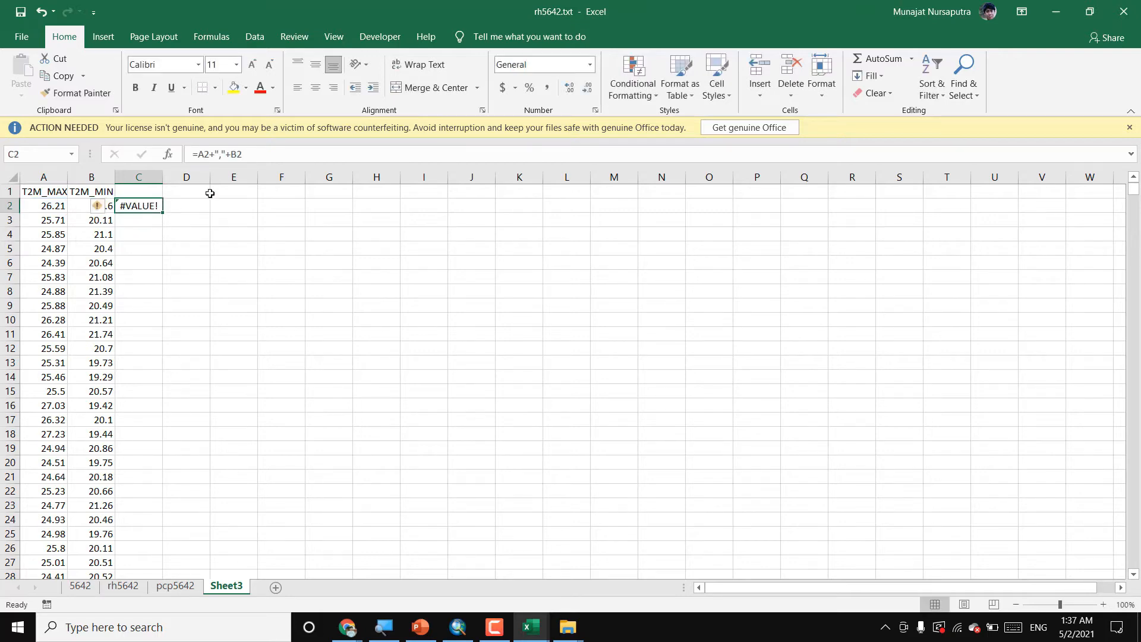
click(211, 156)
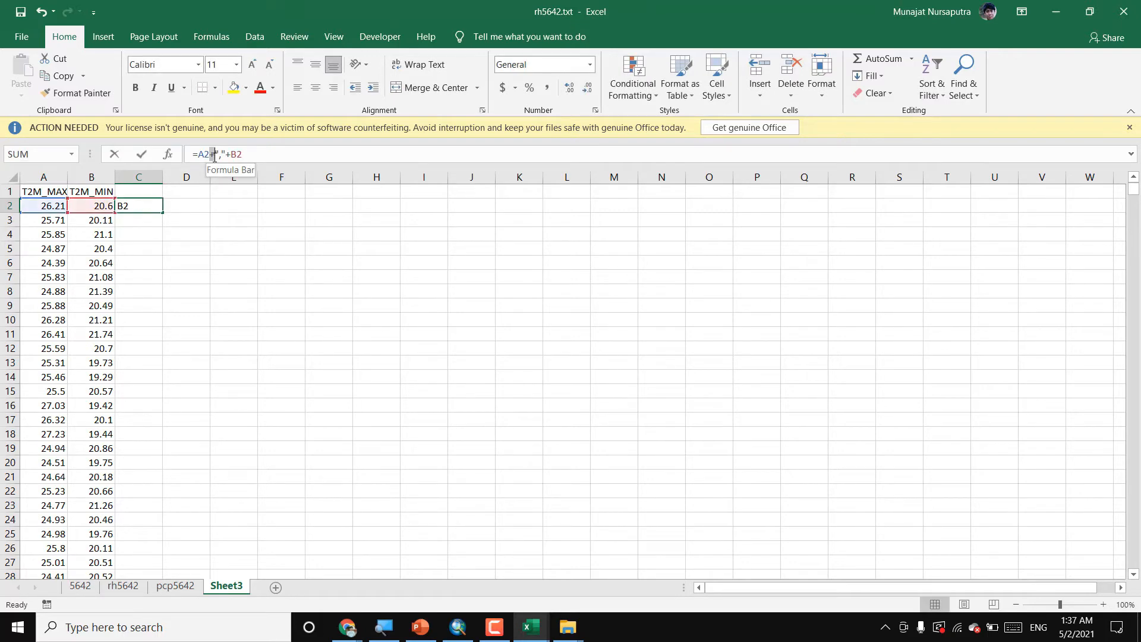
text(&)
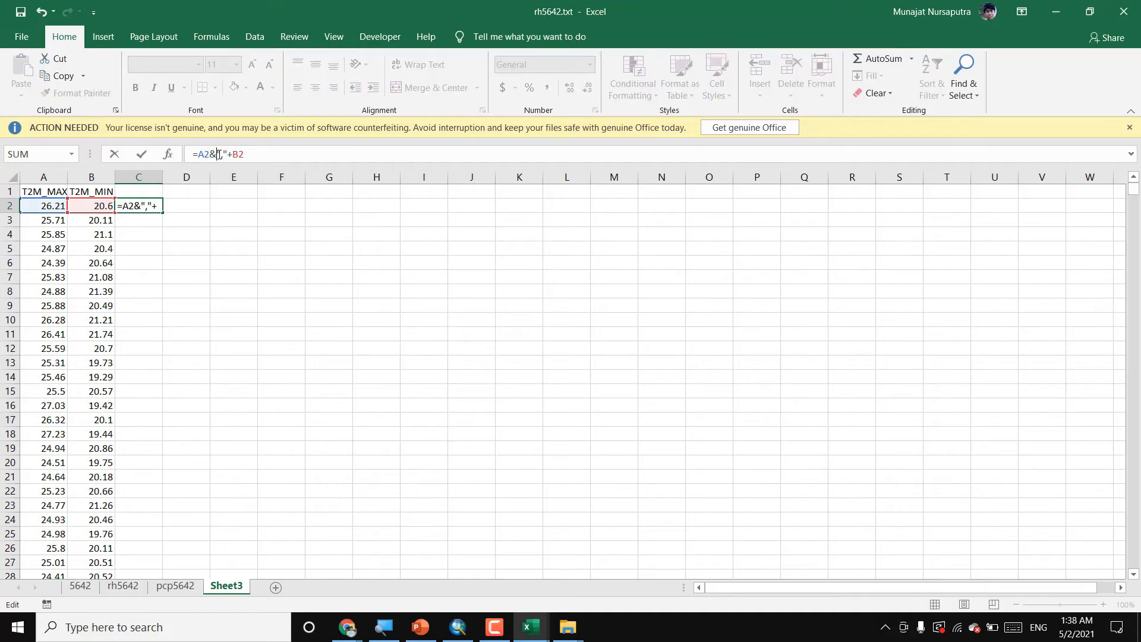
double_click(230, 154)
text(&)
key(Return)
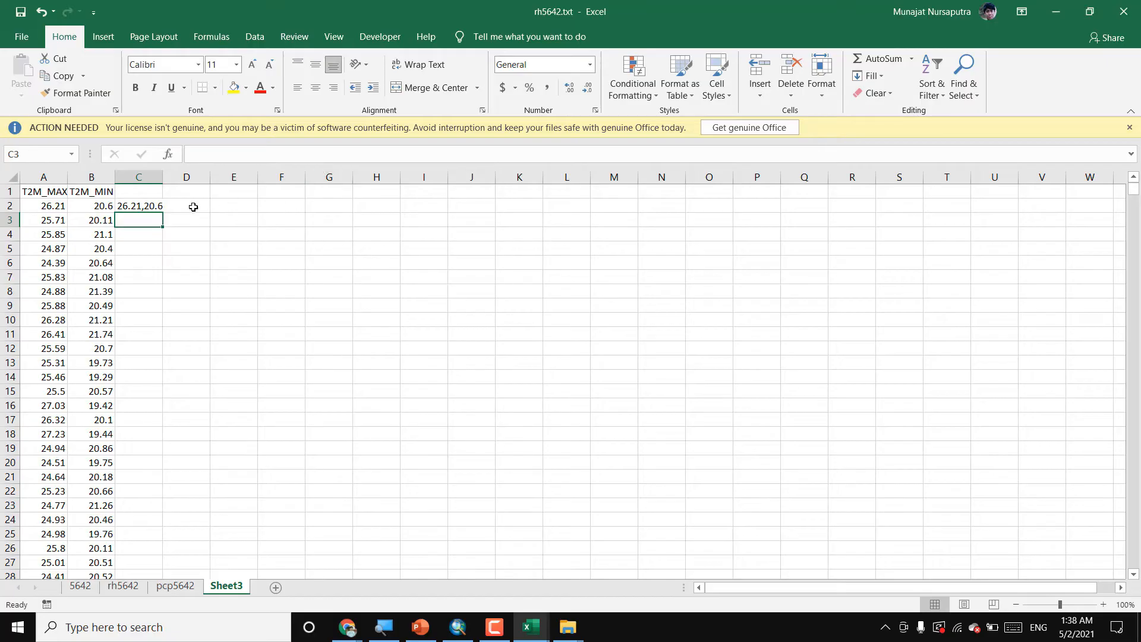
- Widen column C slightly and fill the C2 formula down to the last data row
drag(169, 183, 182, 183)
click(171, 206)
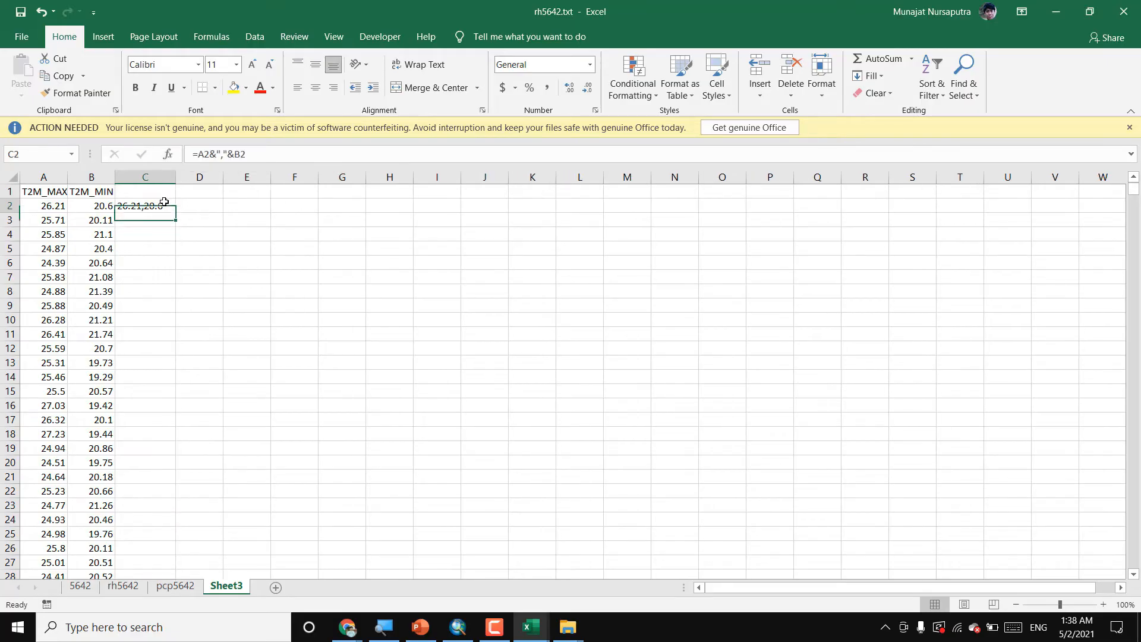
double_click(177, 211)
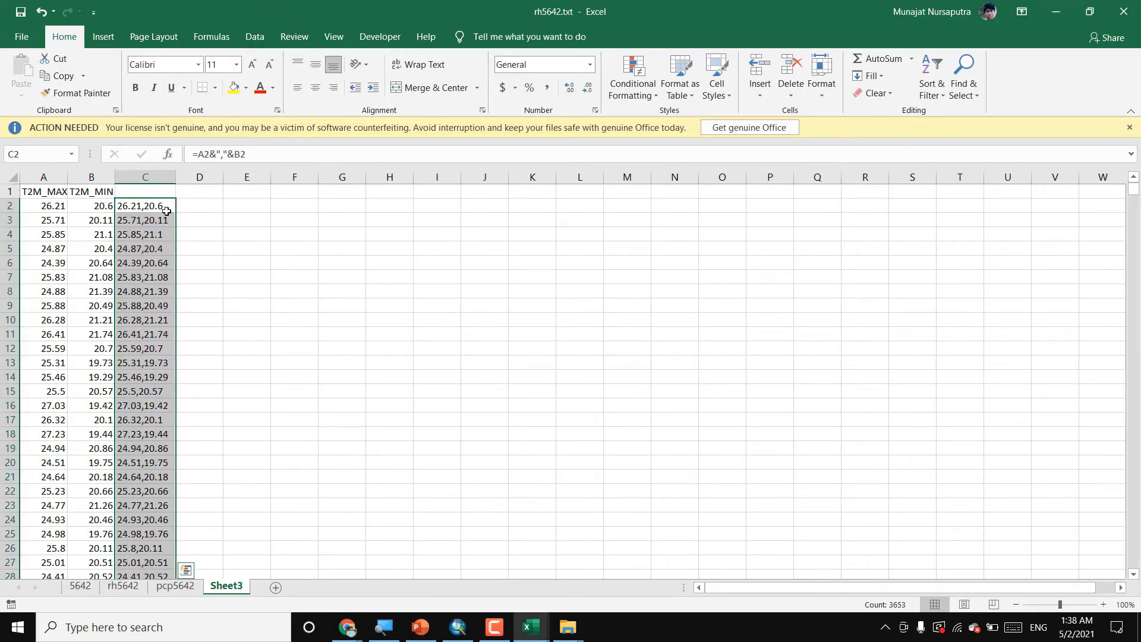
click(199, 310)
- Copy the start date 20110101 from A1 of the pcp5642 sheet into C1 of Sheet3
click(178, 586)
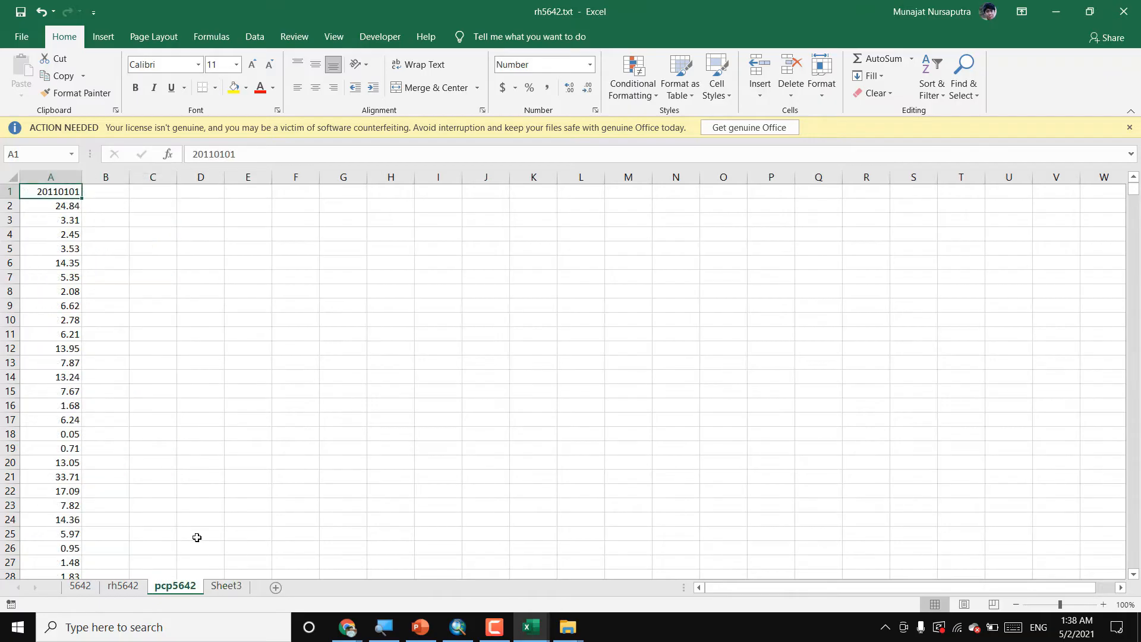
key(ctrl+c)
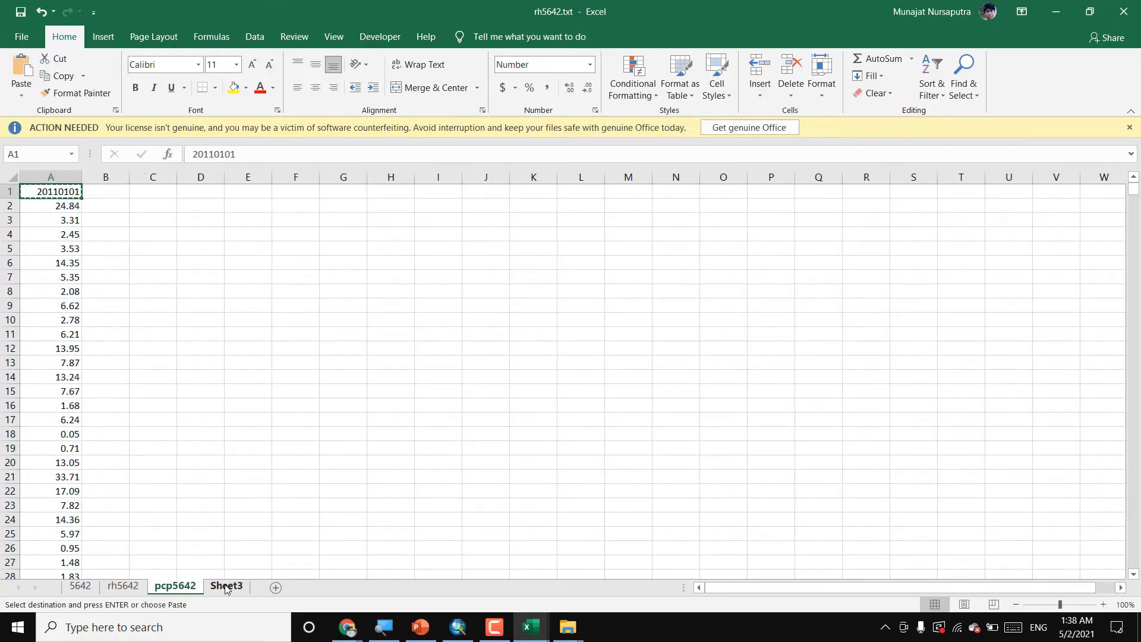
click(226, 586)
key(ctrl+v)
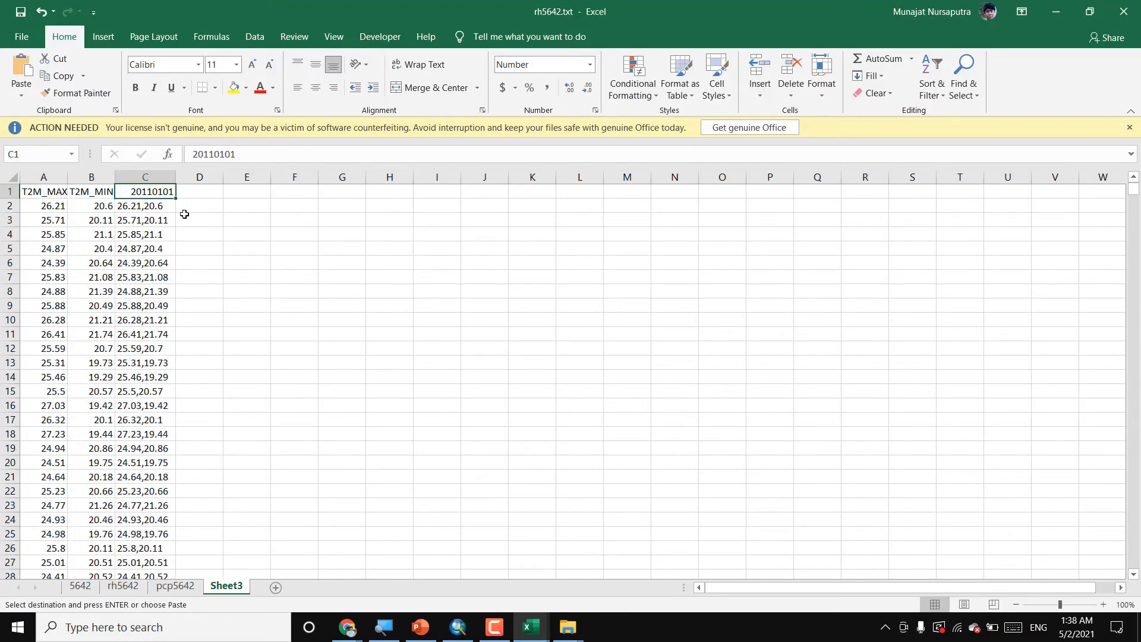
click(225, 233)
- Convert column C of Sheet3 from formulas to plain values by pasting its own copy as values
click(148, 176)
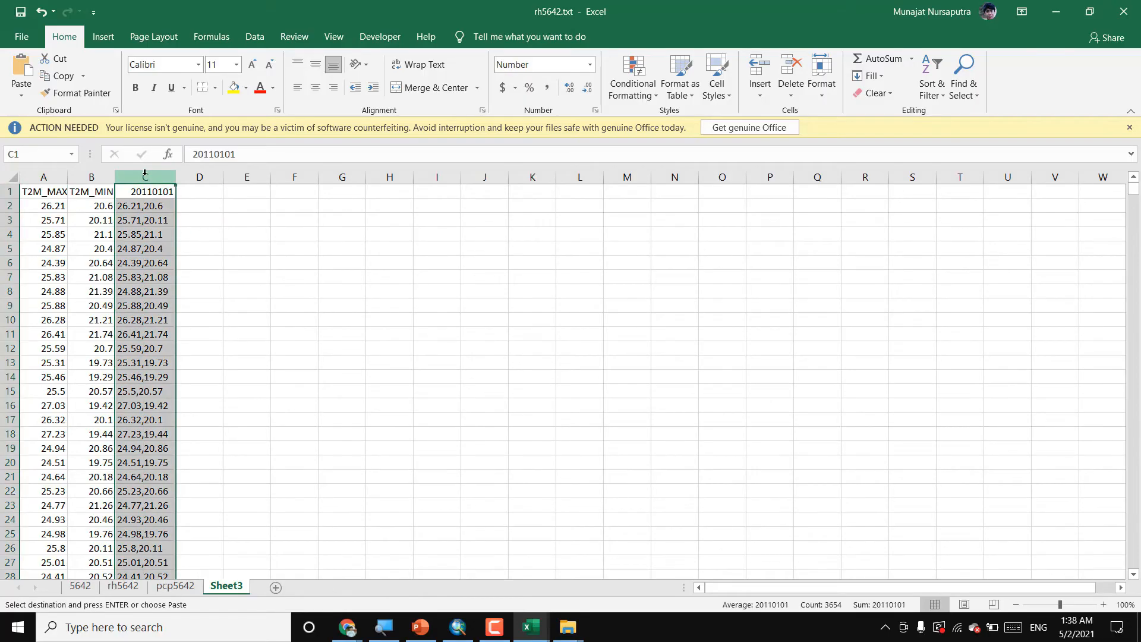
right_click(152, 177)
key(c)
right_click(151, 176)
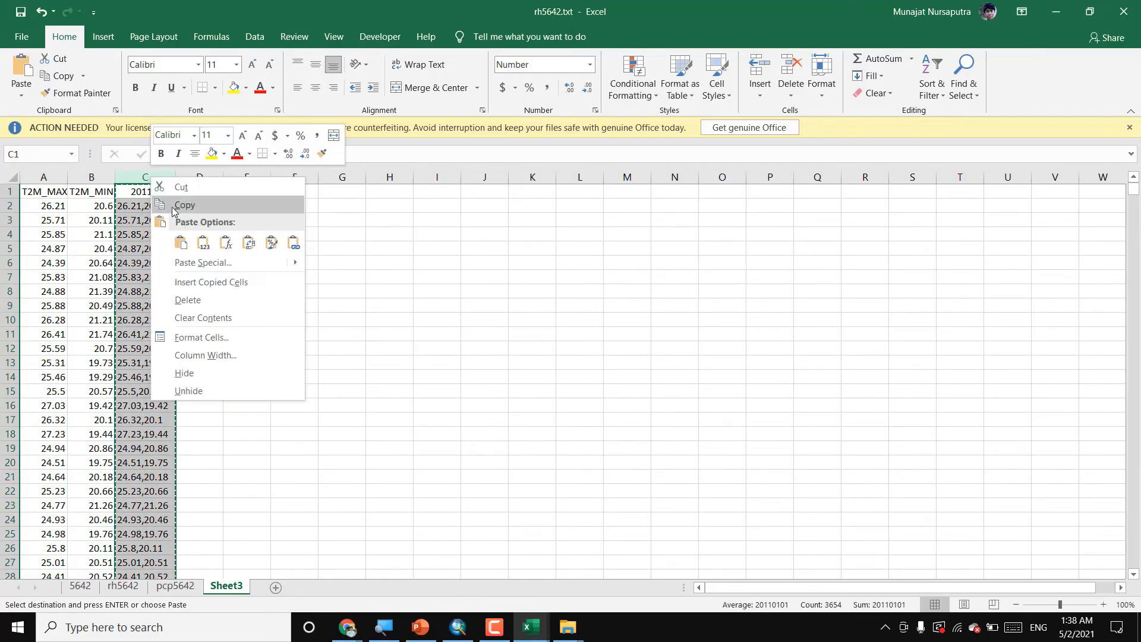
click(208, 242)
- Delete the T2M_MAX and T2M_MIN columns from Sheet3, leaving only the joined temperature column
drag(60, 177, 92, 177)
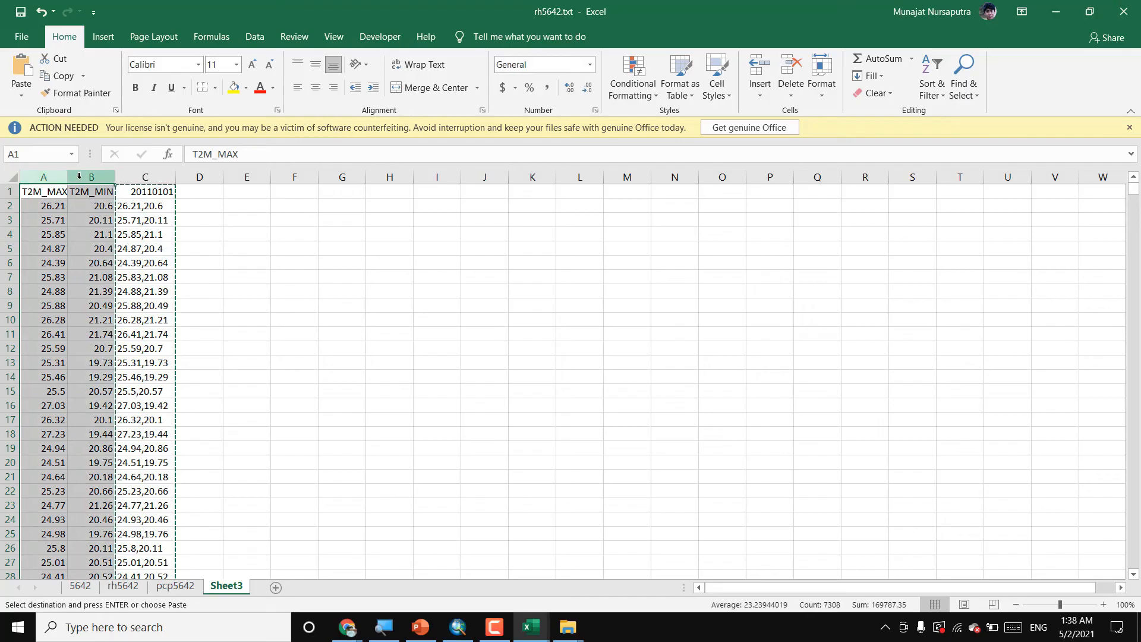
right_click(75, 178)
click(112, 288)
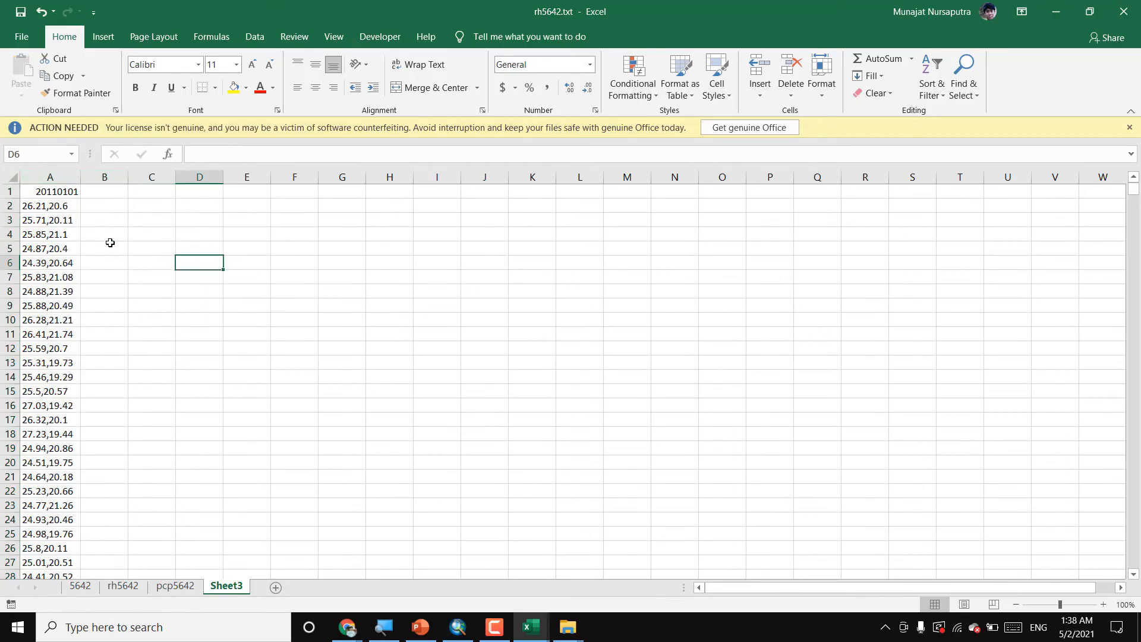
click(67, 190)
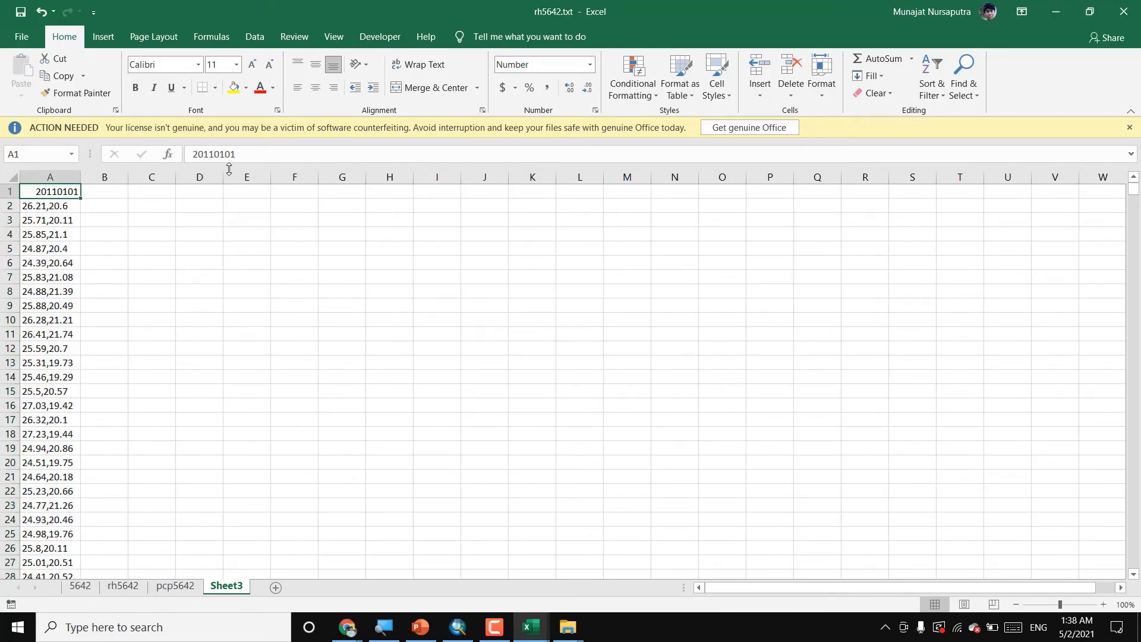
- Save the active sheet as the tab-delimited text file tmp5642.txt in the Data Iklim Download folder
click(25, 40)
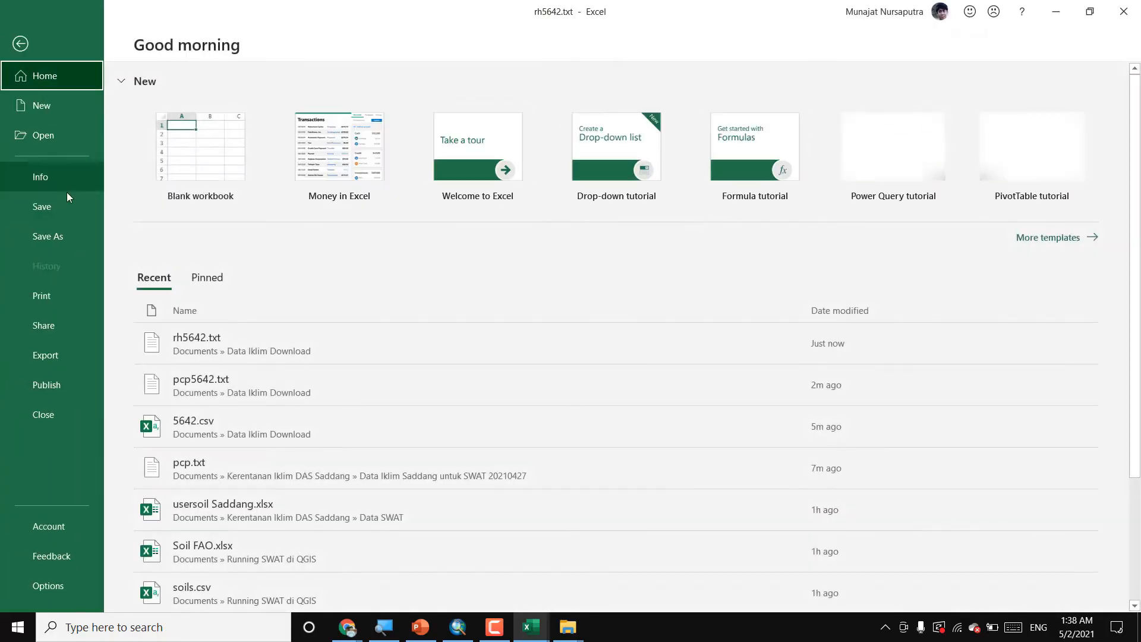
click(59, 236)
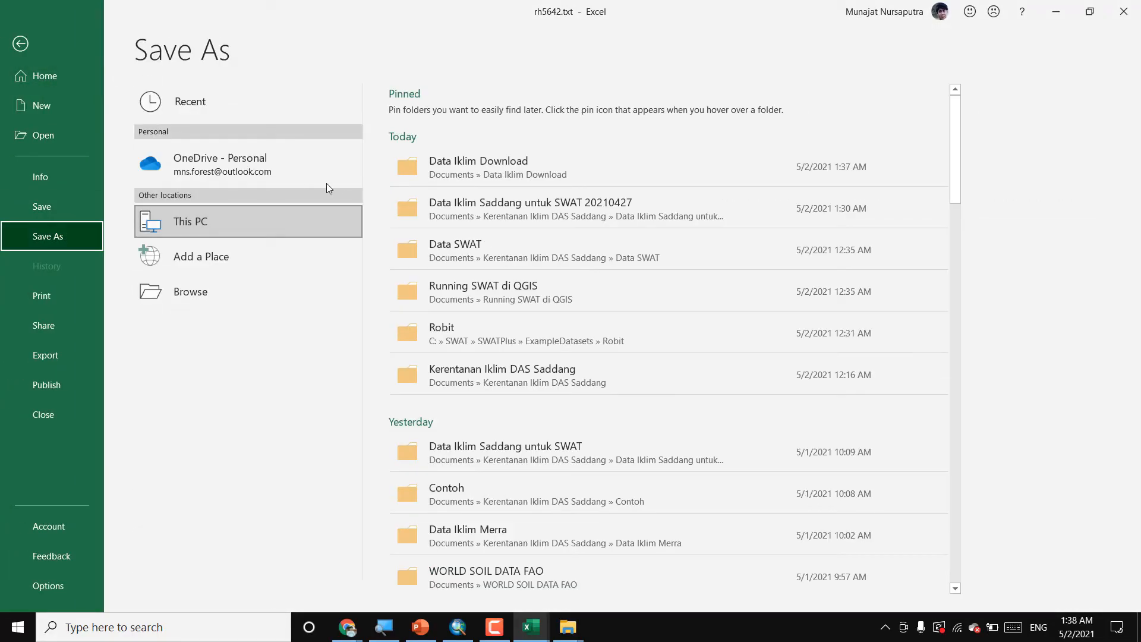
click(449, 169)
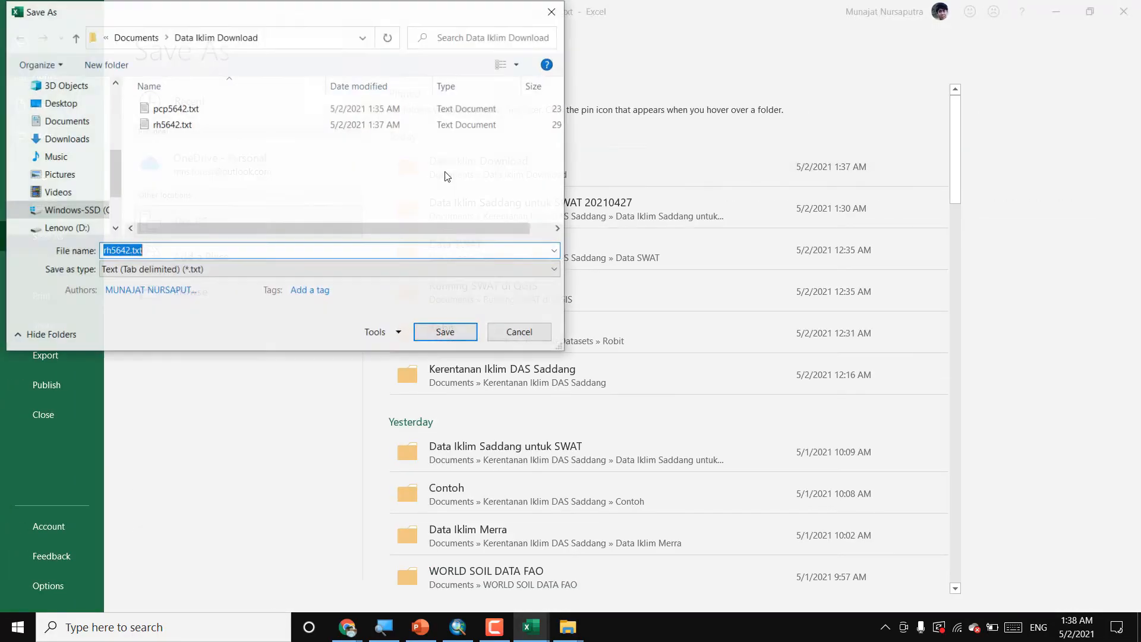
click(115, 251)
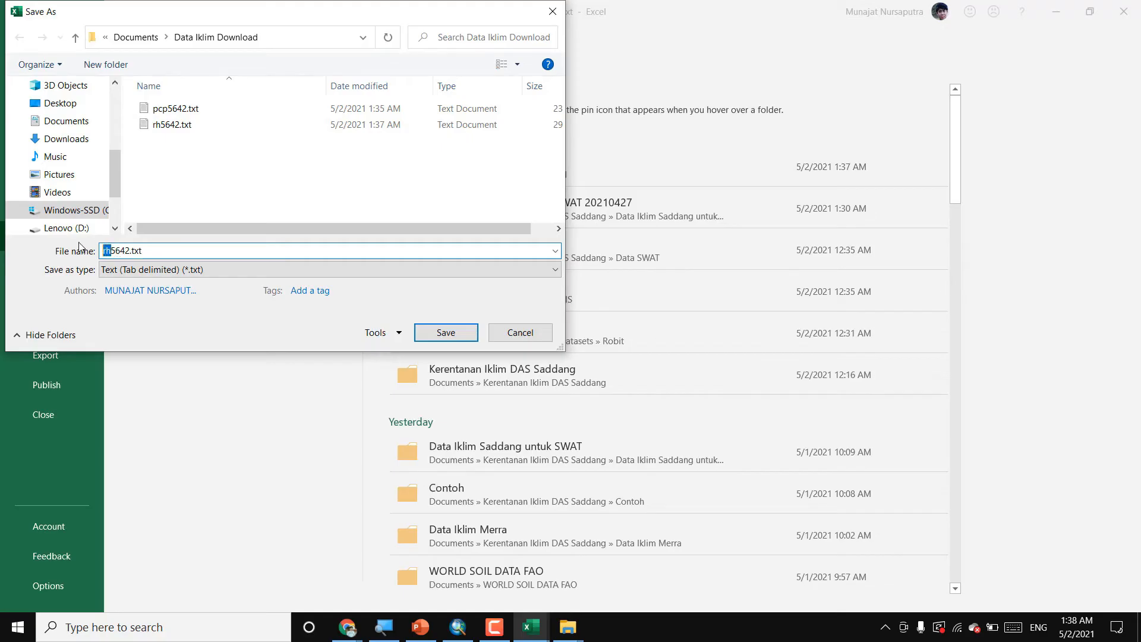
text(tmp)
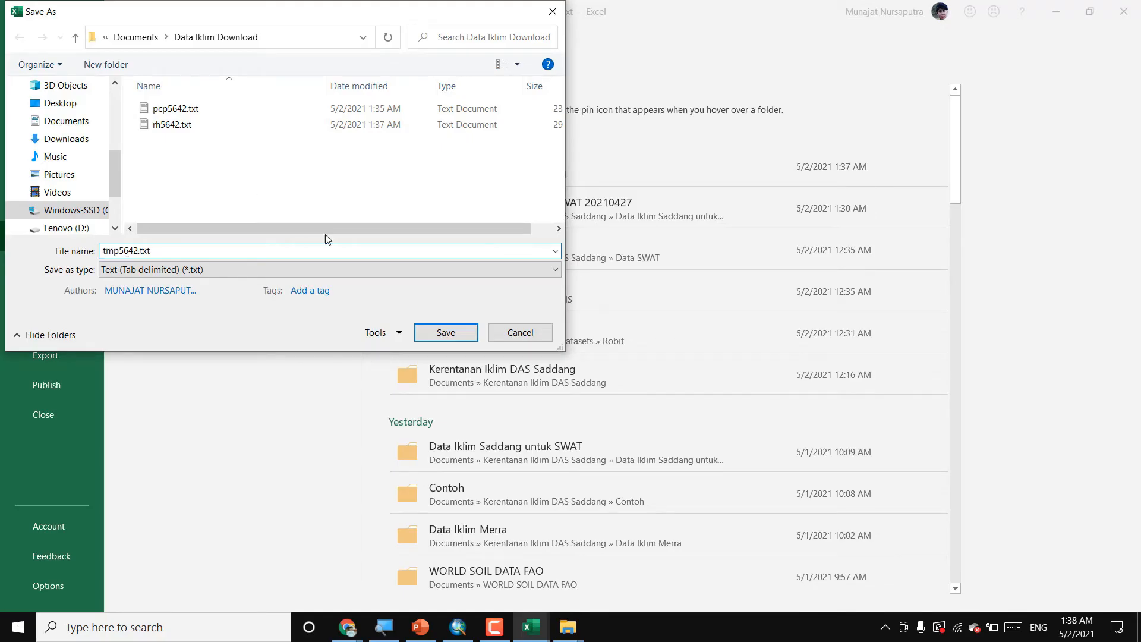
click(431, 334)
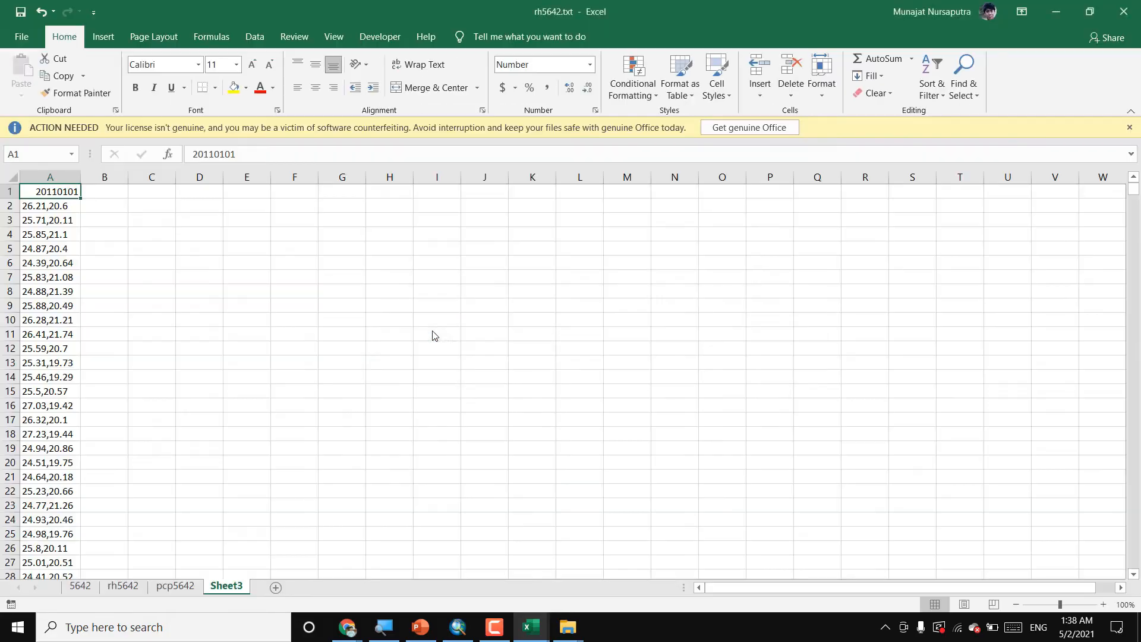
click(546, 364)
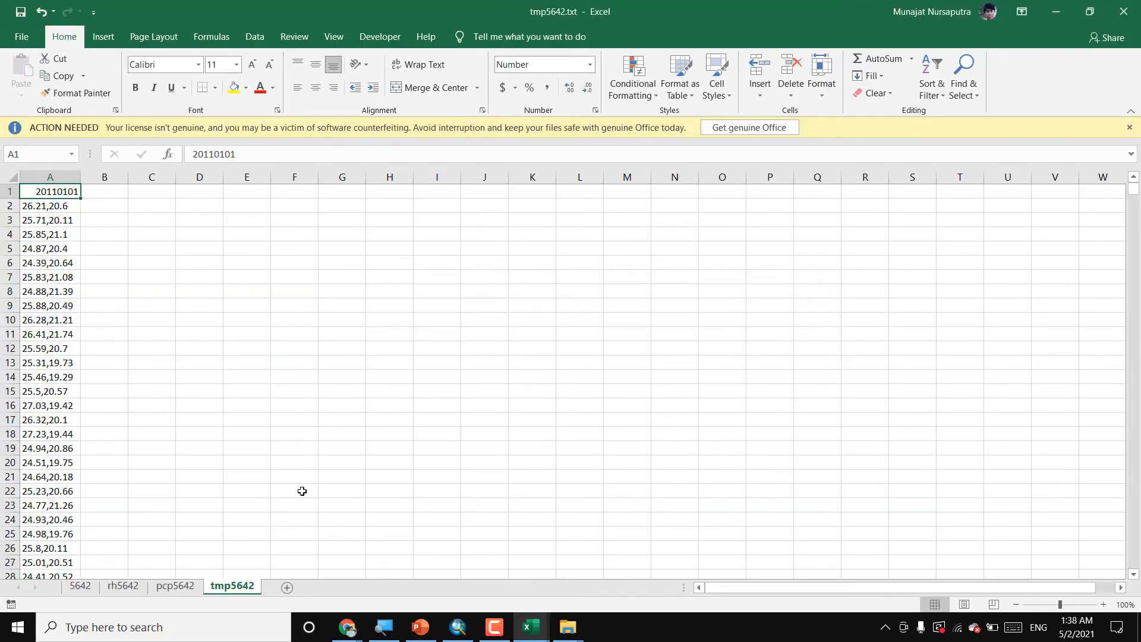
- Copy the WS2M wind speed column from the 5642 sheet and paste it as values into column A of a new sheet
click(81, 585)
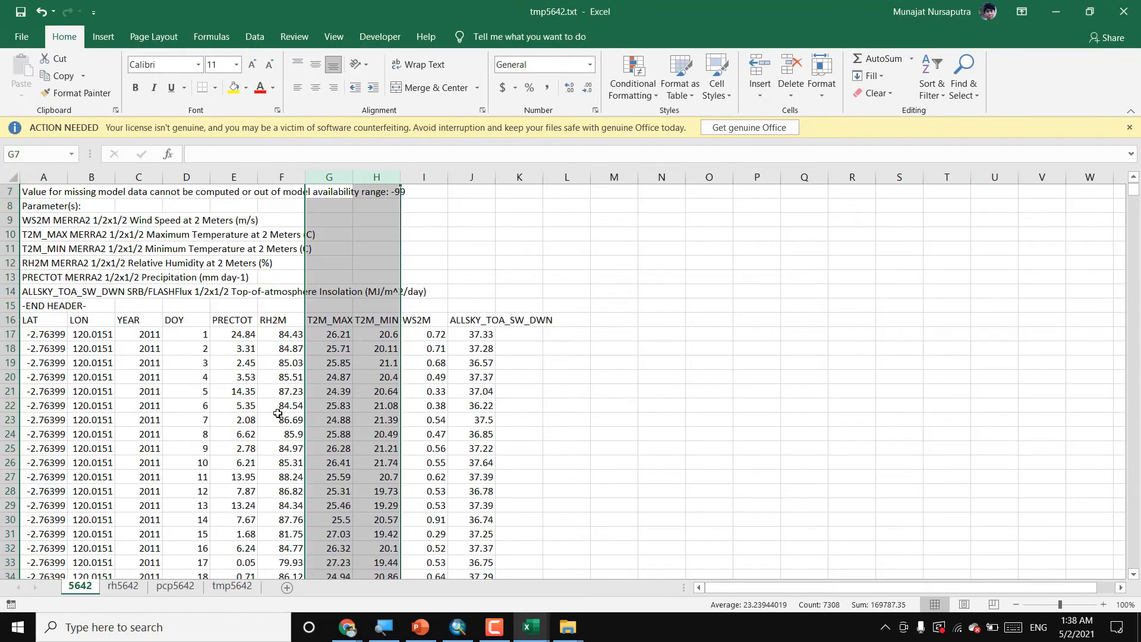
click(429, 173)
key(ctrl+c)
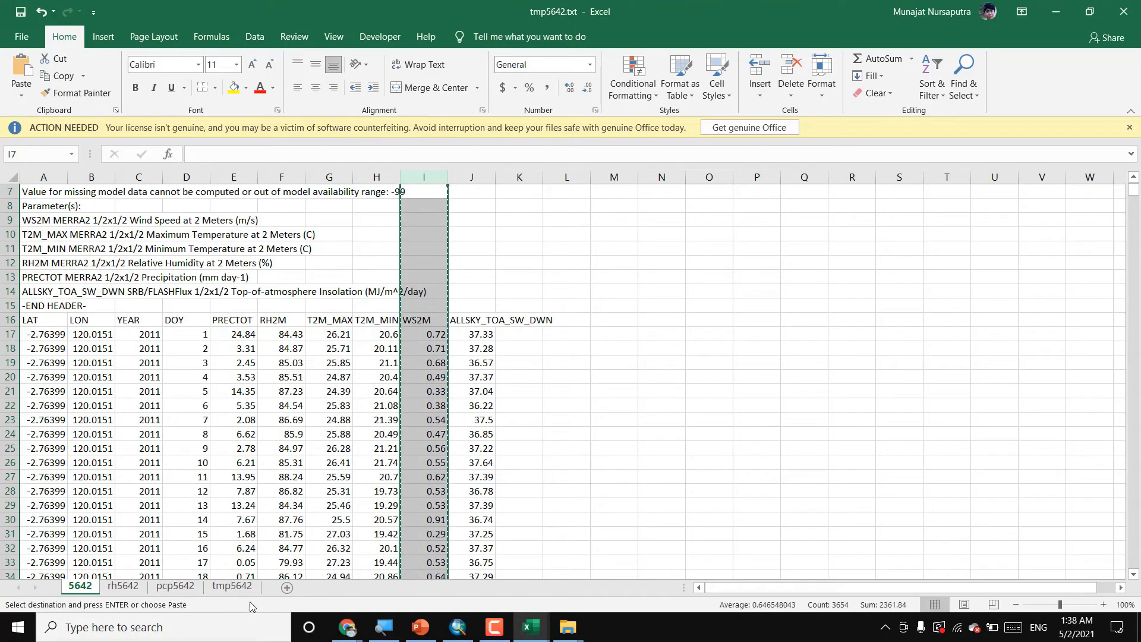
click(231, 586)
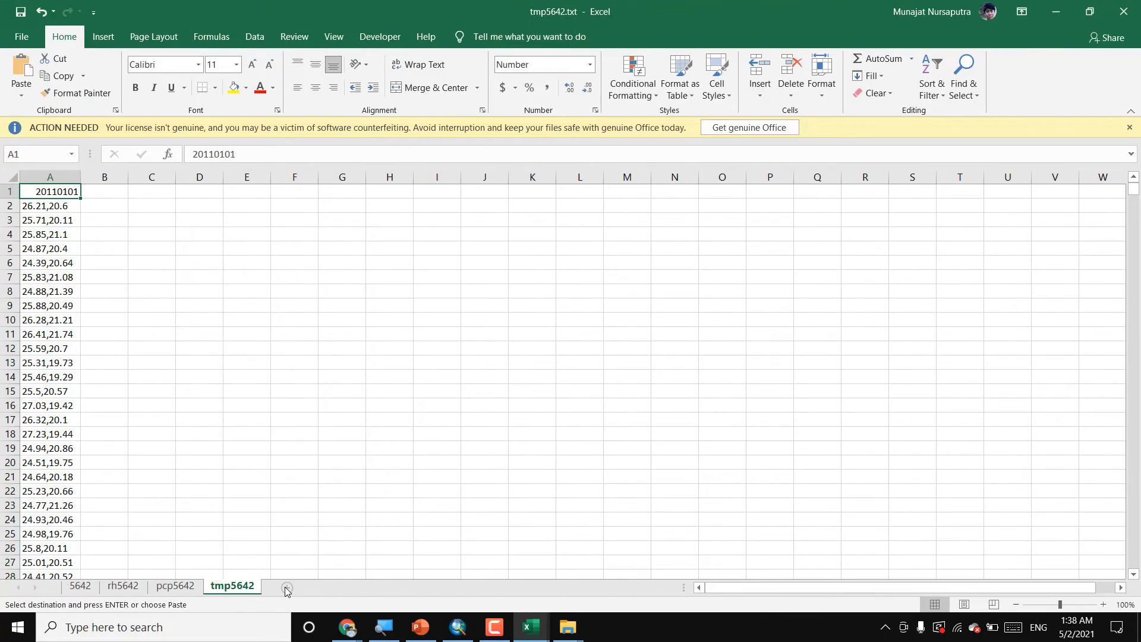
click(286, 588)
click(41, 174)
right_click(43, 175)
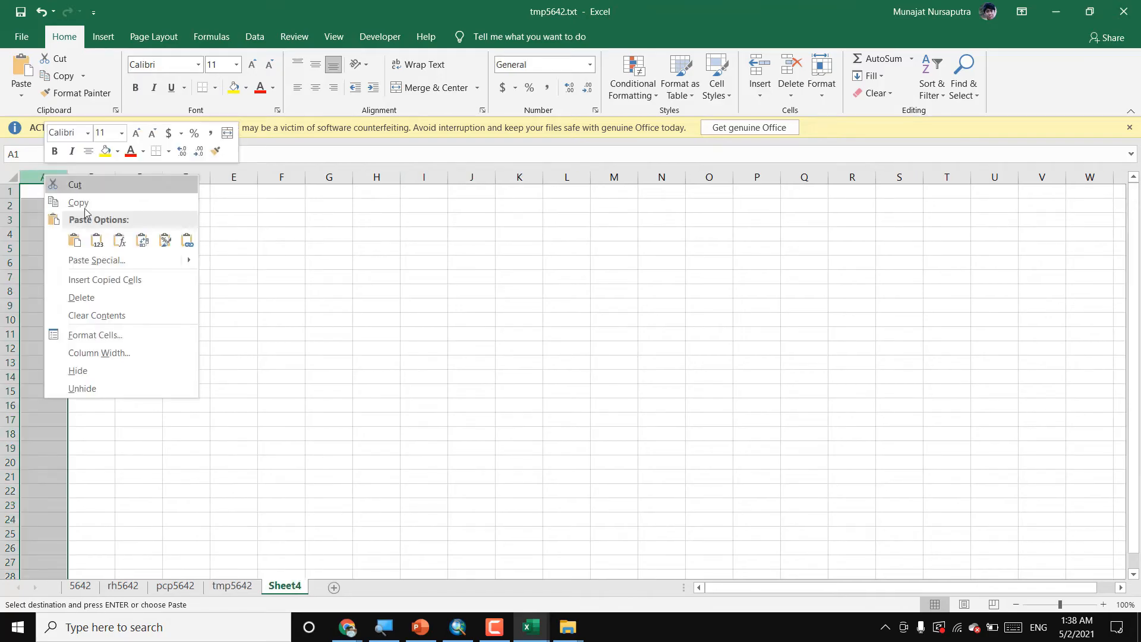
click(97, 240)
- Delete the empty rows 1 to 15 above the WS2M heading in Sheet4
drag(9, 190, 7, 391)
right_click(7, 391)
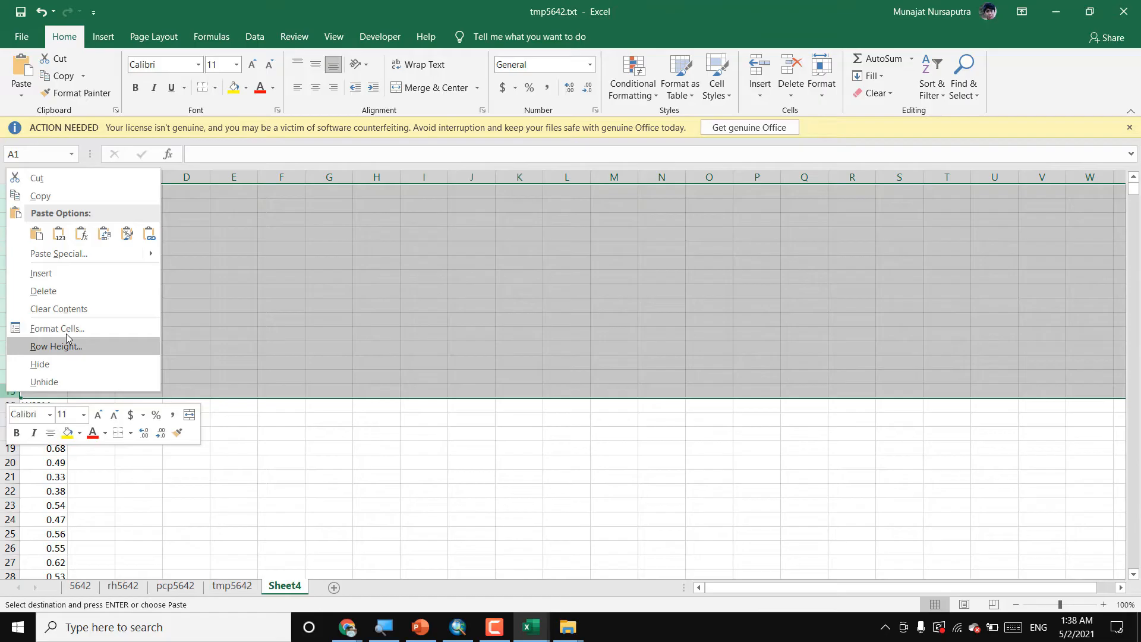
click(59, 290)
- Replace the WS2M heading in A1 of Sheet4 with the start date 20110101 copied from the tmp5642 sheet
click(44, 190)
click(233, 586)
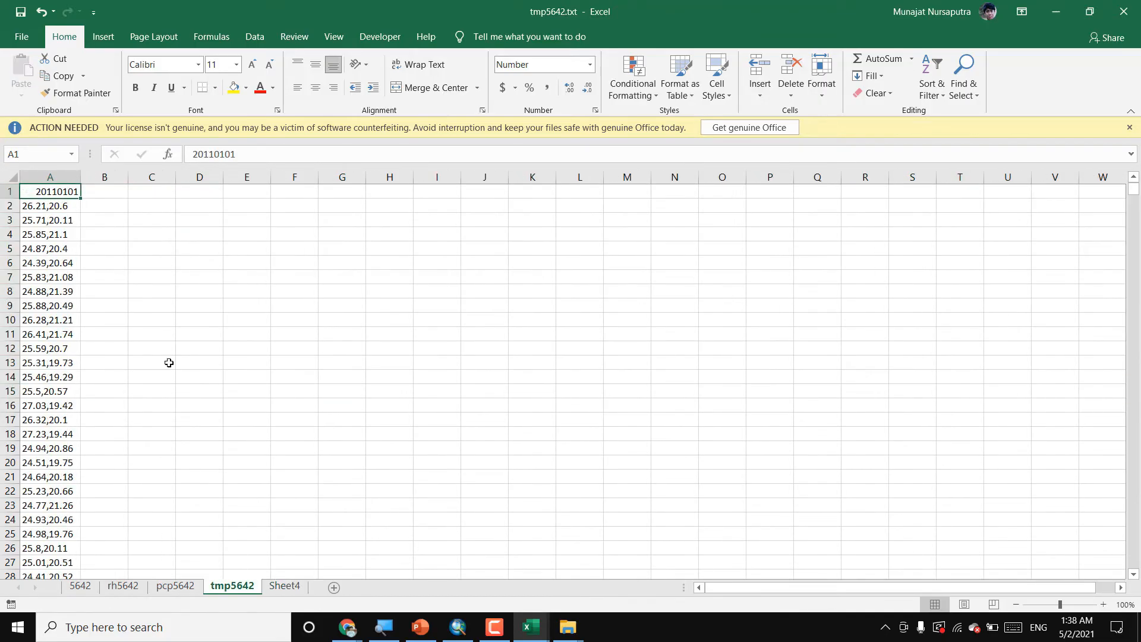
key(ctrl+c)
click(284, 586)
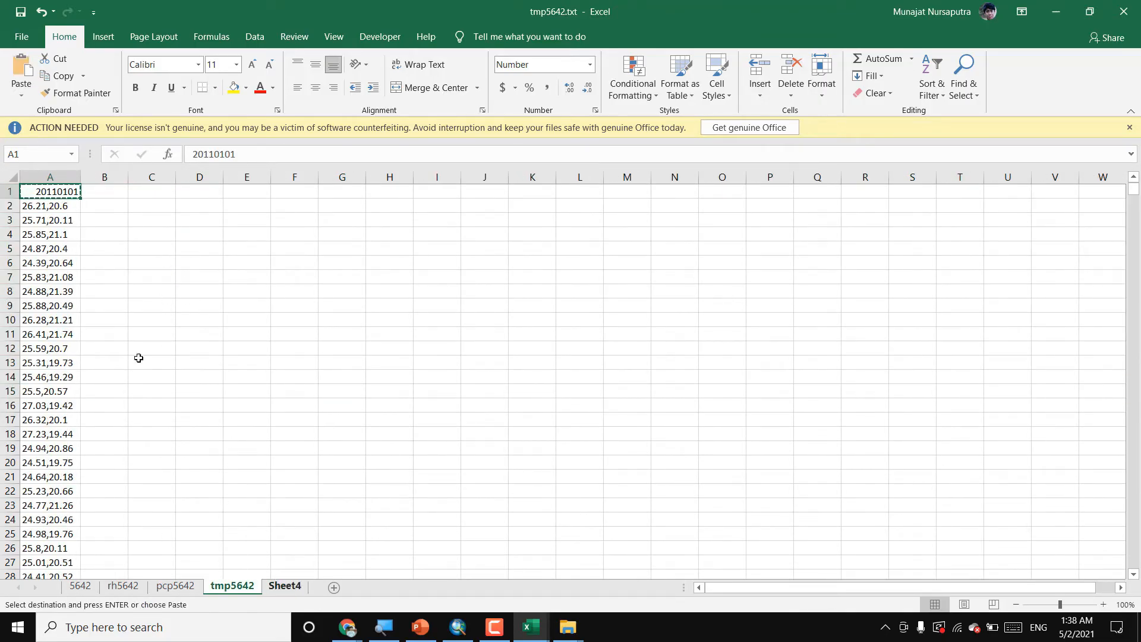
key(ctrl+v)
click(125, 206)
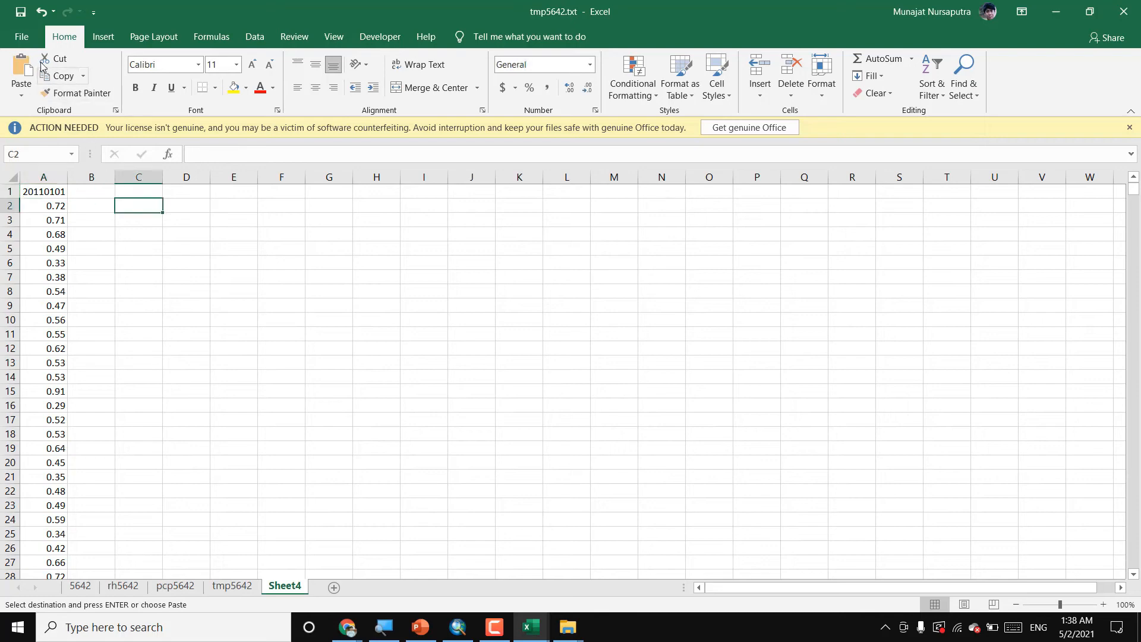
- Save the wind speed sheet as the tab-delimited text file w5642.txt in the Data Iklim Download folder
click(25, 190)
click(22, 37)
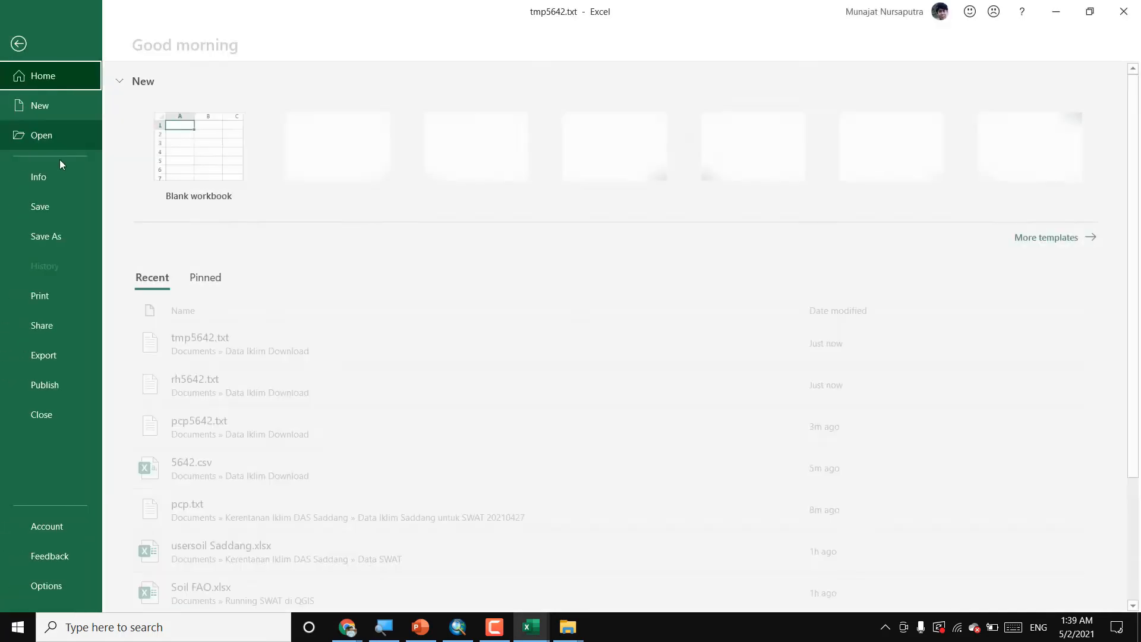
click(55, 238)
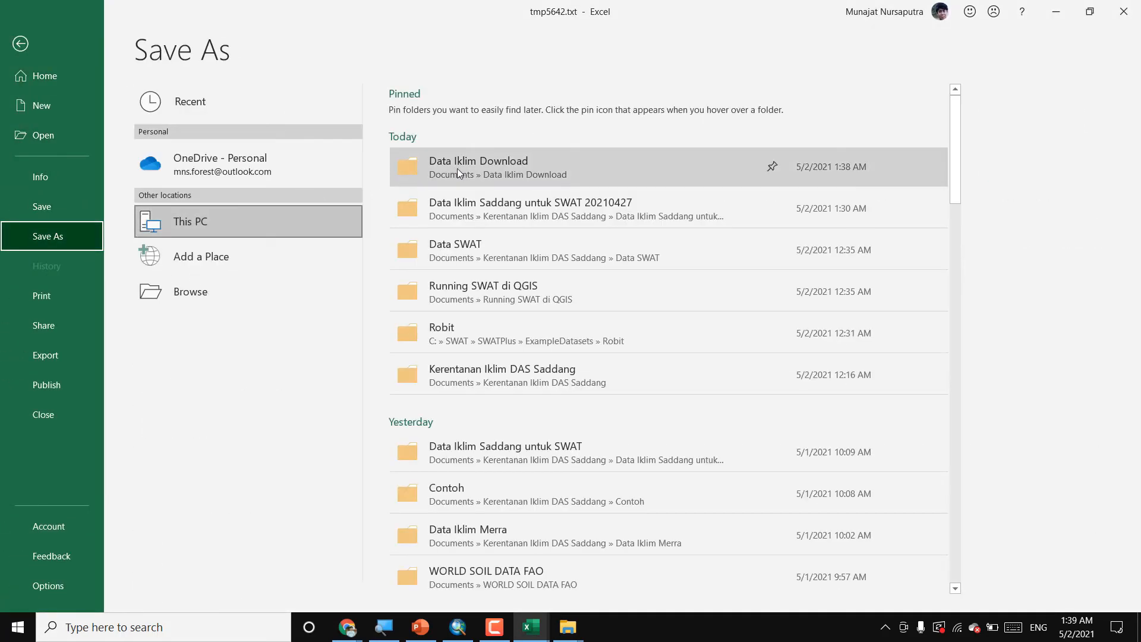
click(458, 169)
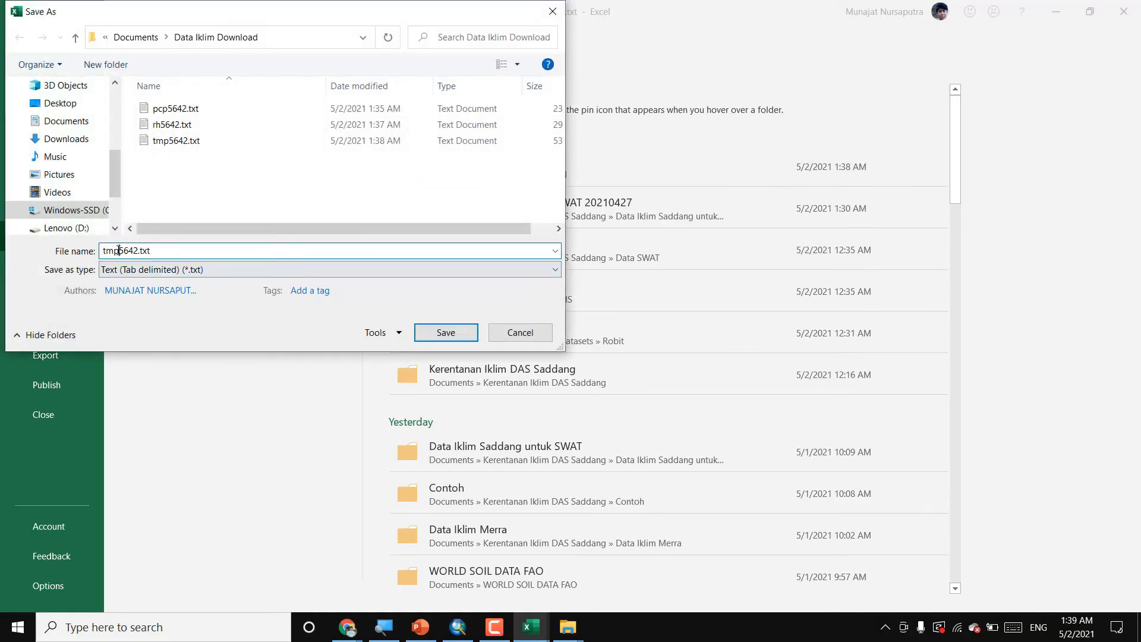
drag(120, 250, 86, 247)
text(w)
click(454, 337)
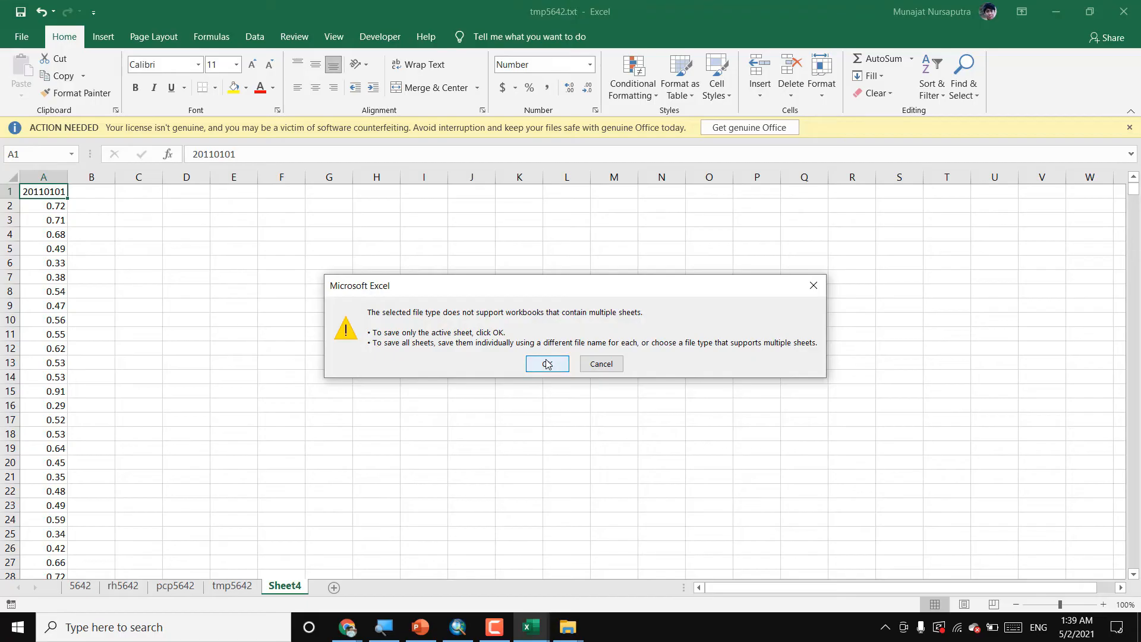
click(547, 364)
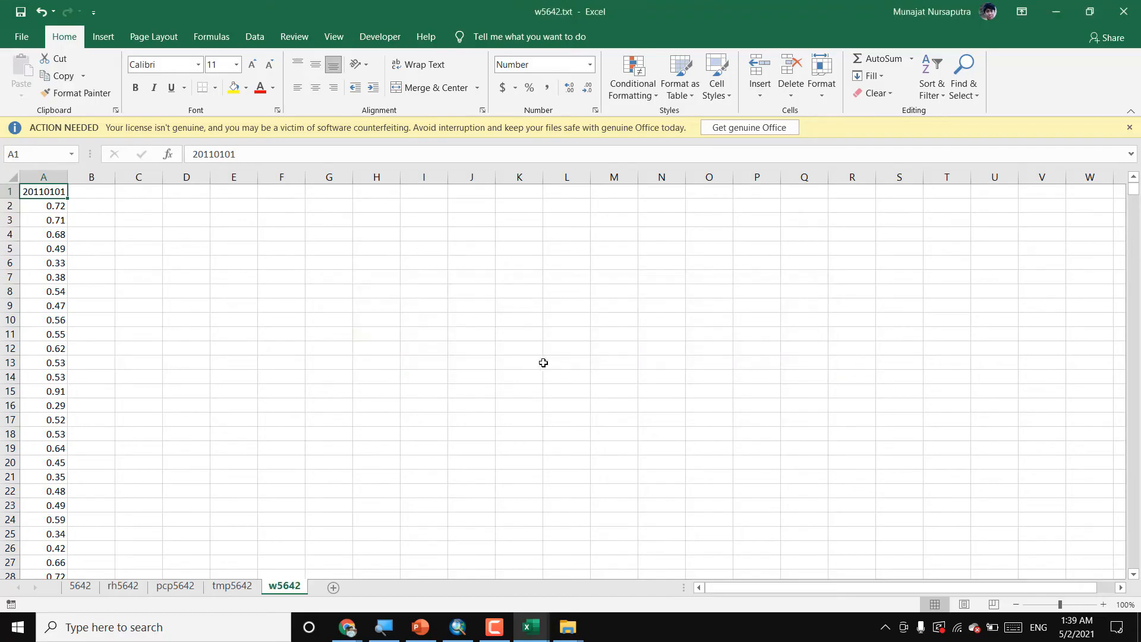
- Copy the ALLSKY_TOA_SW_DWN solar radiation column from the 5642 sheet and paste it as values into column A of a new sheet
click(81, 587)
click(471, 176)
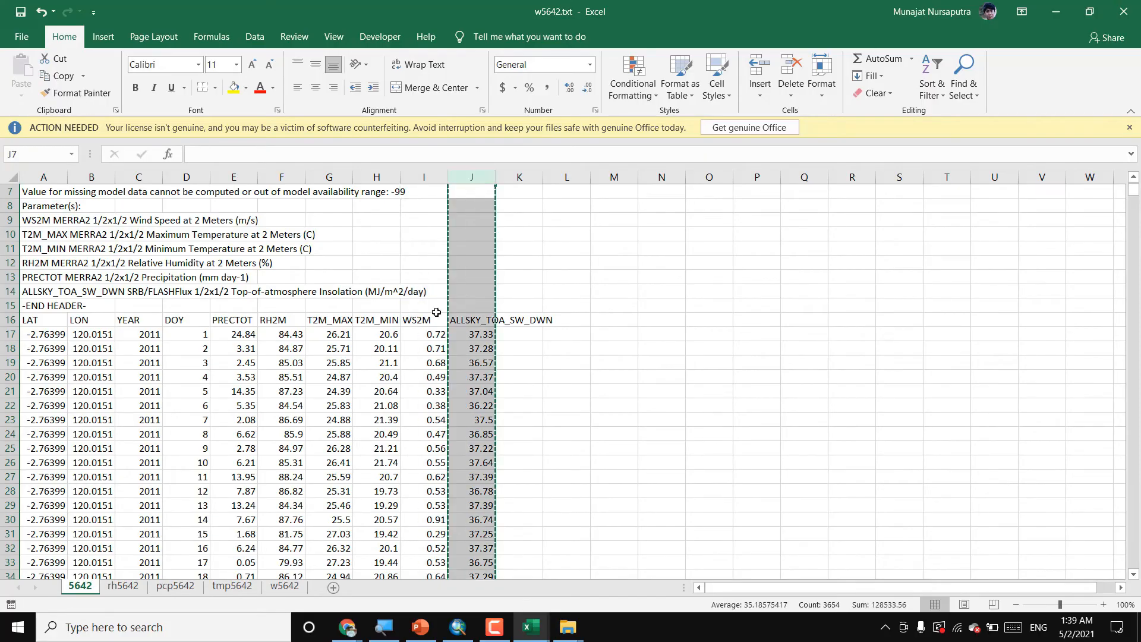
key(ctrl+c)
click(280, 587)
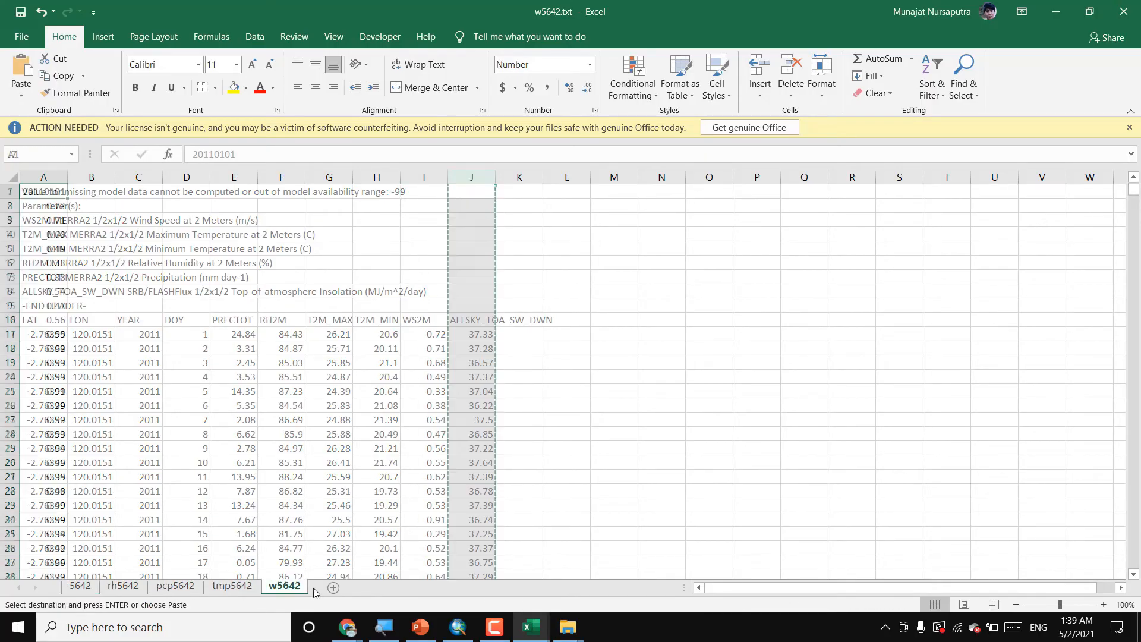
click(333, 587)
click(44, 176)
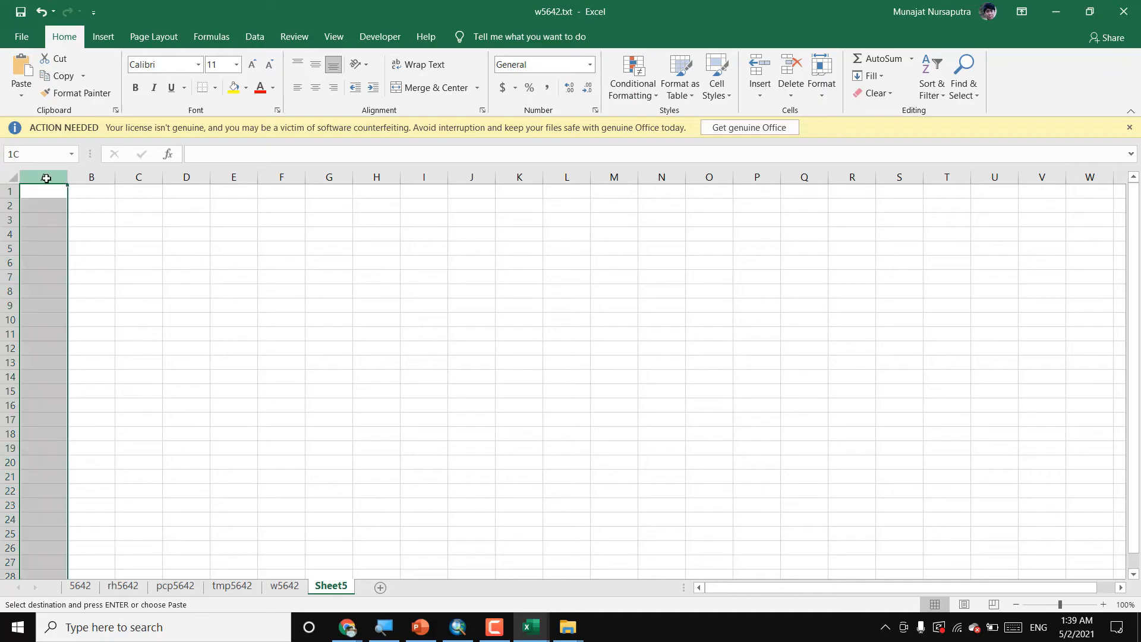
right_click(43, 176)
click(76, 242)
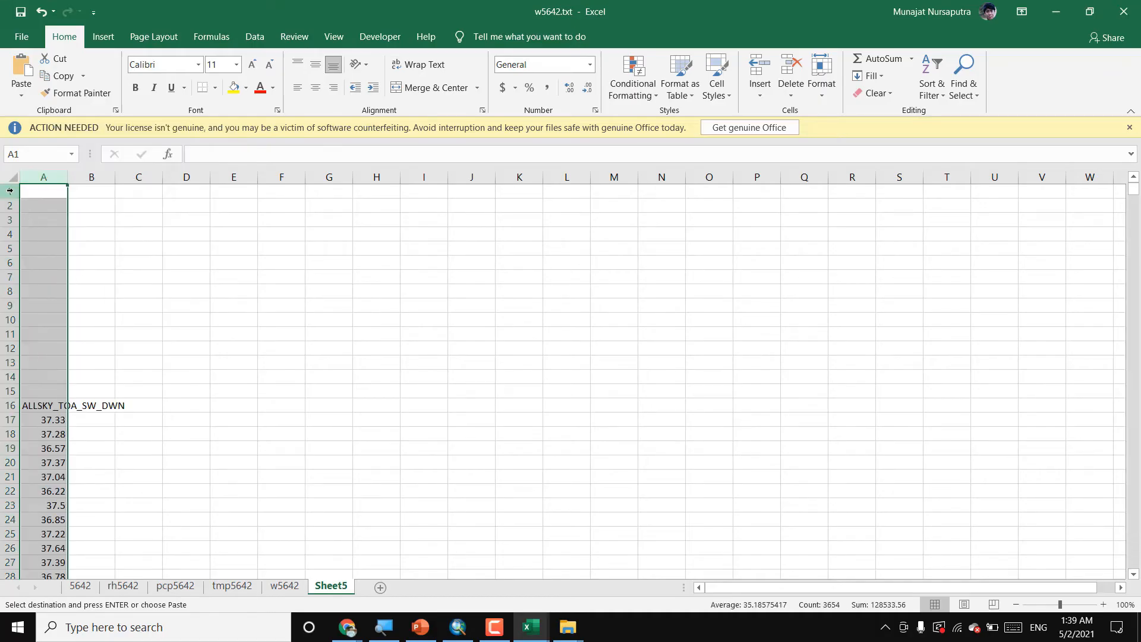
- Delete the empty rows 1 to 15 above the ALLSKY_TOA_SW_DWN heading in Sheet5
drag(9, 190, 6, 390)
right_click(6, 391)
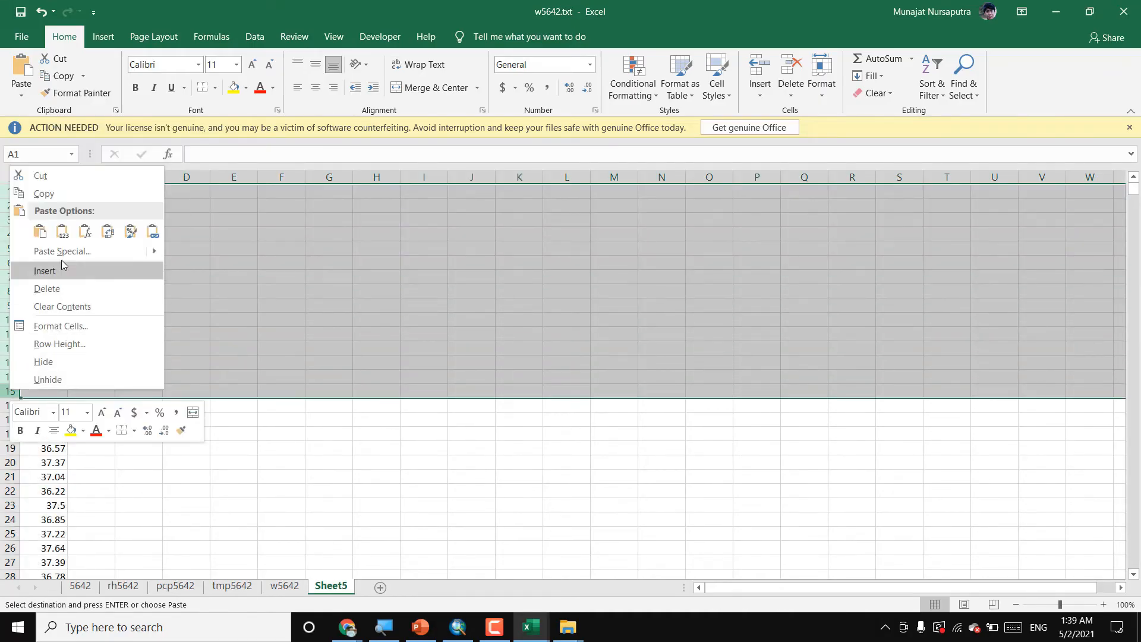
click(57, 287)
- Replace the ALLSKY_TOA_SW_DWN heading in A1 of Sheet5 with the start date 20110101 copied from the w5642 sheet
click(284, 585)
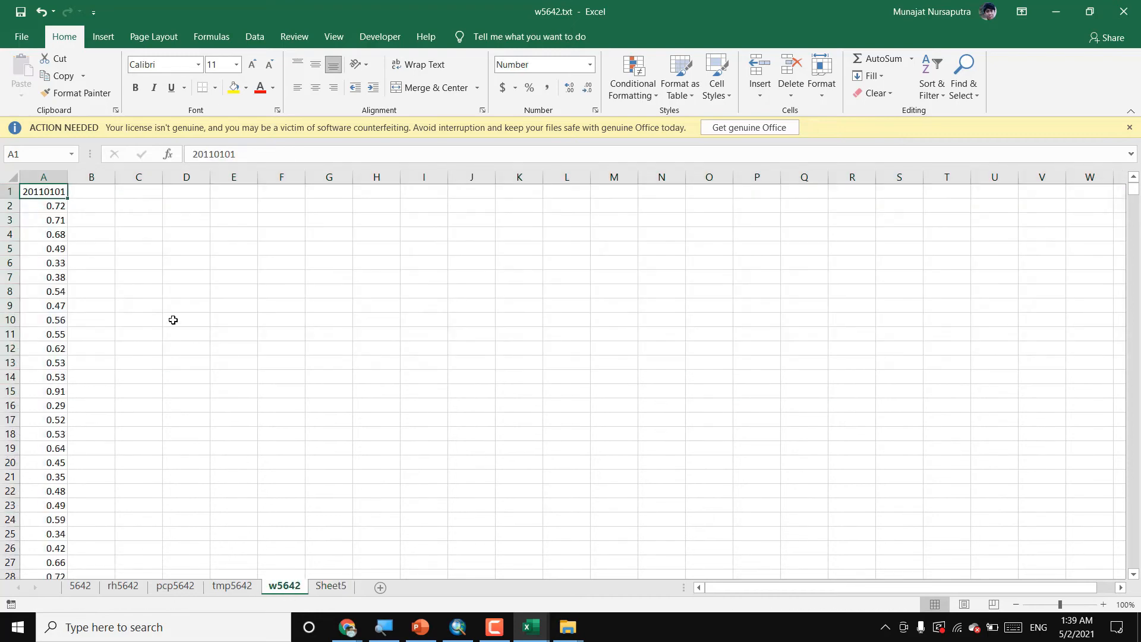
key(ctrl+c)
click(331, 585)
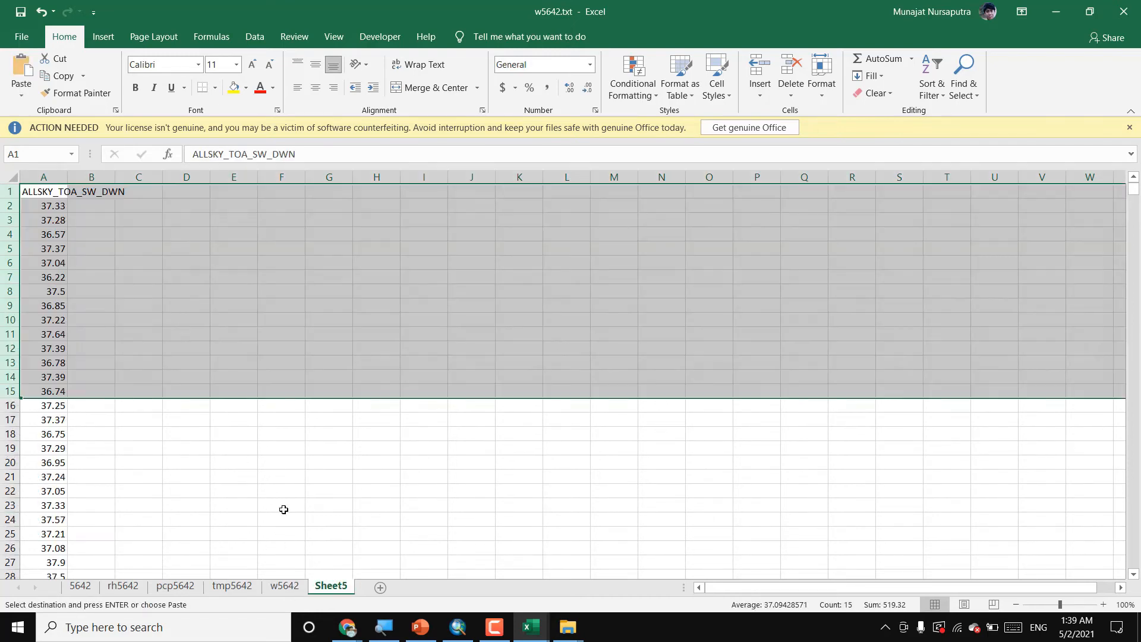
click(54, 193)
key(ctrl+v)
click(138, 248)
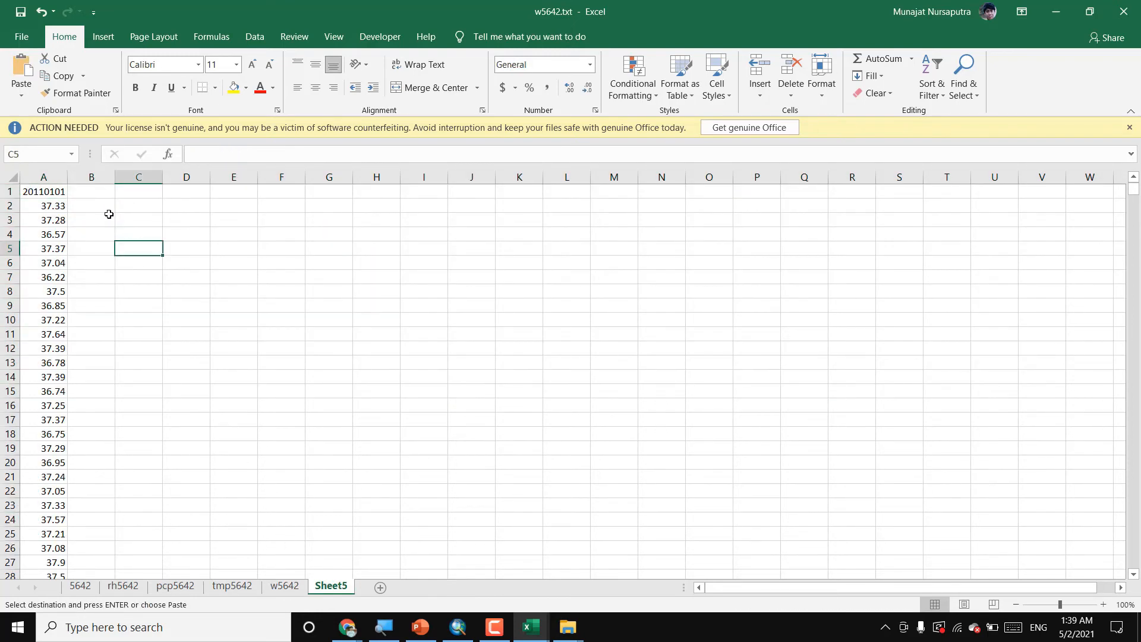
- Save the solar radiation sheet as the tab-delimited text file s5642.txt in the Data Iklim Download folder
click(42, 194)
click(21, 36)
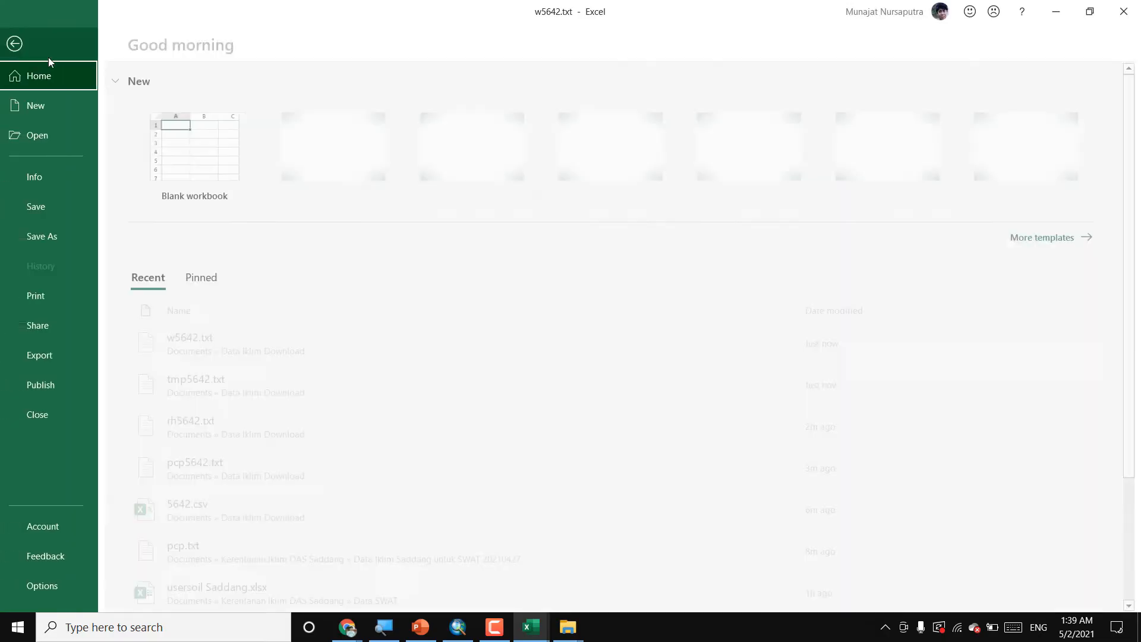
click(58, 247)
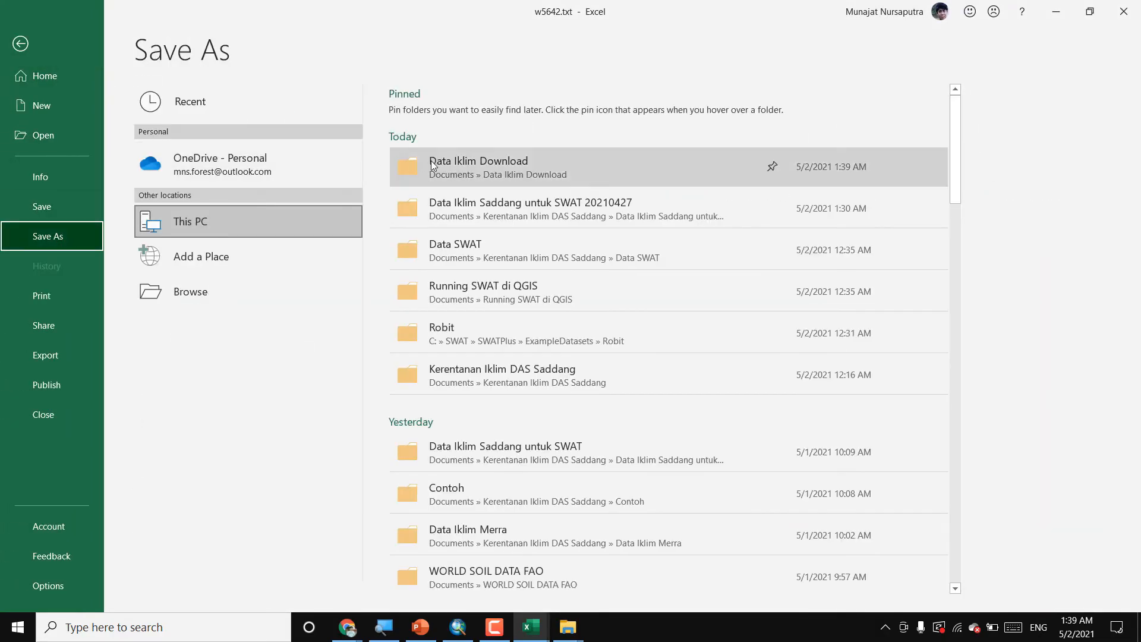
click(190, 291)
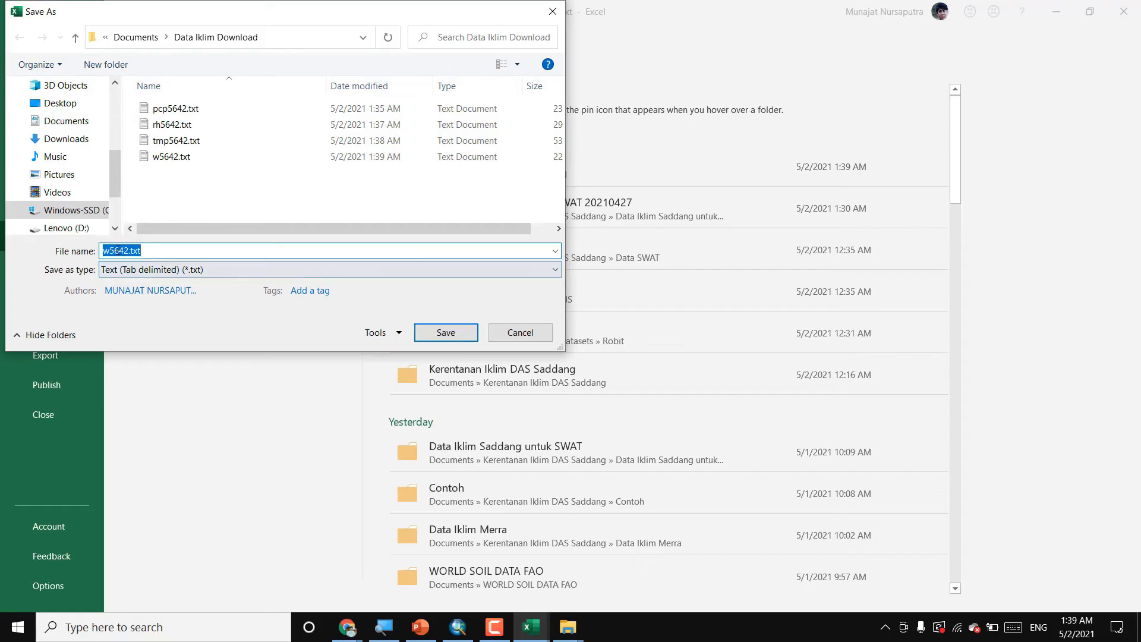
click(110, 250)
text(s)
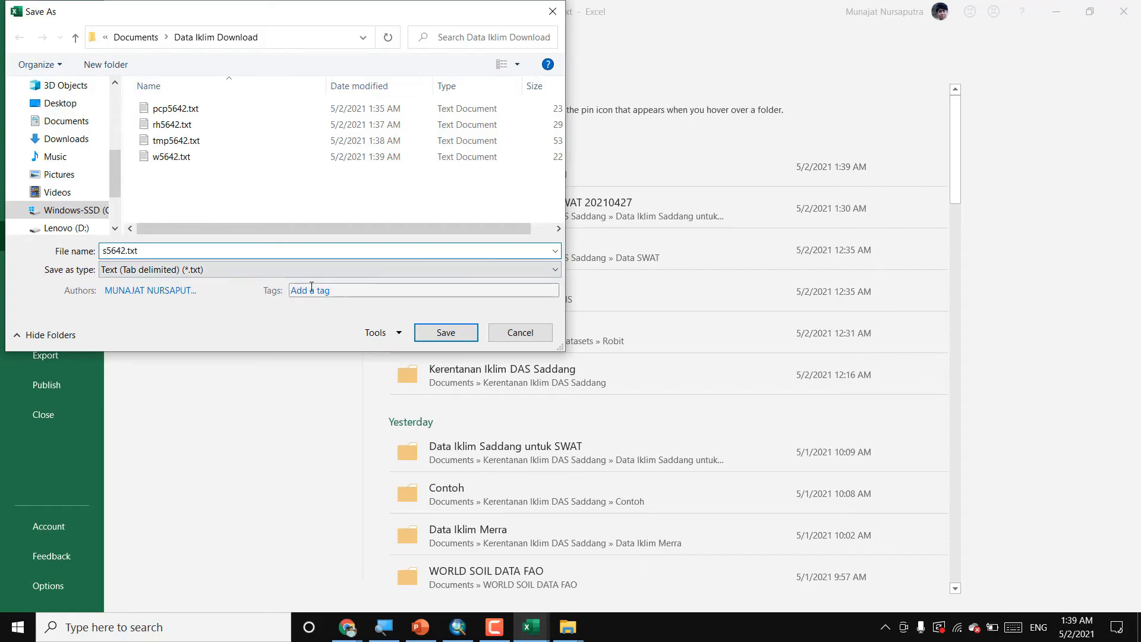
click(446, 333)
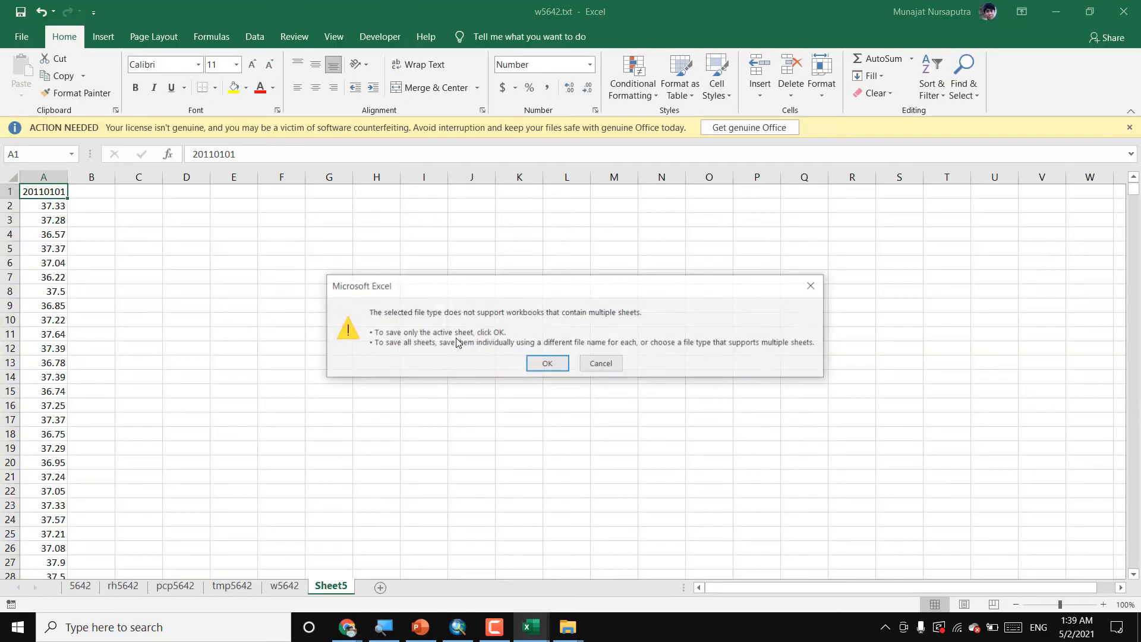
click(538, 361)
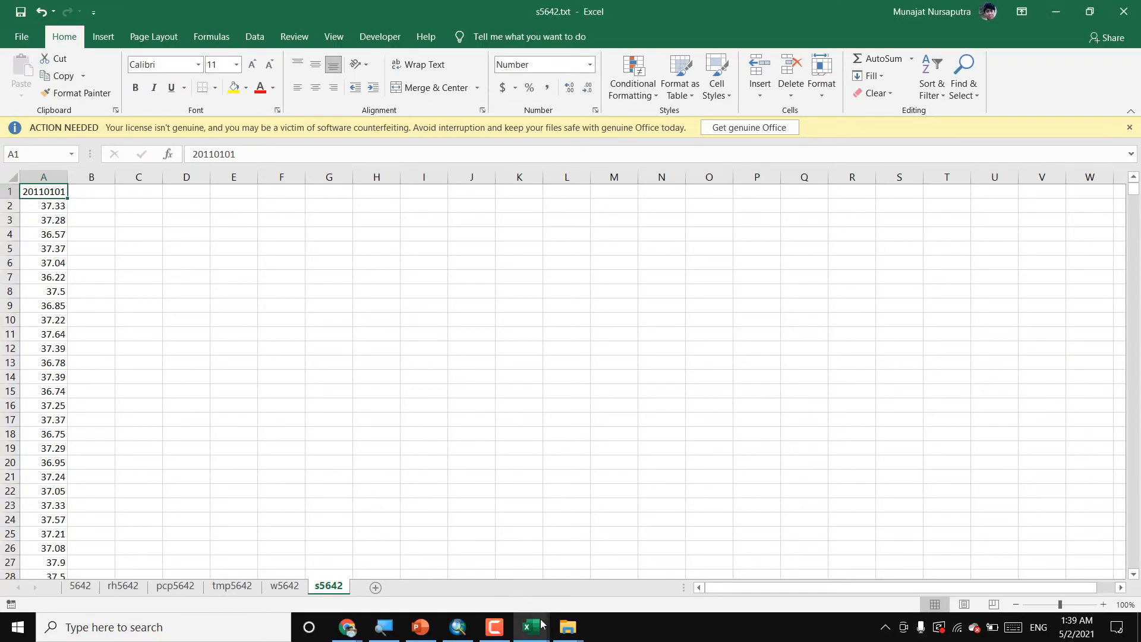
- Switch to File Explorer and review the five exported 5642 text files in the Data Iklim Download folder
mouse_move(568, 627)
click(612, 576)
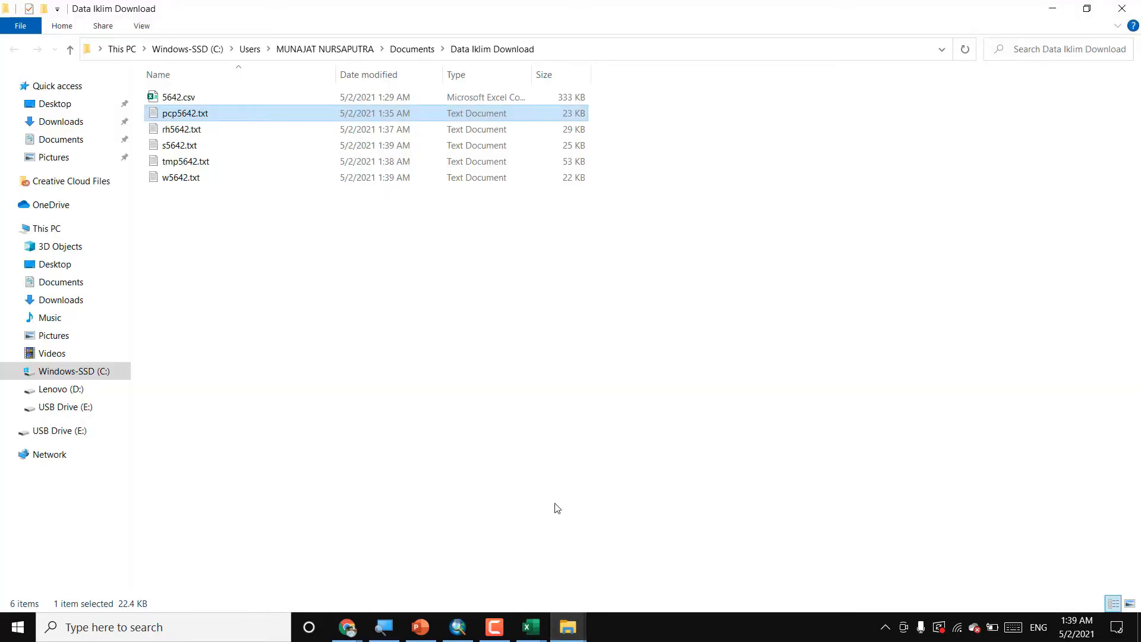
click(378, 295)
drag(628, 239, 435, 111)
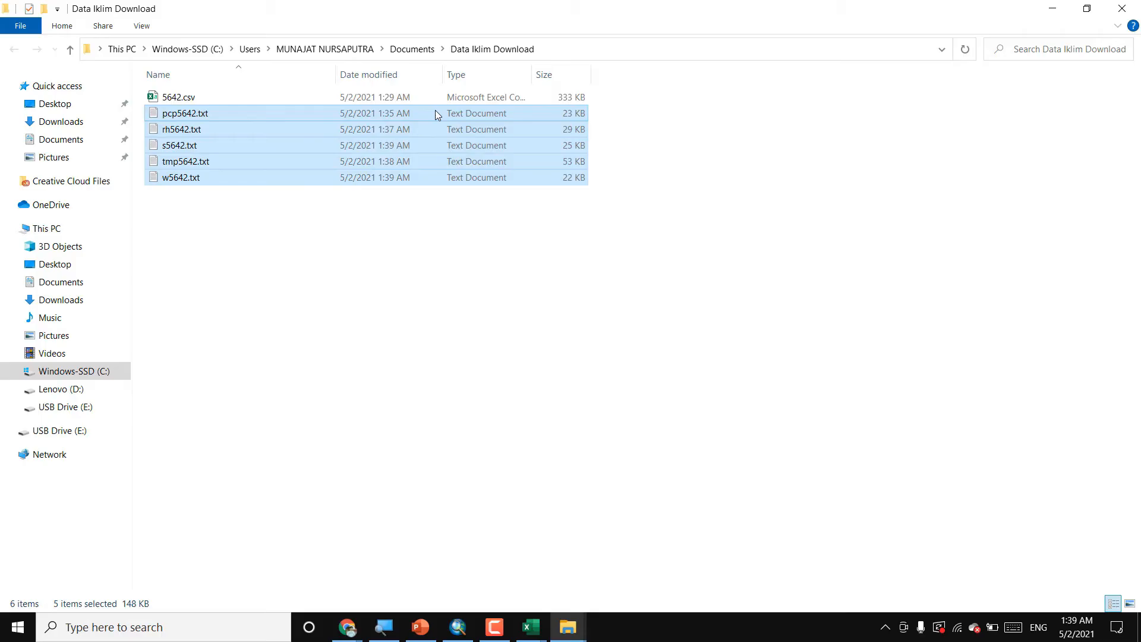
click(595, 355)
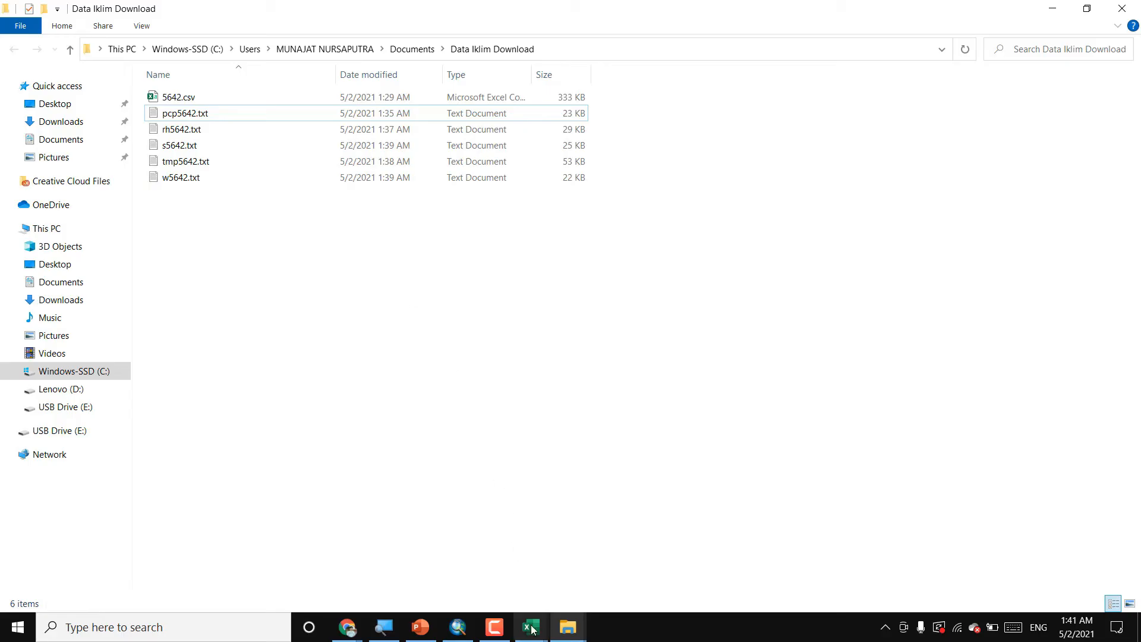
- Switch to the pcp.txt workbook in Excel, widen column A and examine how its station list is laid out
mouse_move(531, 627)
click(500, 582)
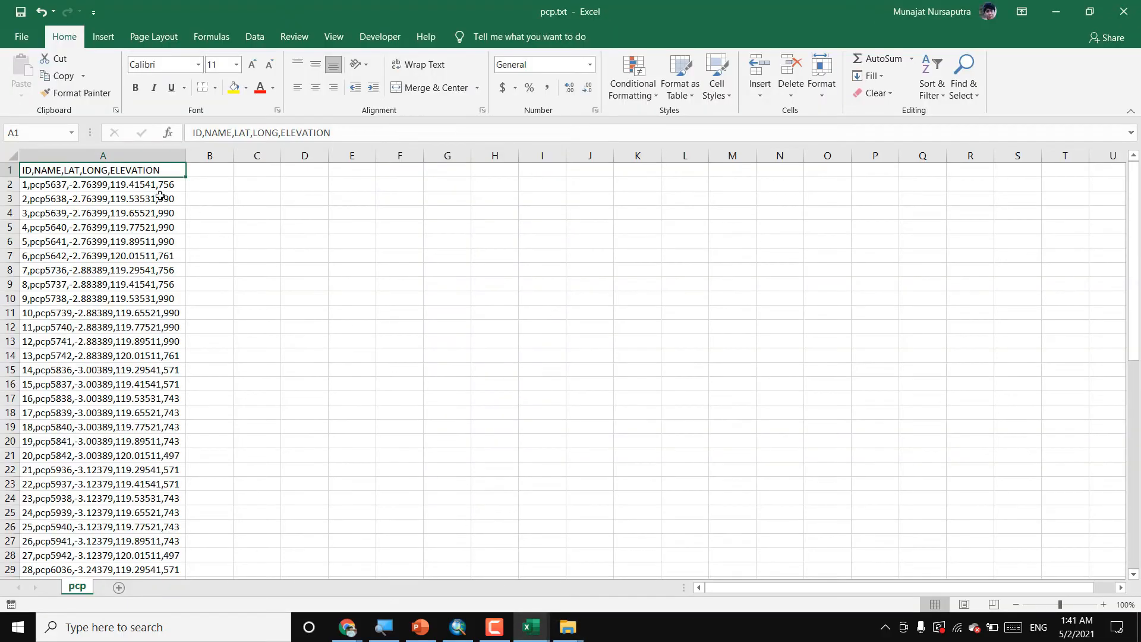
drag(186, 156, 232, 158)
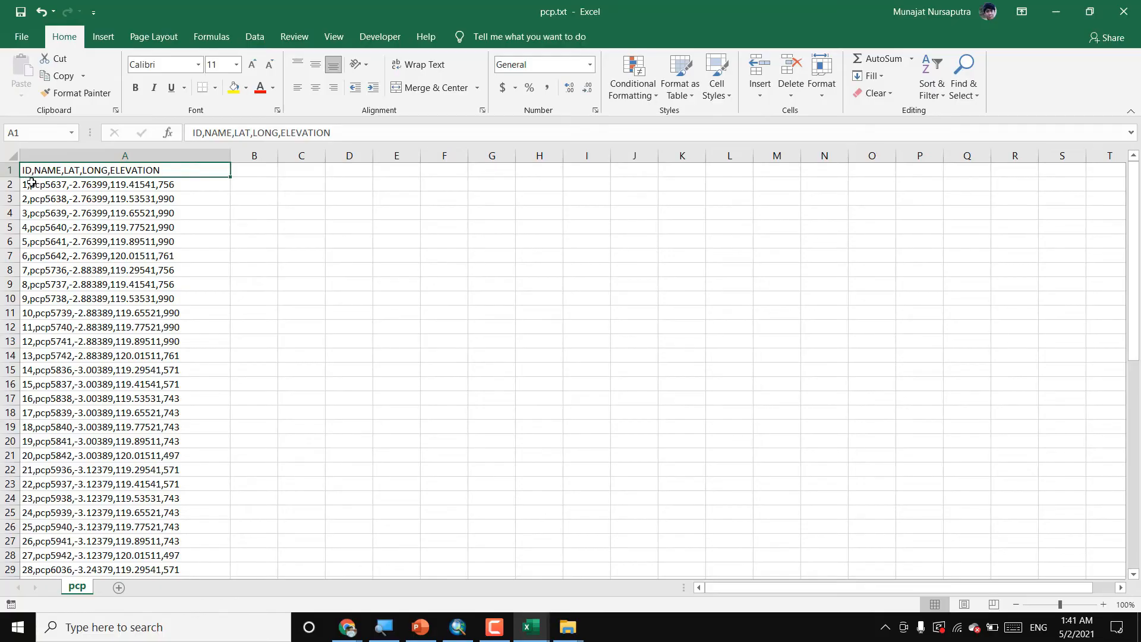
scroll(31, 326, down, 1)
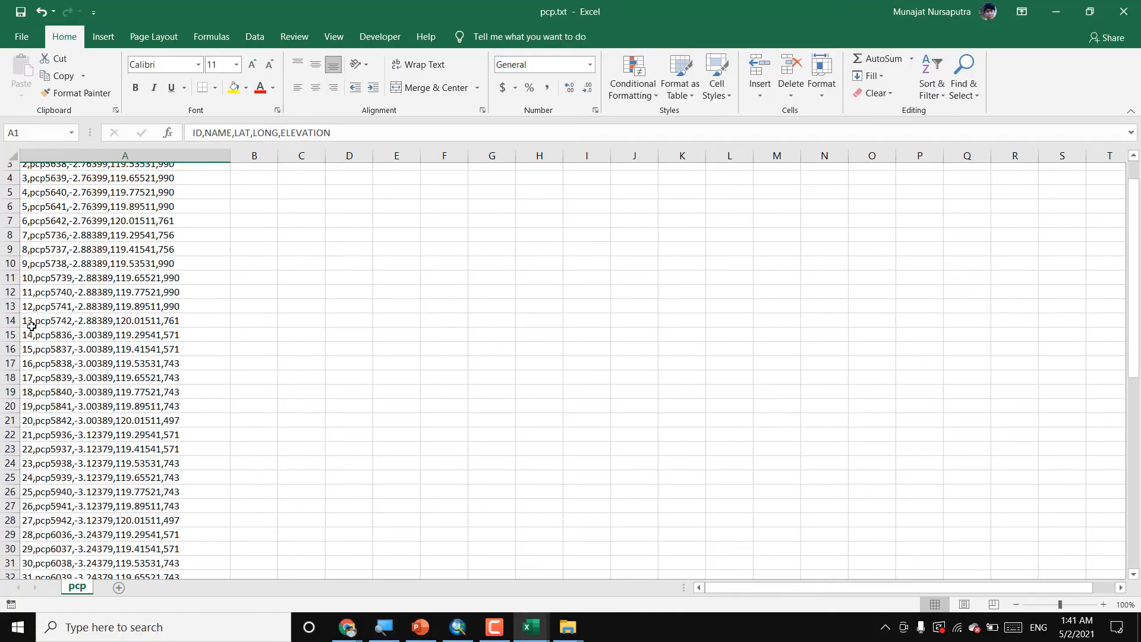
scroll(32, 326, down, 2)
scroll(36, 321, up, 3)
scroll(38, 316, down, 7)
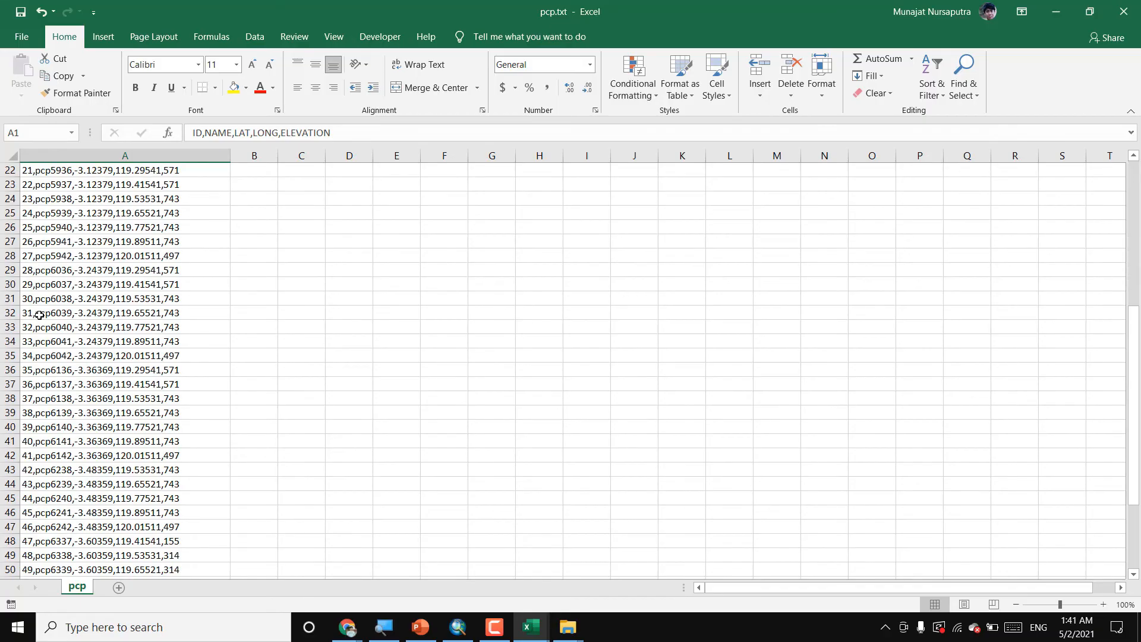
scroll(39, 314, down, 9)
scroll(39, 315, up, 7)
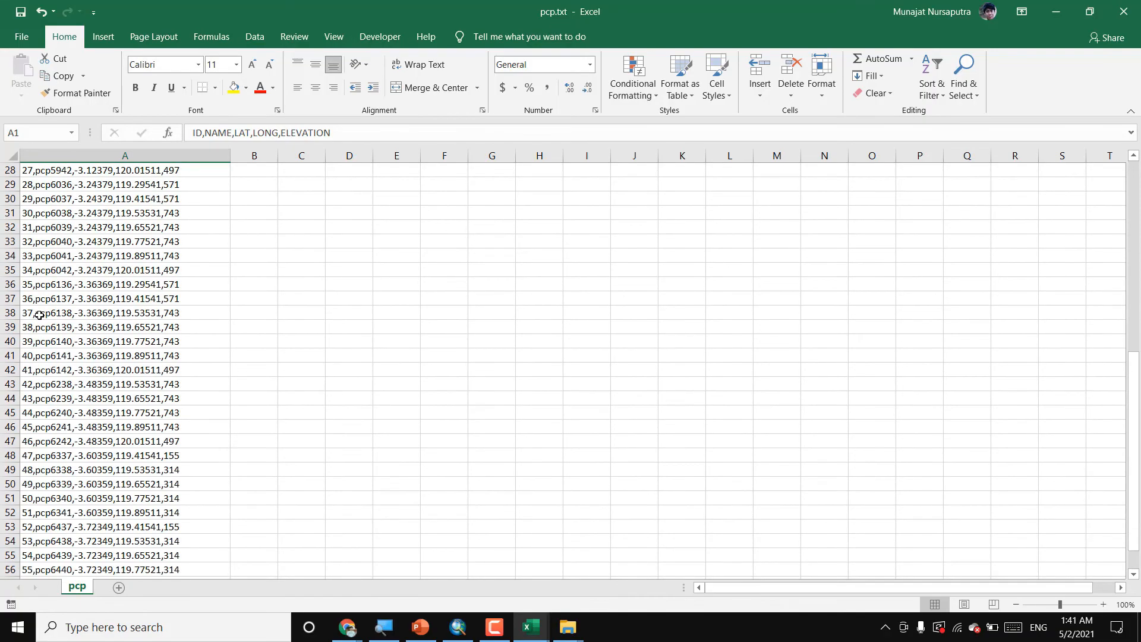
scroll(39, 315, up, 9)
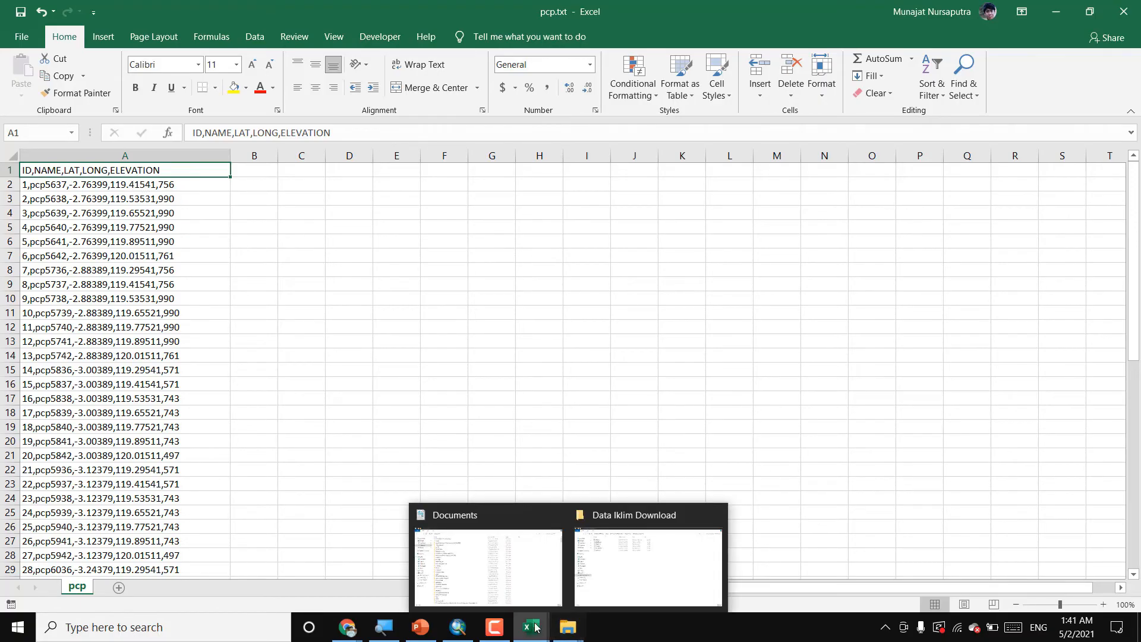
- Check the location and elevation lines in the header of the 5642 sheet in the s5642.txt workbook
mouse_move(535, 627)
click(571, 588)
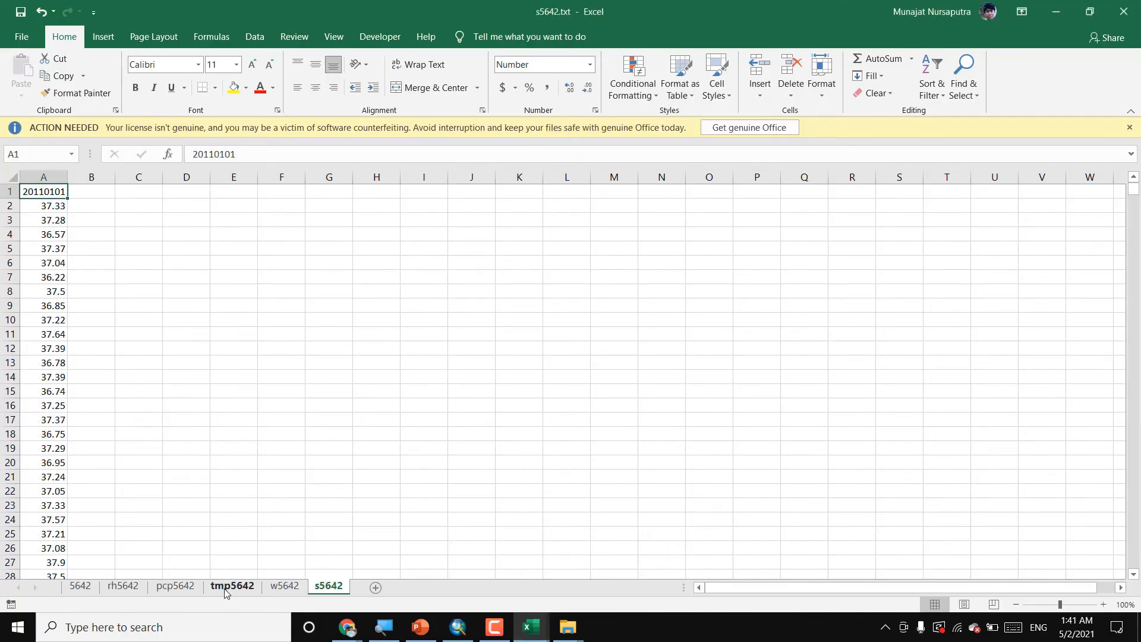
click(81, 587)
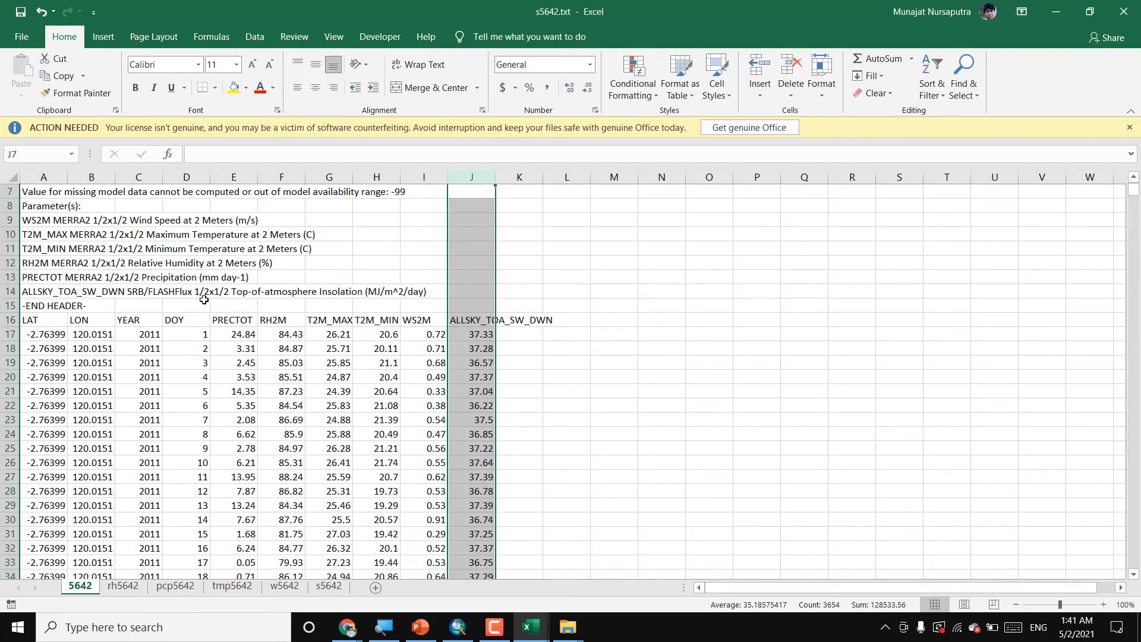
ctrl+scroll(133, 282, up, 1)
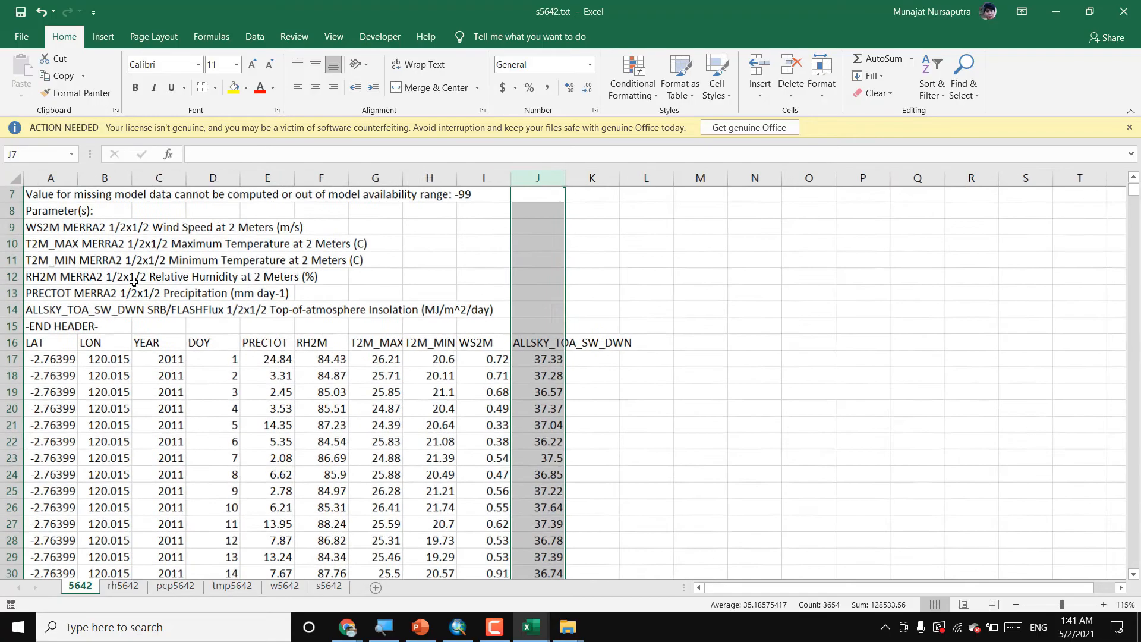
scroll(178, 294, up, 2)
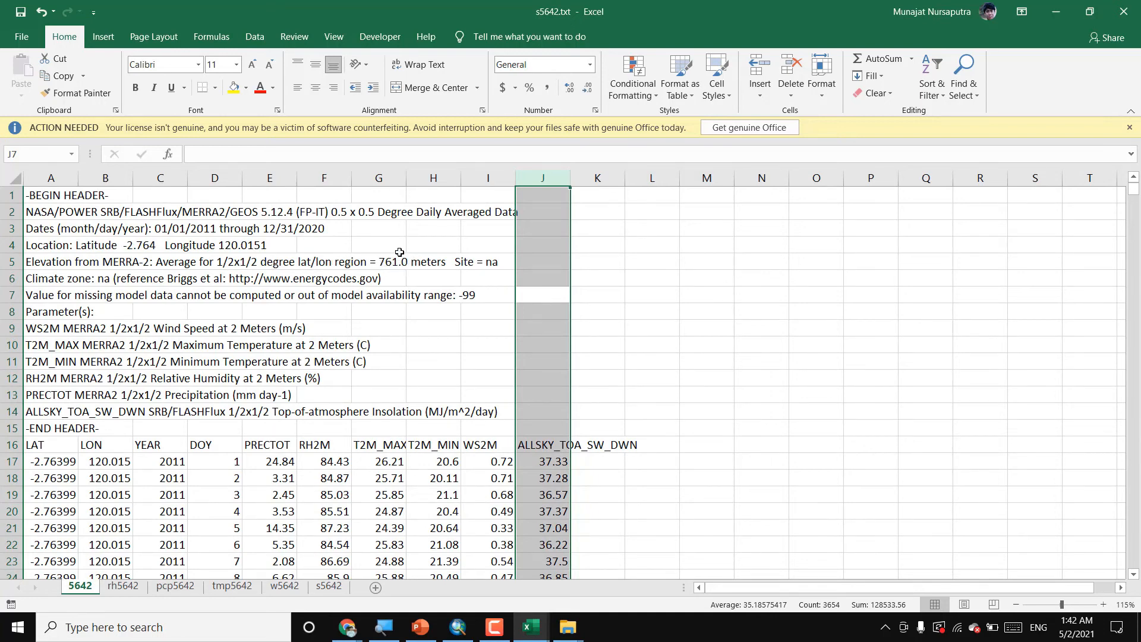
- Copy the ID,NAME,LAT,LONG,ELEVATION header from pcp.txt into A1 of a new sheet in that workbook and widen column A
mouse_move(530, 627)
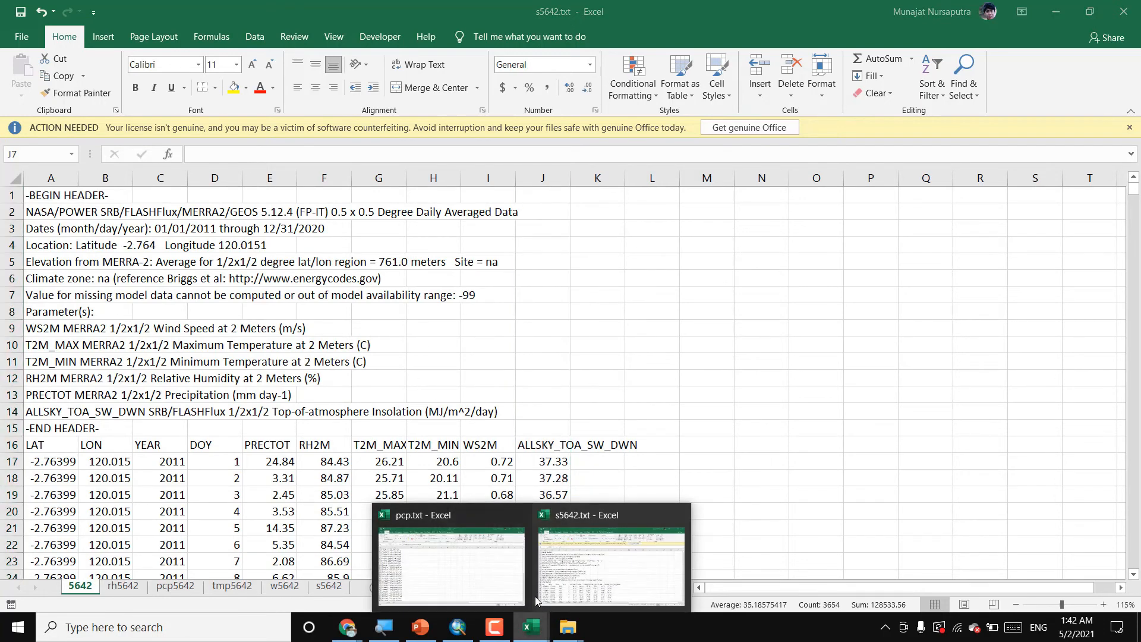
click(496, 562)
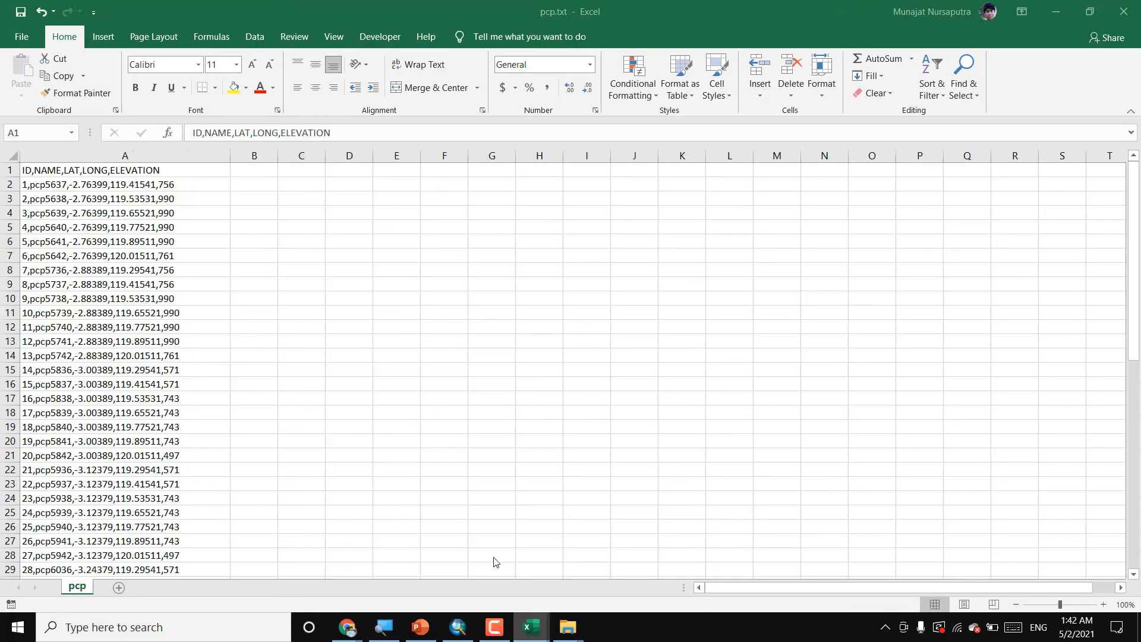
click(9, 198)
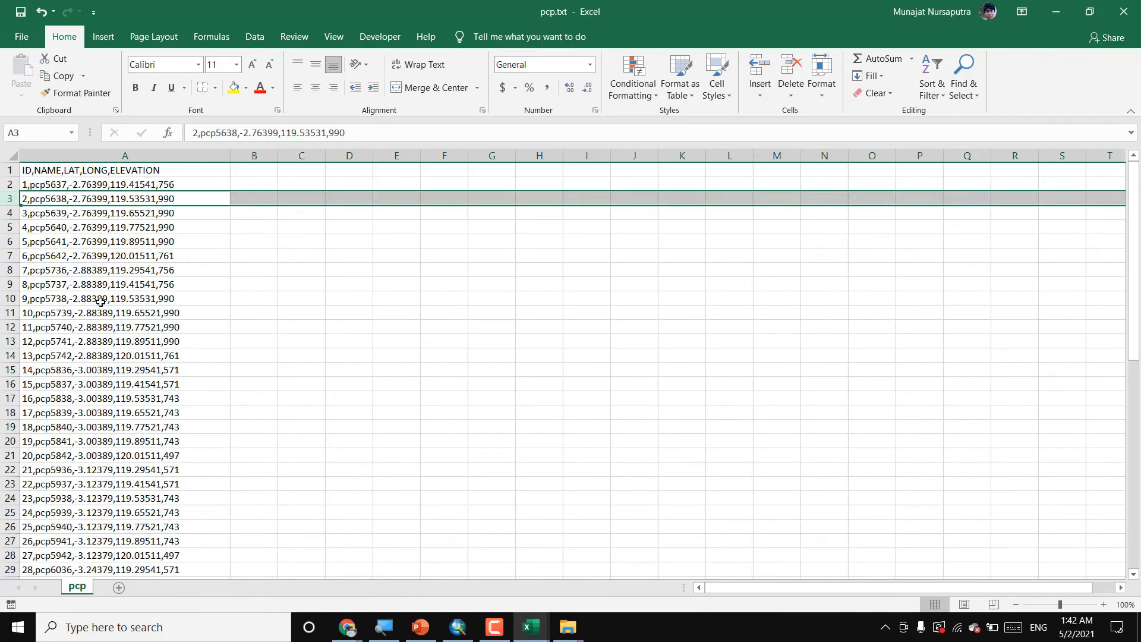
click(75, 171)
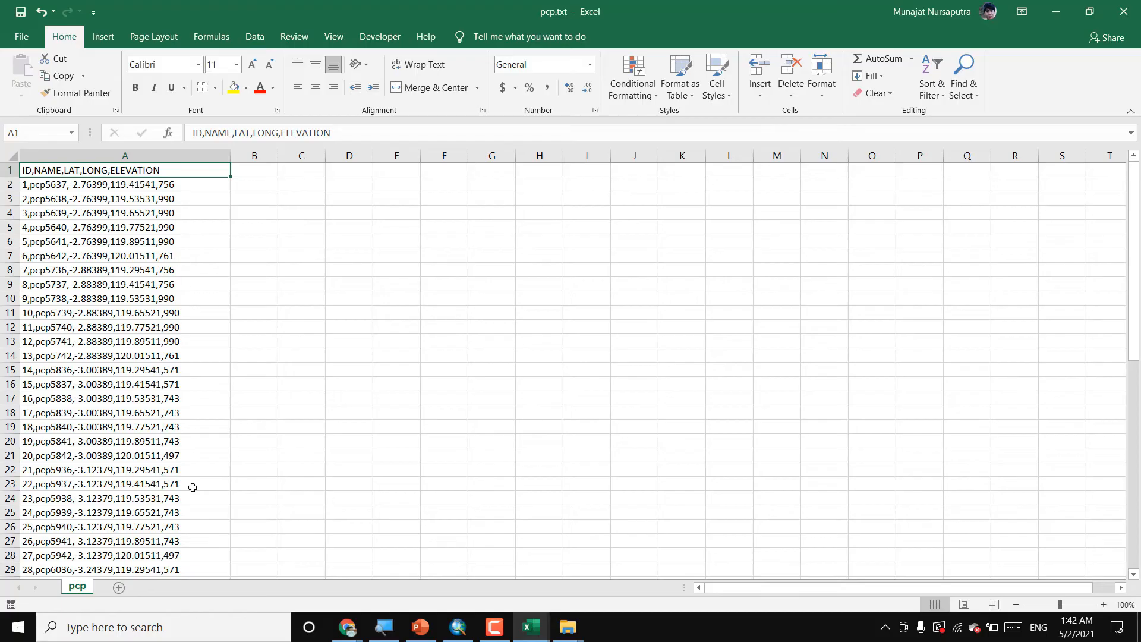
key(ctrl+c)
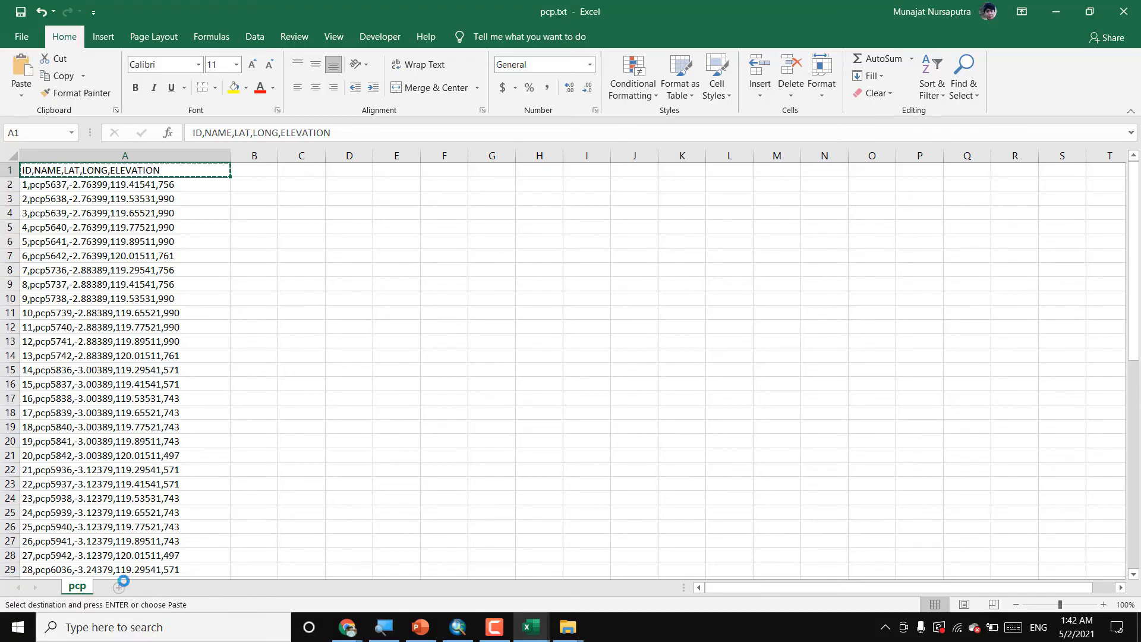
click(119, 587)
key(ctrl+v)
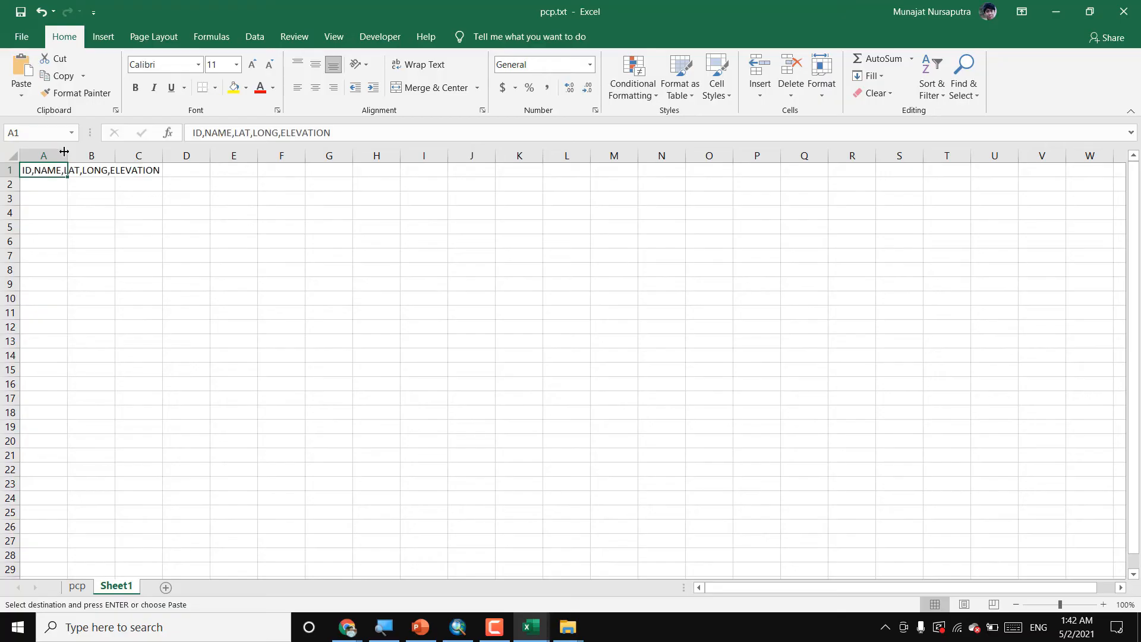
drag(68, 153, 247, 153)
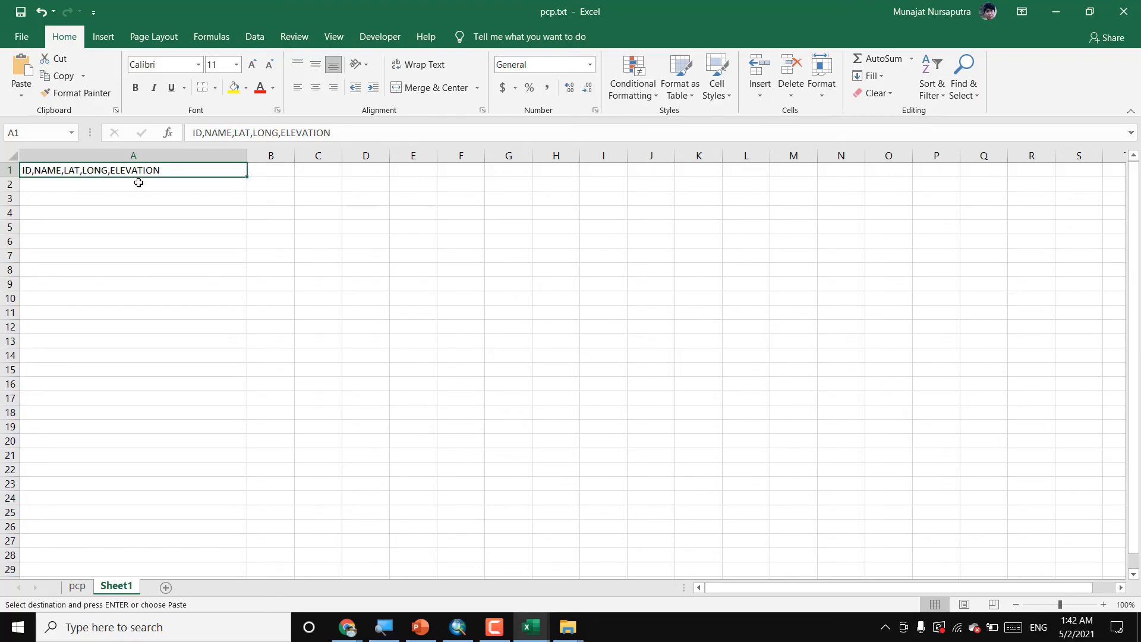
- Enter 1,pcp5642, in A2 of the new sheet and append the latitude -2.764, copied from the location line in the s5642.txt workbook
click(101, 184)
text(1,pcp5642,)
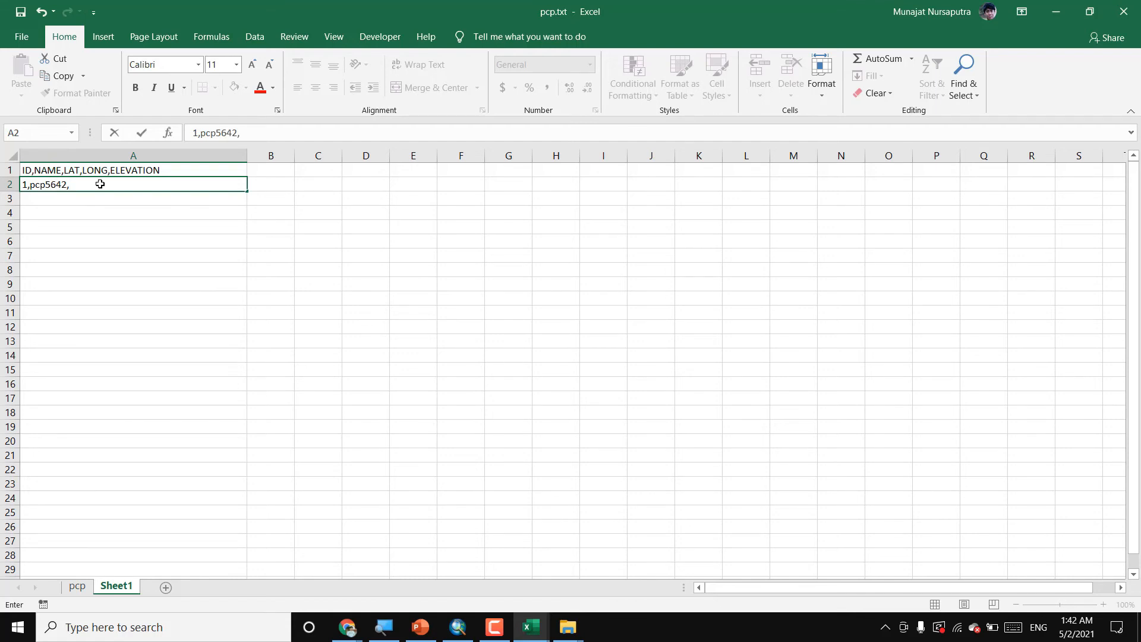
click(531, 627)
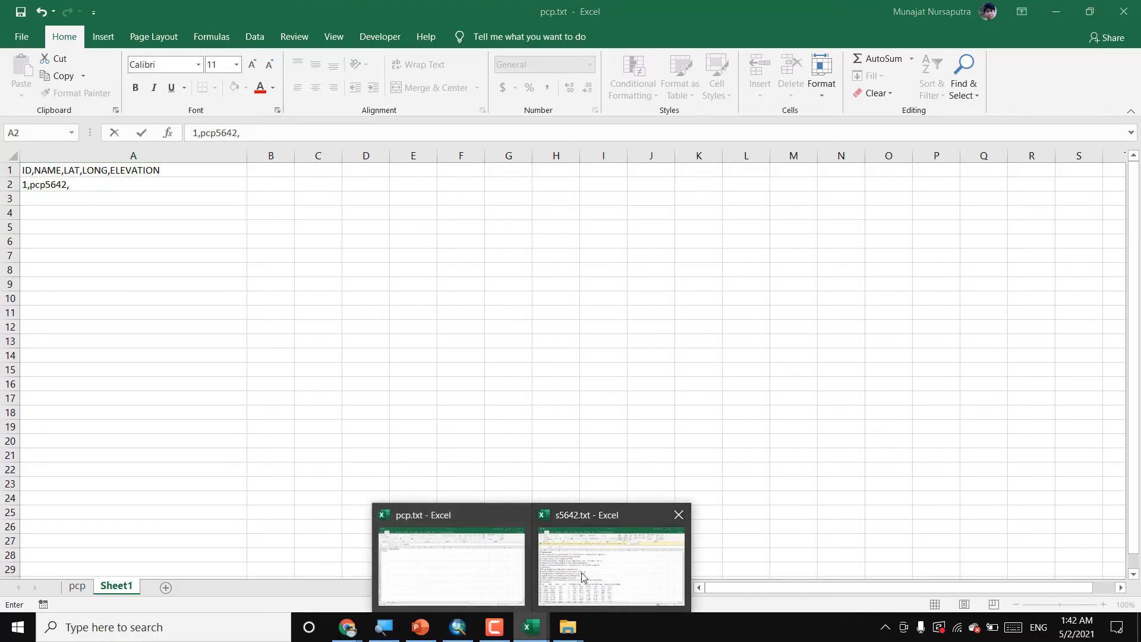
click(582, 577)
click(130, 244)
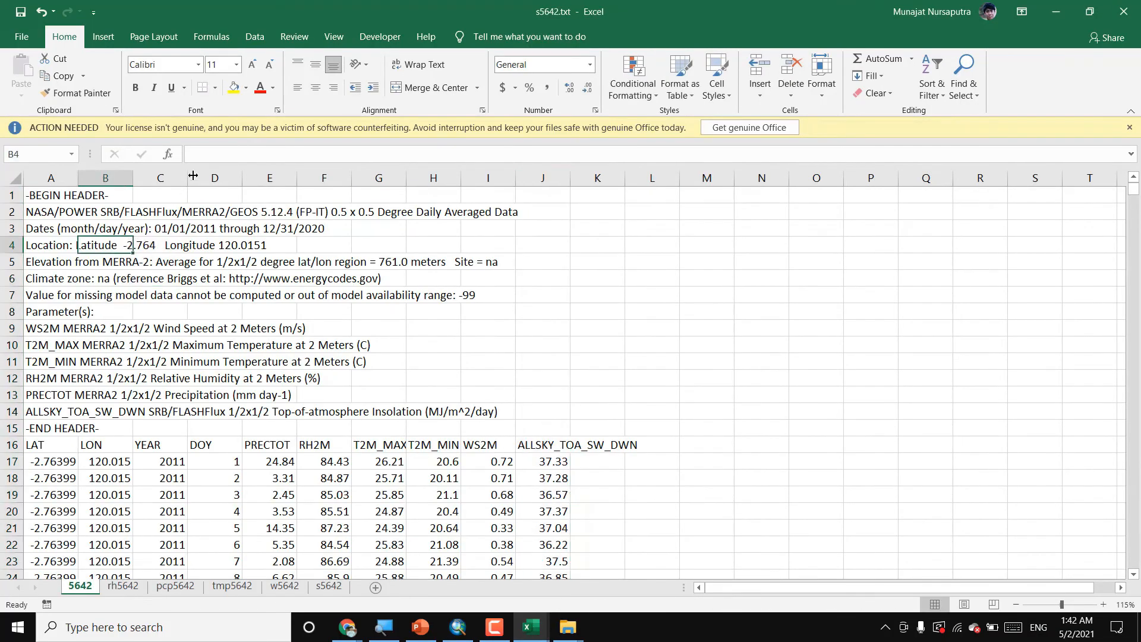
click(38, 244)
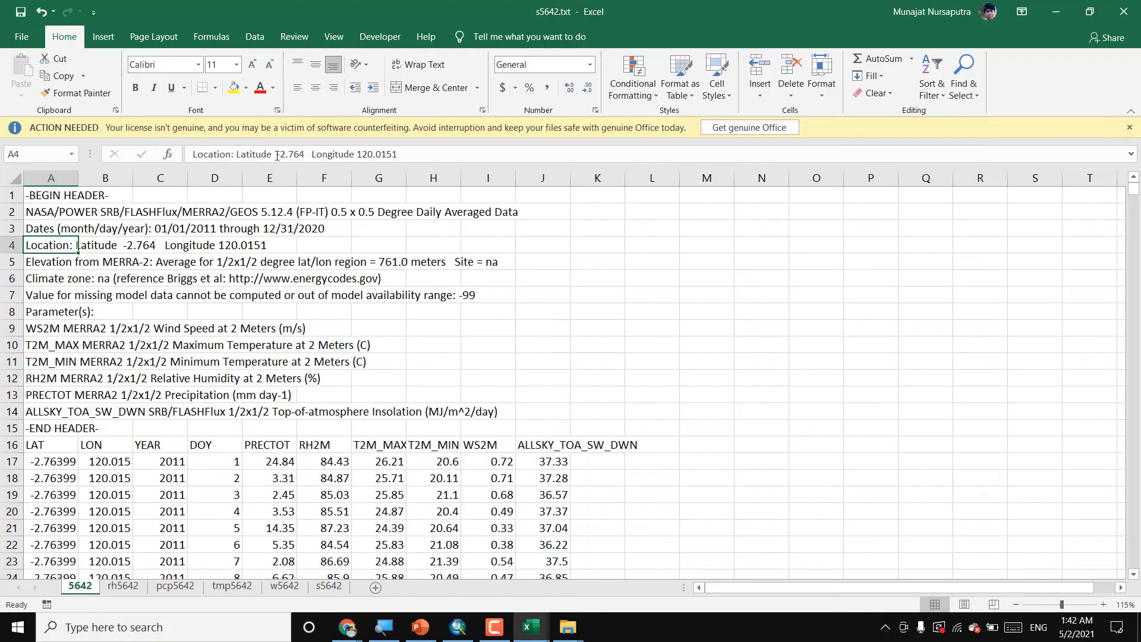
drag(277, 154, 304, 155)
key(ctrl+c)
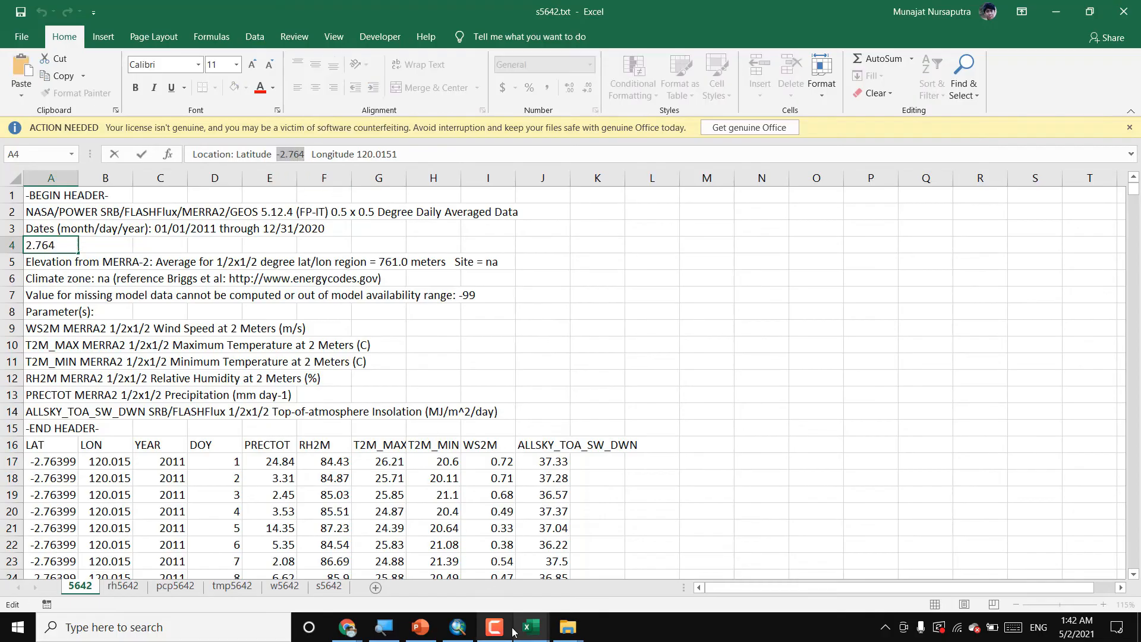
mouse_move(533, 619)
click(501, 575)
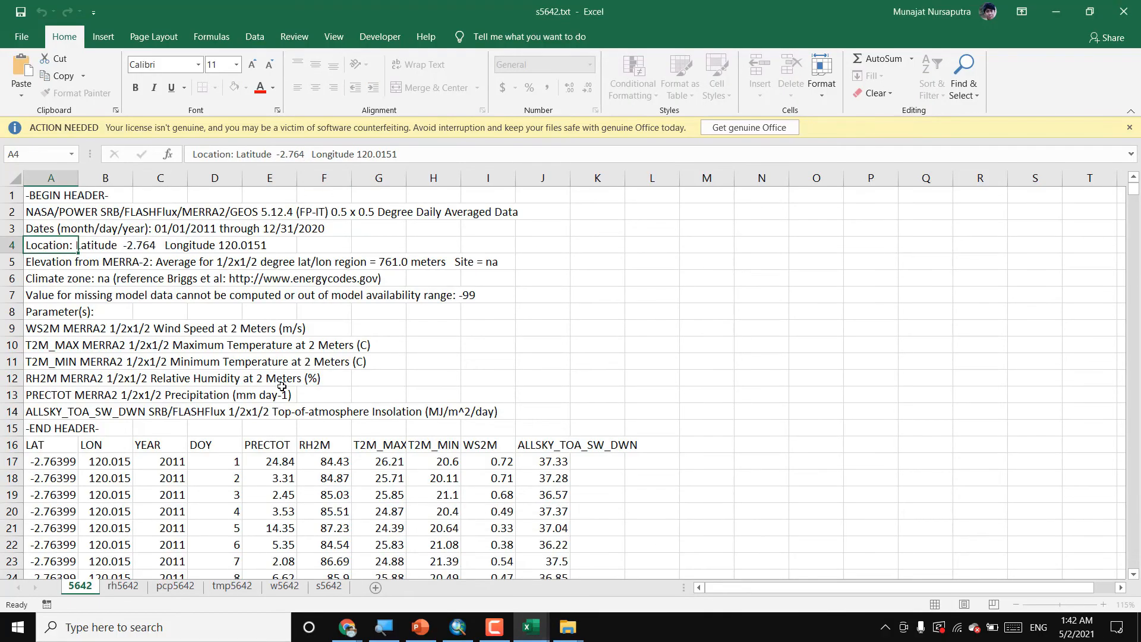
double_click(90, 185)
key(ctrl+v)
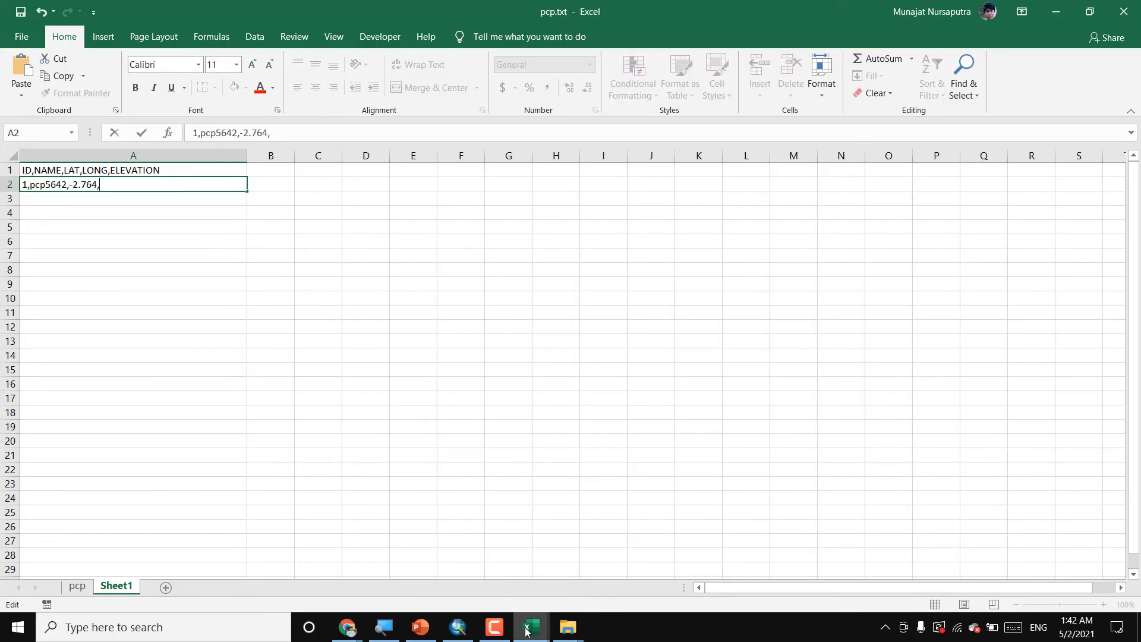
- Append the longitude 120.0151 and a comma to the station row in A2, copying the value from the s5642.txt location line
key(alt+Tab)
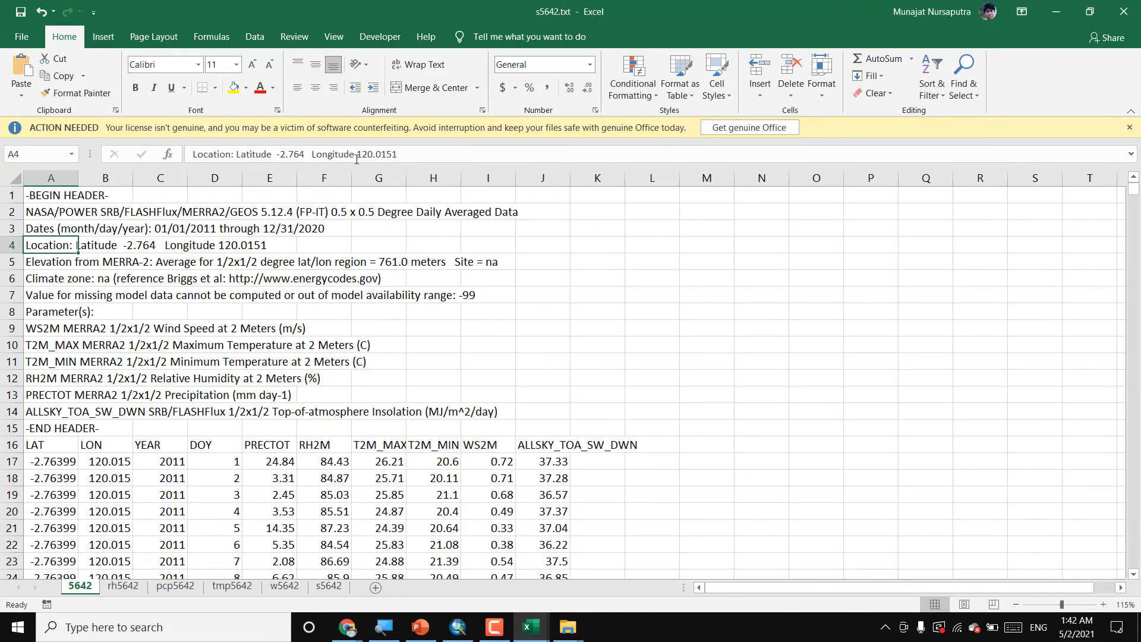
double_click(360, 154)
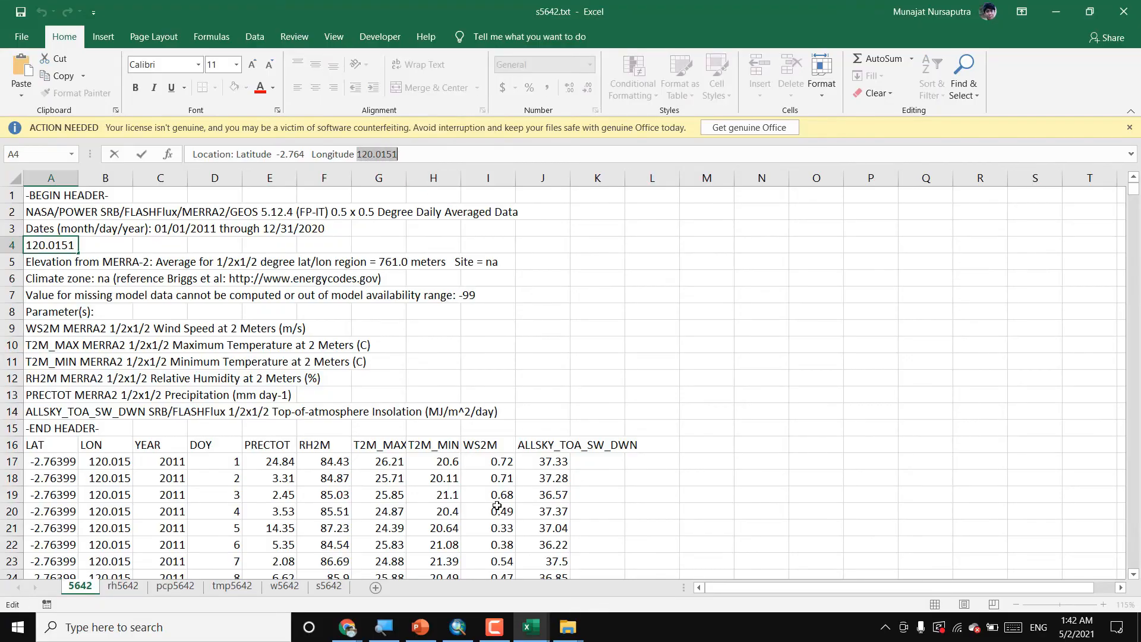
mouse_move(537, 631)
click(465, 573)
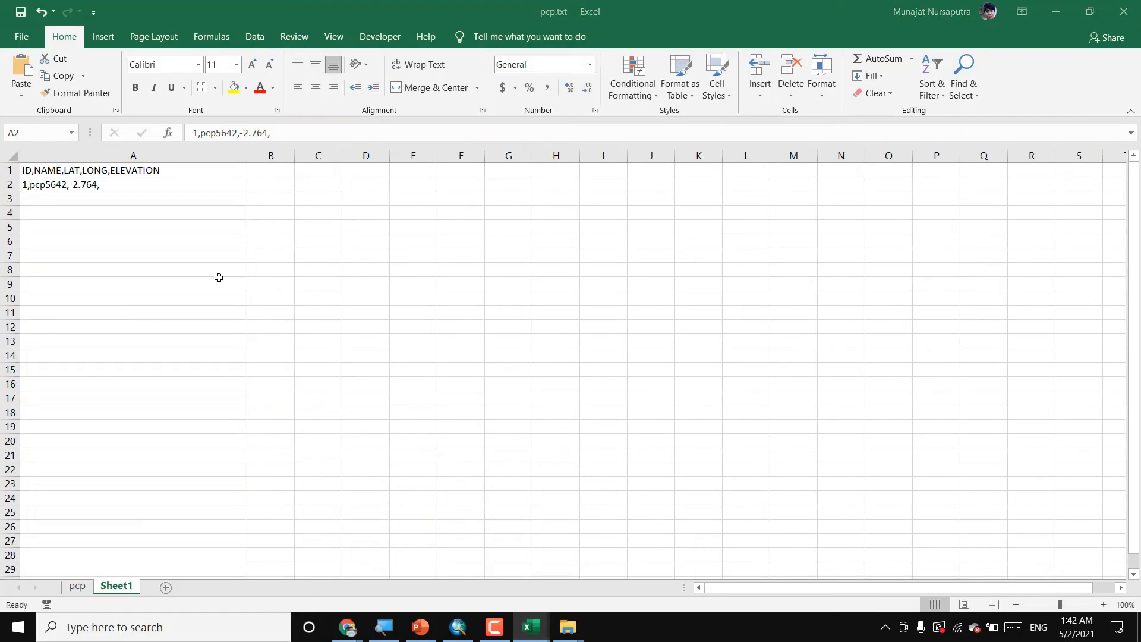
key(ctrl+v)
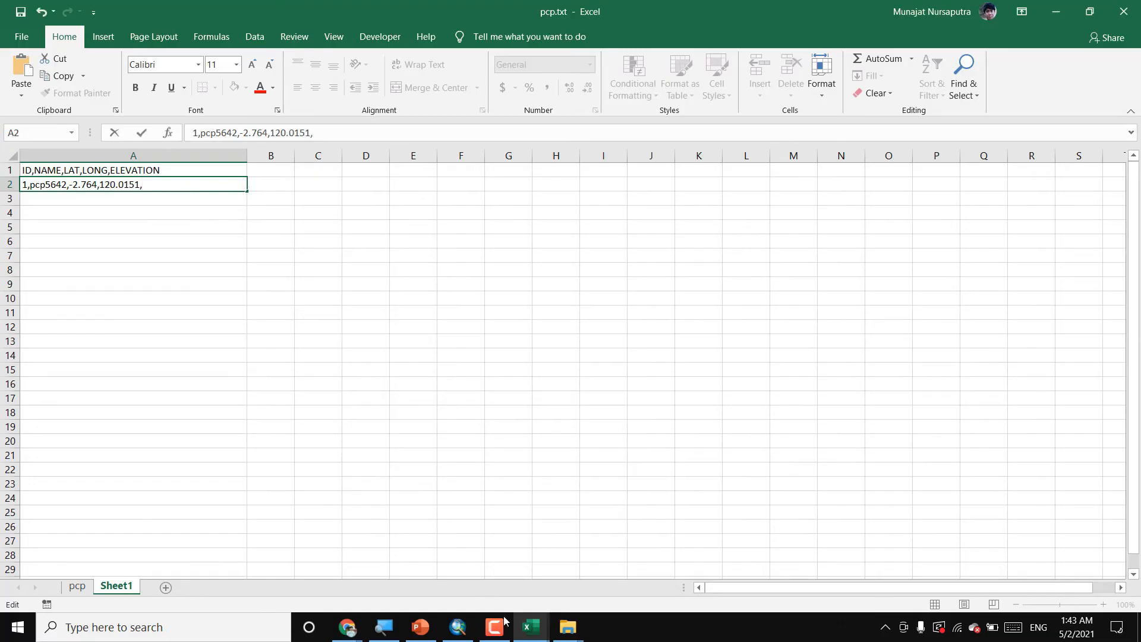
- Complete the station row in A2 with the elevation 761.0, copied from the elevation line in the s5642.txt workbook
click(529, 628)
click(571, 585)
click(58, 266)
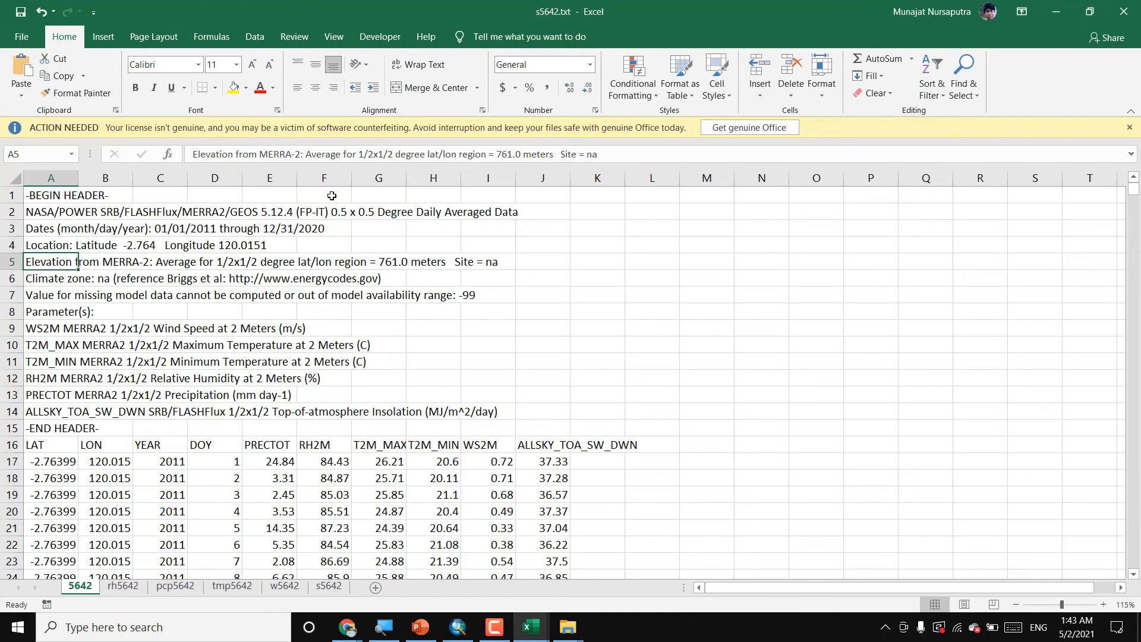
drag(500, 154, 522, 154)
mouse_move(535, 625)
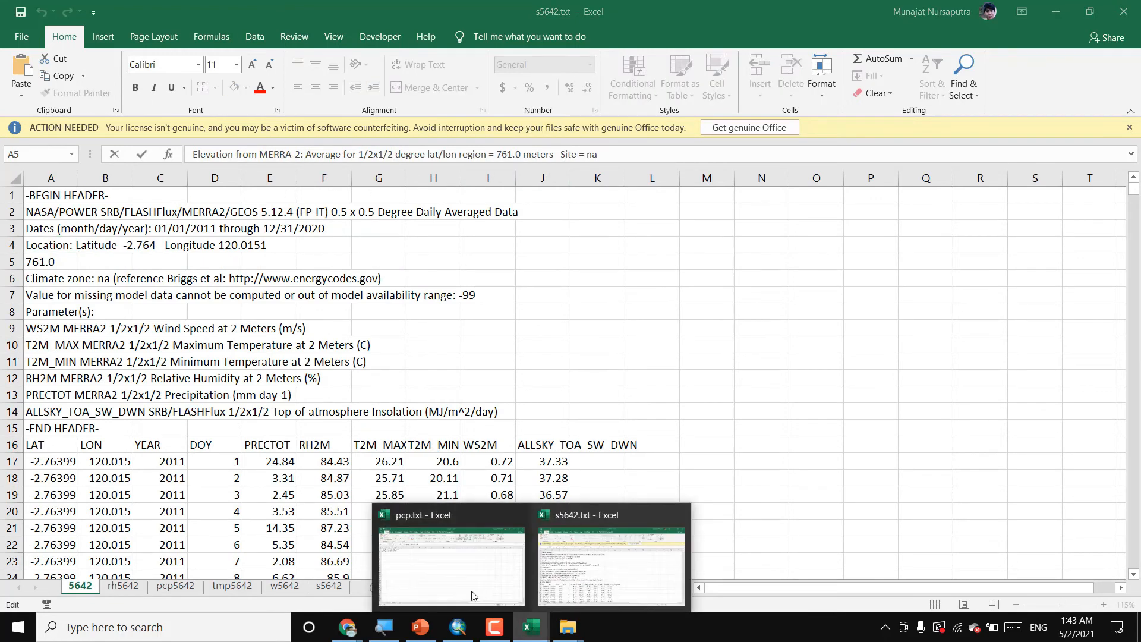
click(448, 579)
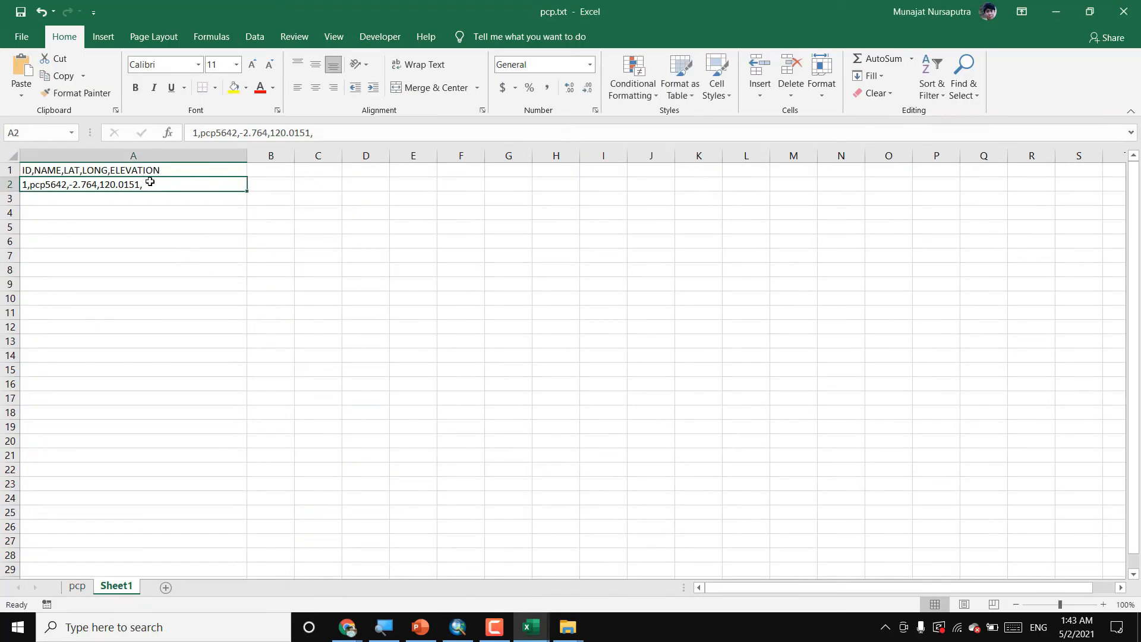
double_click(149, 182)
key(ctrl+v)
click(155, 226)
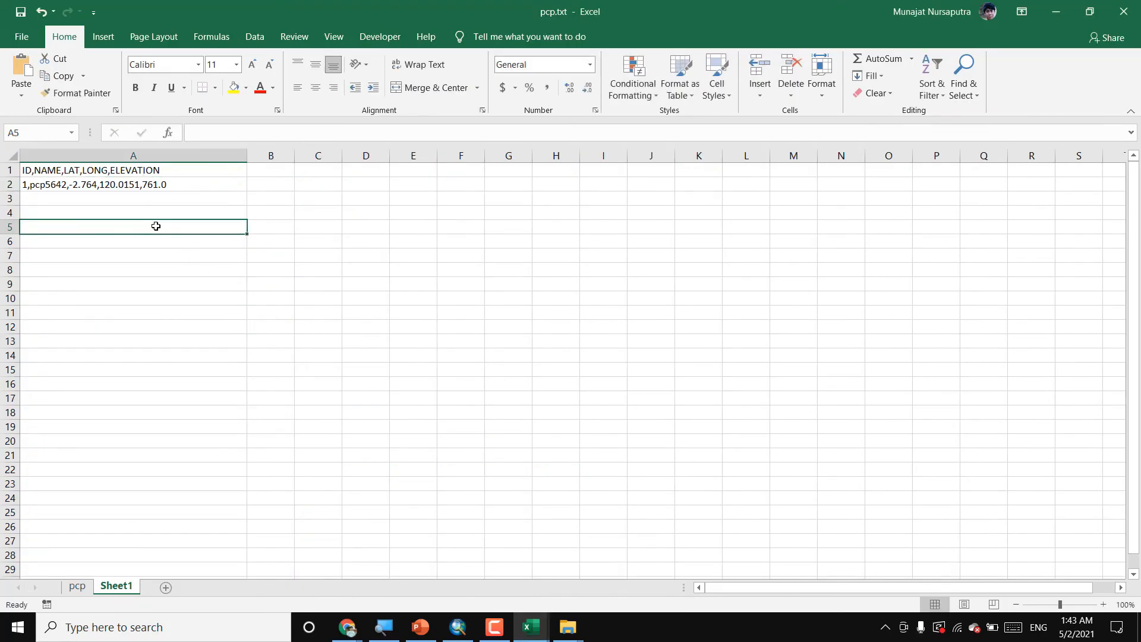
- Compare the new station row on Sheet1 with the station list on the pcp sheet
click(89, 587)
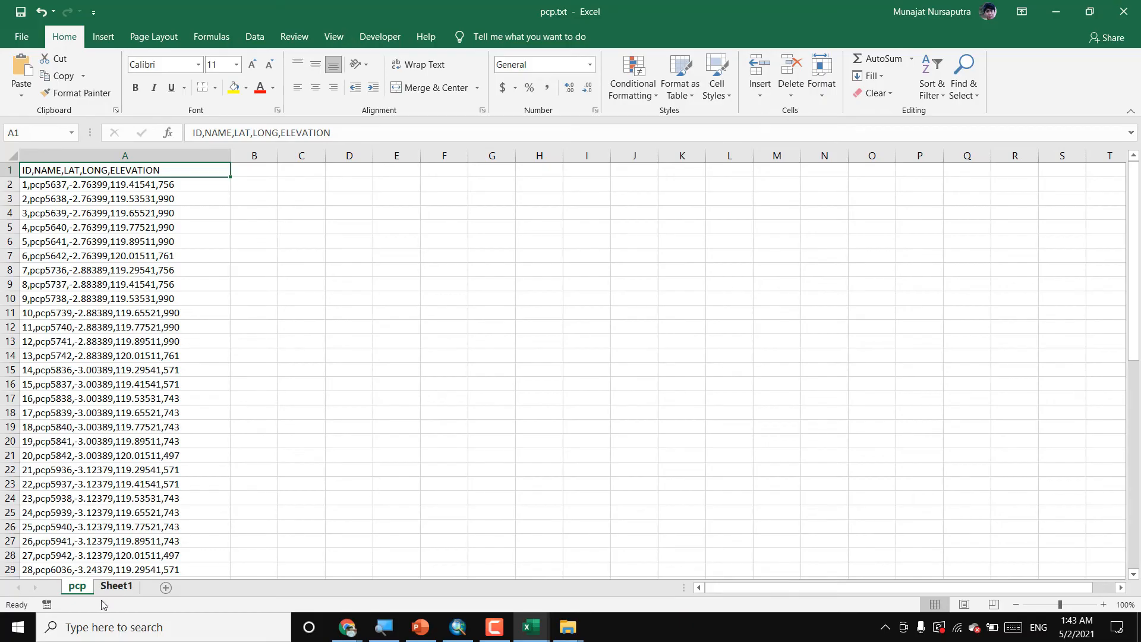
click(117, 586)
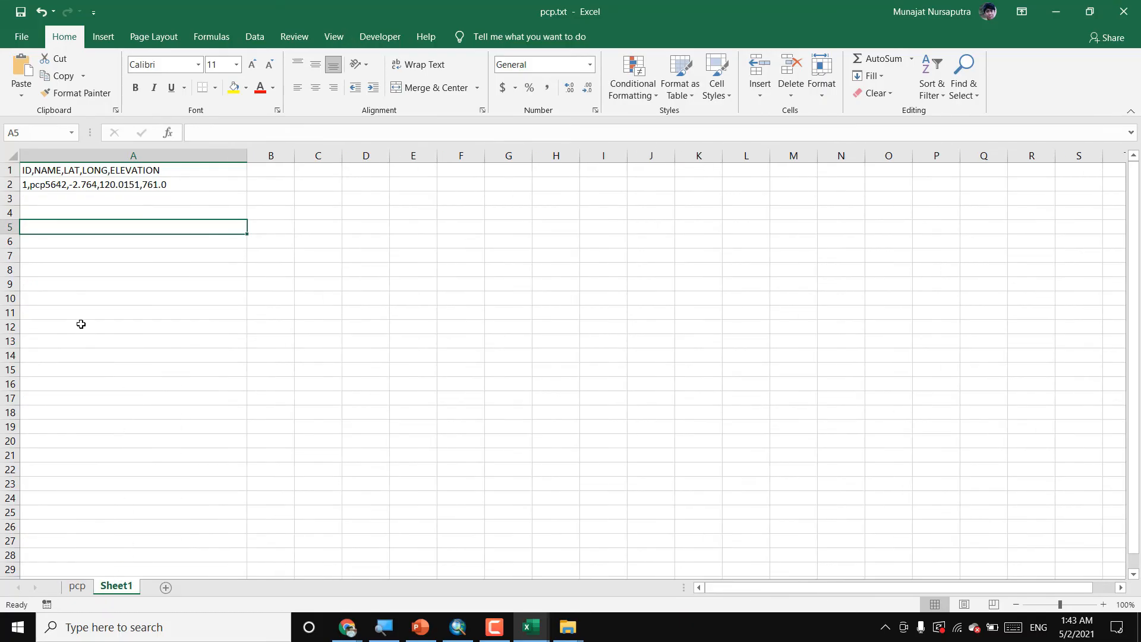
click(108, 201)
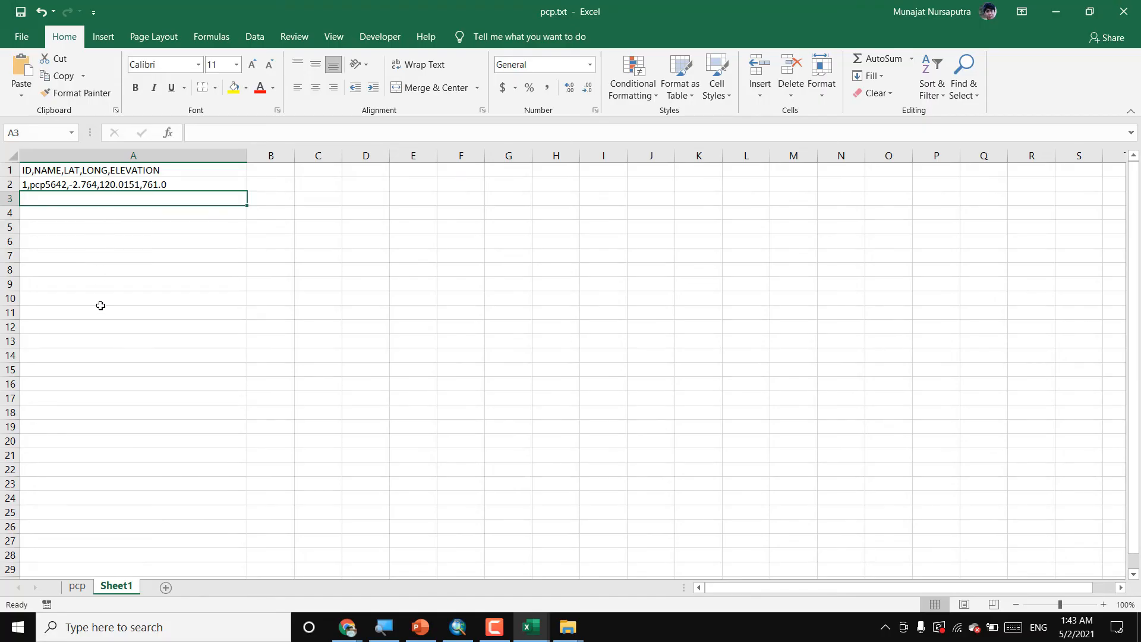
click(59, 173)
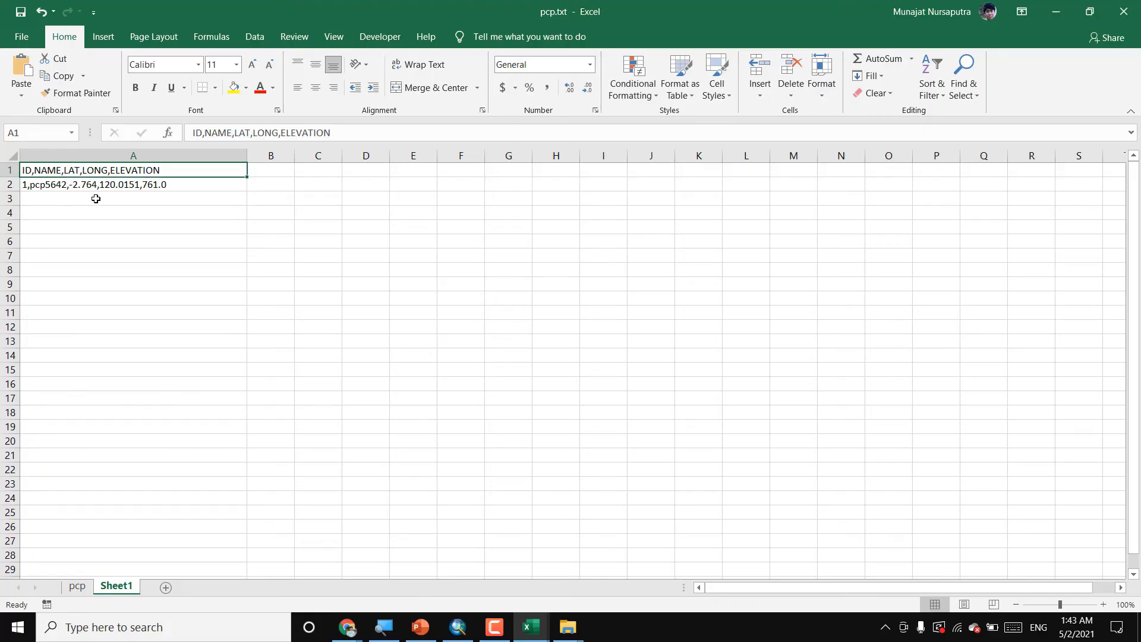
- Save Sheet1 as the tab-delimited text file pcp.txt in the Data Iklim Download folder
click(22, 37)
click(55, 235)
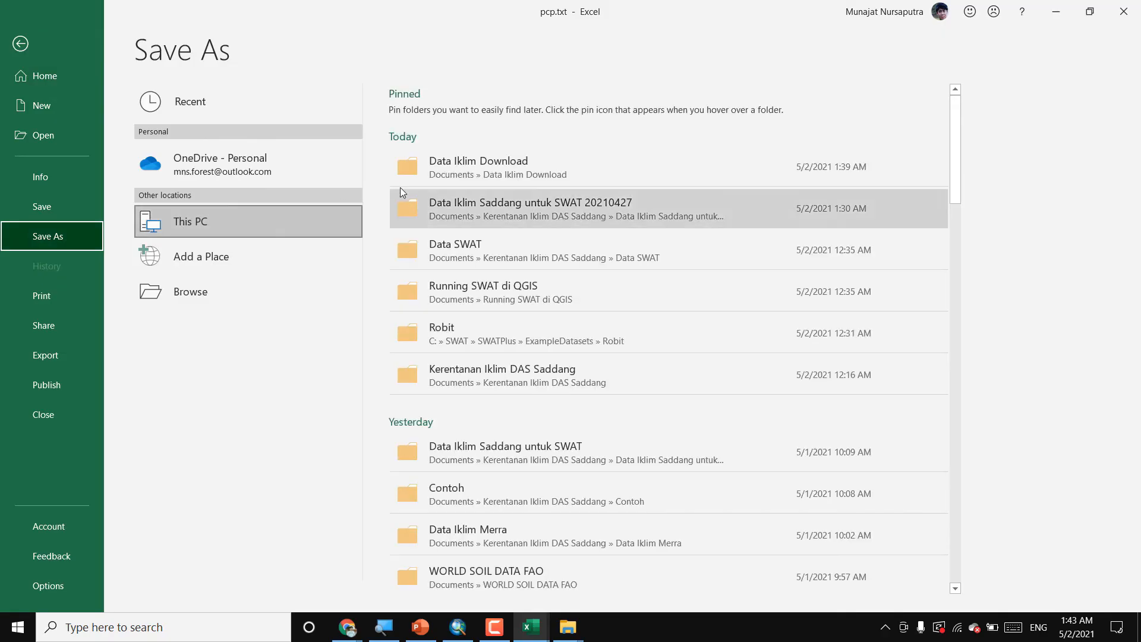
click(441, 168)
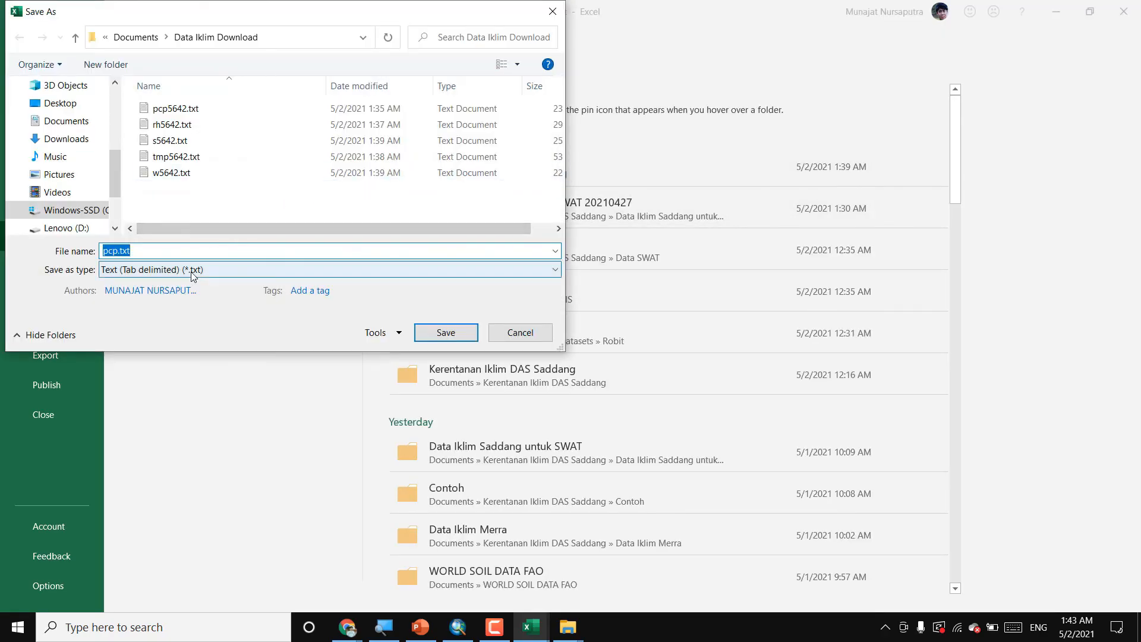
click(133, 250)
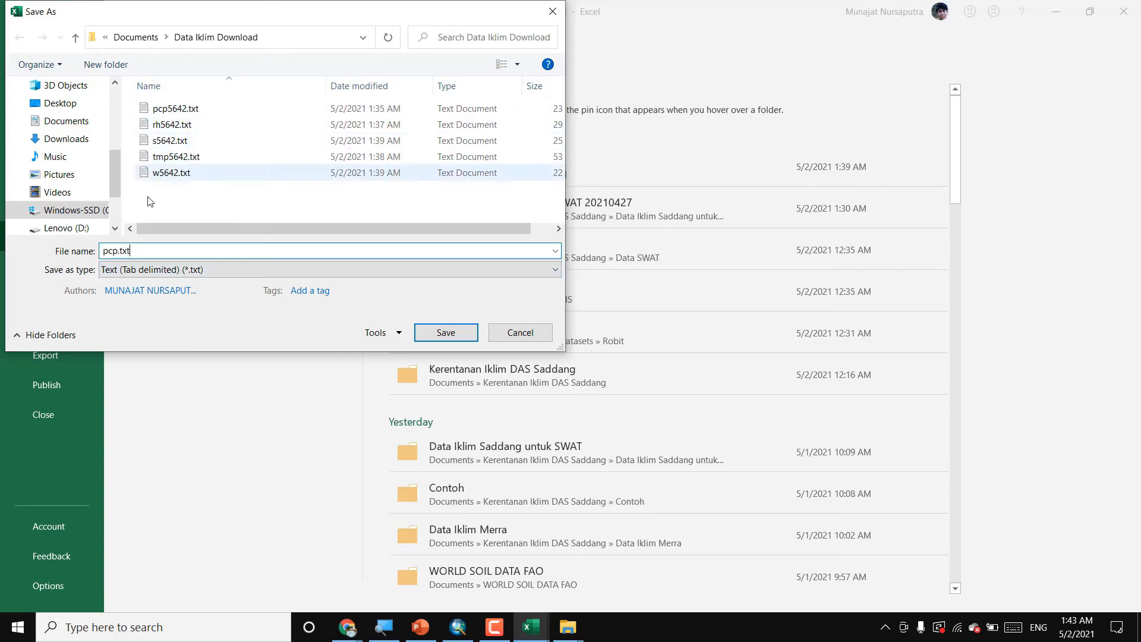
click(433, 333)
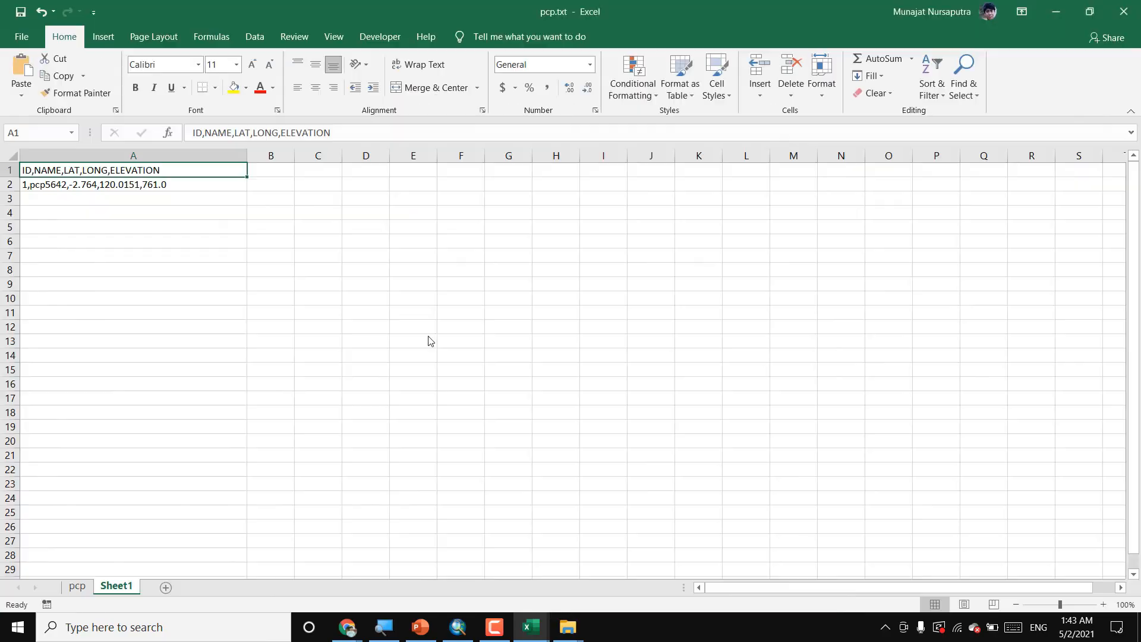
click(540, 367)
- Switch to File Explorer, open the saved pcp.txt from the Data Iklim Download folder to check its text, and close it
mouse_move(568, 625)
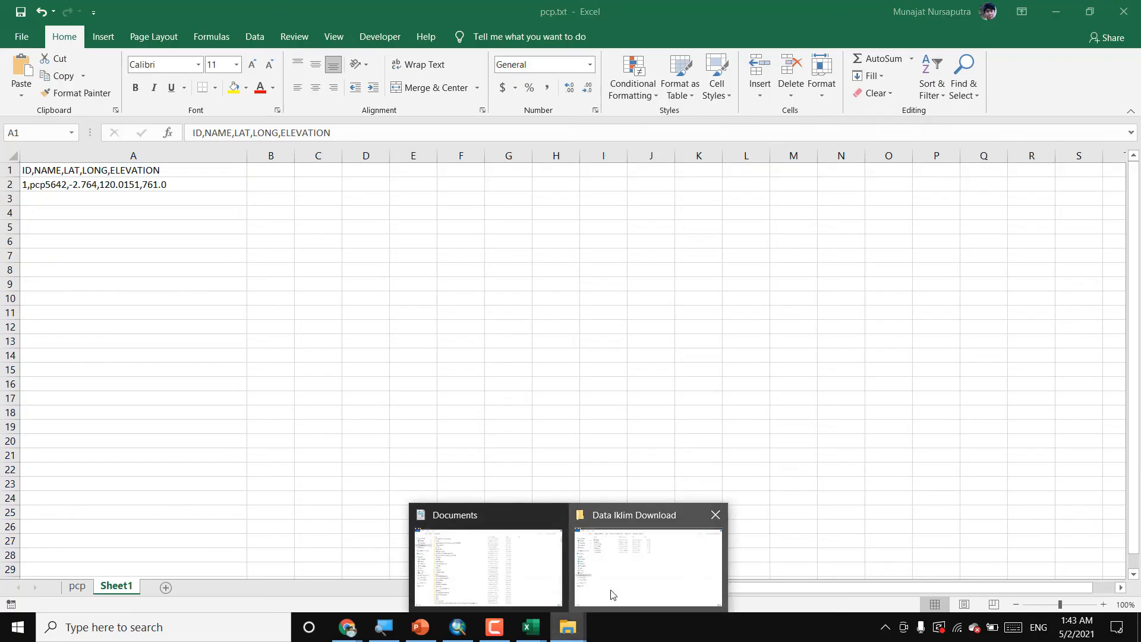
click(609, 596)
click(187, 117)
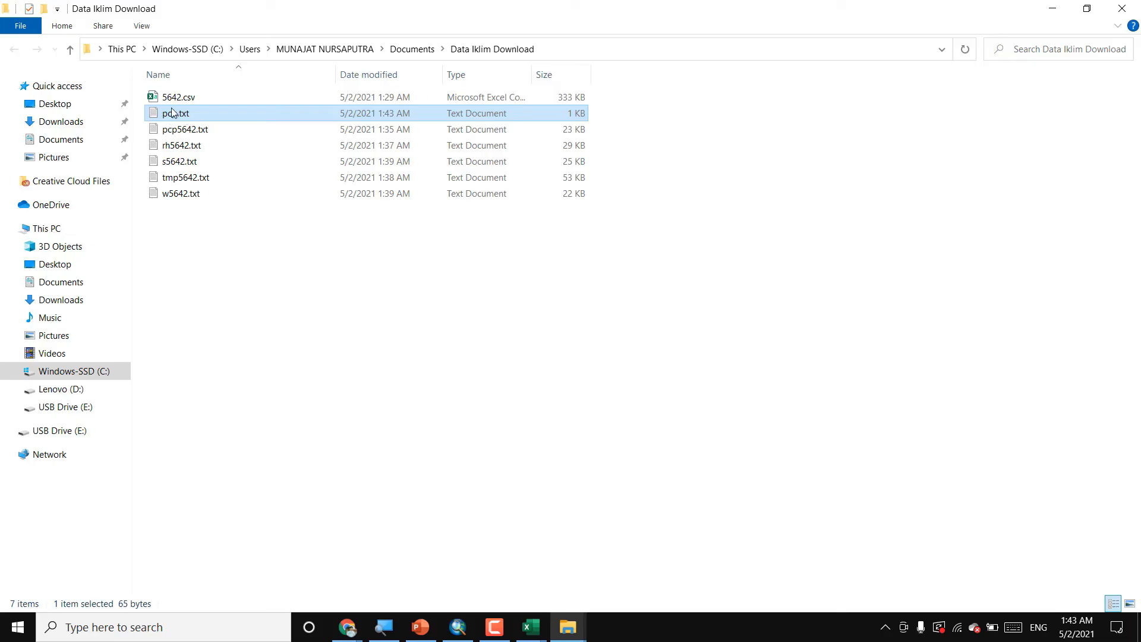
click(212, 135)
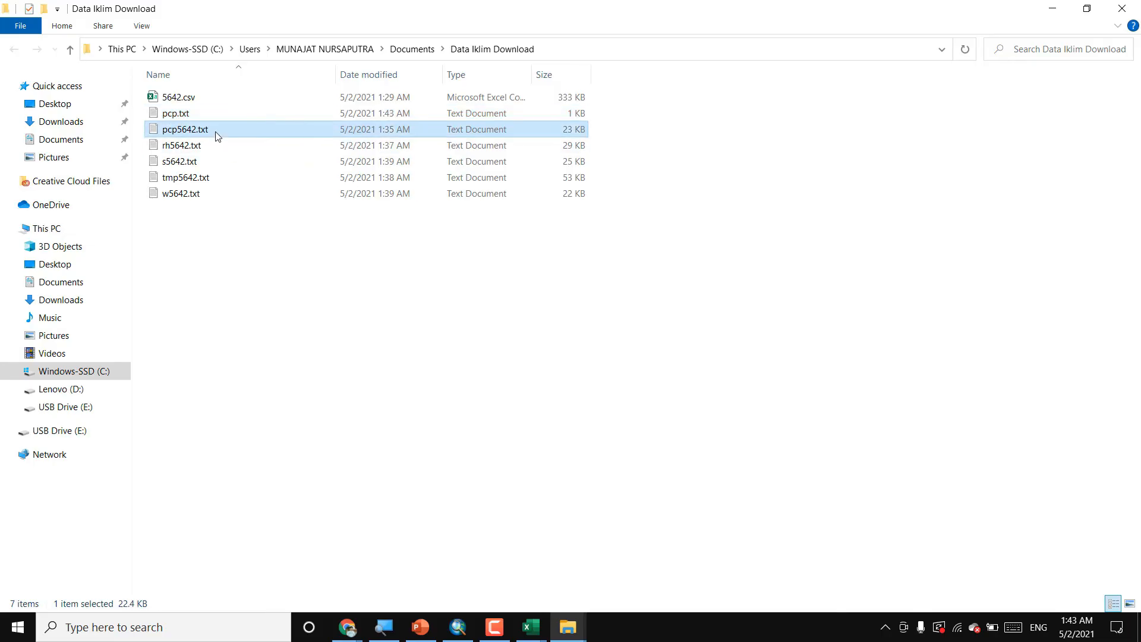
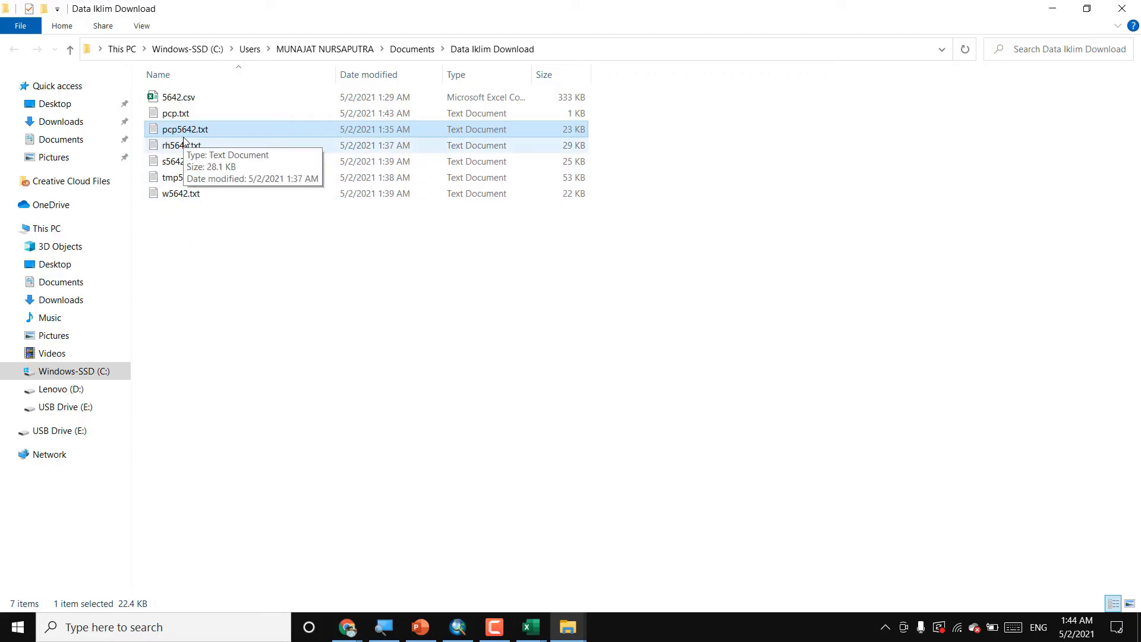
click(197, 113)
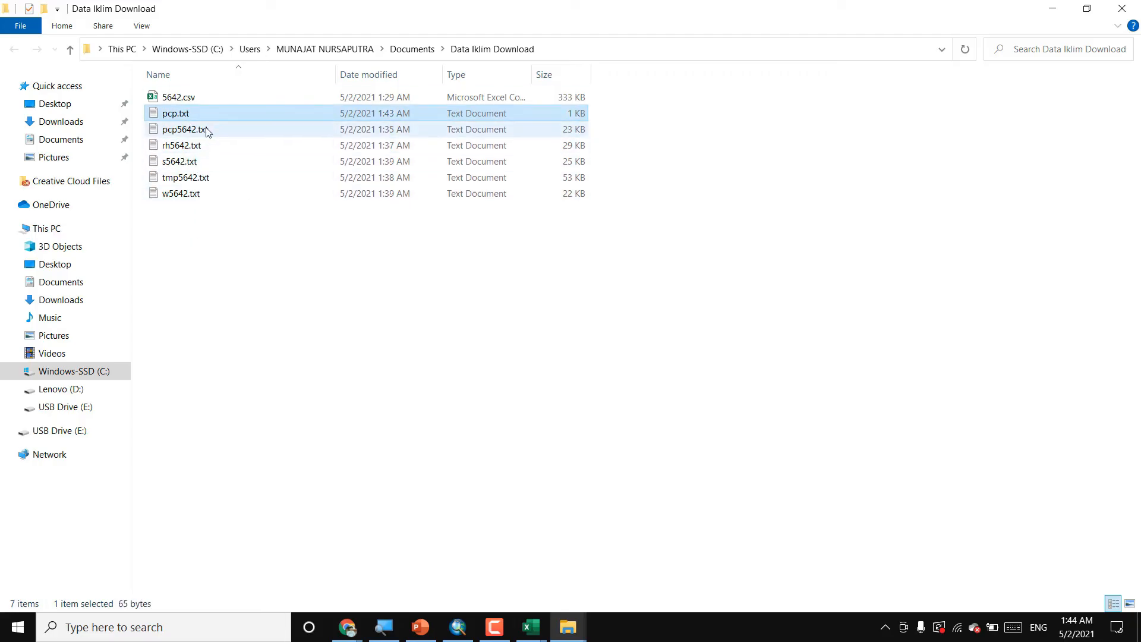
double_click(202, 115)
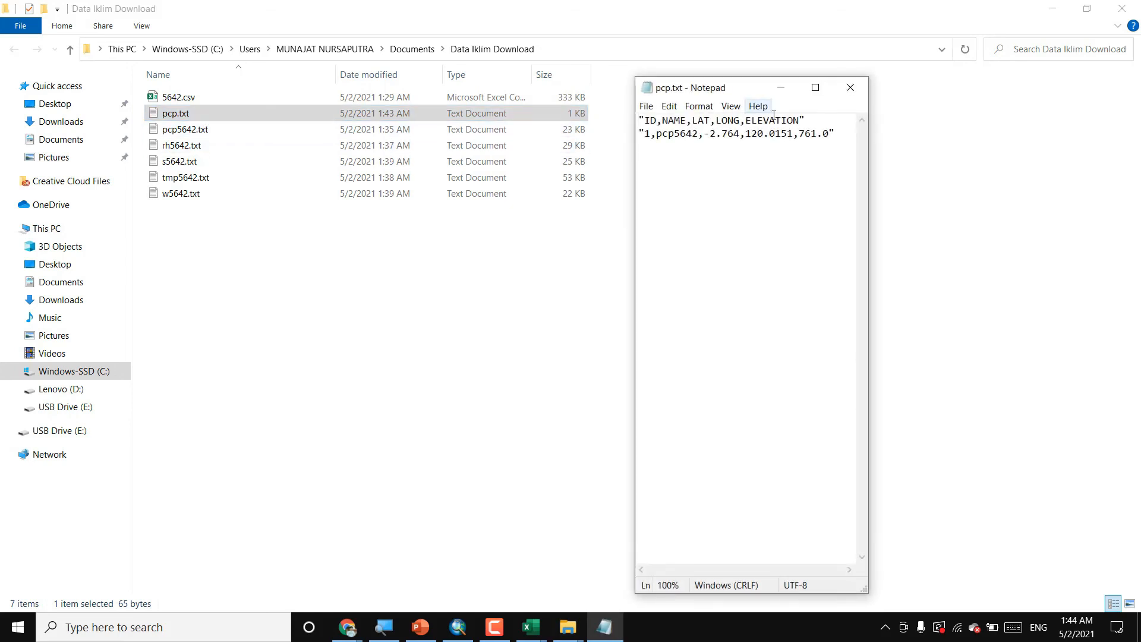
click(863, 93)
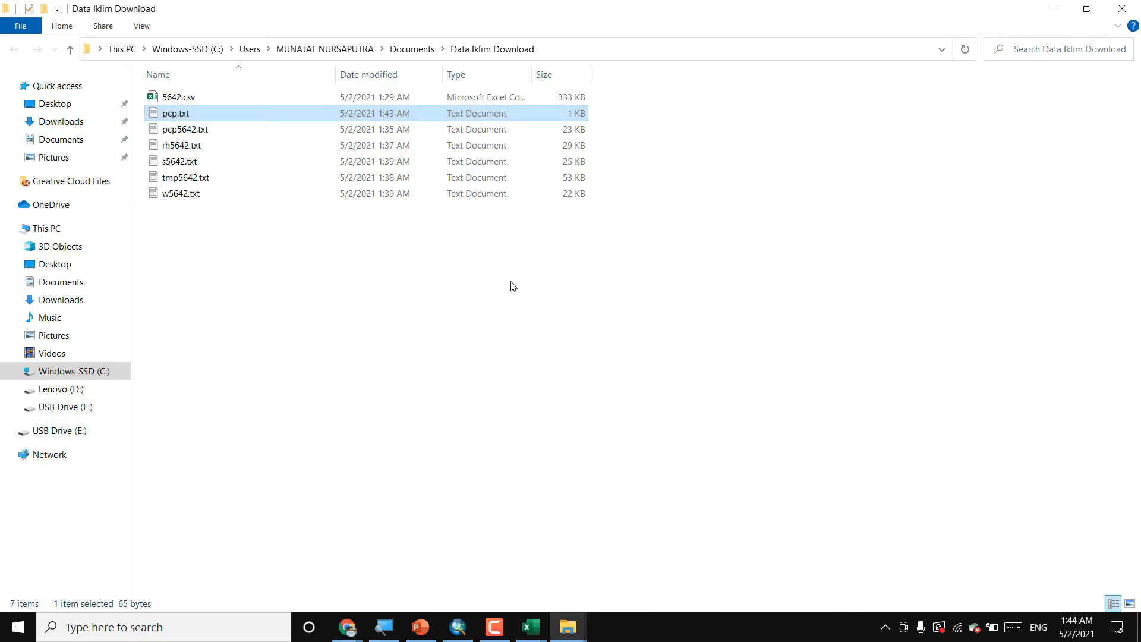
- Switch back to the pcp.txt workbook in Excel and apply the Number format to column A of Sheet1
mouse_move(526, 624)
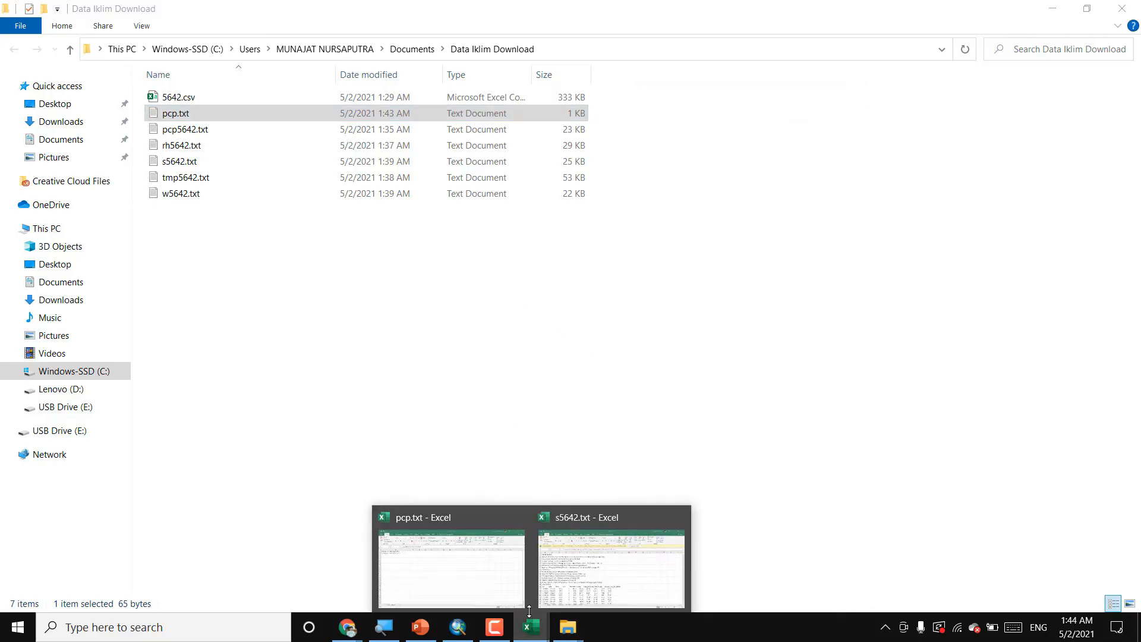
click(493, 588)
click(160, 183)
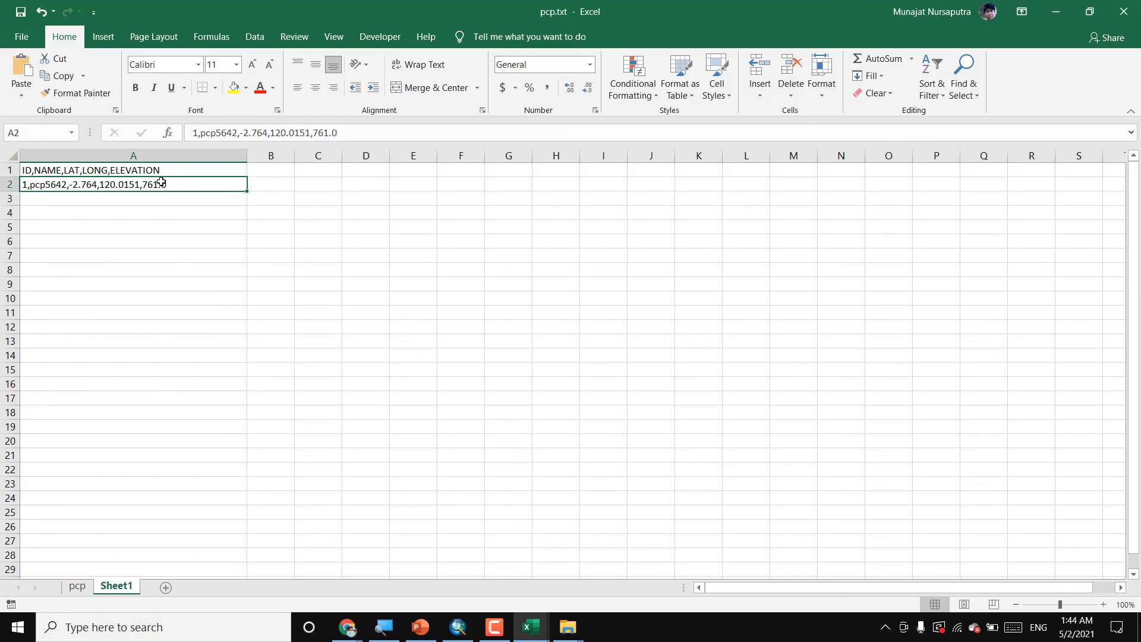
click(201, 155)
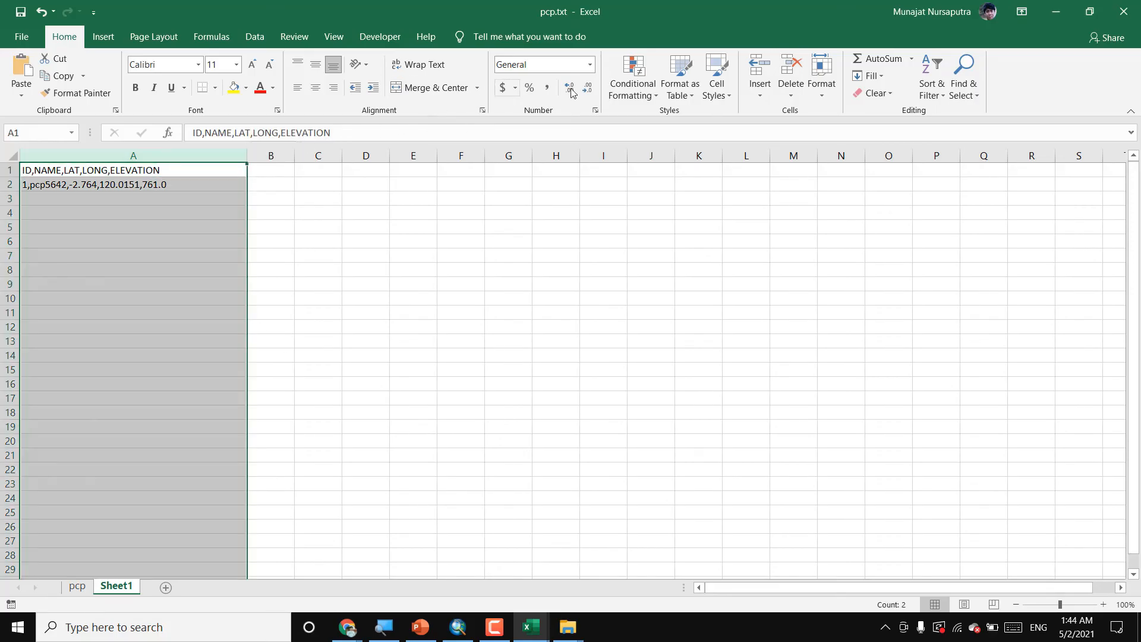
click(590, 65)
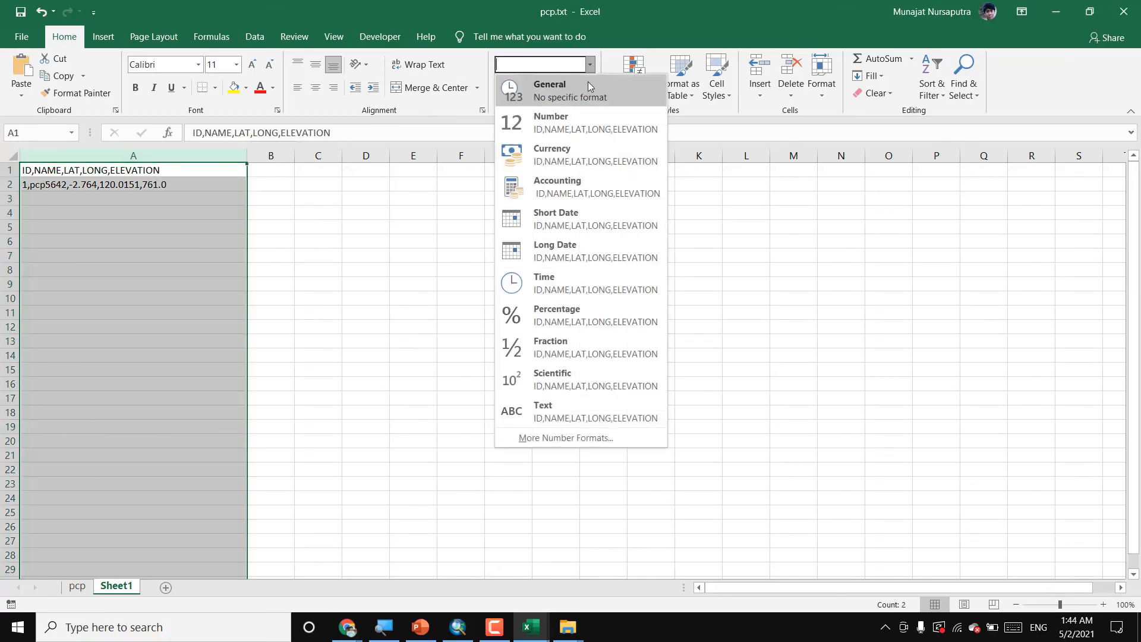
click(583, 122)
click(148, 208)
click(147, 169)
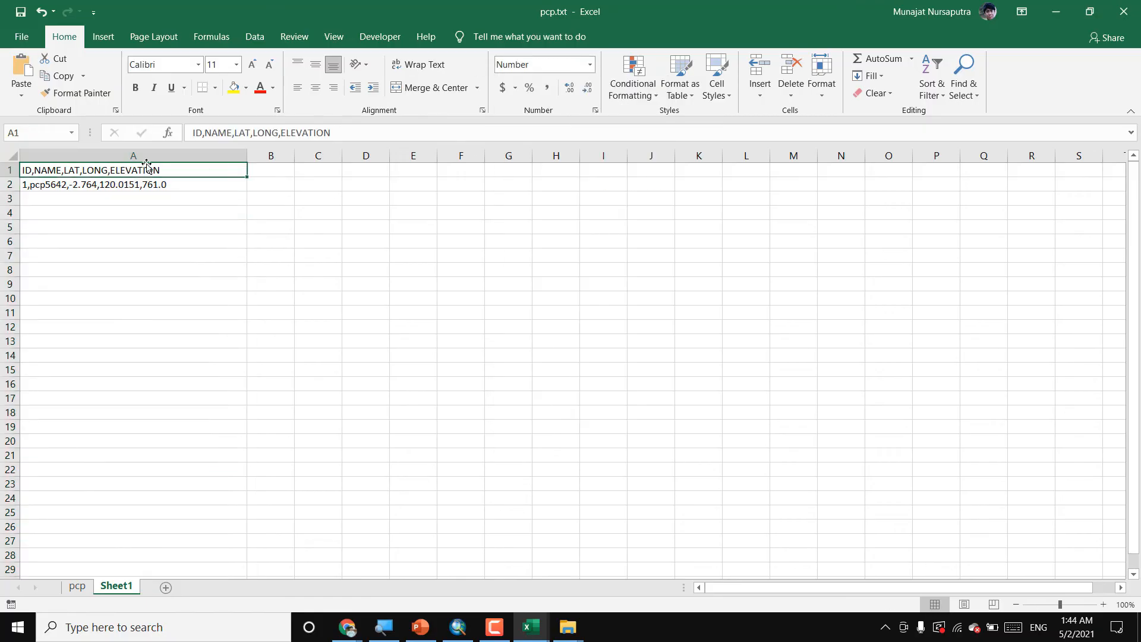
- Save Sheet1 again as the tab-delimited text file pcp.txt in the Data Iklim Download folder, replacing the existing file
click(21, 36)
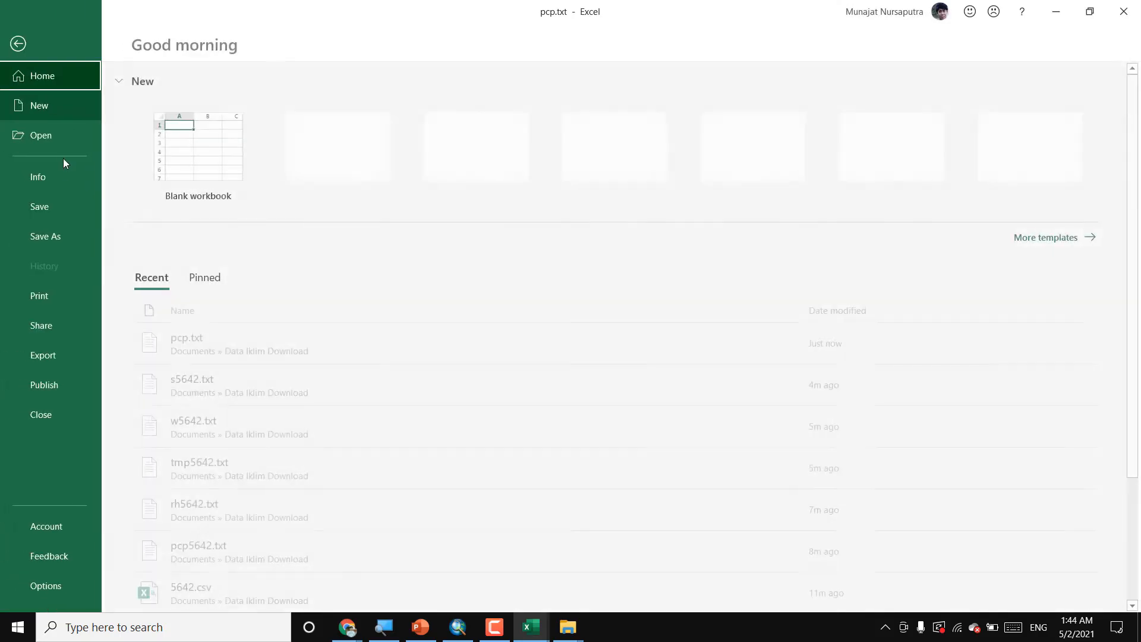
click(64, 237)
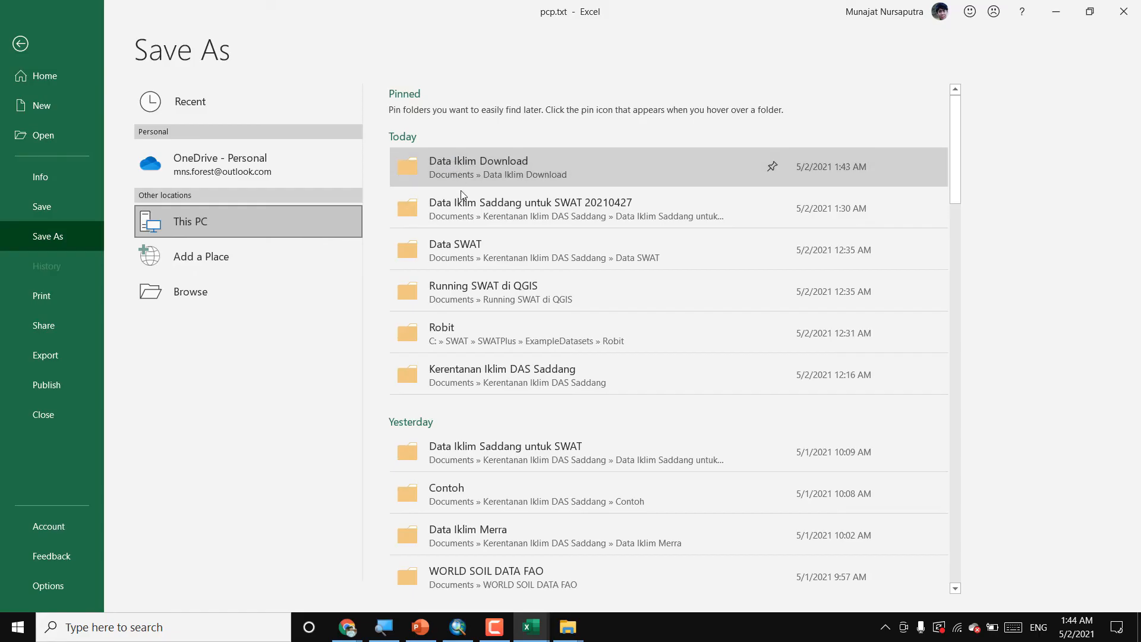
click(454, 165)
click(172, 110)
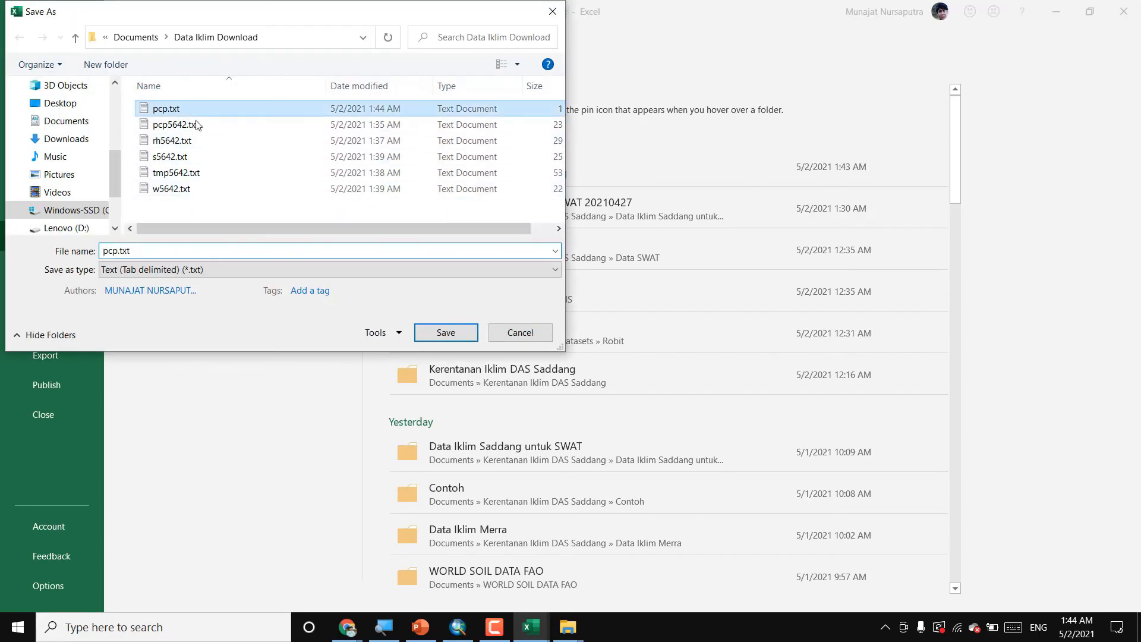
click(443, 332)
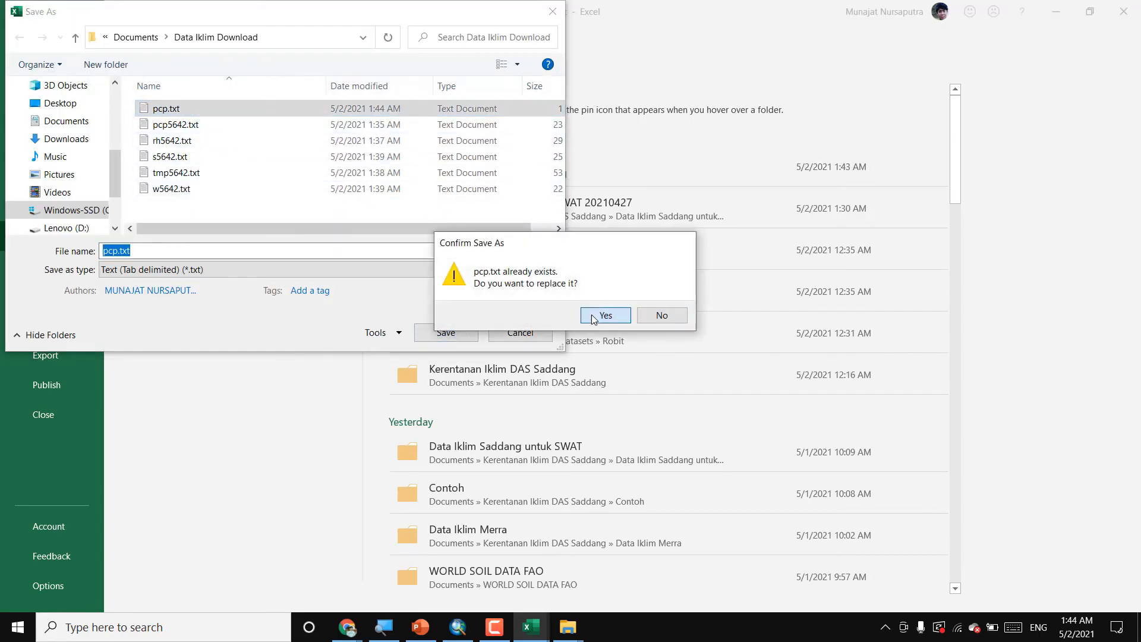
click(600, 313)
click(556, 363)
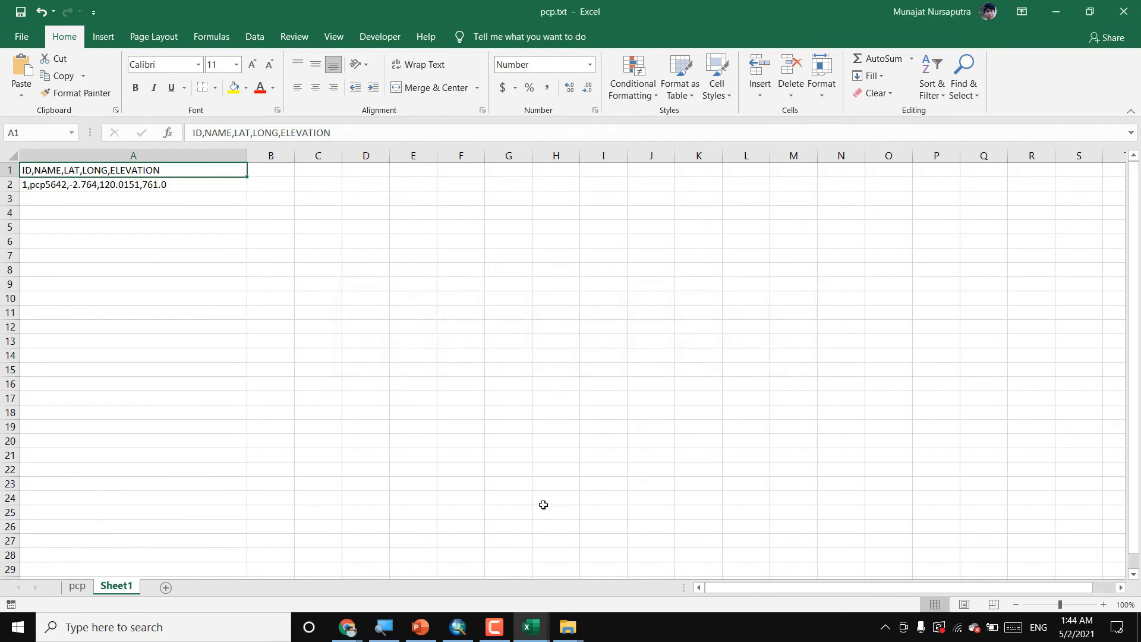
- Switch to File Explorer, open the newly saved pcp.txt to check how its header and station row are written, and close it
mouse_move(572, 634)
click(619, 588)
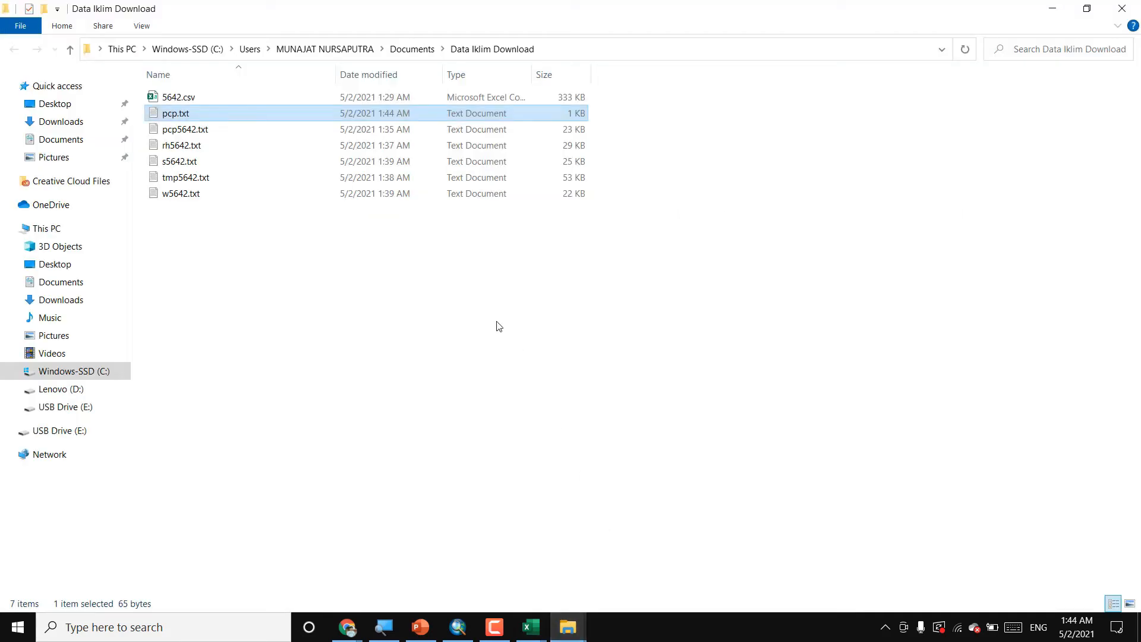
double_click(287, 117)
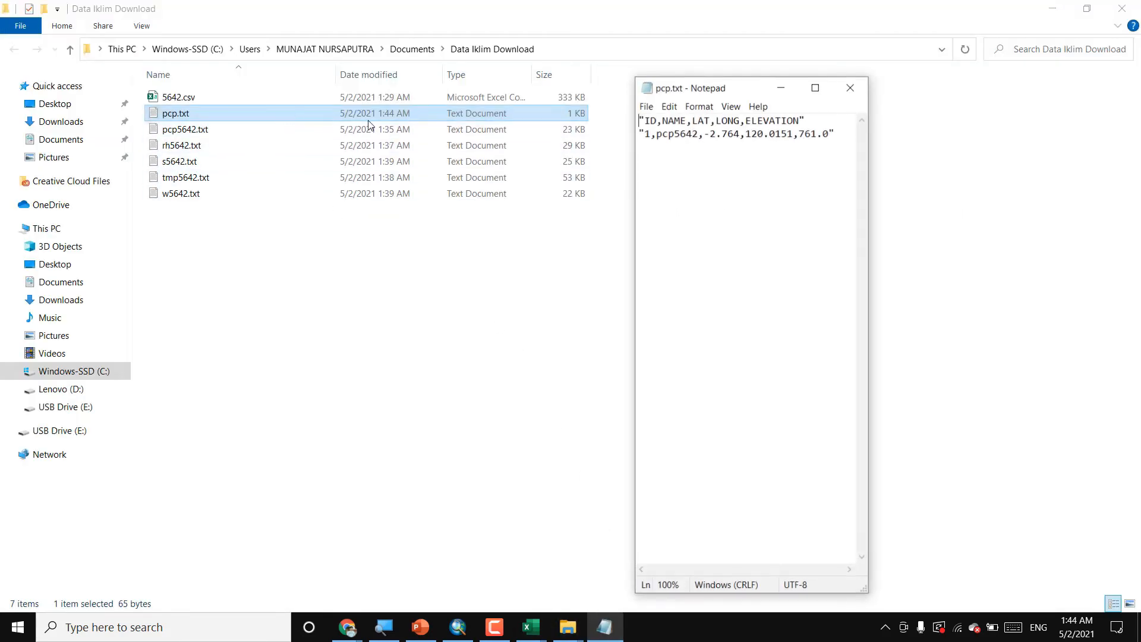
click(860, 84)
- Switch back to the pcp.txt workbook in Excel and change the station name in cell A2 of Sheet1 to rh5642
mouse_move(531, 627)
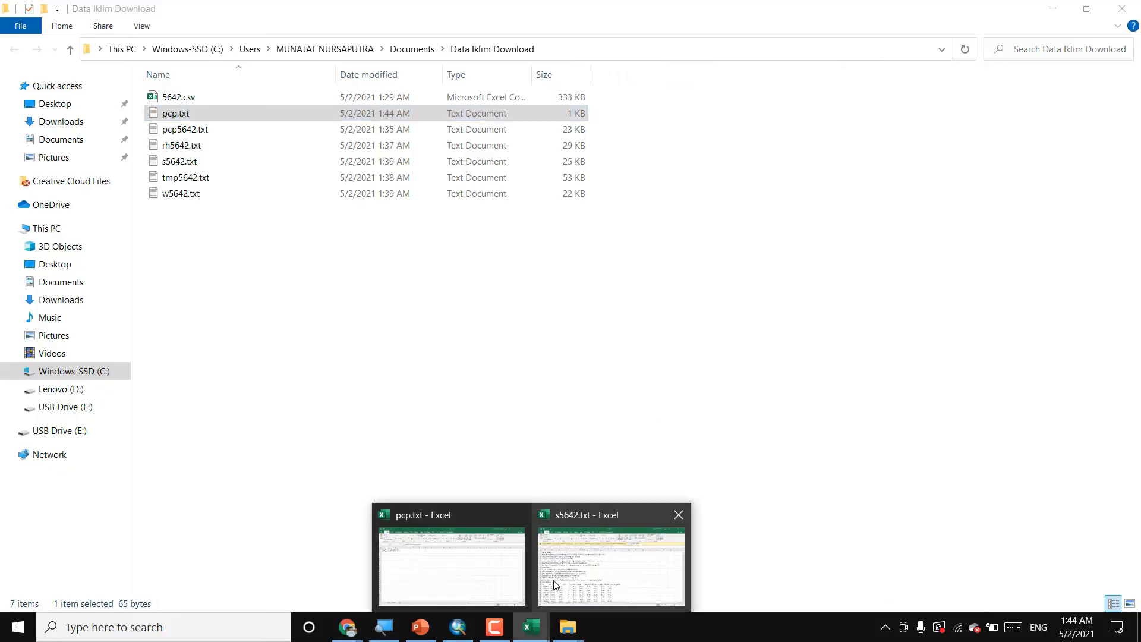
click(488, 580)
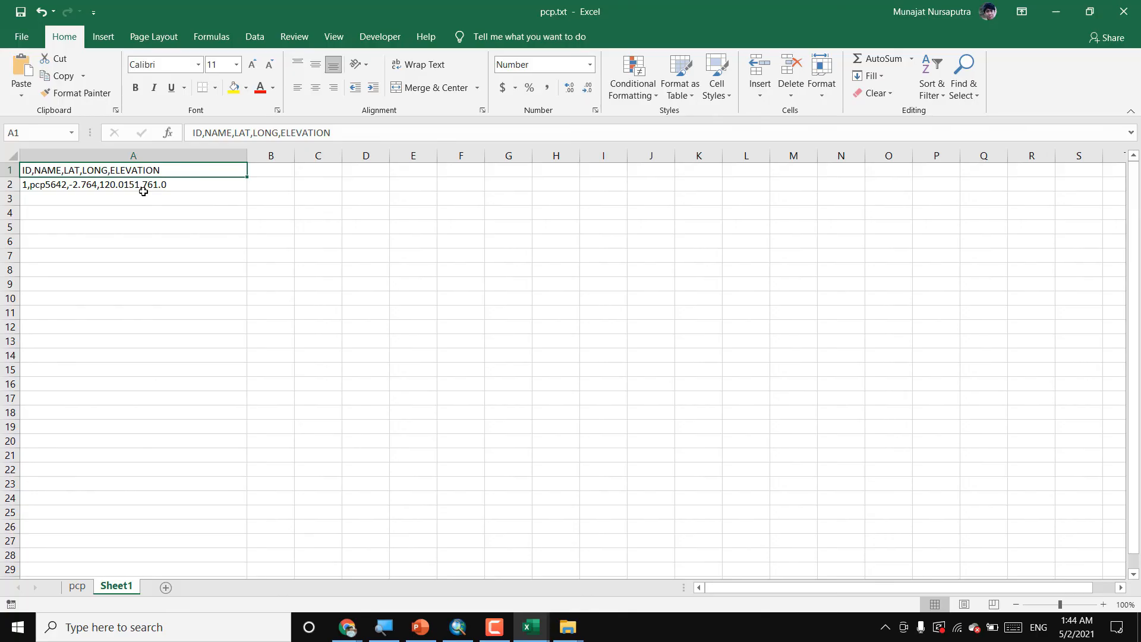
click(147, 186)
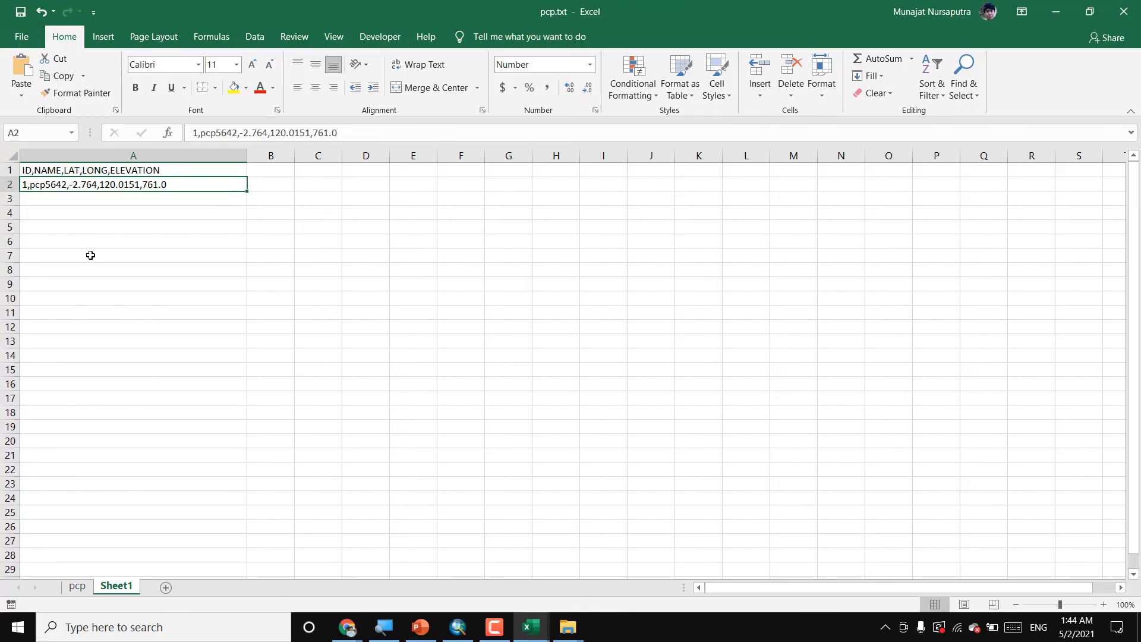
double_click(44, 184)
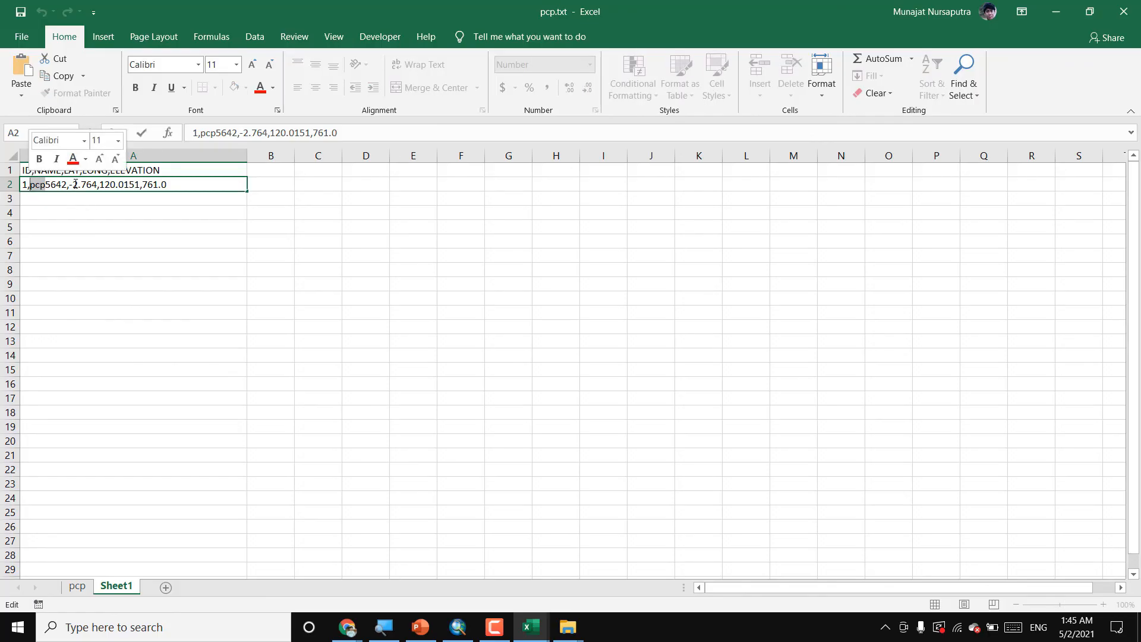
text(rh)
click(65, 217)
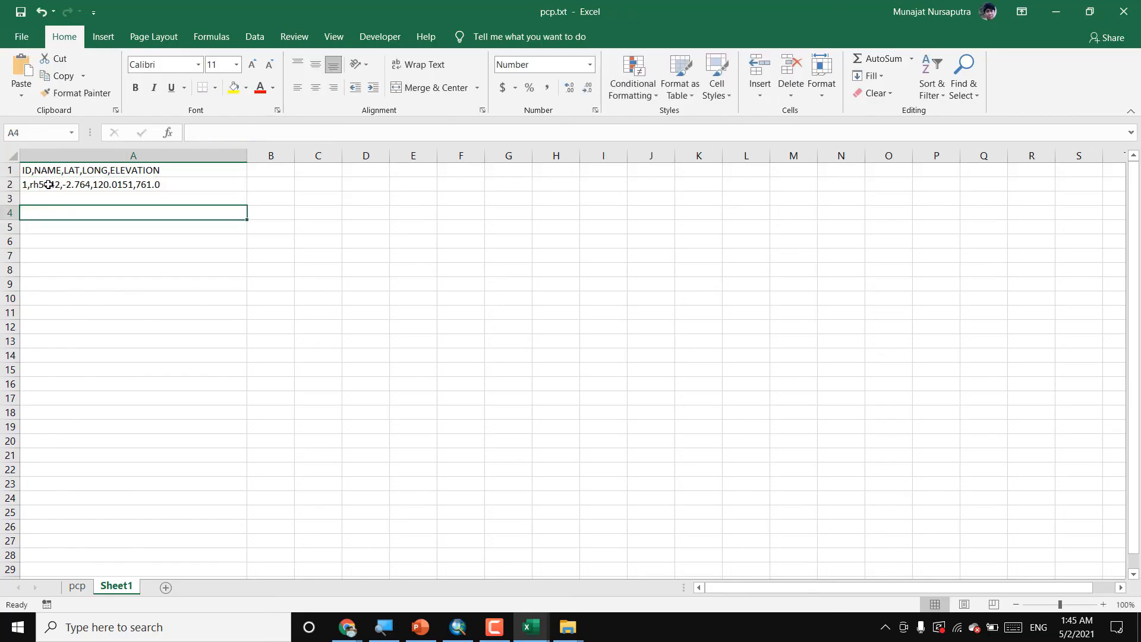
- Save the active sheet as the tab-delimited text file rh.txt in the Data Iklim Download folder
click(21, 36)
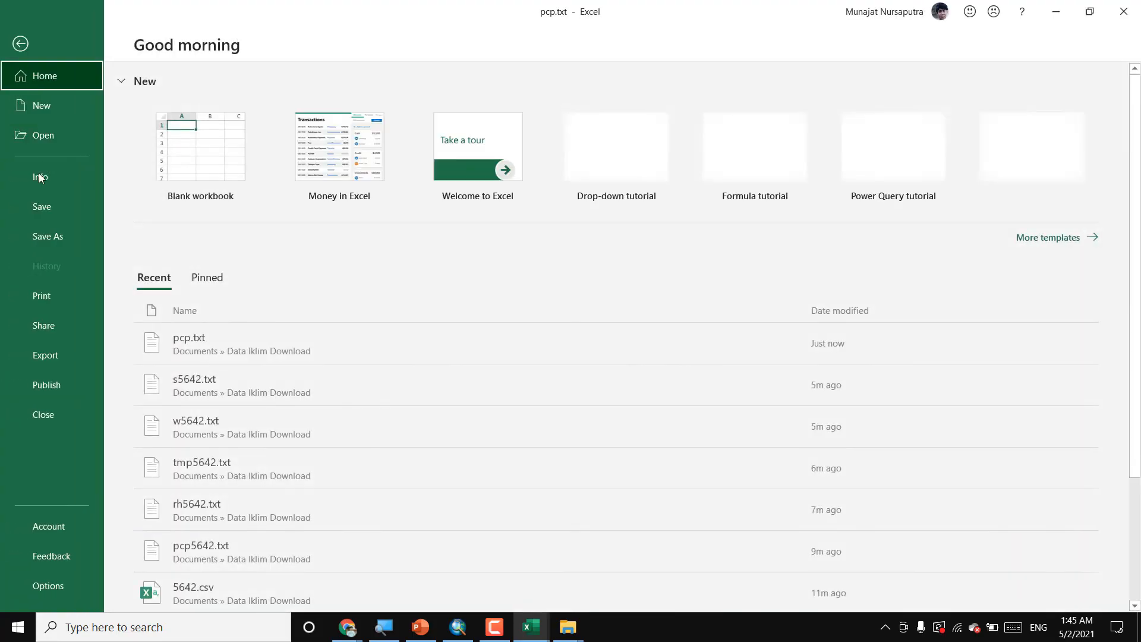
click(44, 234)
click(473, 170)
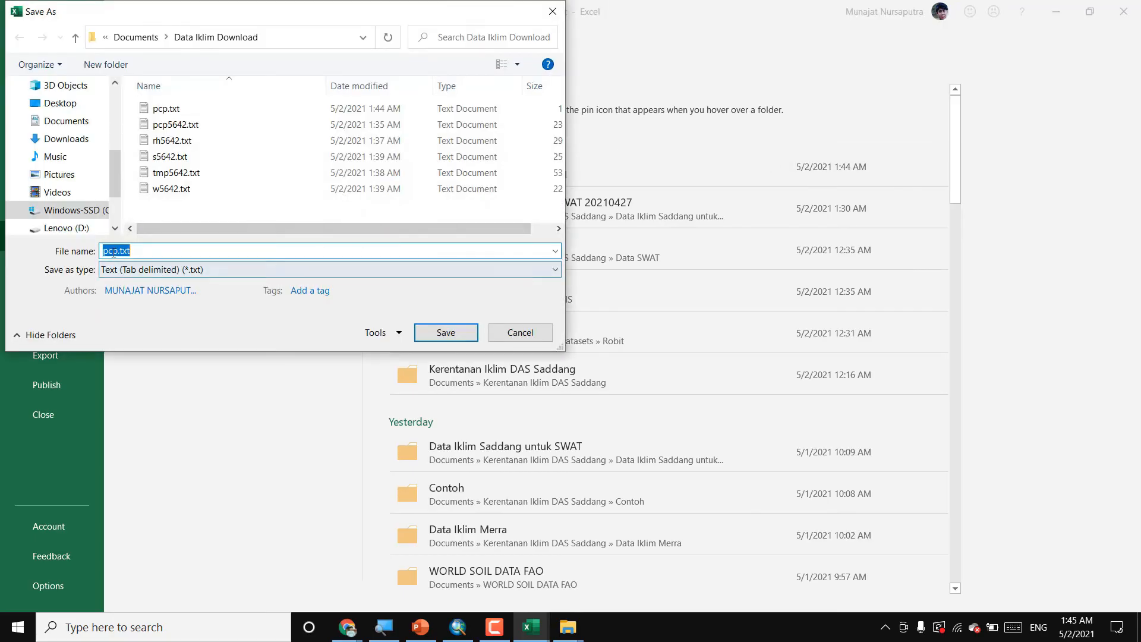
double_click(118, 252)
text(rh)
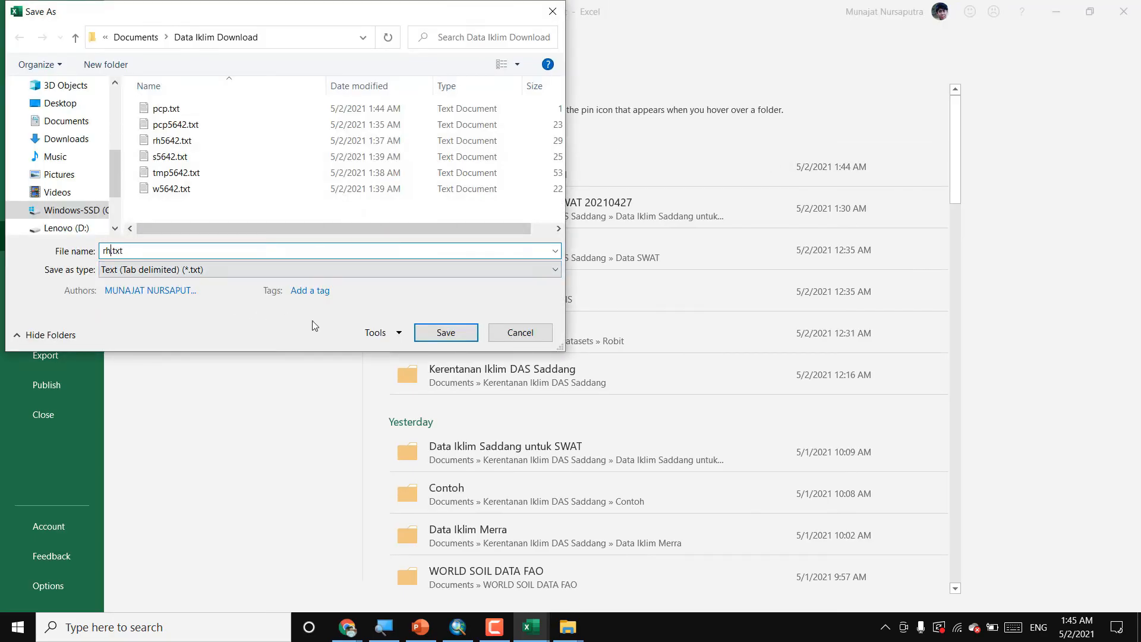
click(443, 333)
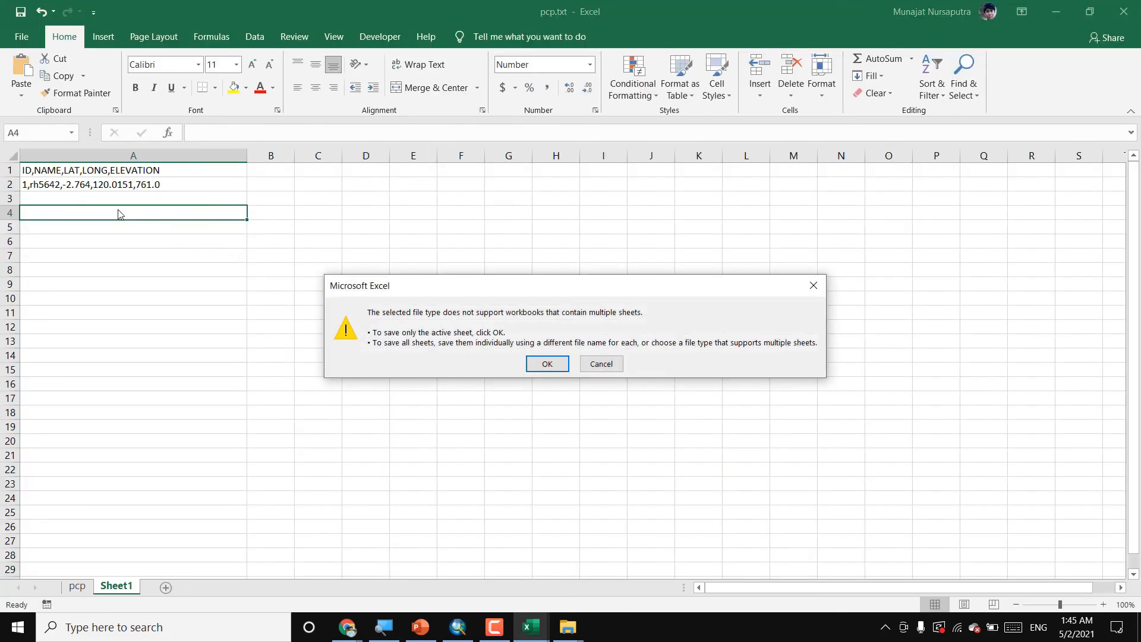
click(543, 361)
- Change the station name in cell A2 of the rh sheet to tmp5642
double_click(34, 185)
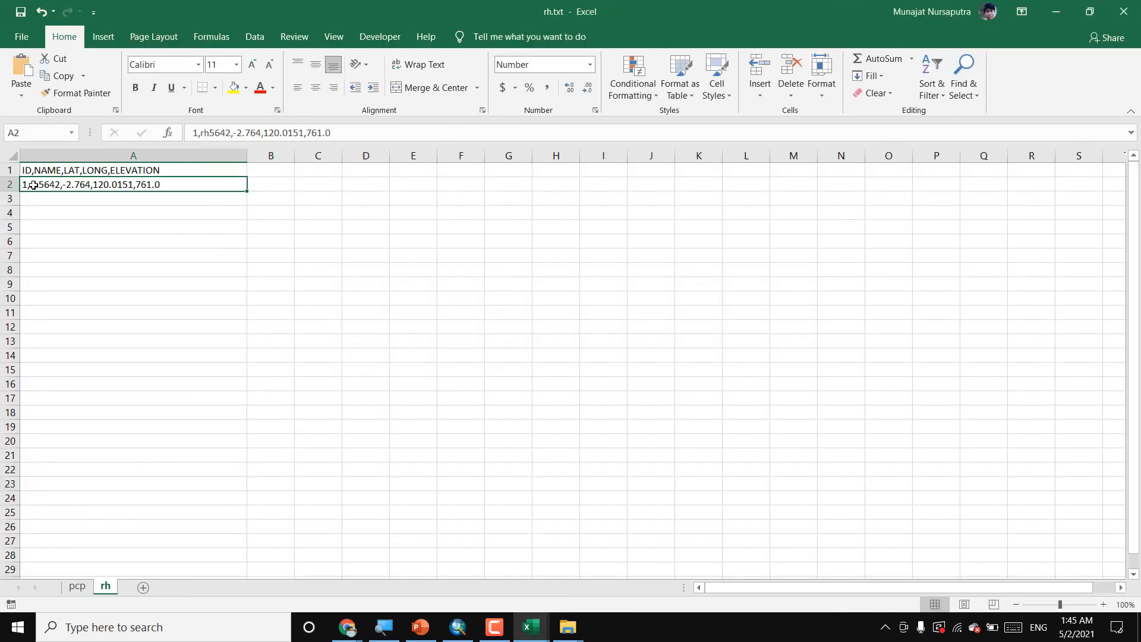
drag(31, 184, 38, 184)
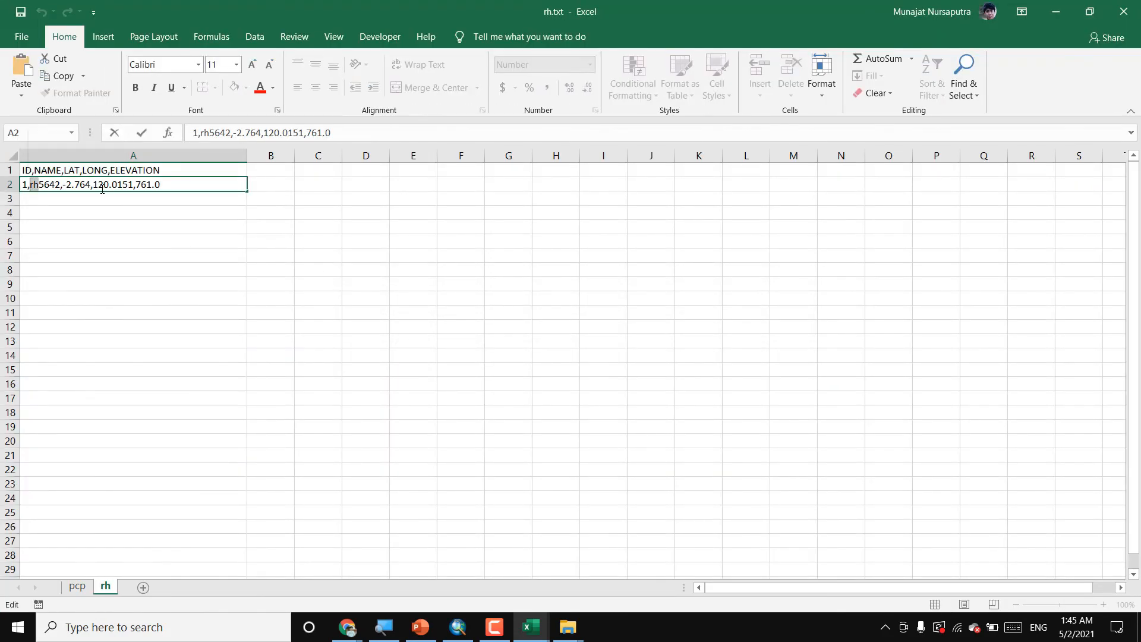
text(tmp)
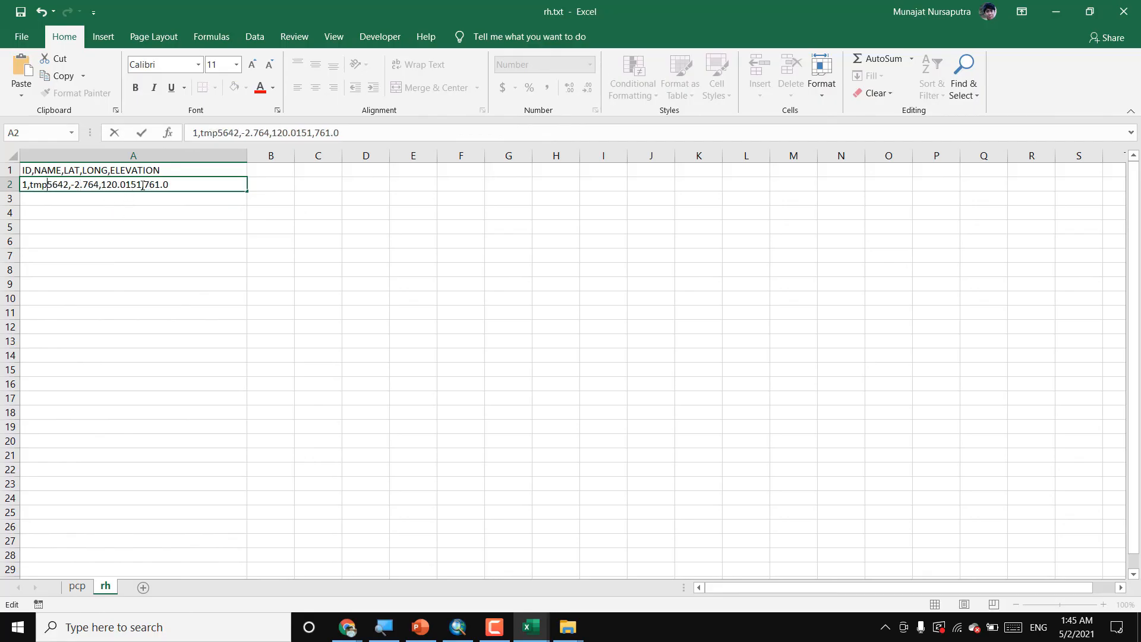
click(73, 203)
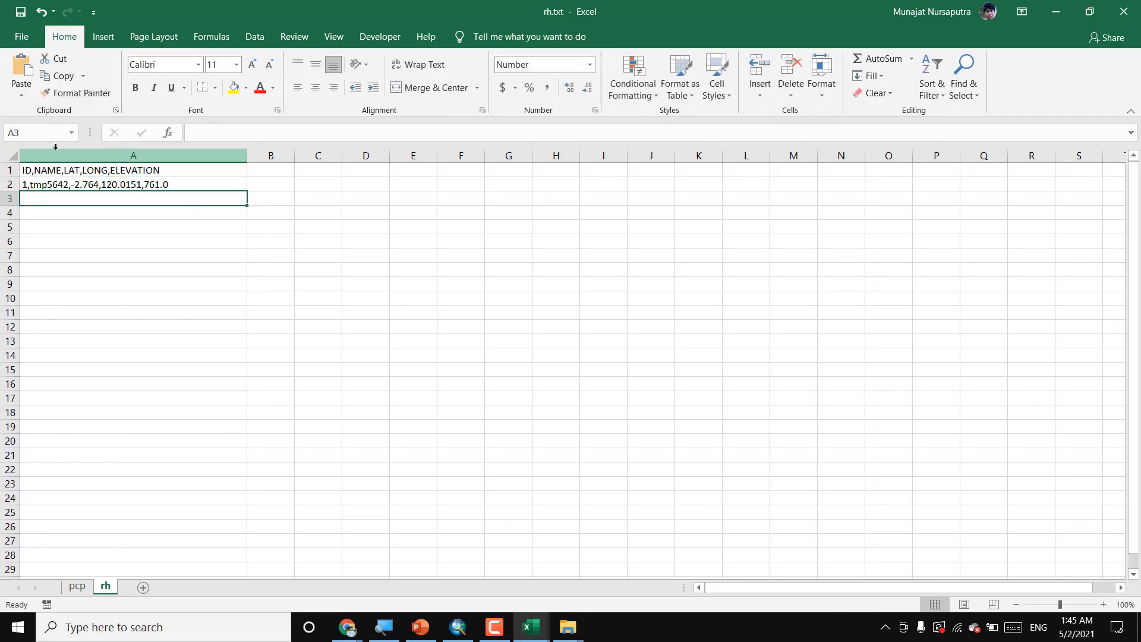
- Save the active sheet as the tab-delimited text file tmp.txt in the Data Iklim Download folder
click(24, 39)
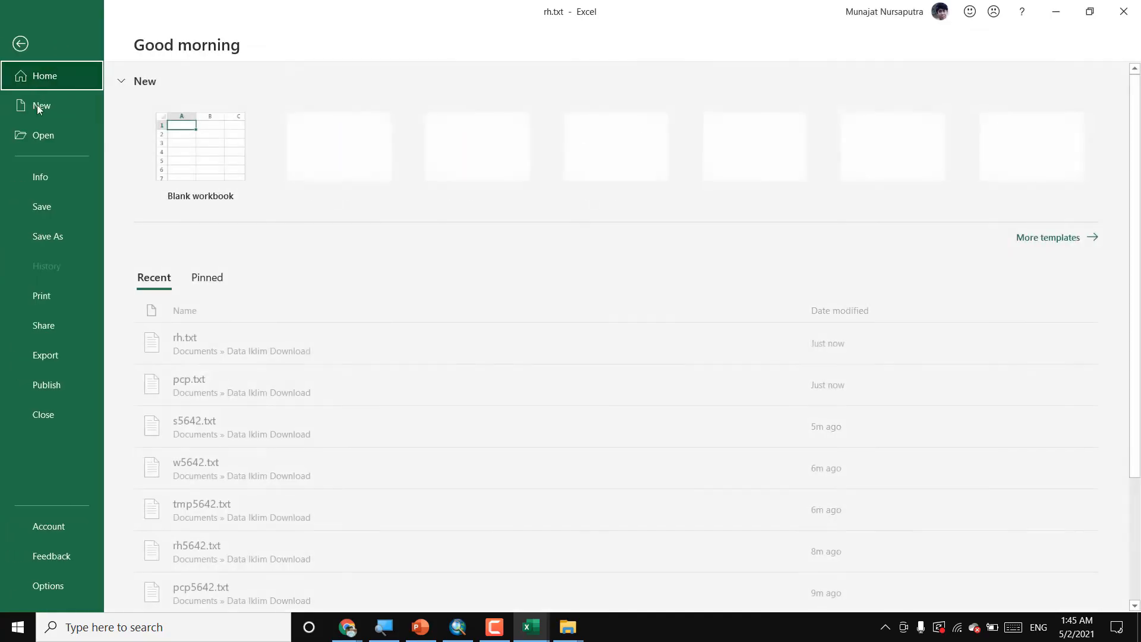
click(59, 234)
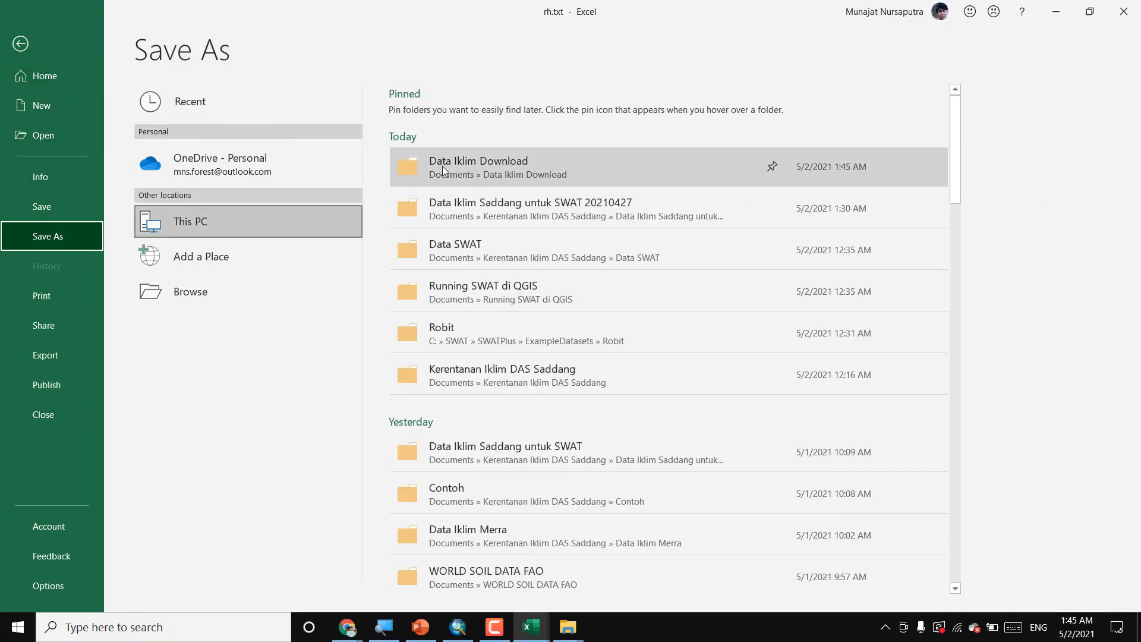
click(438, 181)
click(177, 268)
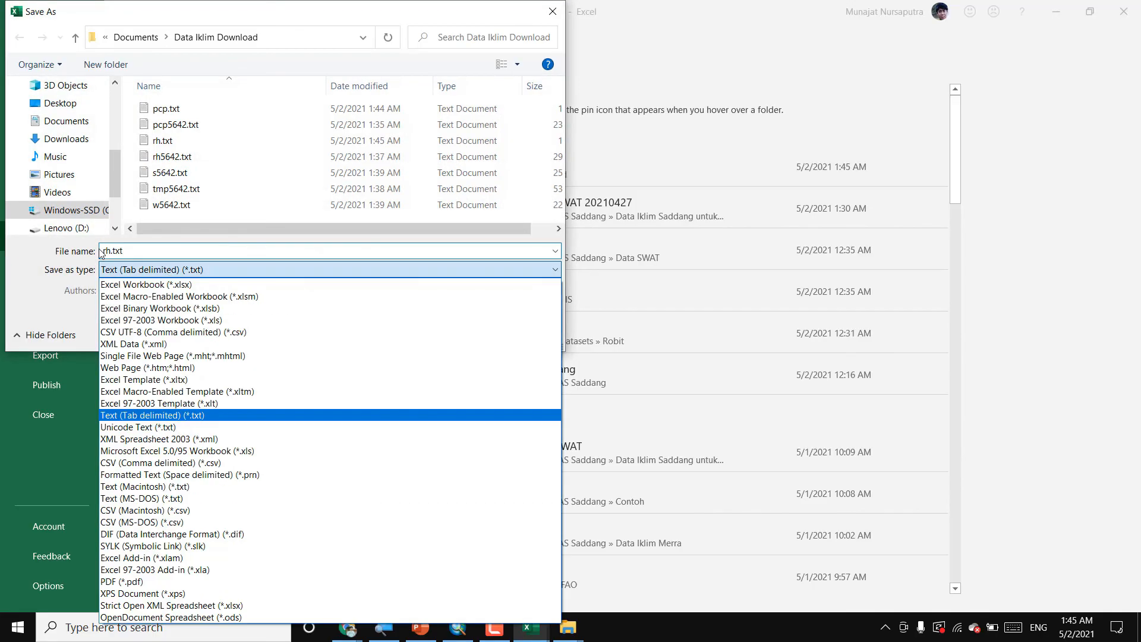
click(130, 270)
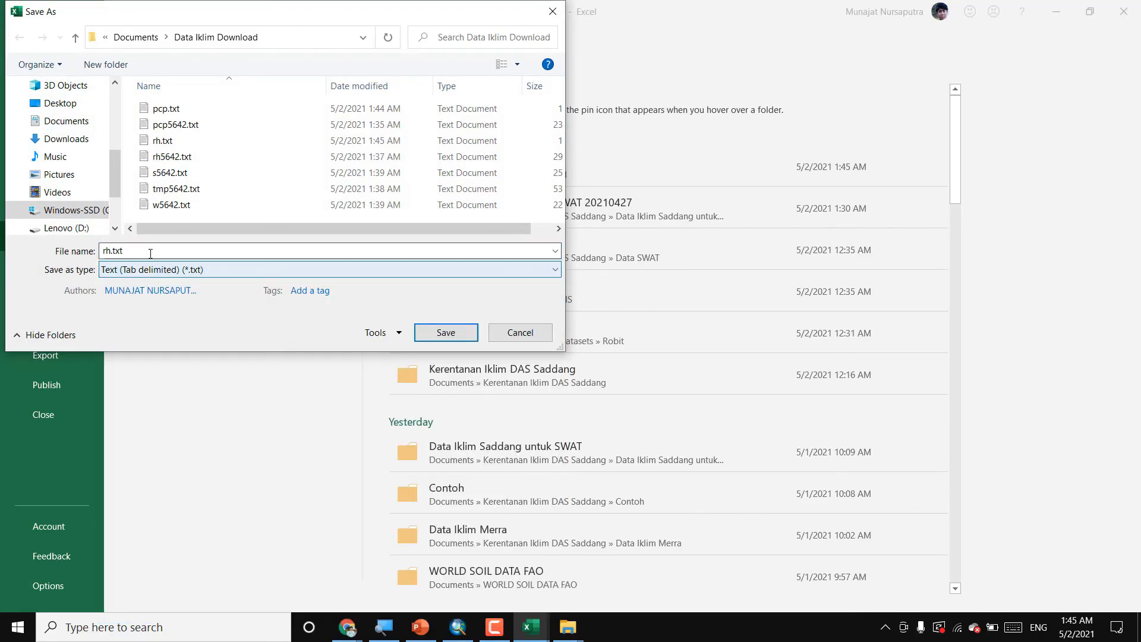
double_click(144, 251)
text(tmp)
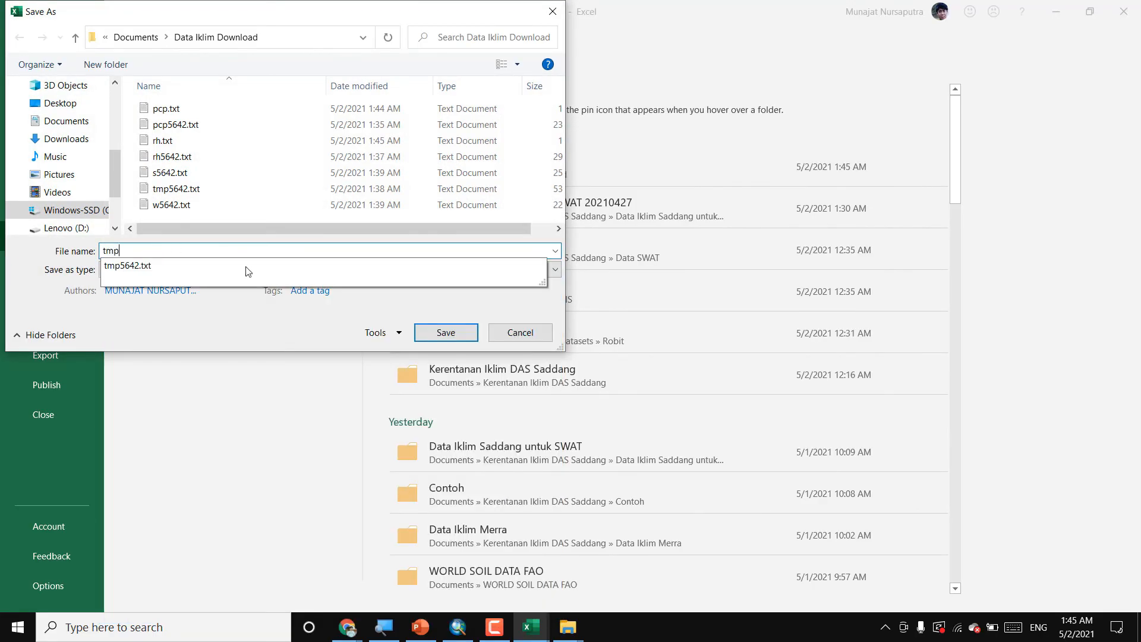
click(445, 332)
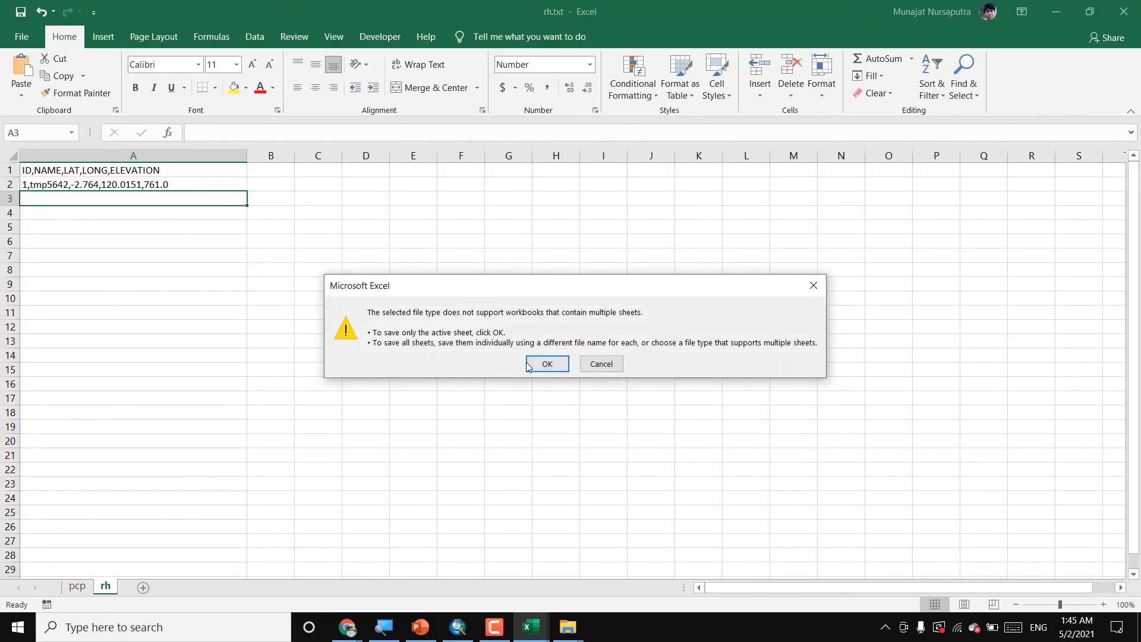
click(545, 363)
- Change the station name in cell A2 of the tmp sheet to w5642
double_click(48, 183)
drag(48, 184, 30, 184)
text(w)
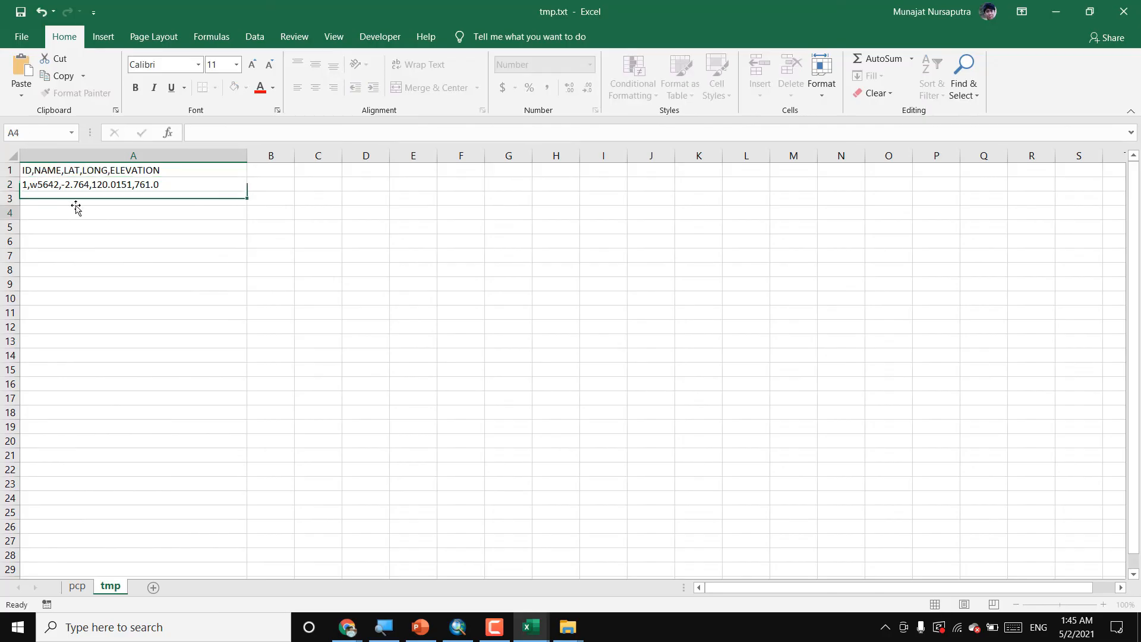
click(77, 211)
- Save the active sheet as the tab-delimited text file wind.txt in the Data Iklim Download folder
click(24, 41)
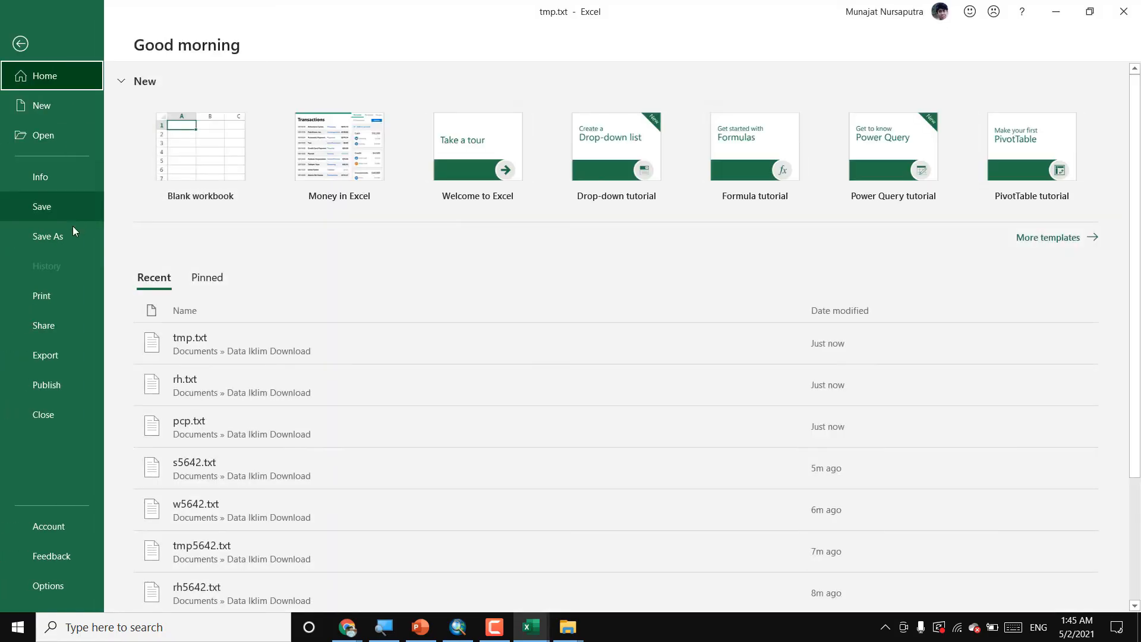
click(72, 228)
click(449, 167)
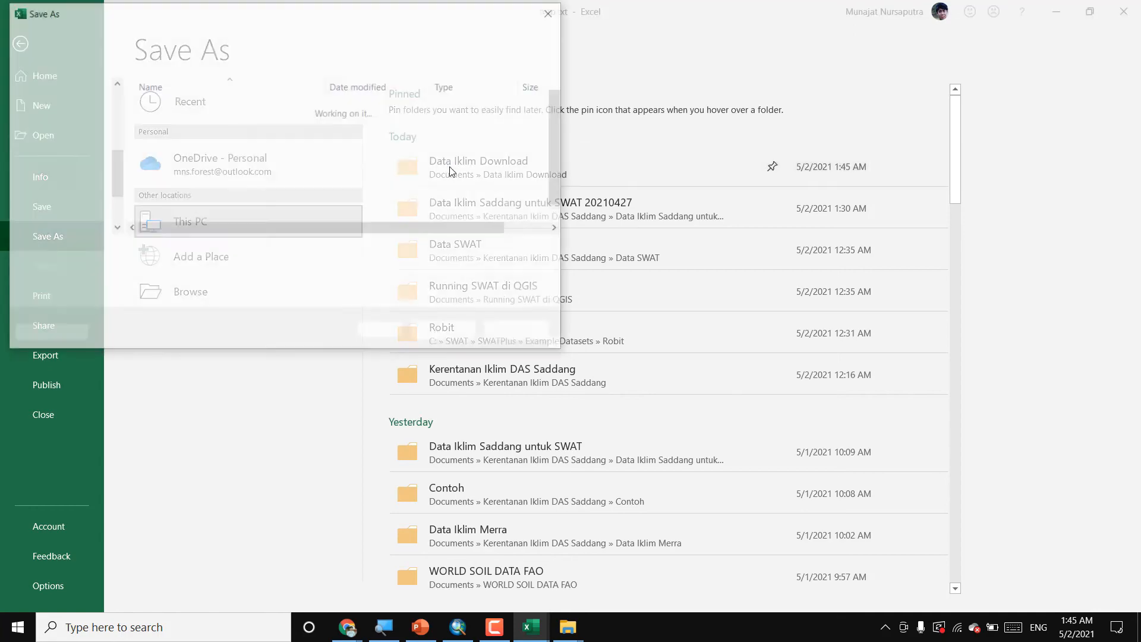
drag(119, 250, 87, 246)
text(wi)
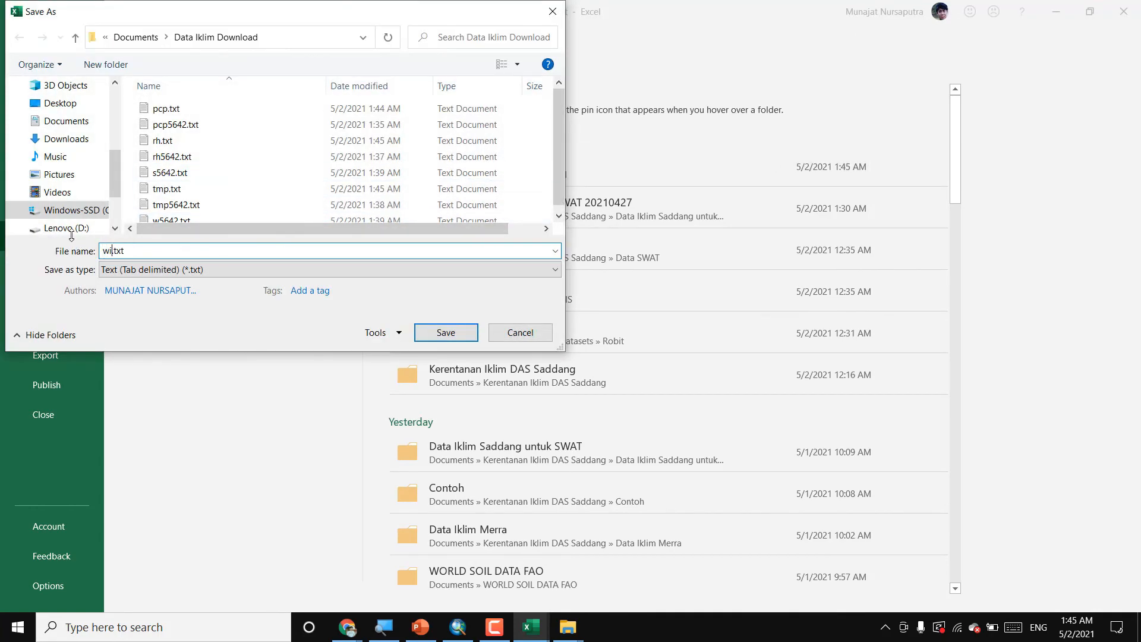
text(nd)
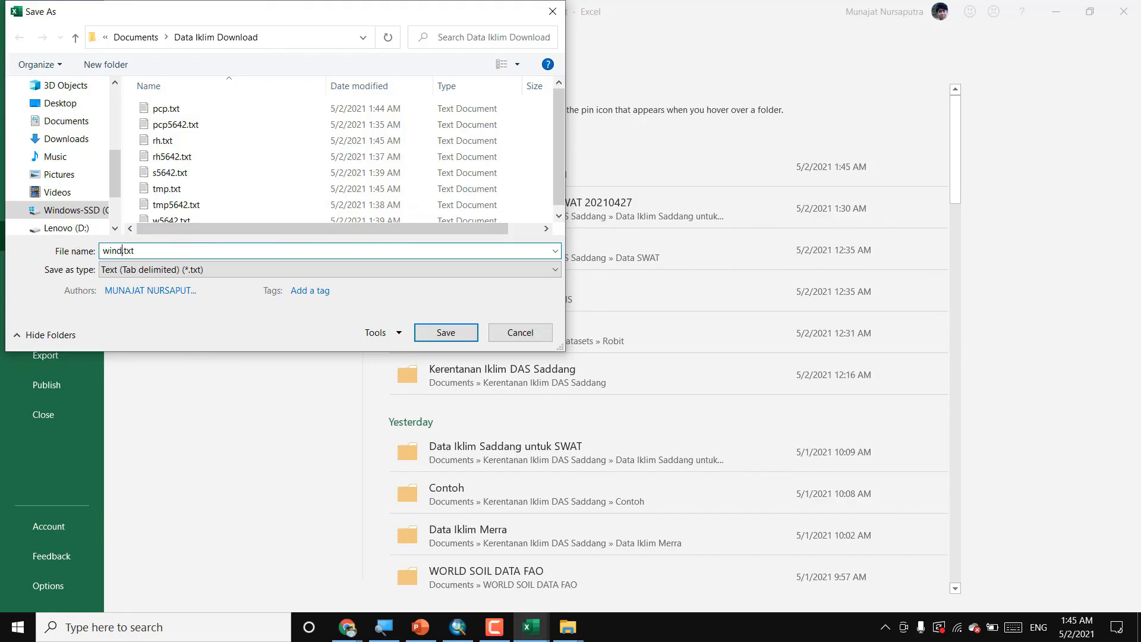
click(463, 333)
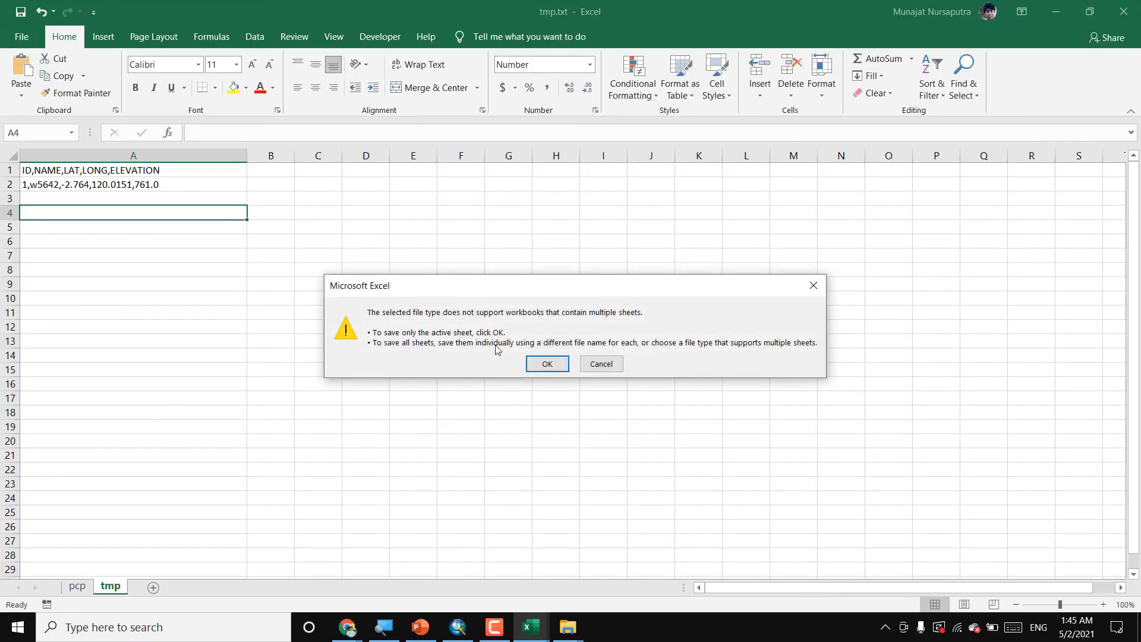
click(544, 364)
- Change the station name in cell A2 of the wind sheet to s5642
click(47, 185)
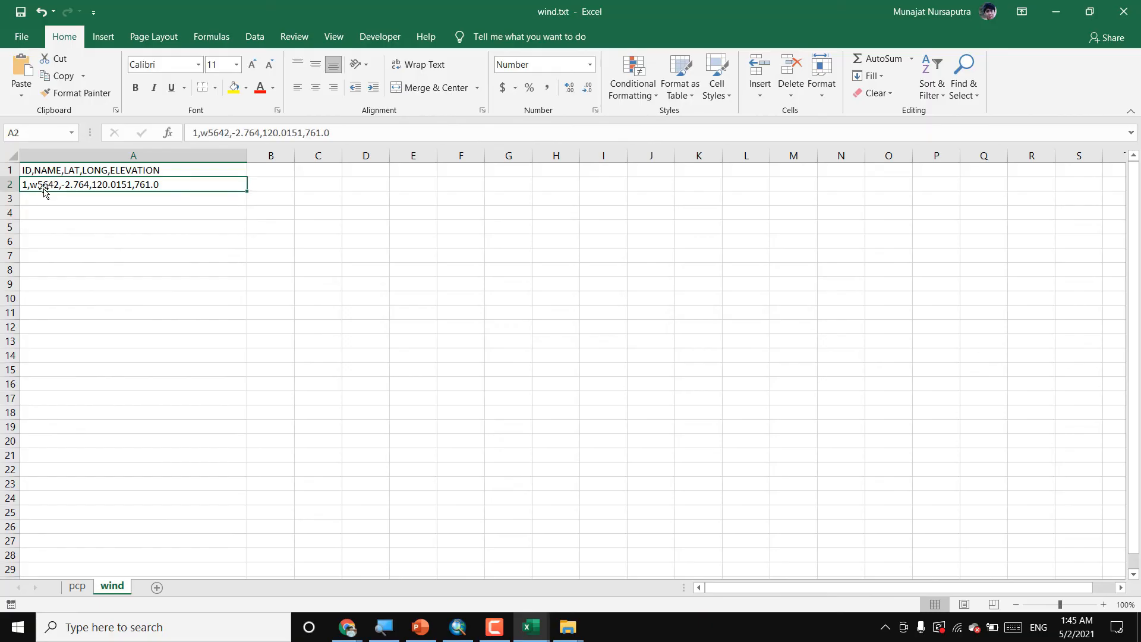
double_click(40, 184)
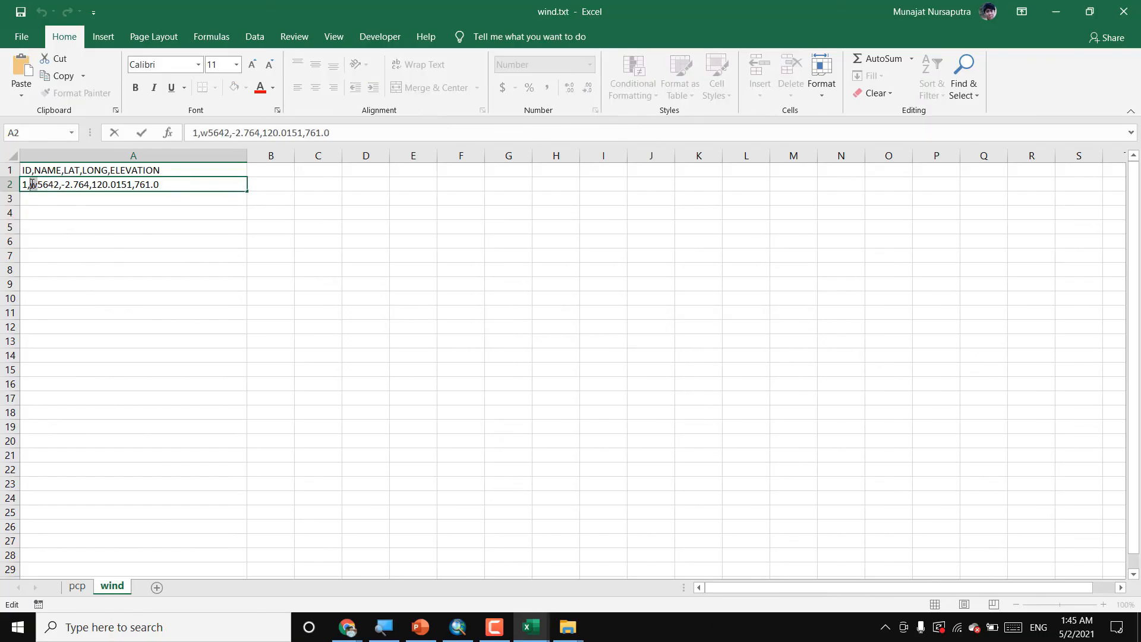
click(148, 228)
- Save the active sheet as the tab-delimited text file solar.txt in the Data Iklim Download folder, and close it without saving again
click(21, 37)
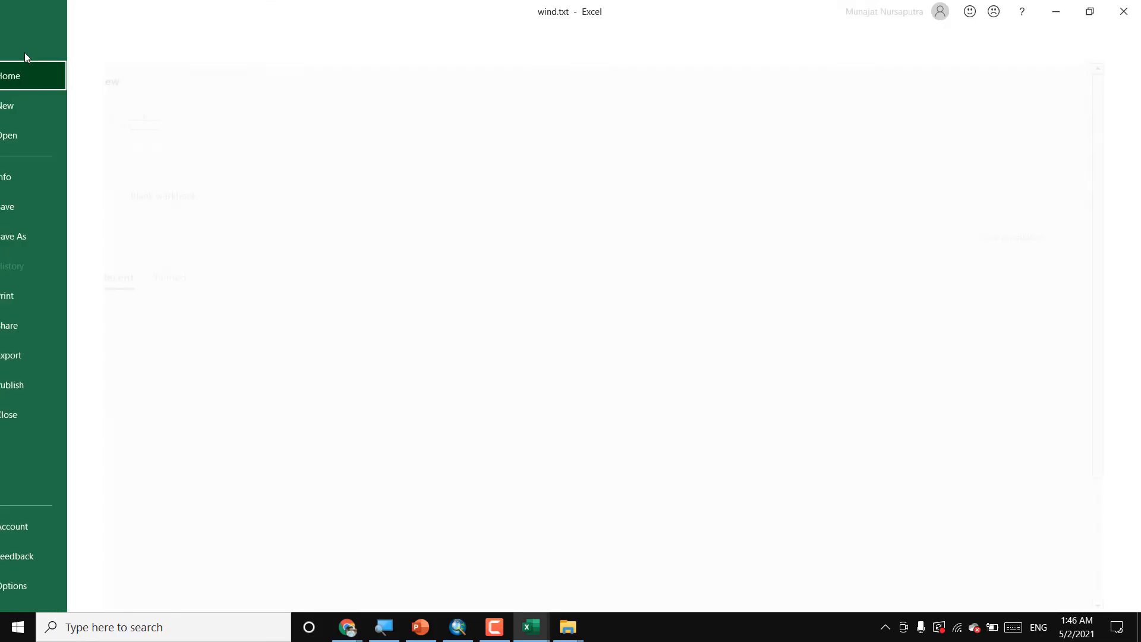
click(60, 237)
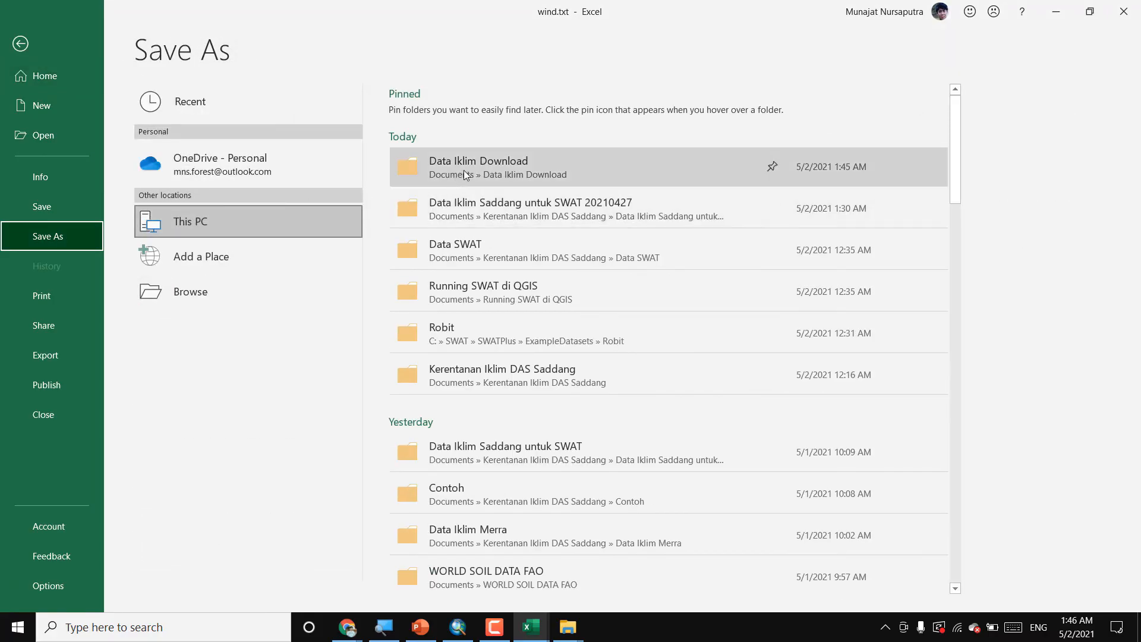
click(464, 172)
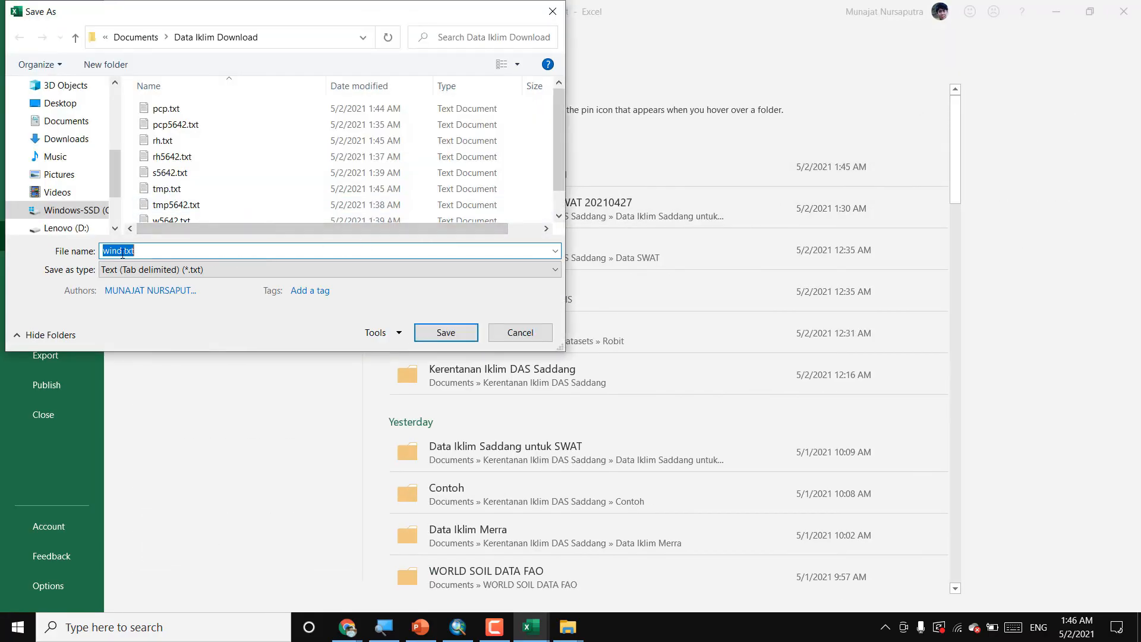
drag(123, 253, 91, 248)
text(solar)
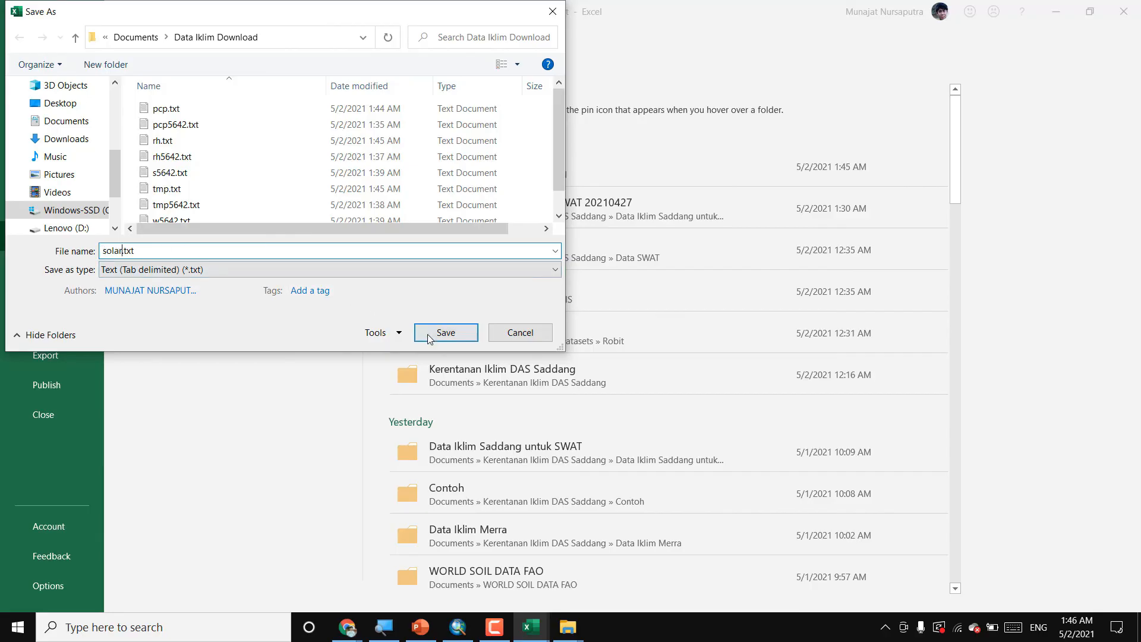
click(451, 331)
click(544, 362)
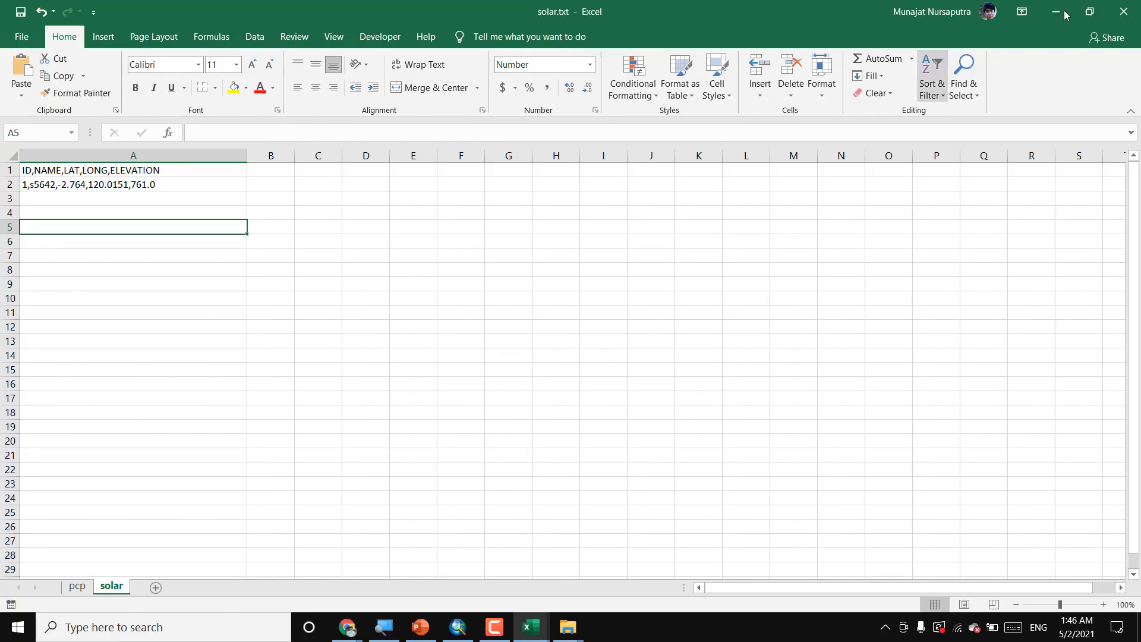
click(1120, 12)
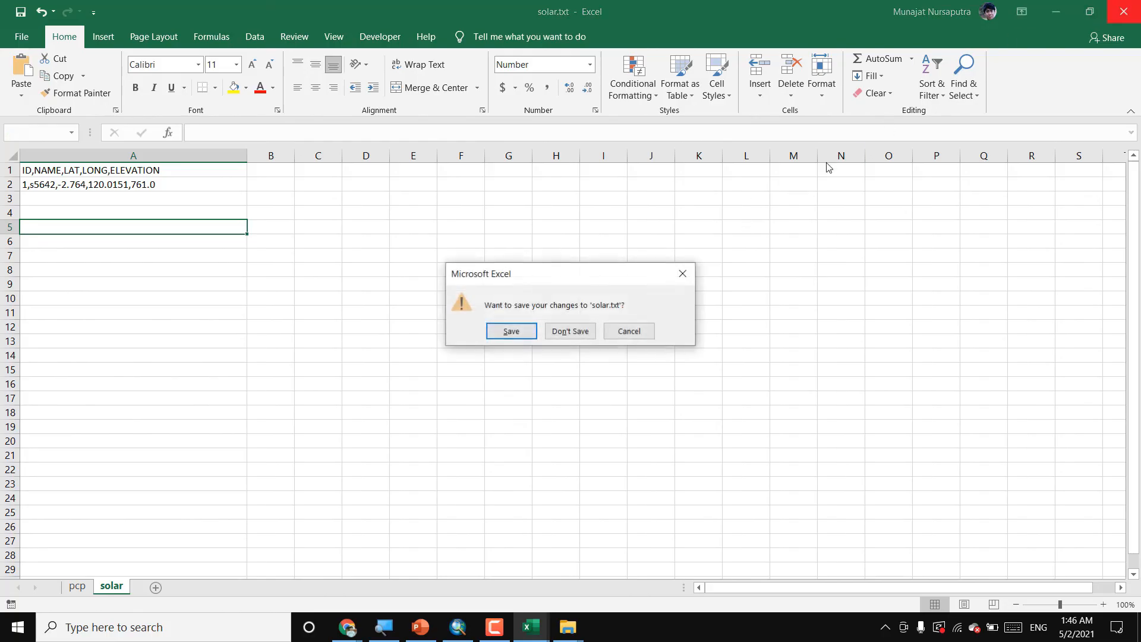
click(594, 328)
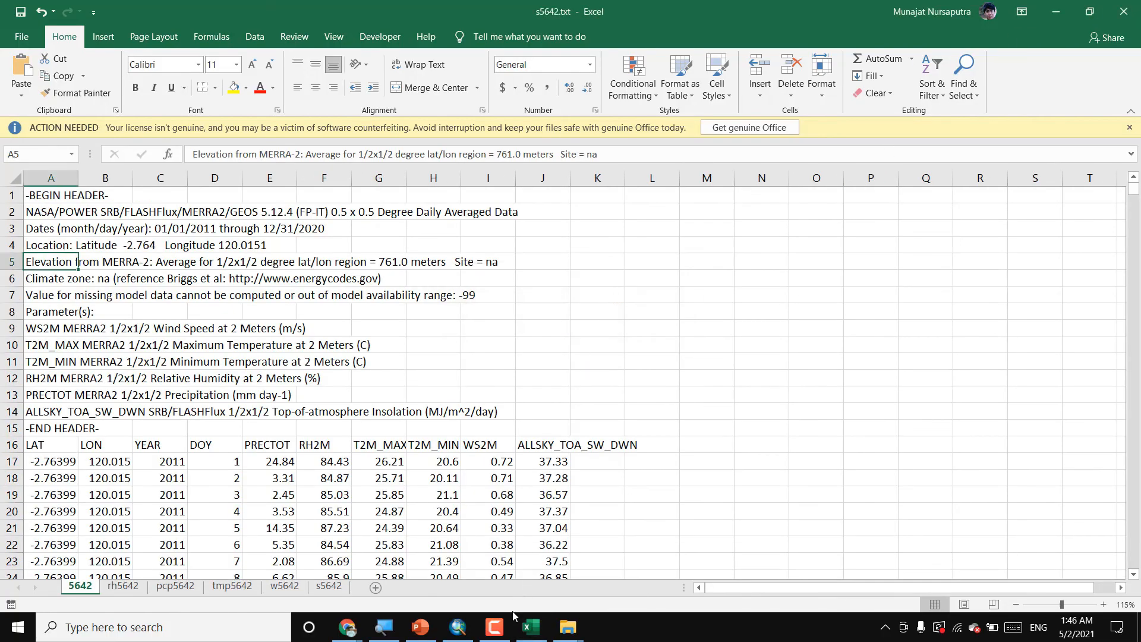
- Switch to File Explorer and review the station list files pcp.txt, rh.txt, solar.txt, tmp.txt and wind.txt in the Data Iklim Download folder
mouse_move(568, 627)
click(613, 577)
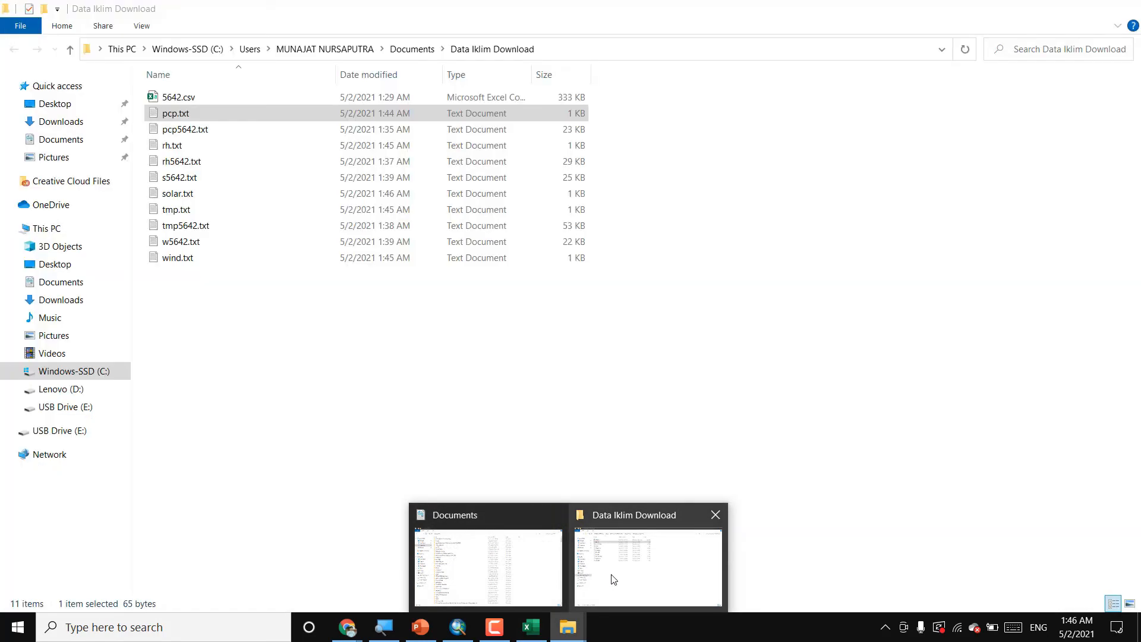
click(613, 580)
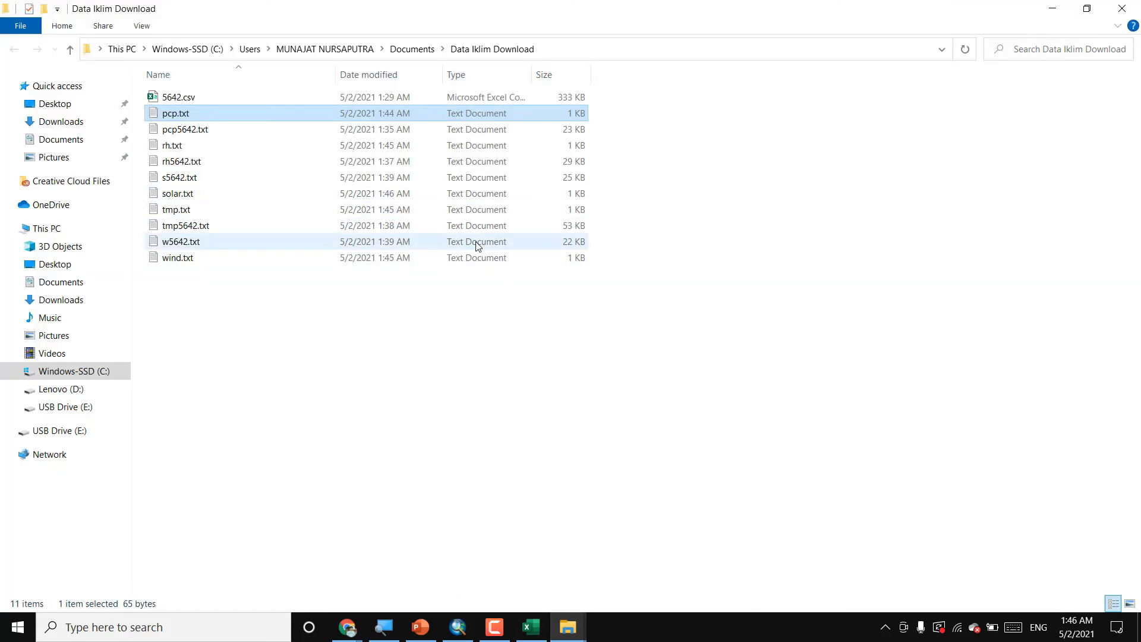
click(585, 301)
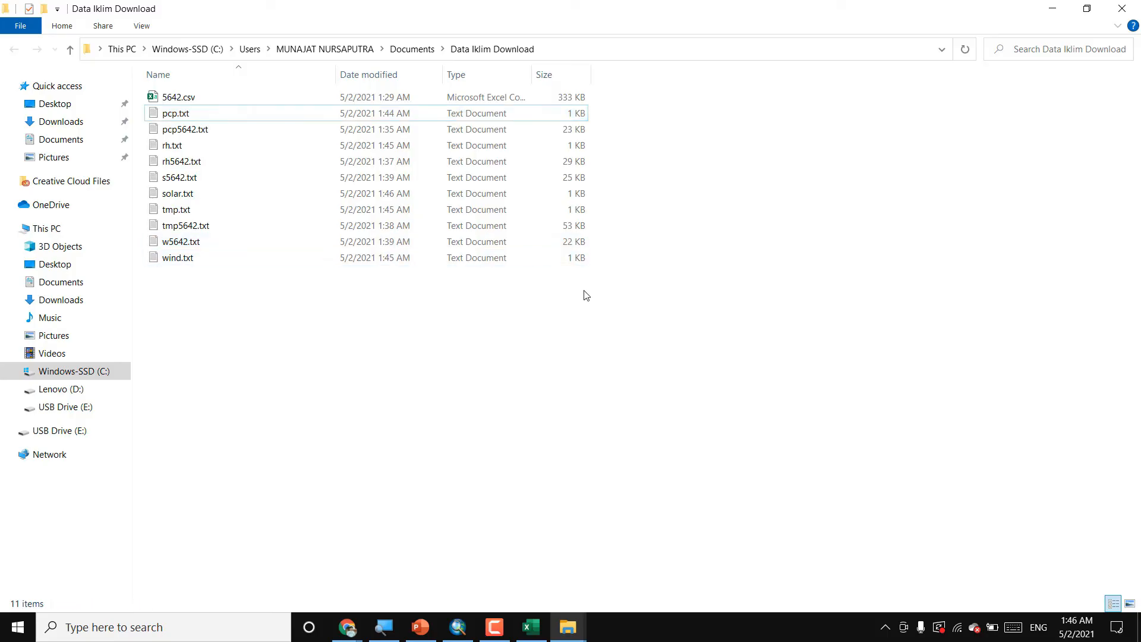
click(504, 112)
ctrl+click(448, 145)
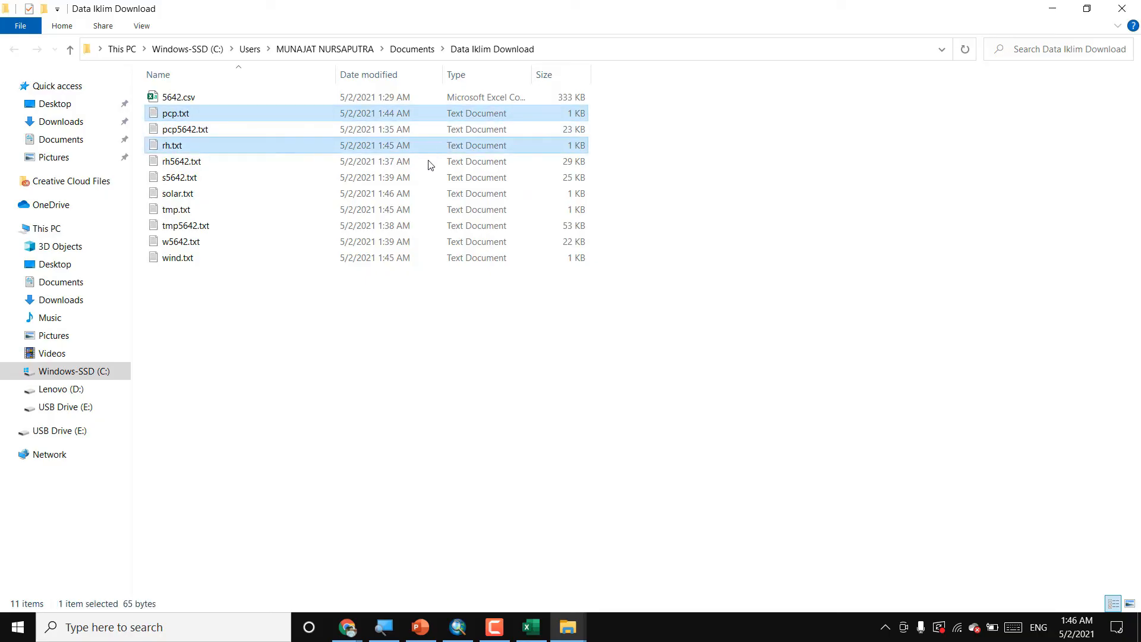
ctrl+click(393, 195)
ctrl+click(374, 210)
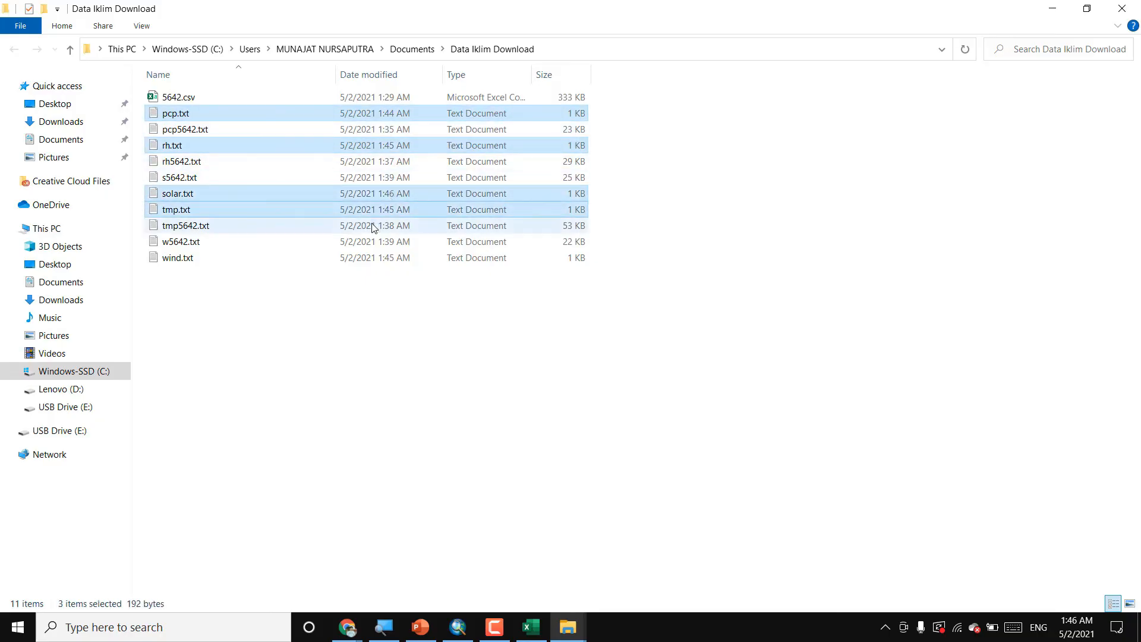
ctrl+click(357, 255)
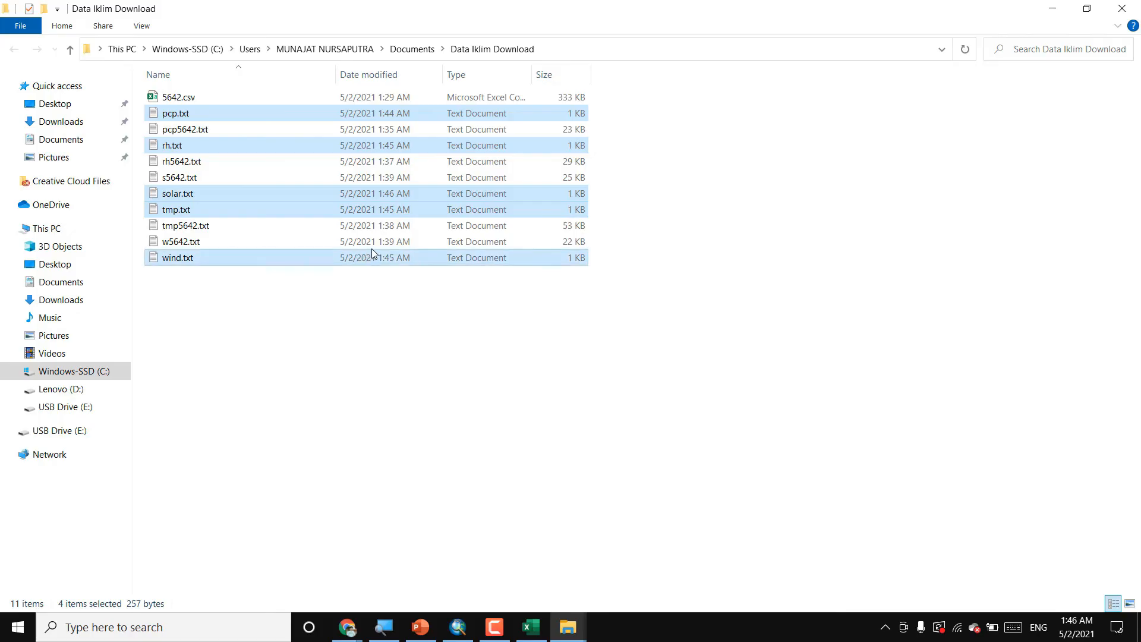
click(635, 341)
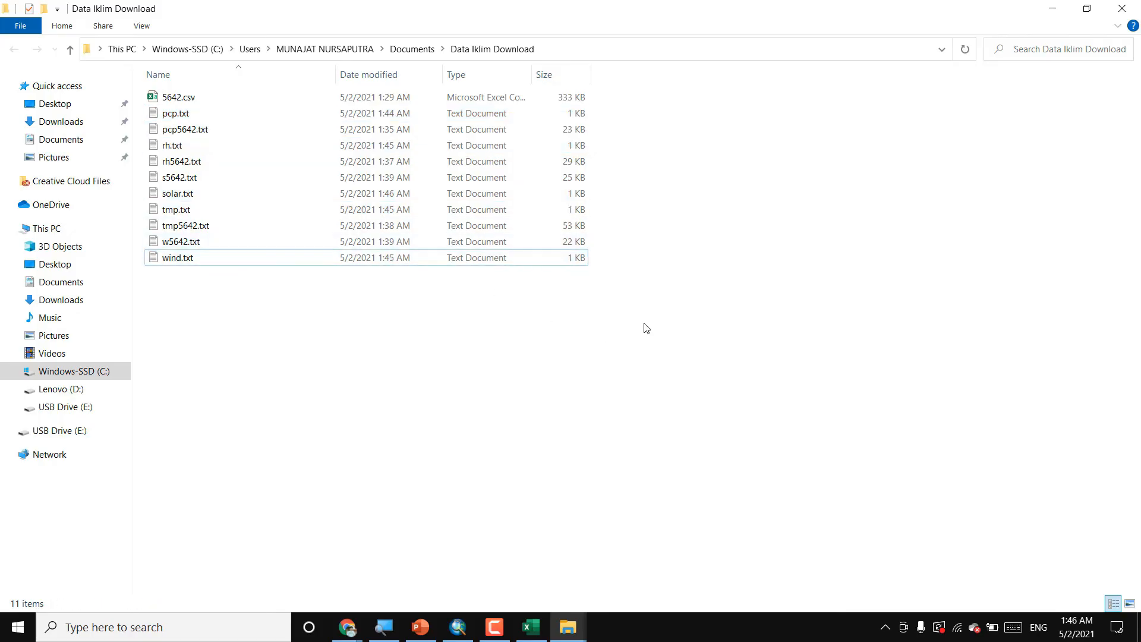